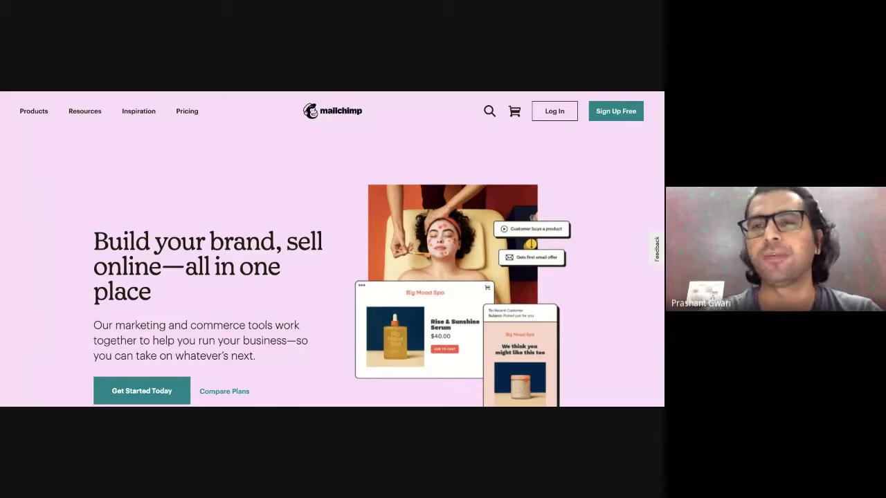
# Open Mailchimp's free sign-up form from the home page.
pyautogui.click(612, 116)
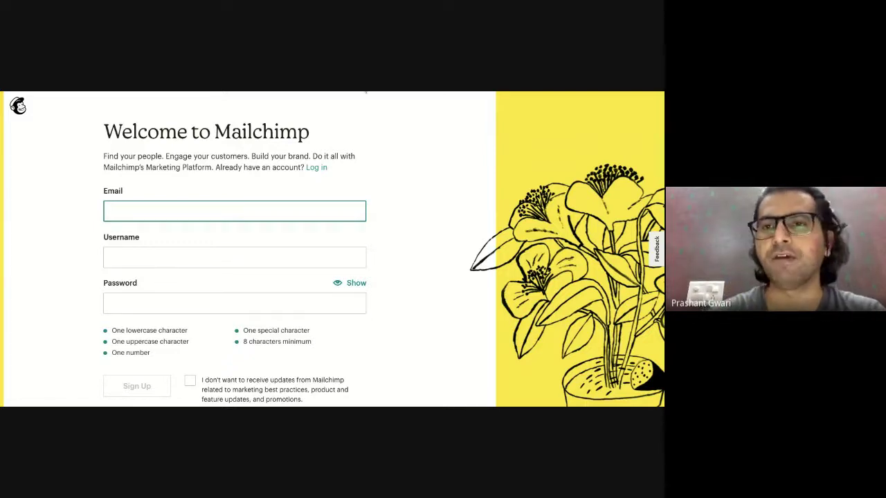
pyautogui.click(366, 92)
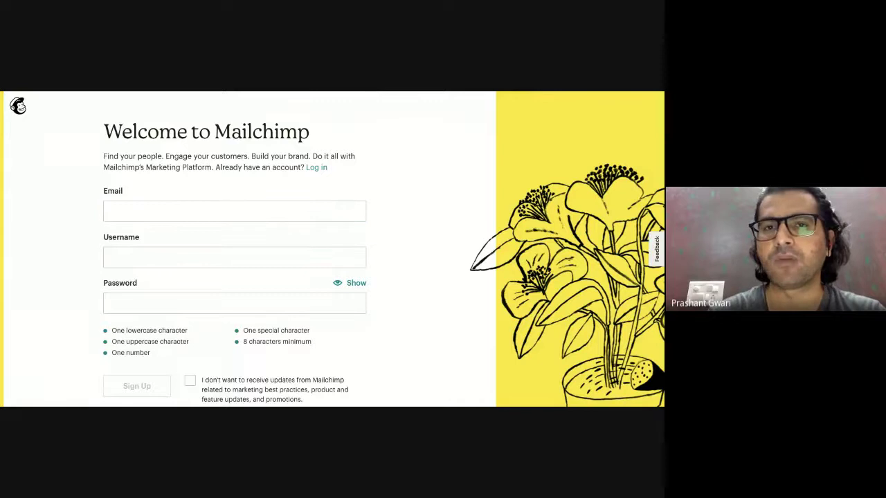
pyautogui.click(253, 140)
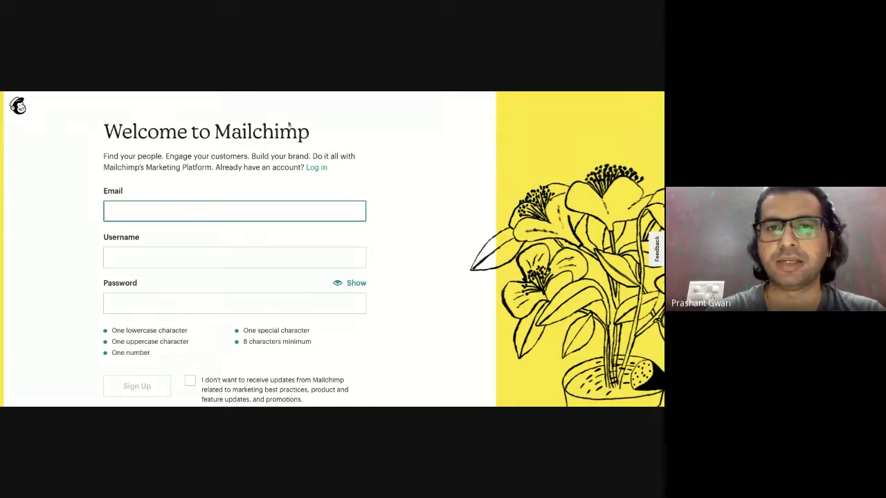
pyautogui.click(313, 92)
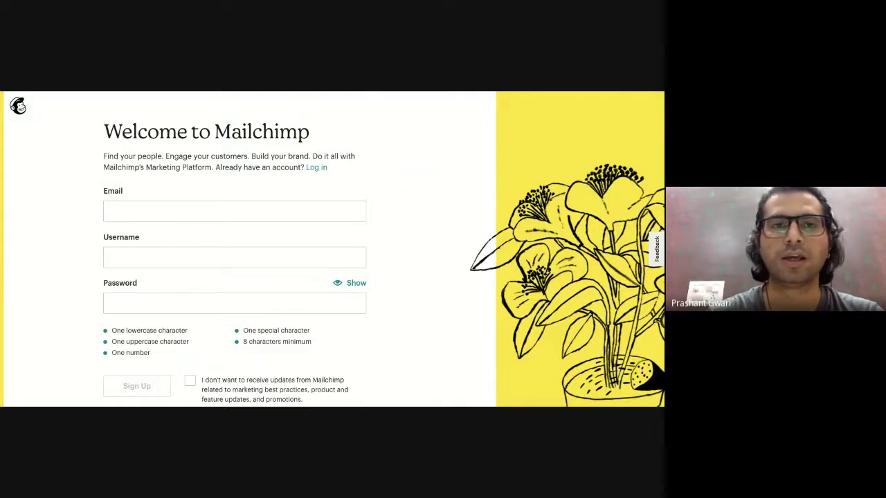
# Fill in the sign-up e-mail address, a username and a password, and submit the form.
pyautogui.click(184, 208)
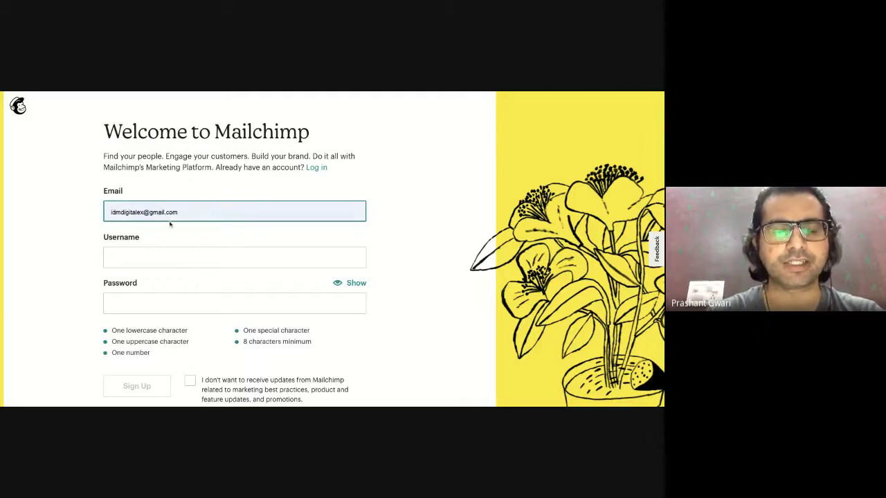
pyautogui.click(171, 225)
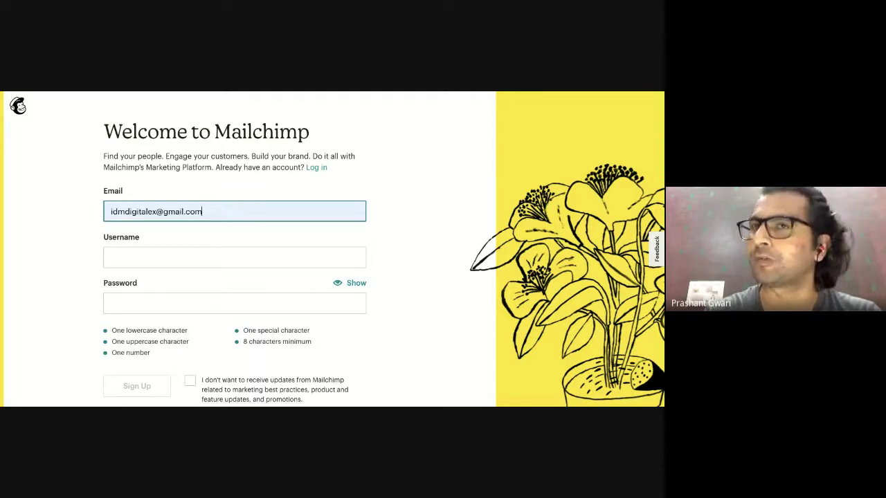
pyautogui.click(194, 257)
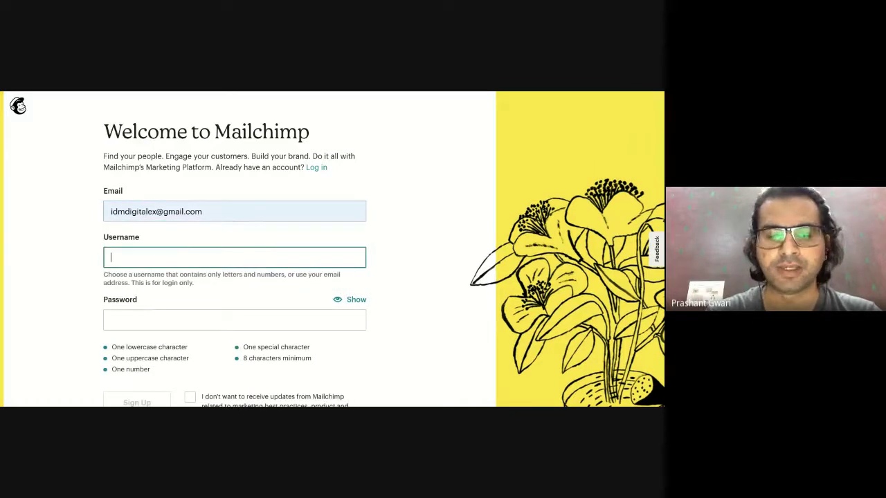
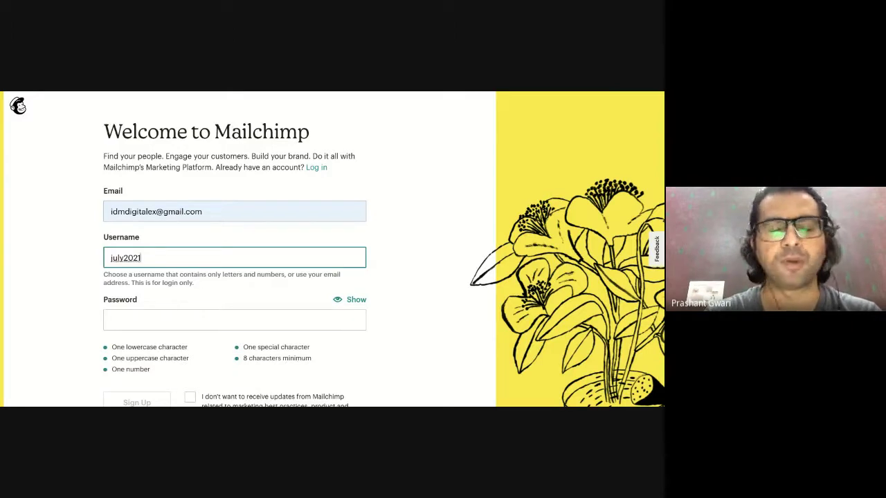
pyautogui.click(194, 313)
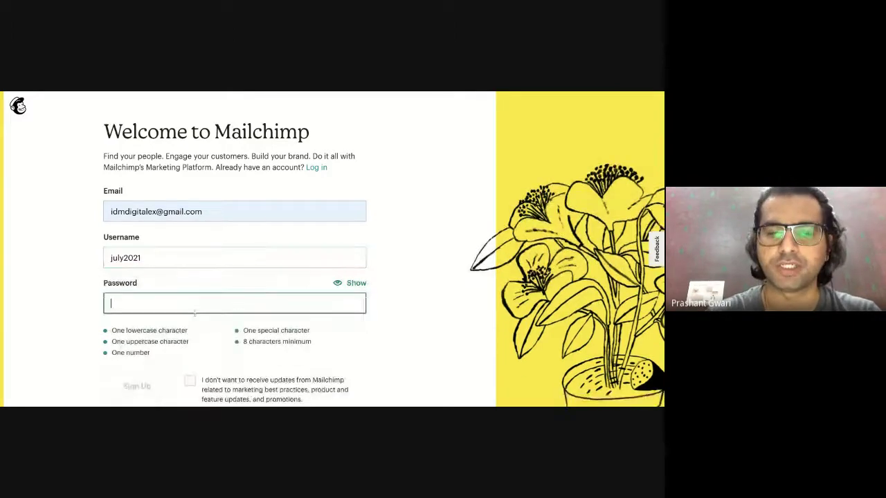
pyautogui.write('•••••••••')
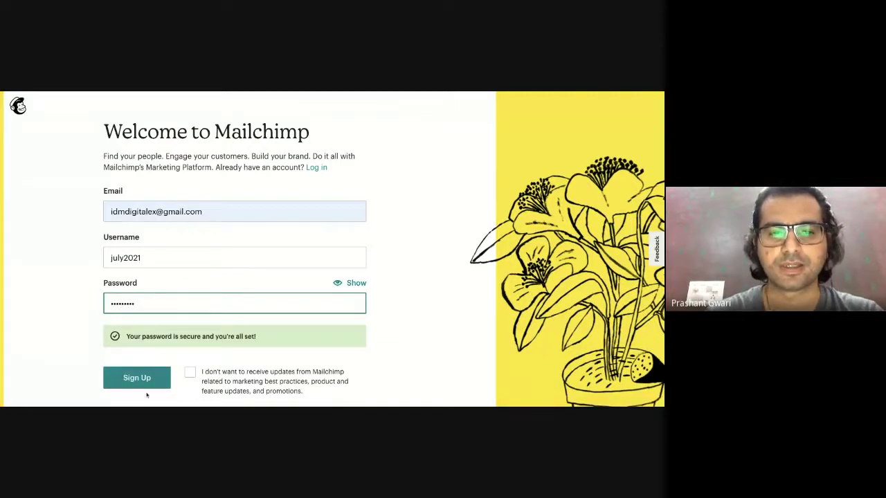
pyautogui.click(136, 381)
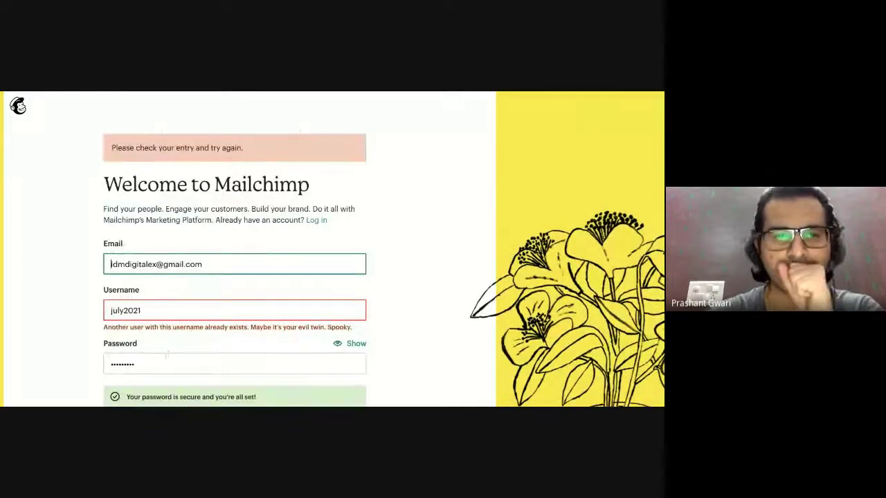
# Append the digit 2 to the username after it is reported as already taken.
pyautogui.click(173, 312)
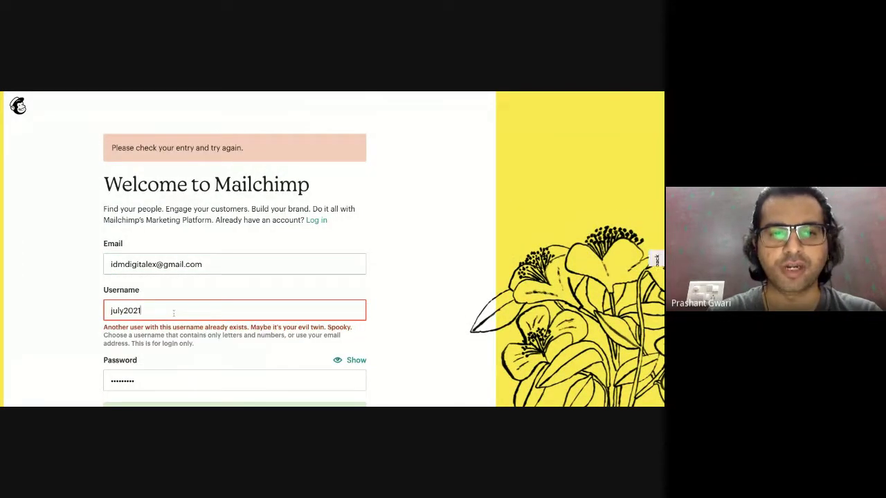
pyautogui.write('2')
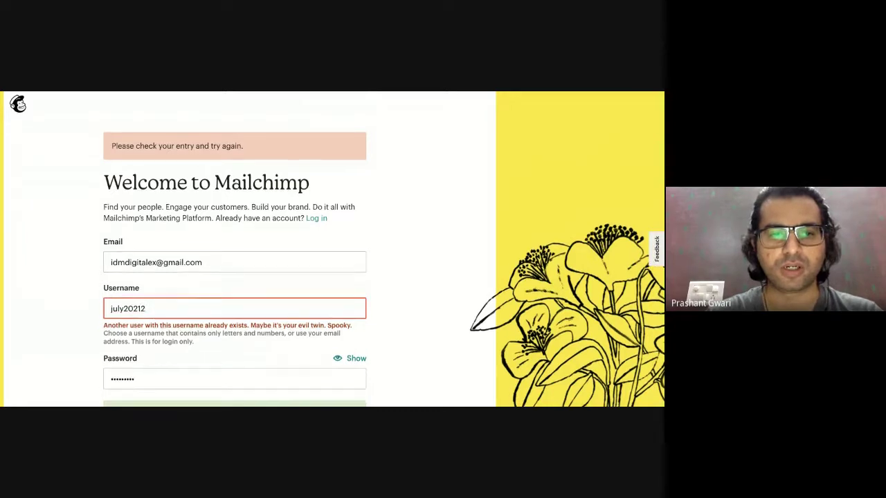
pyautogui.scroll(-1, 152, 374)
# Resubmit the registration form with the revised username.
pyautogui.click(152, 374)
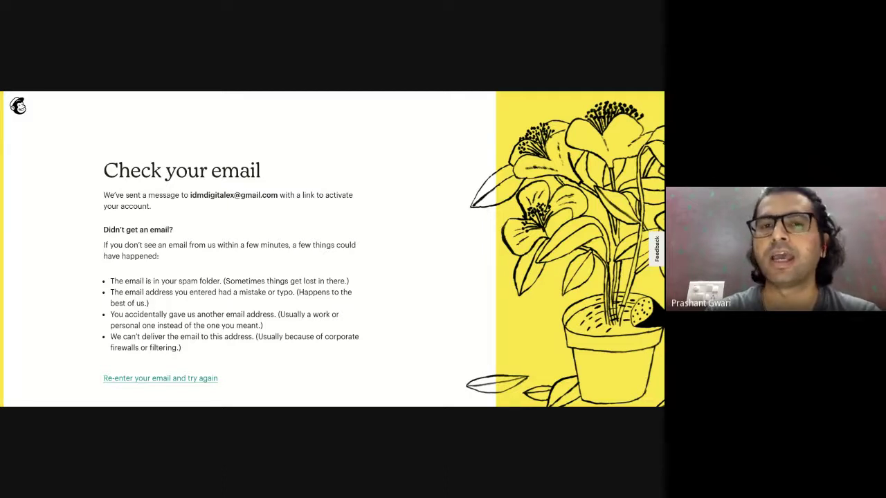
# Open the Gmail inbox in a new browser tab.
pyautogui.click(421, 93)
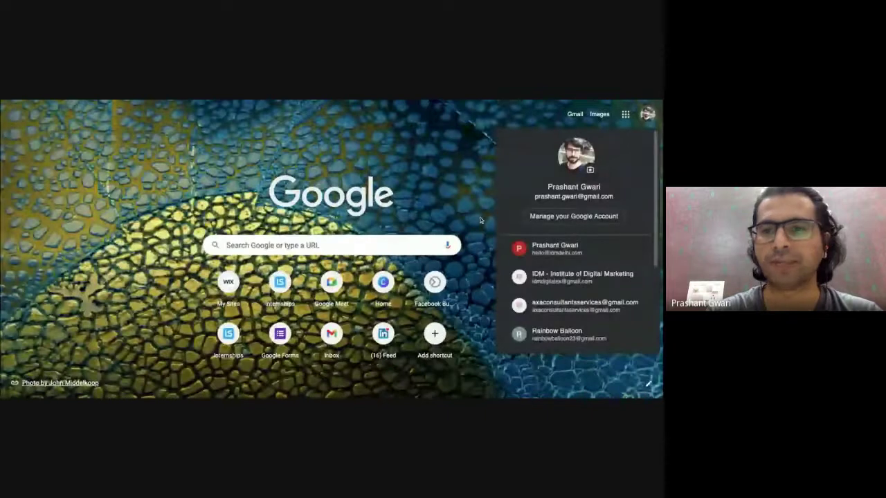
pyautogui.click(332, 337)
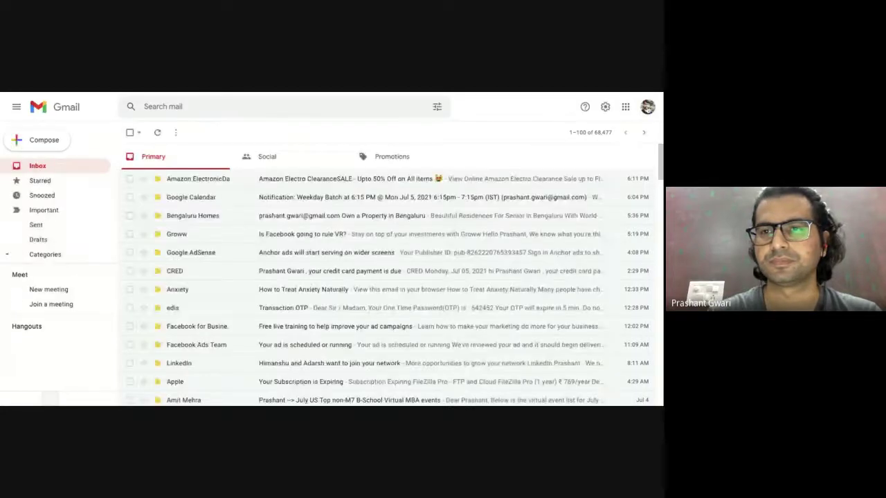
pyautogui.click(647, 108)
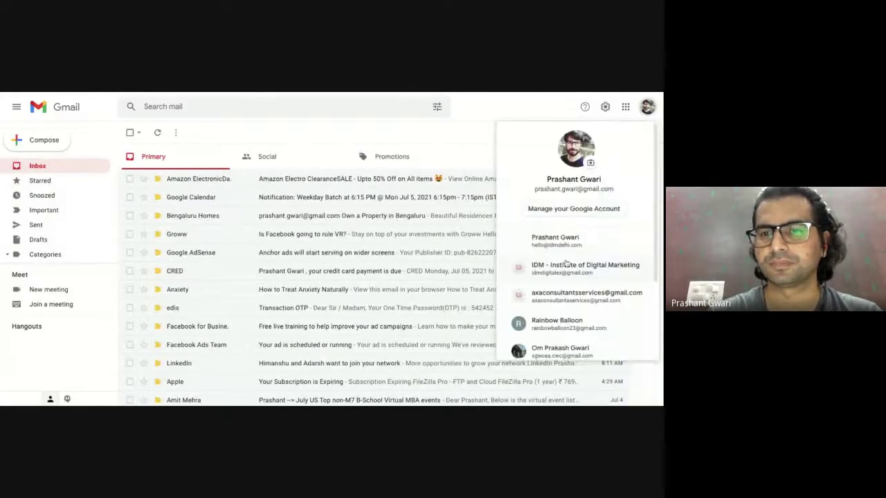
pyautogui.press('Escape')
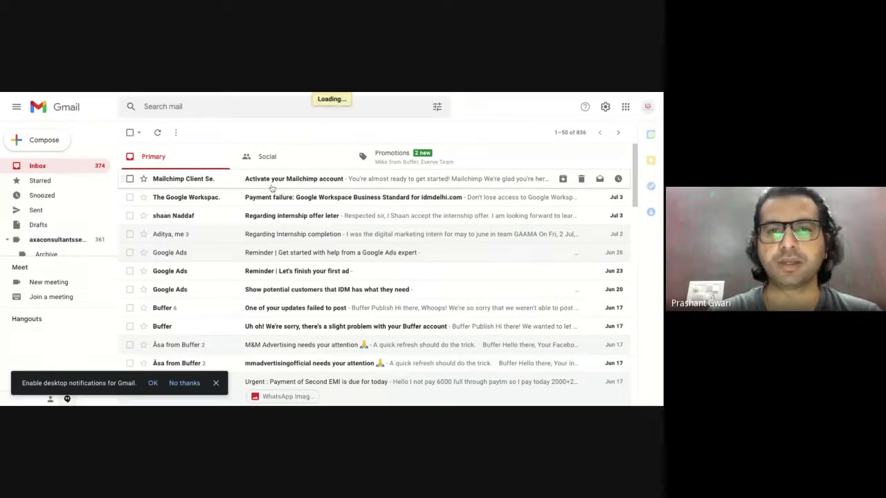
# Open the 'Activate your Mailchimp account' email and follow its Activate Account link.
pyautogui.click(271, 185)
pyautogui.scroll(-1, 418, 398)
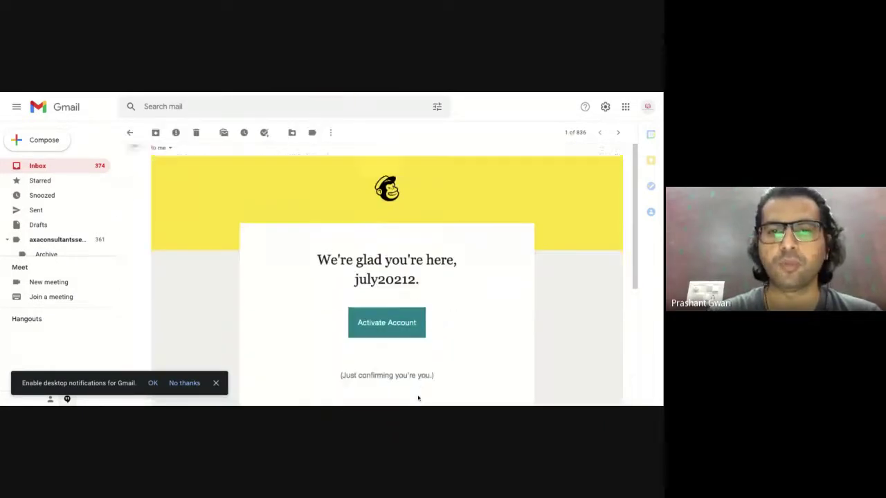
pyautogui.scroll(-1, 418, 399)
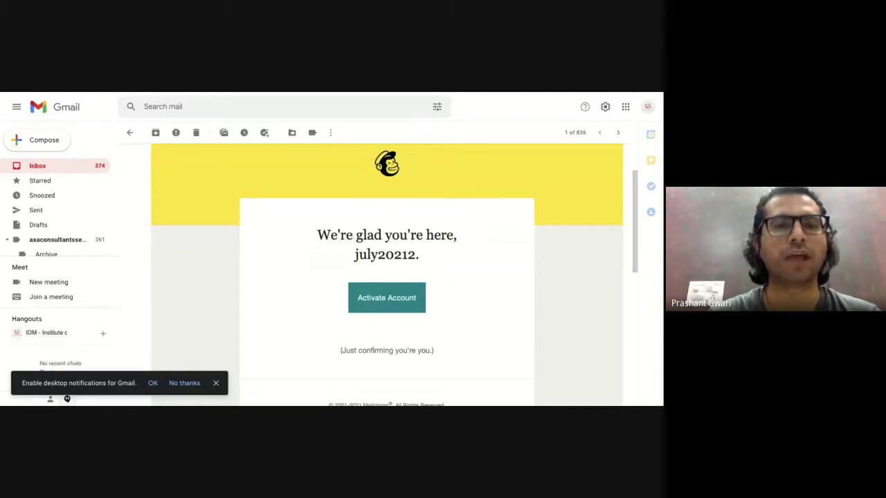
pyautogui.click(387, 298)
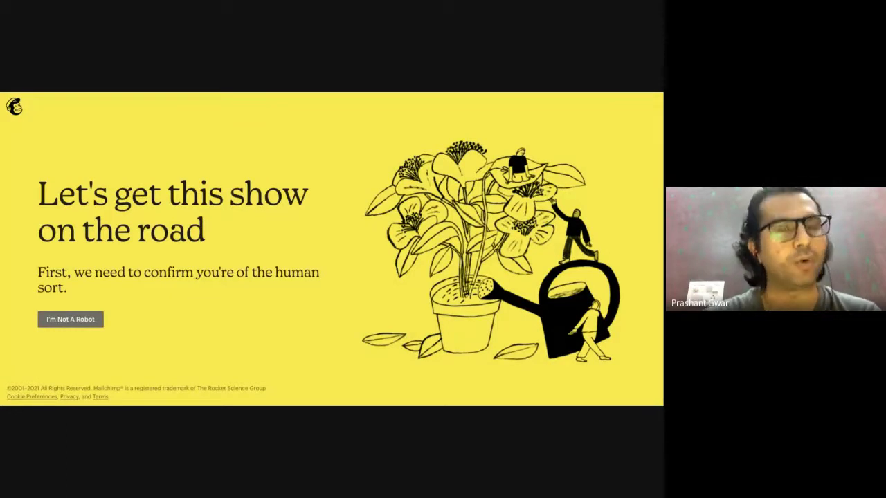
# Pass the I'm Not A Robot check and submit the new account's username and password.
pyautogui.click(75, 324)
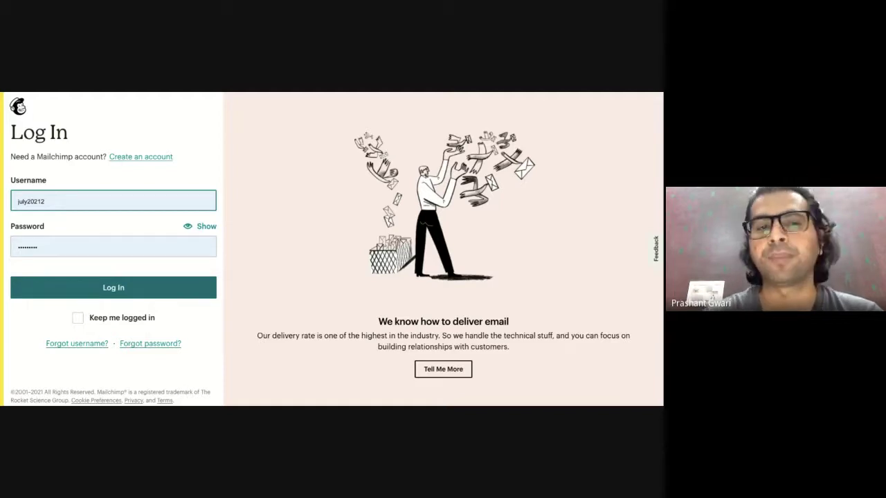
pyautogui.press('Return')
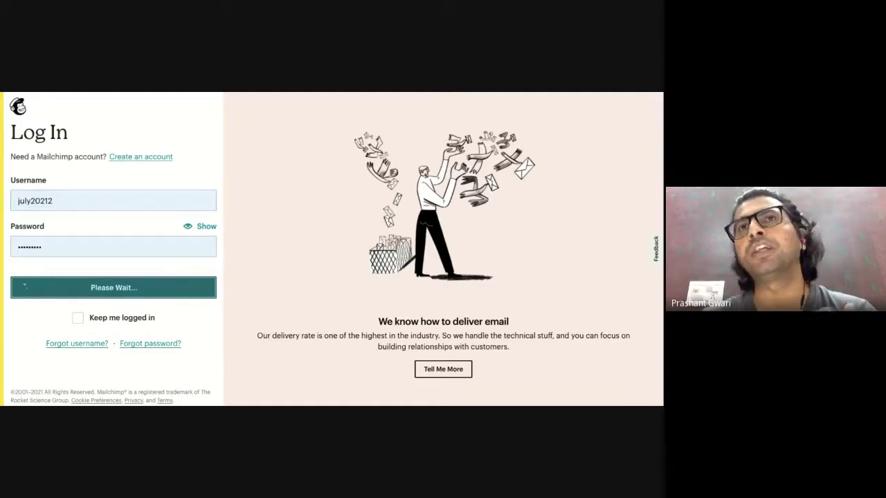
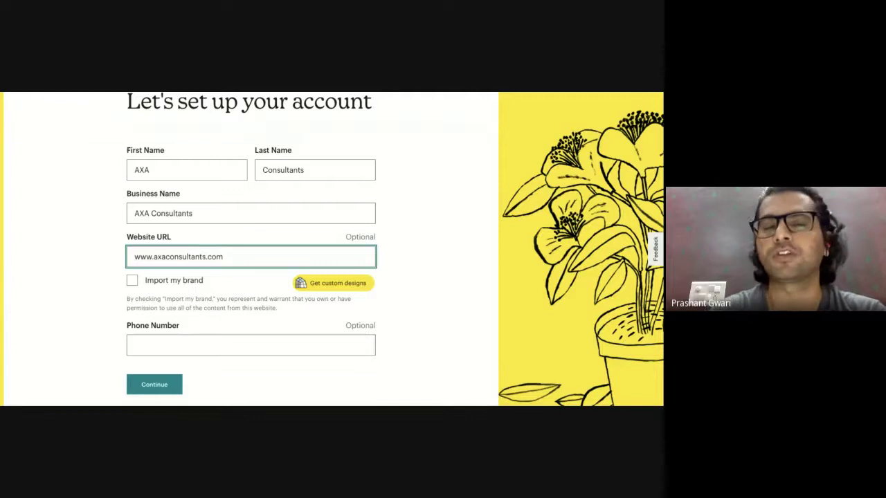
# Enter the full phone number in the Phone Number field and submit the profile details.
pyautogui.click(181, 347)
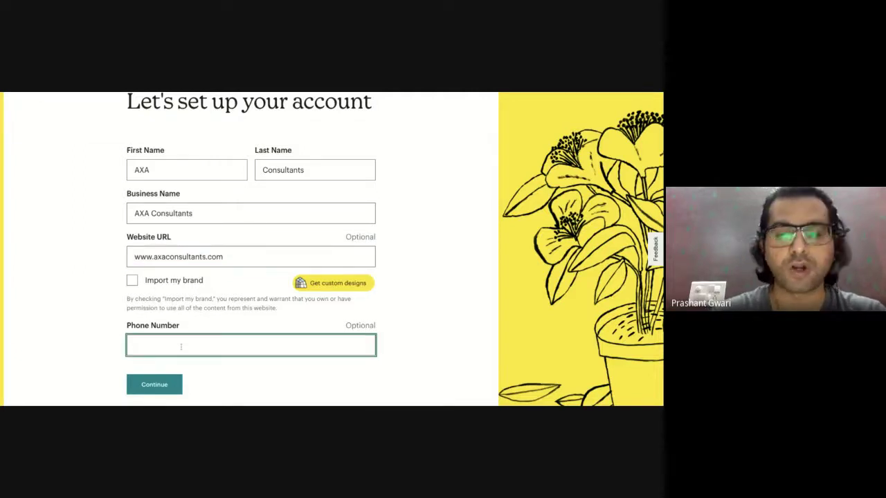
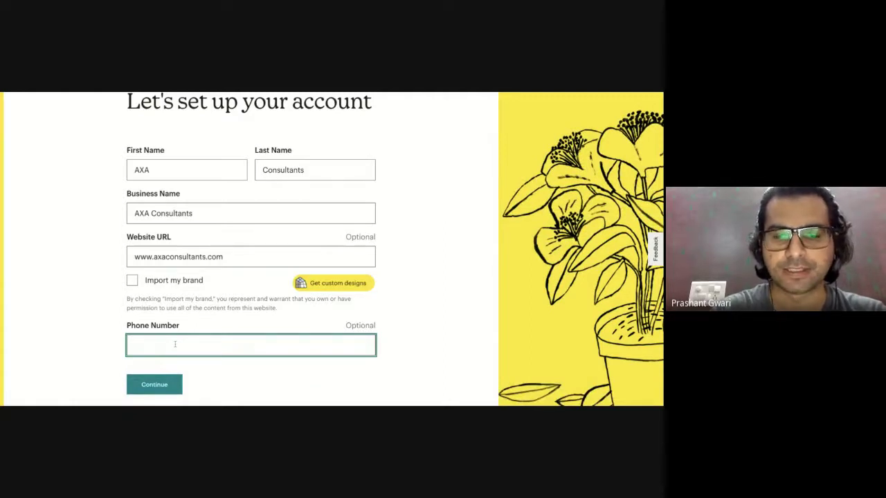
pyautogui.hotkey('ctrl', 'v')
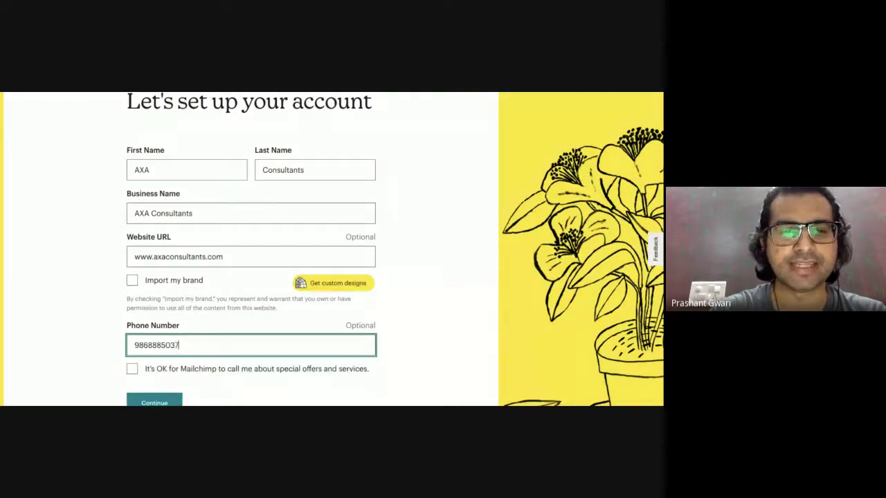
pyautogui.scroll(-1, 225, 362)
pyautogui.scroll(-1, 225, 362)
pyautogui.click(254, 362)
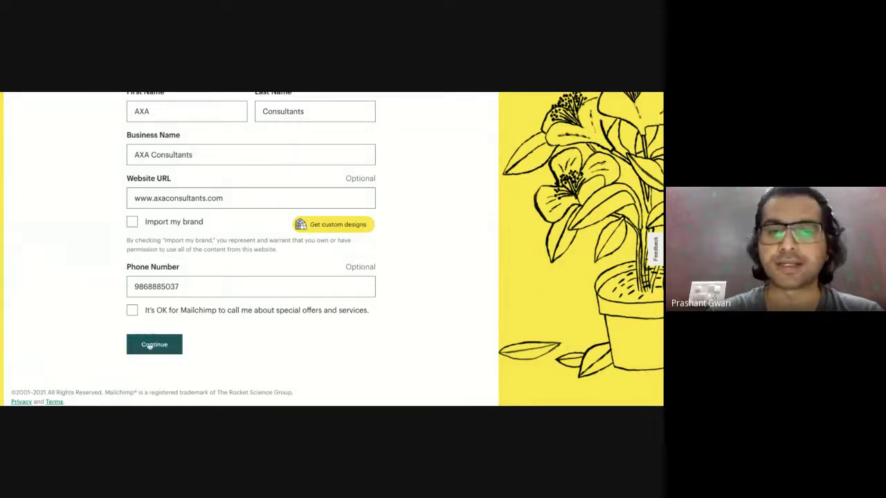
pyautogui.click(149, 348)
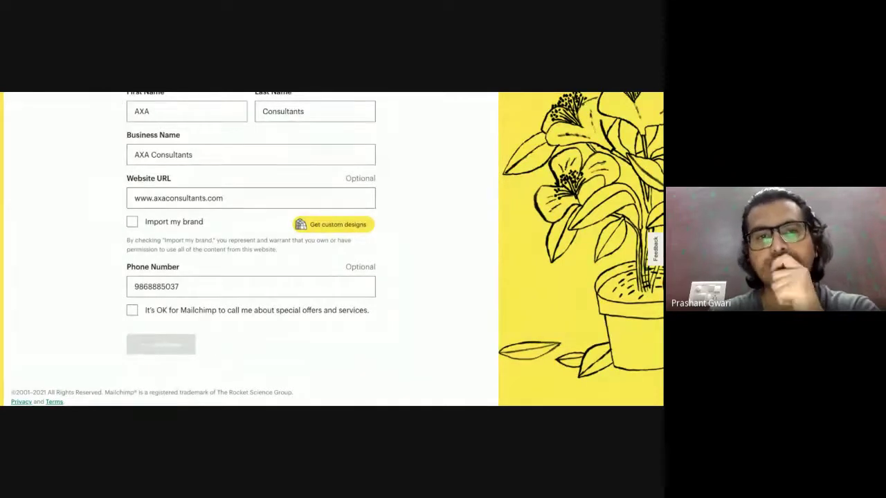
# Fill all business address fields from the saved browser address and continue.
pyautogui.scroll(1, 332, 249)
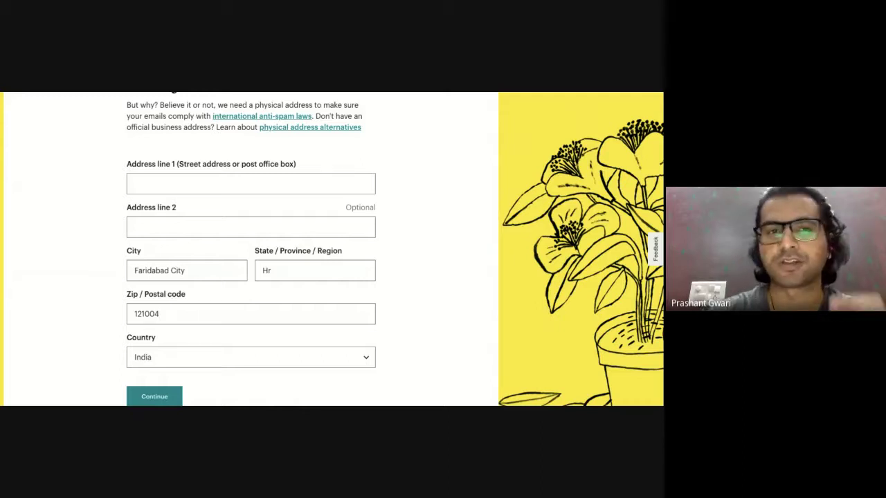
pyautogui.scroll(1, 325, 250)
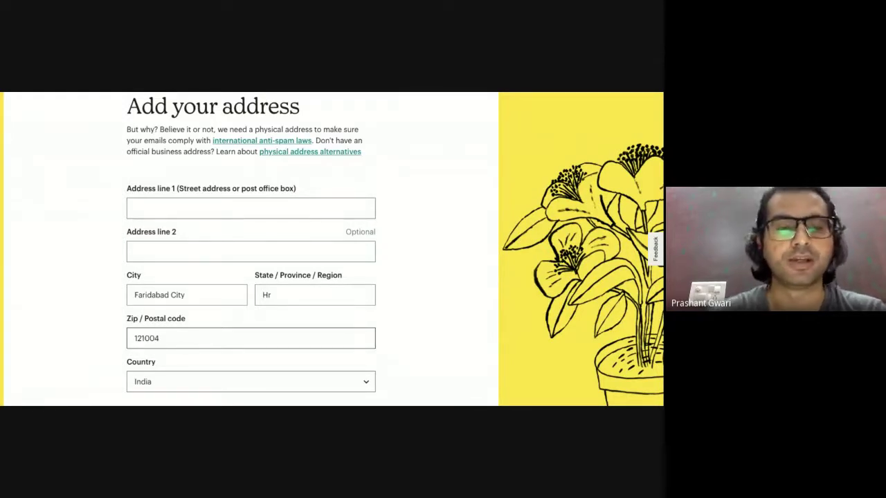
pyautogui.click(209, 211)
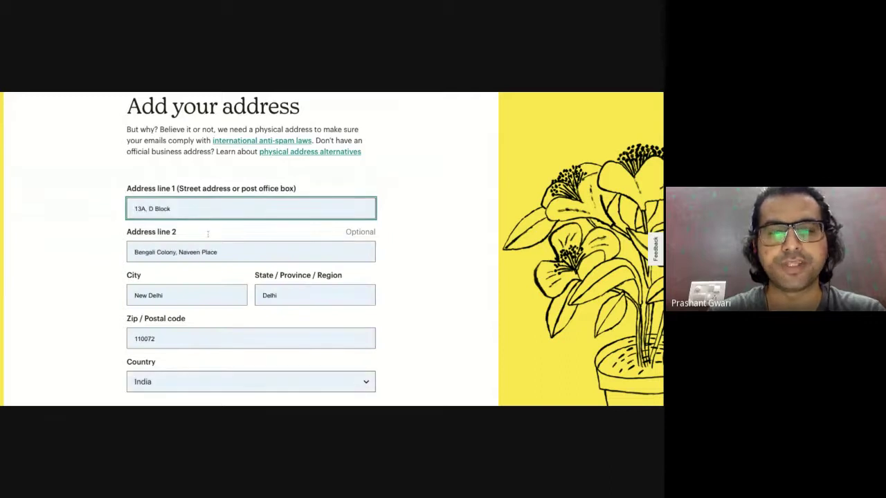
pyautogui.click(208, 238)
pyautogui.scroll(-1, 187, 332)
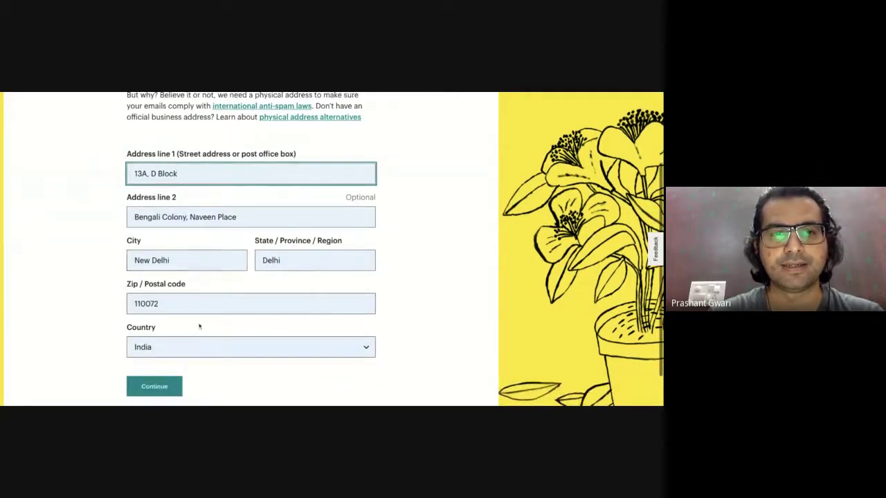
pyautogui.click(162, 353)
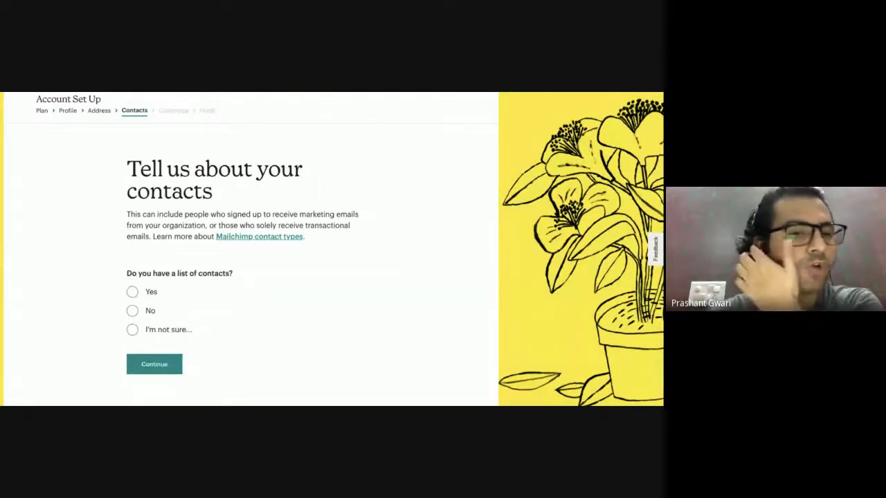
# Answer Yes to having a contact list, set its size to 501 - 2,000, and continue.
pyautogui.click(132, 311)
pyautogui.click(131, 295)
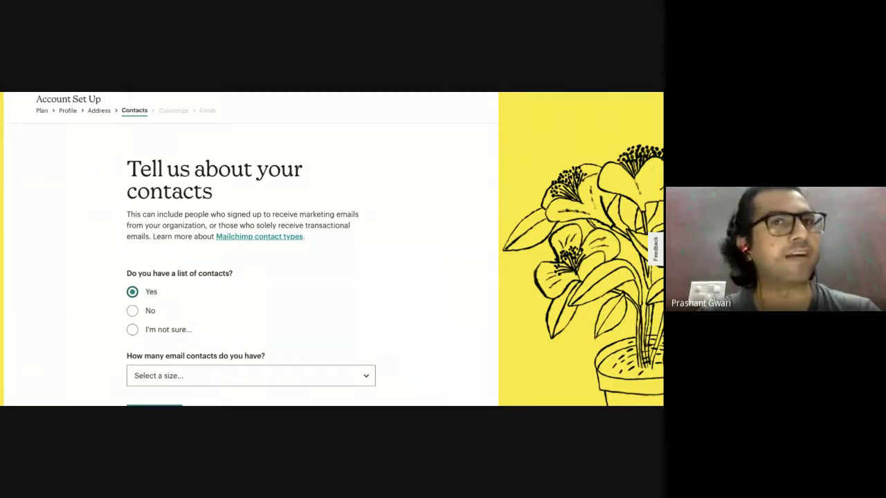
pyautogui.scroll(-1, 152, 250)
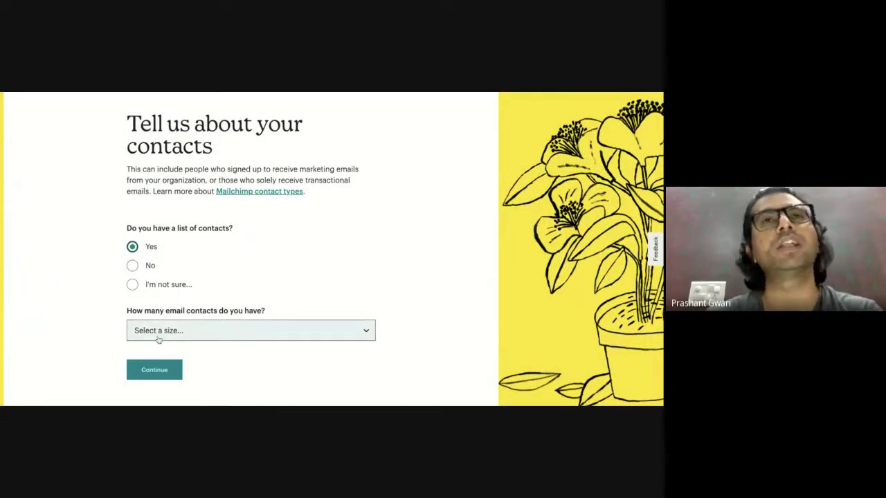
pyautogui.press('Tab')
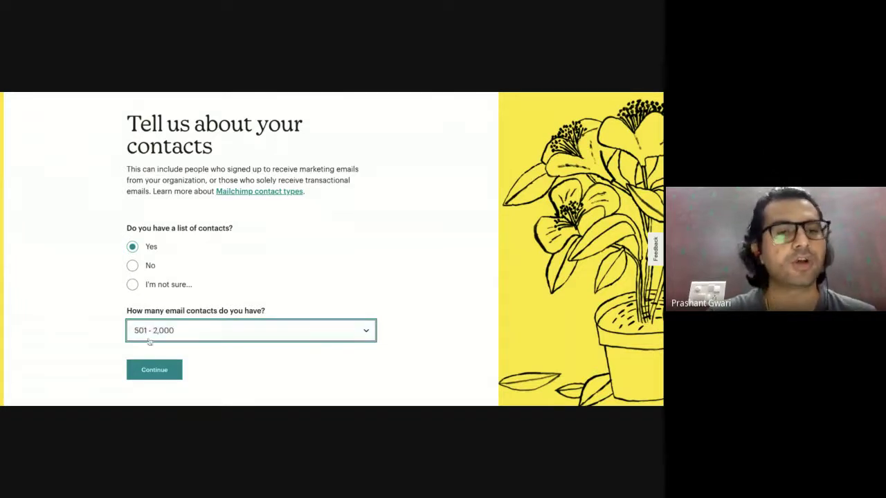
pyautogui.click(167, 371)
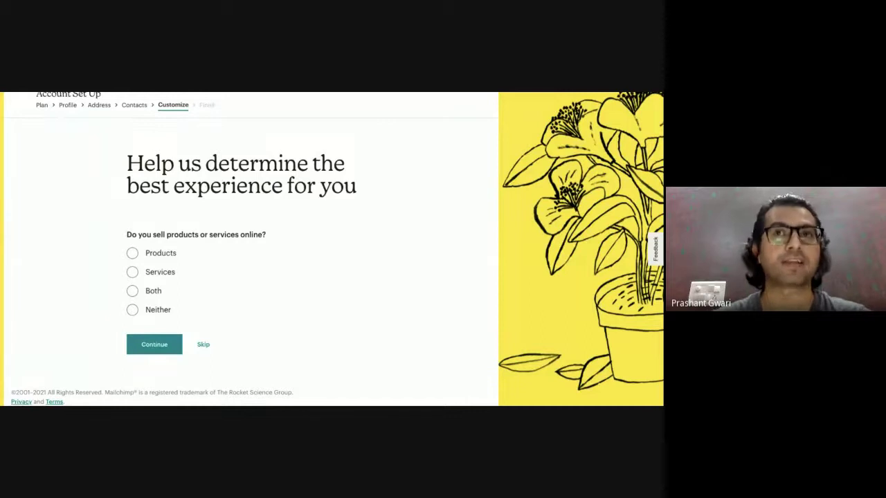
# Select Both under 'Do you sell products or services online?'.
pyautogui.click(133, 254)
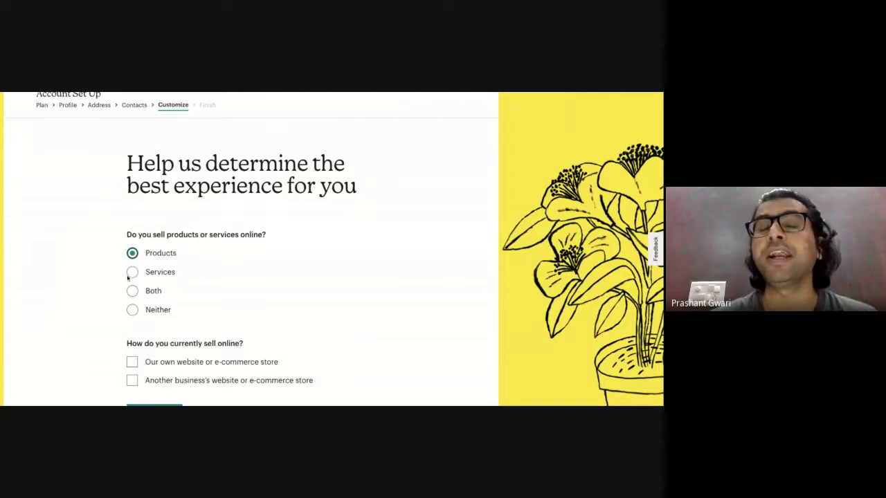
pyautogui.click(132, 273)
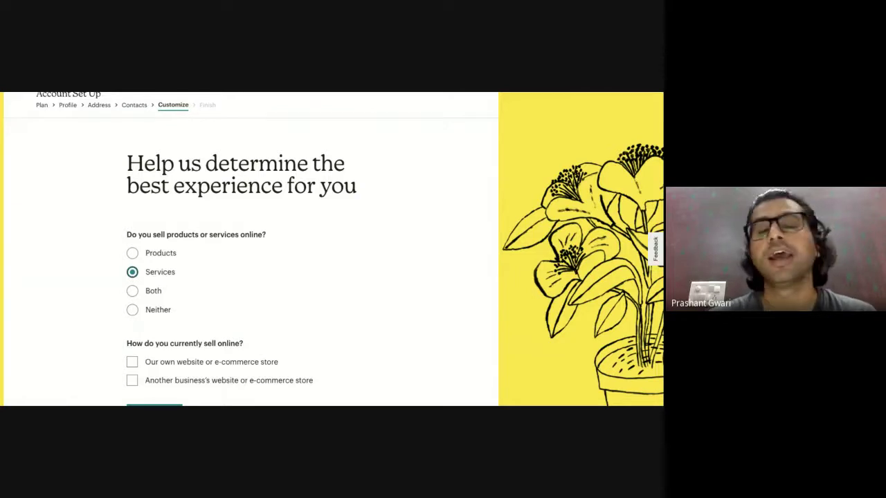
pyautogui.click(133, 291)
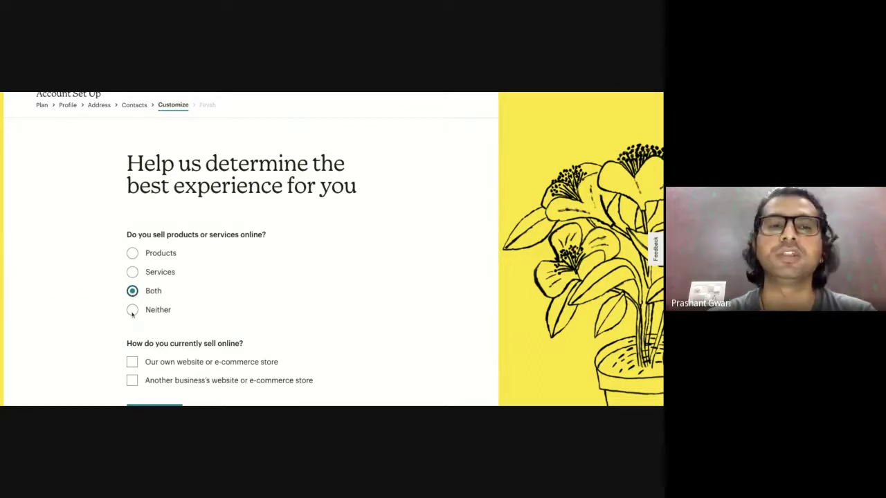
pyautogui.click(132, 310)
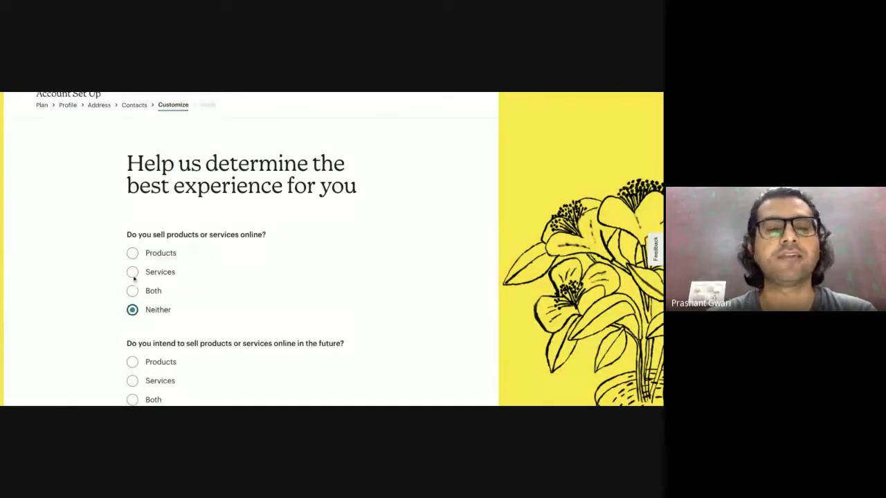
pyautogui.click(133, 292)
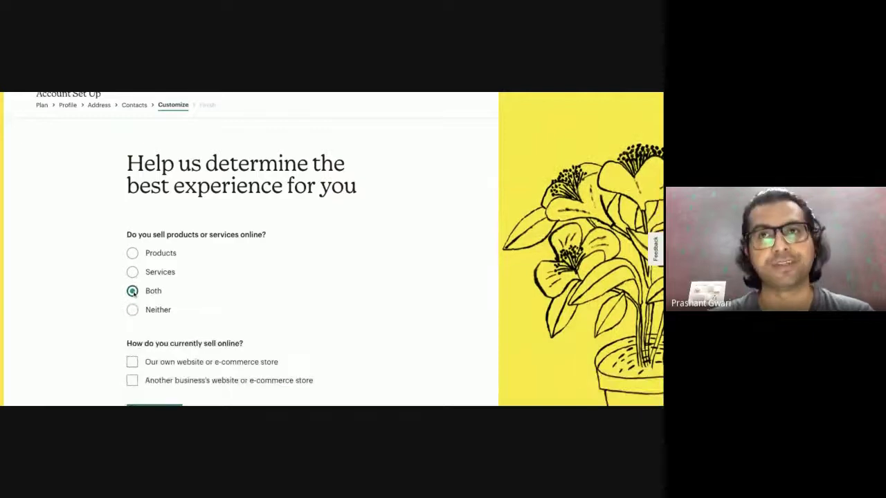
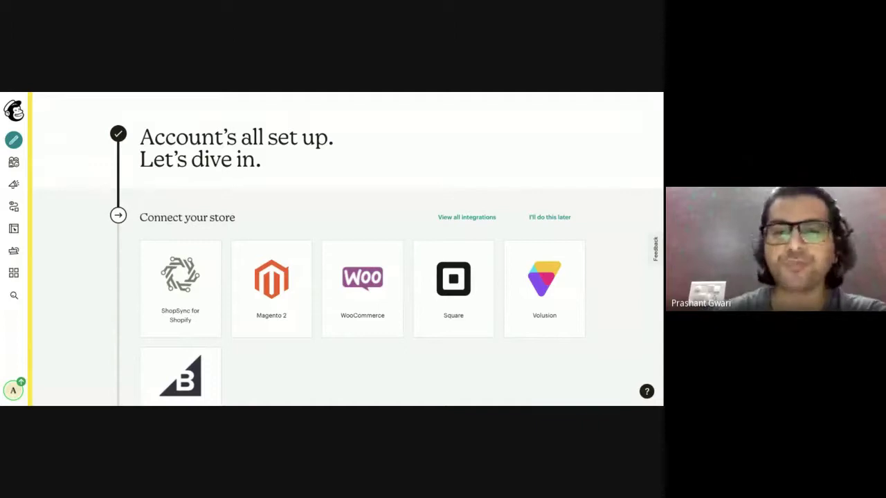
pyautogui.scroll(-1, 401, 170)
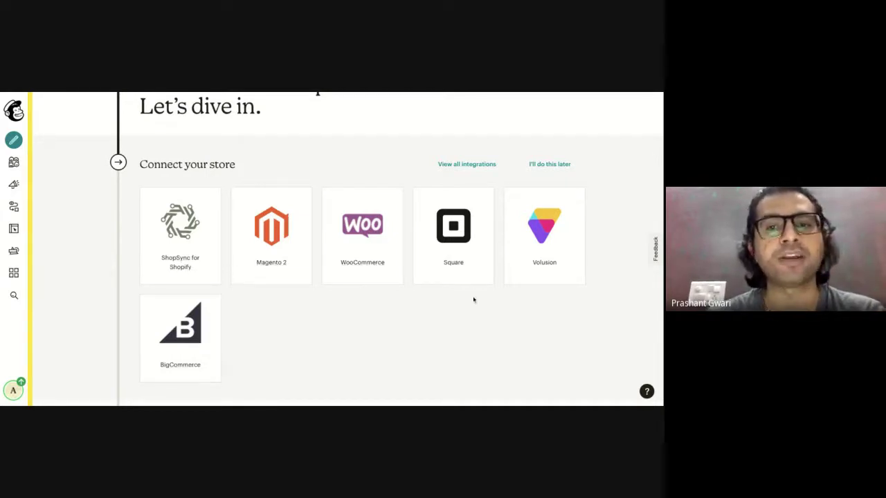
# Open the full Integrations directory and scroll down to the Custom Website tile.
pyautogui.click(476, 172)
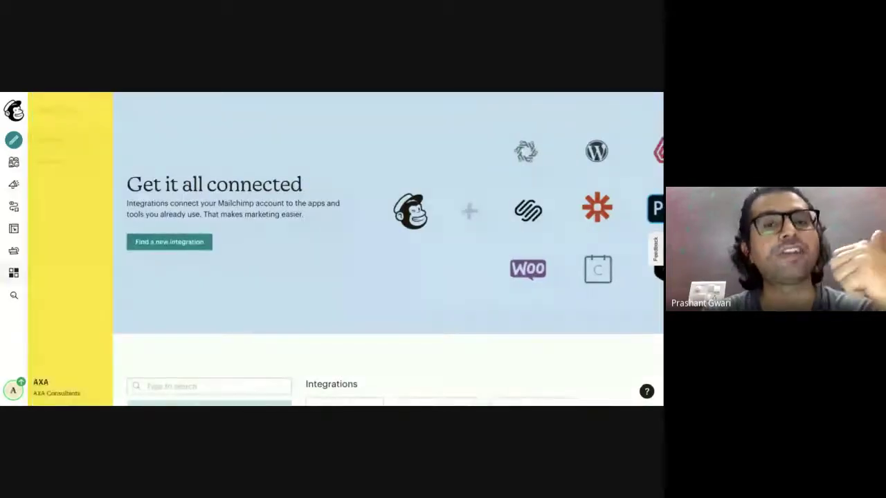
pyautogui.scroll(-4, 467, 213)
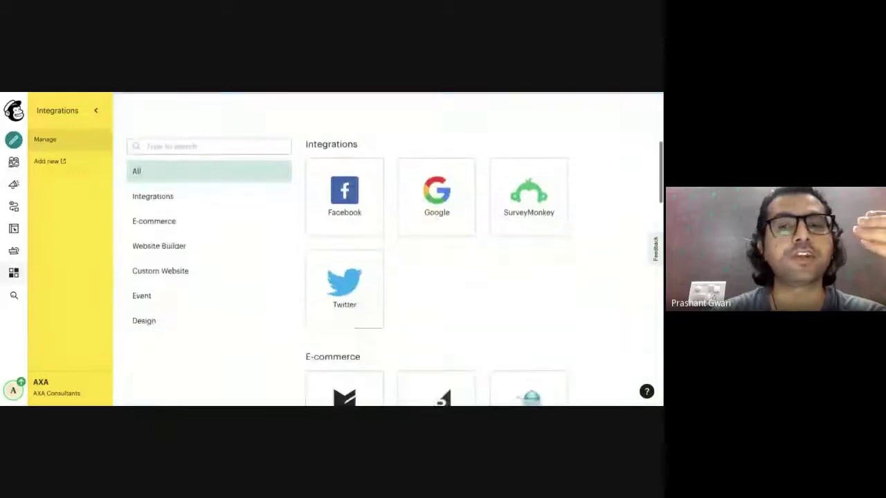
pyautogui.scroll(-3, 484, 220)
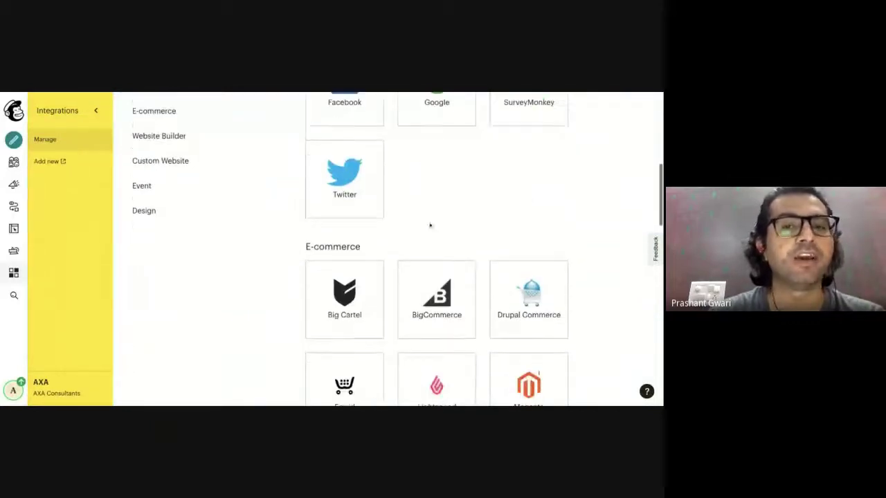
pyautogui.scroll(-4, 334, 327)
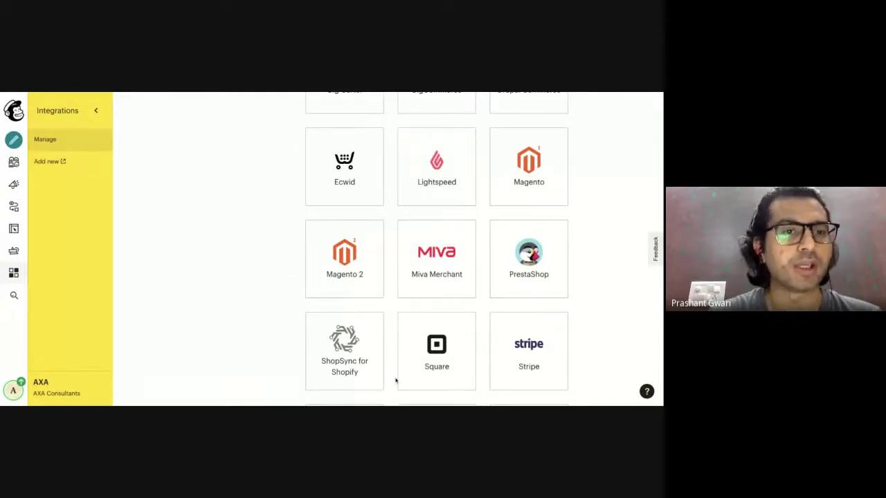
pyautogui.scroll(-5, 396, 380)
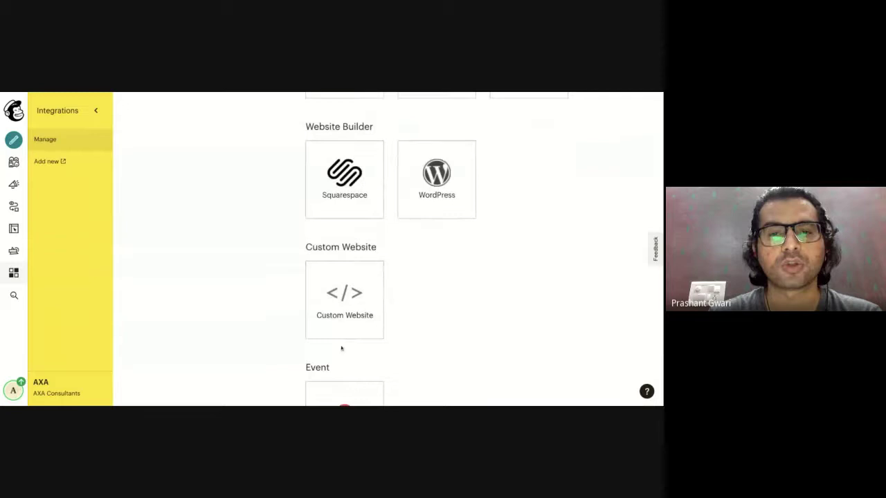
# Generate the Custom Website connection script snippet and copy it to the clipboard.
pyautogui.click(330, 296)
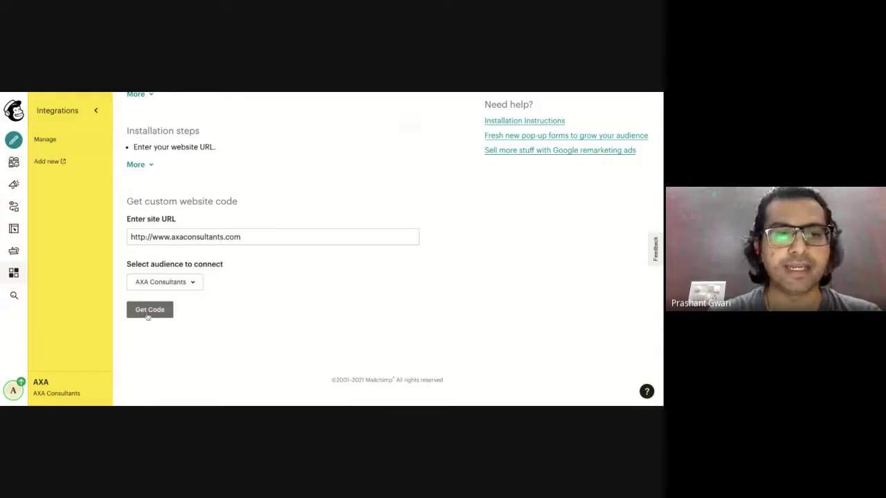
pyautogui.click(146, 312)
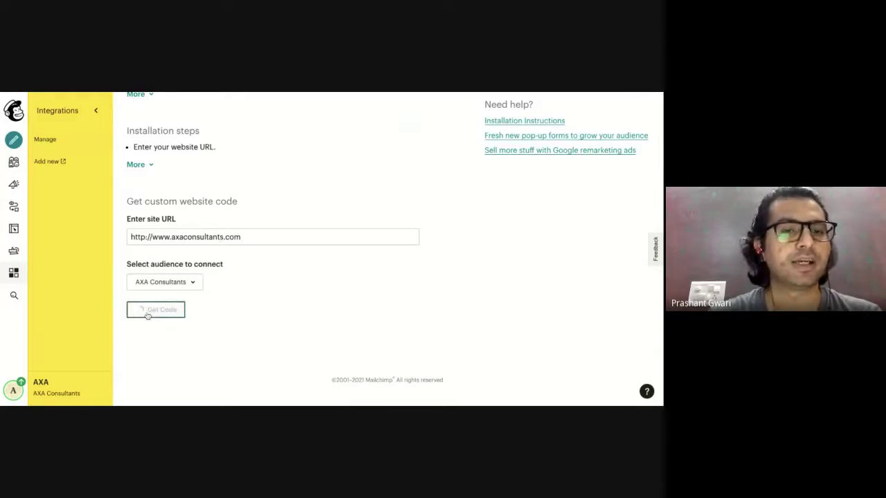
pyautogui.scroll(-2, 149, 228)
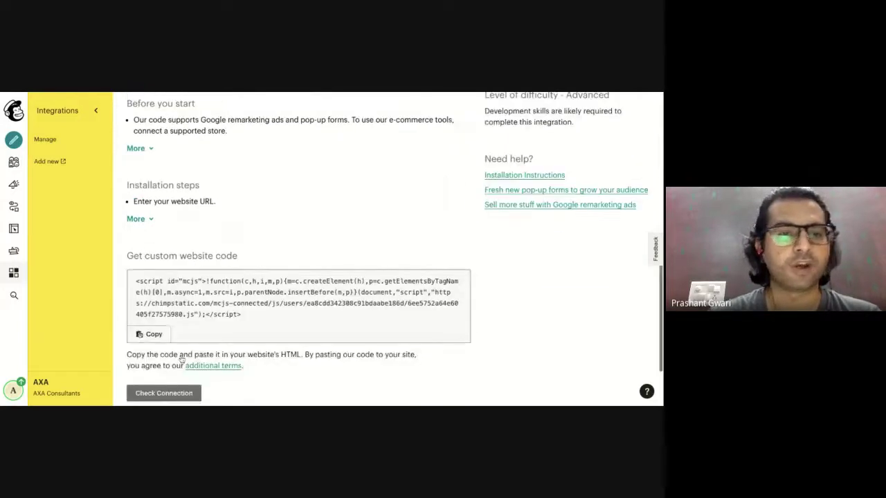
pyautogui.click(153, 252)
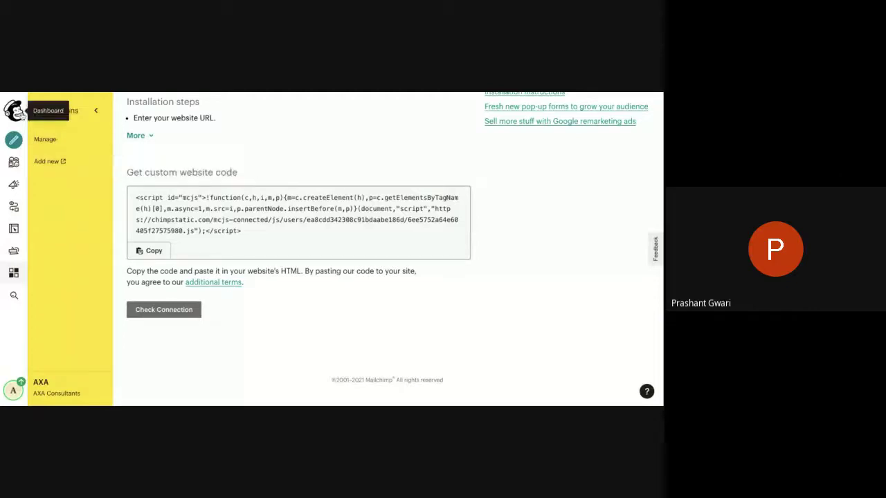
# Return to the Dashboard and review the onboarding checklist showing the store connected.
pyautogui.click(14, 111)
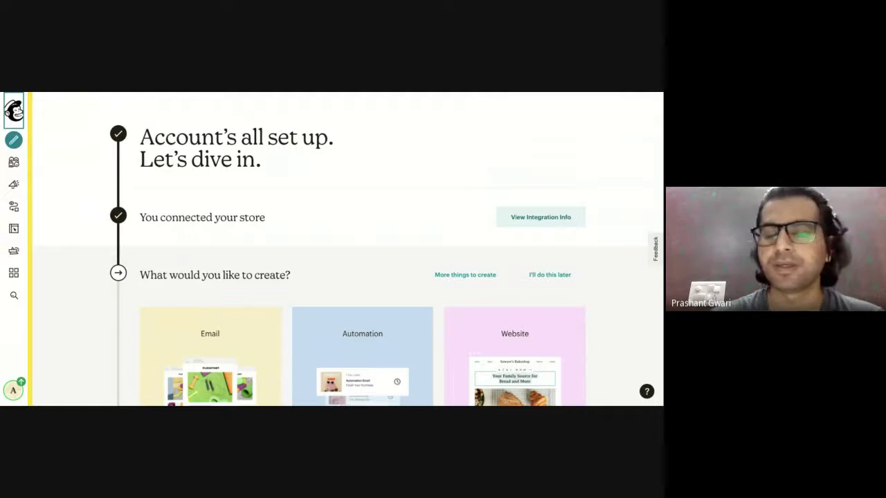
pyautogui.scroll(-2, 236, 247)
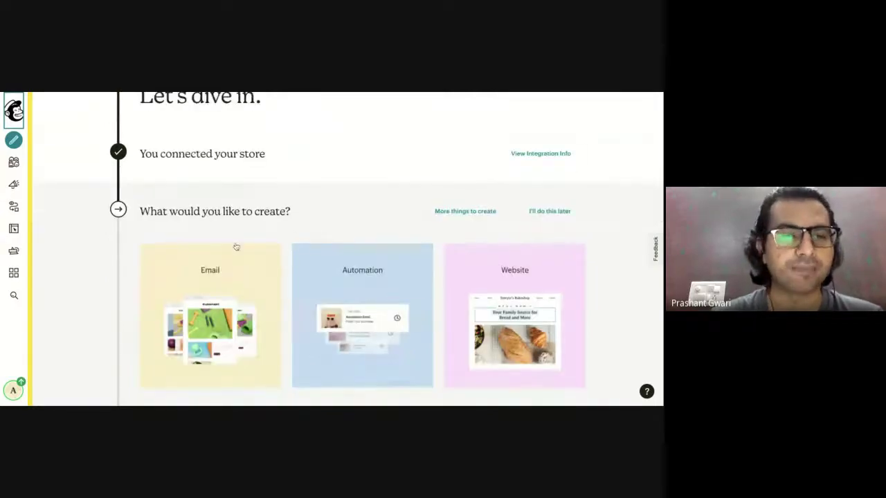
pyautogui.scroll(-1, 236, 247)
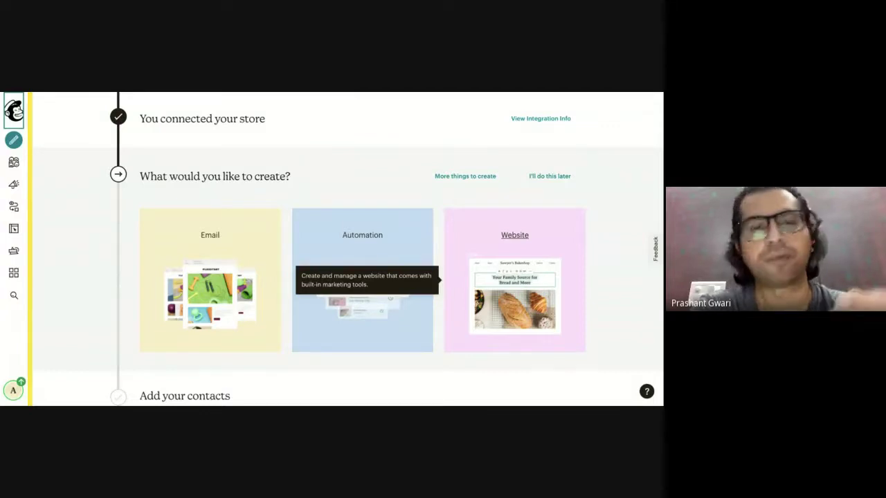
pyautogui.scroll(-3, 514, 235)
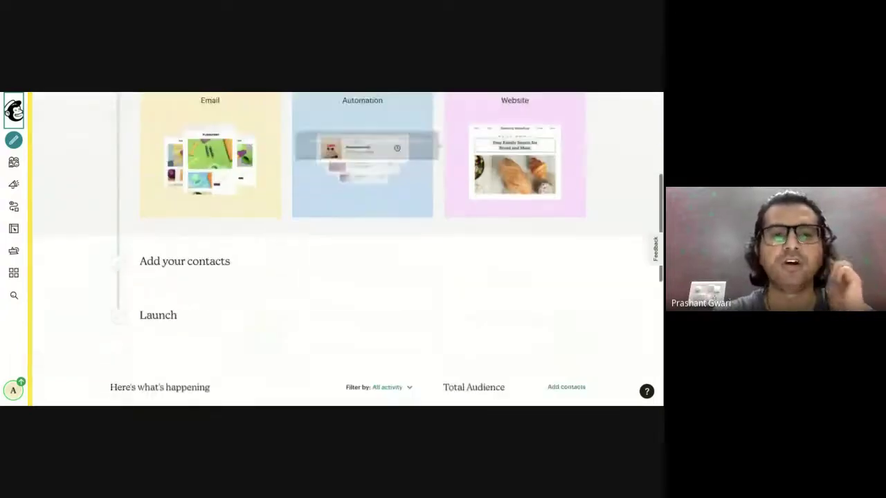
pyautogui.scroll(3, 298, 222)
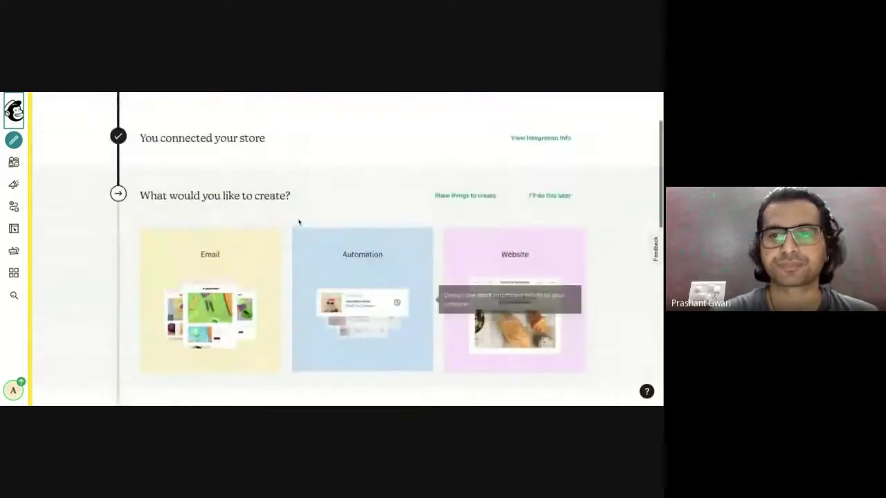
# Skip the create step with 'I'll do this later' and start Import Your Contacts.
pyautogui.click(559, 201)
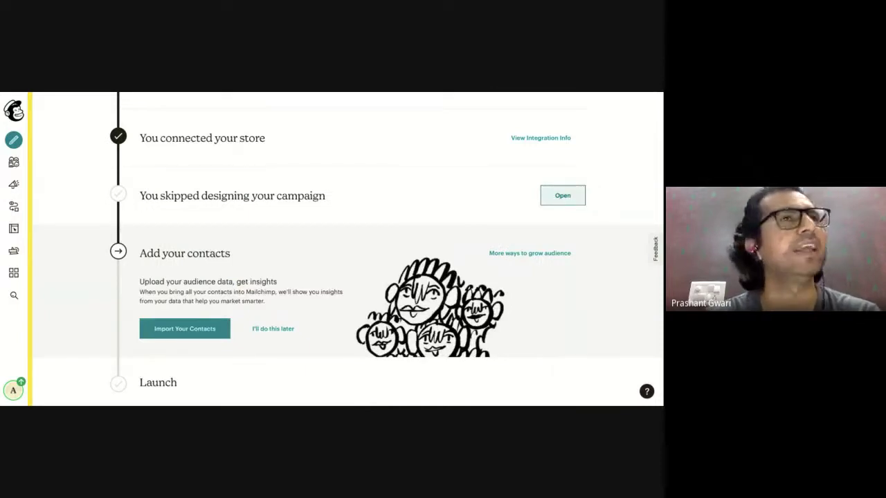
pyautogui.scroll(-1, 559, 200)
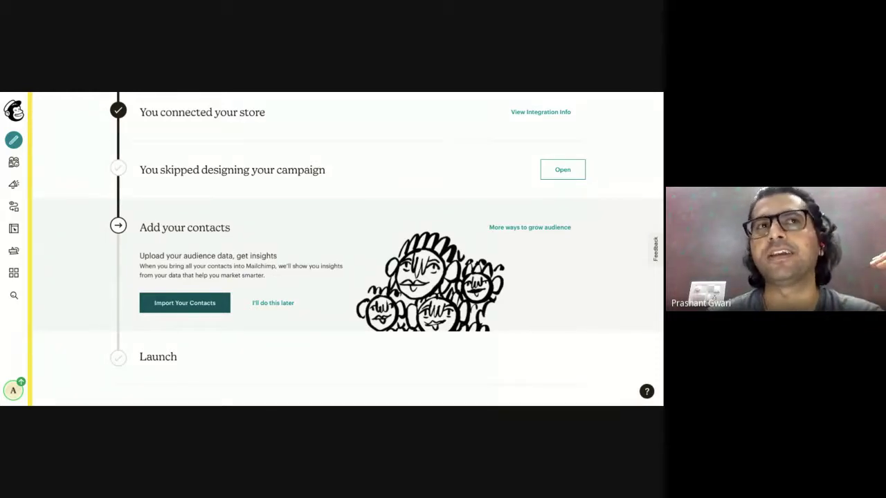
pyautogui.click(194, 309)
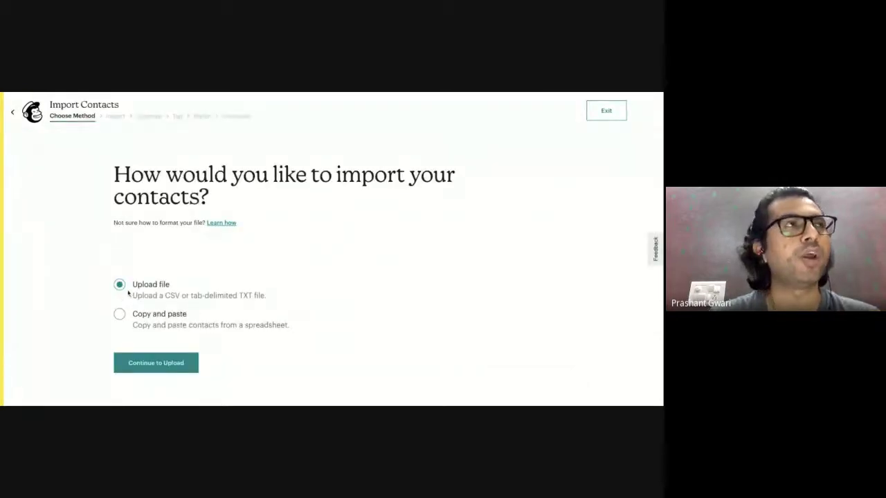
# Upload Facebook Leads.csv as the contacts file and continue to the Organize step.
pyautogui.click(182, 364)
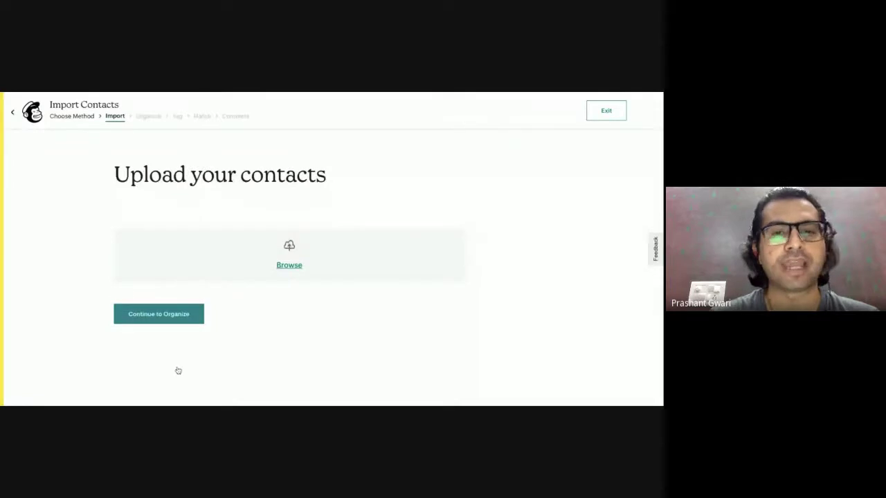
pyautogui.click(289, 266)
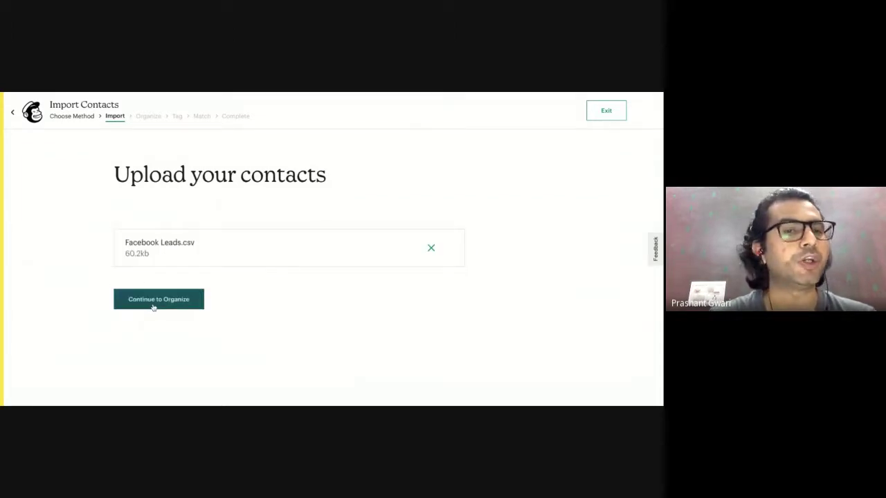
pyautogui.click(153, 305)
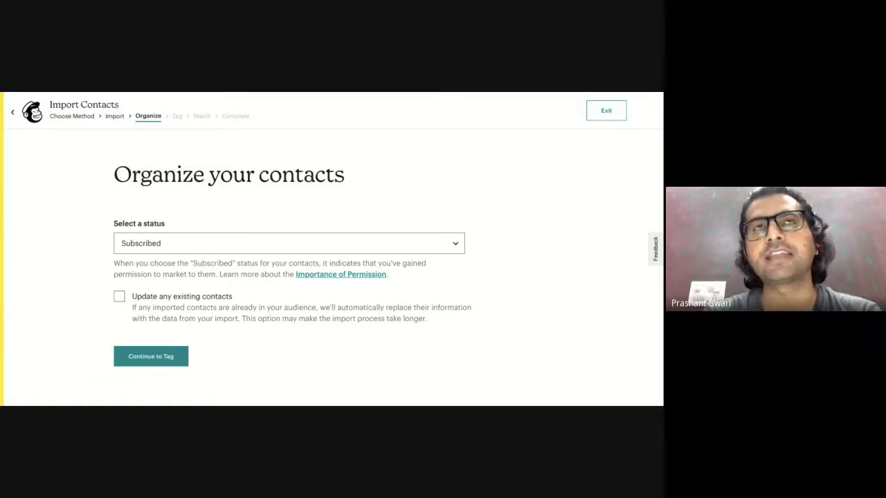
# Keep imported contacts Subscribed with 'Update any existing contacts' unchecked, and continue to Tag.
pyautogui.click(200, 243)
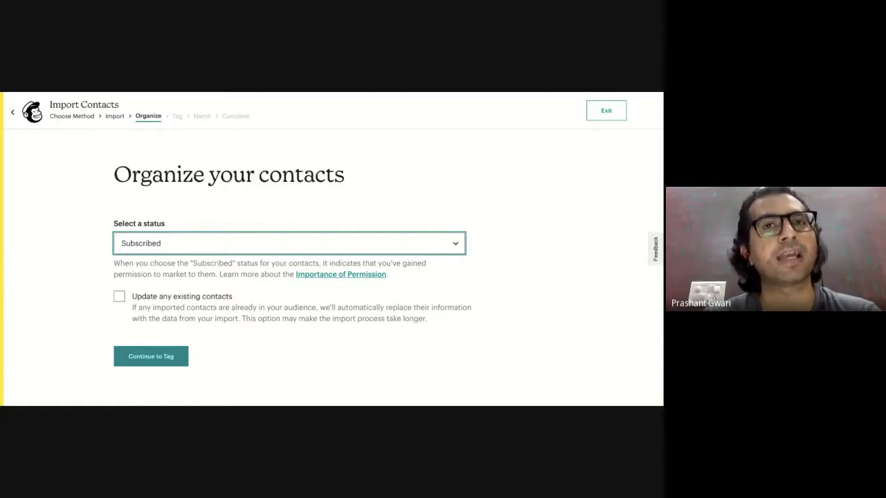
pyautogui.click(119, 296)
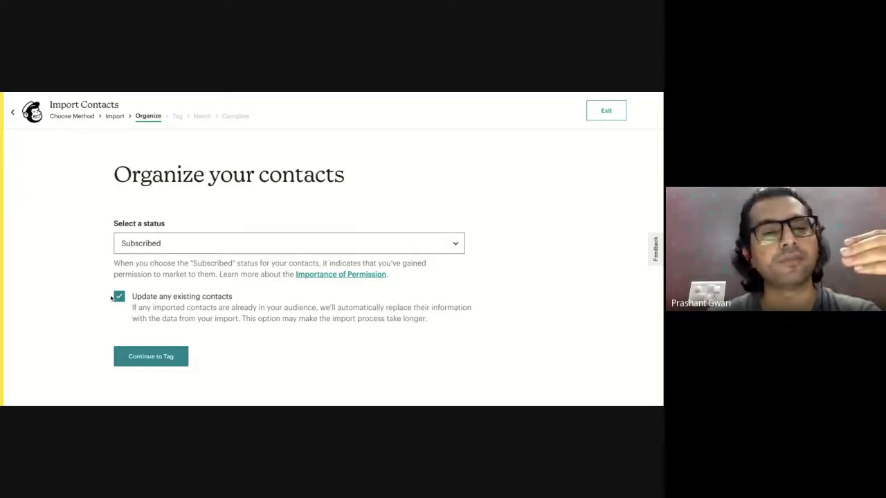
pyautogui.click(119, 298)
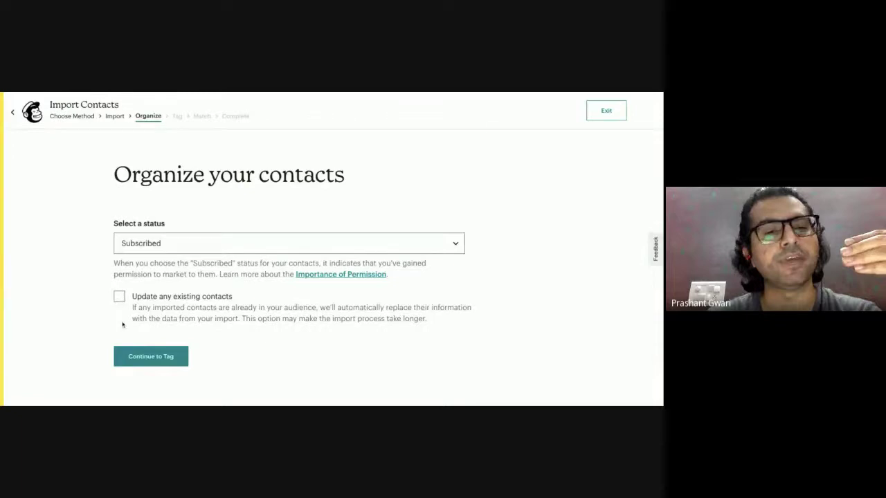
pyautogui.click(149, 361)
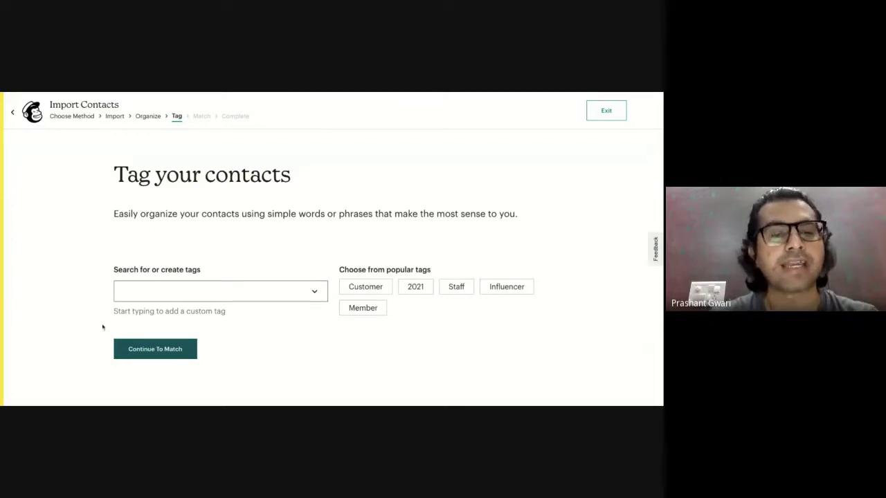
# Create a new 'Facebook Leads' tag and apply it to the contacts being imported.
pyautogui.click(177, 291)
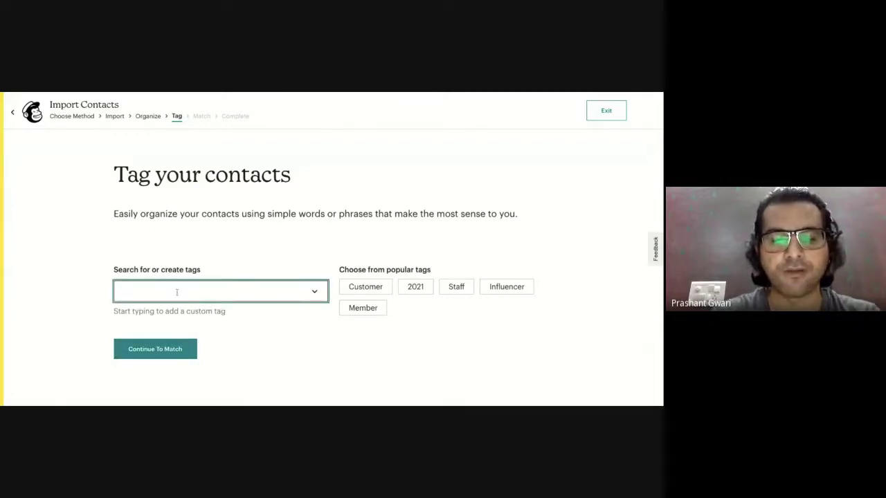
pyautogui.write('face')
pyautogui.write('boo')
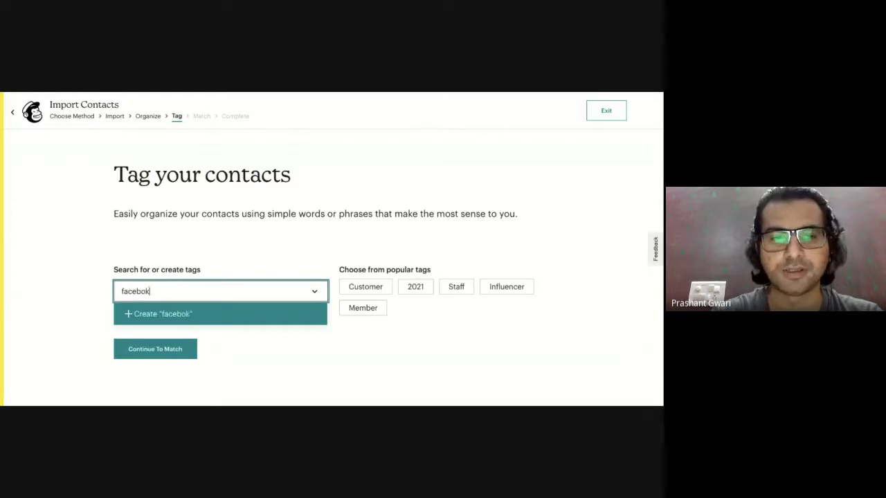
pyautogui.press('BackSpace')
pyautogui.write('ok Leads')
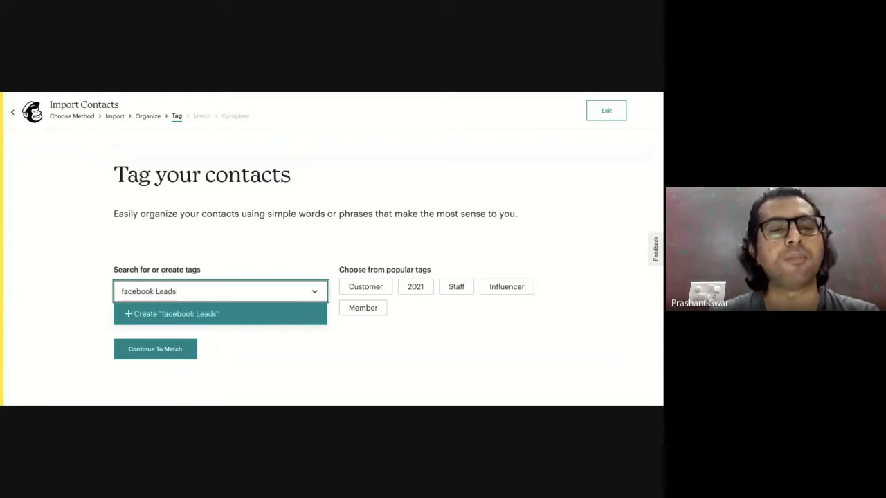
pyautogui.click(125, 291)
pyautogui.press('BackSpace')
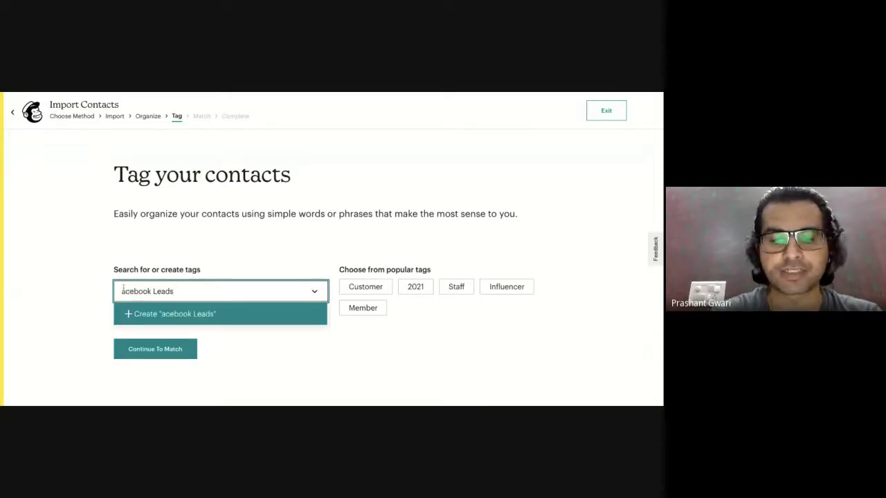
pyautogui.write('F')
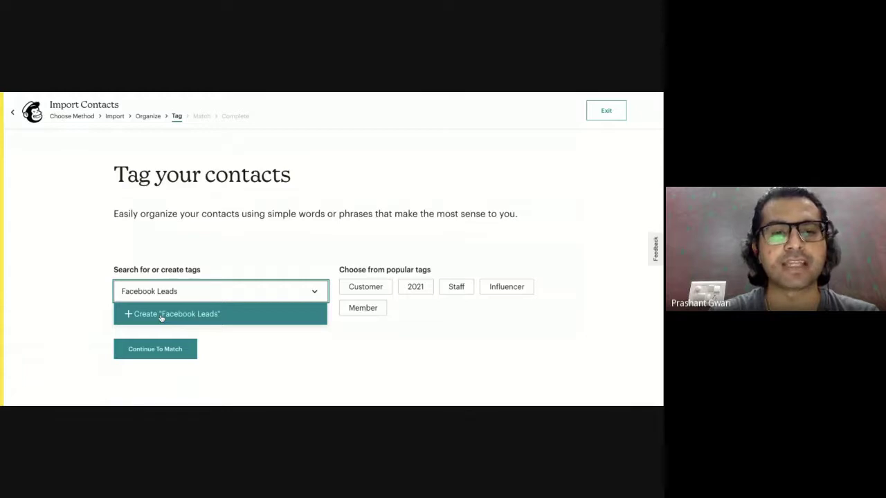
pyautogui.click(161, 315)
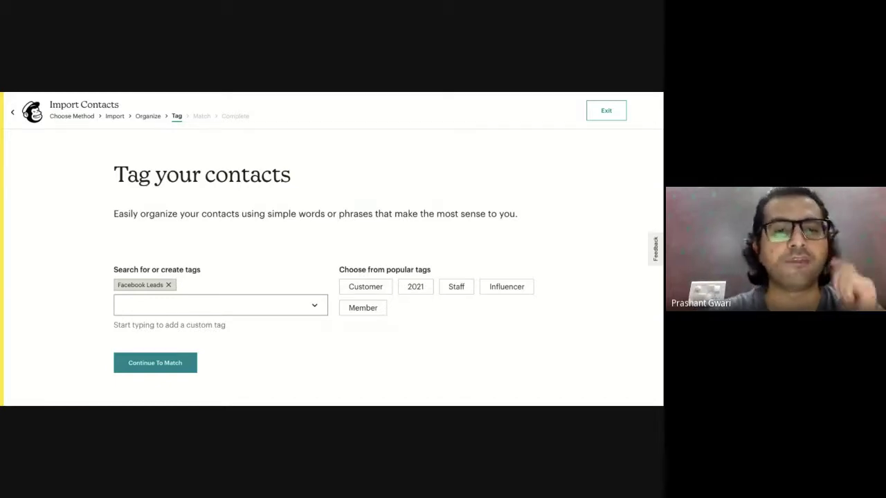
# Swap the Facebook Leads tag for a new 'Awareness' tag and continue to Match.
pyautogui.click(167, 284)
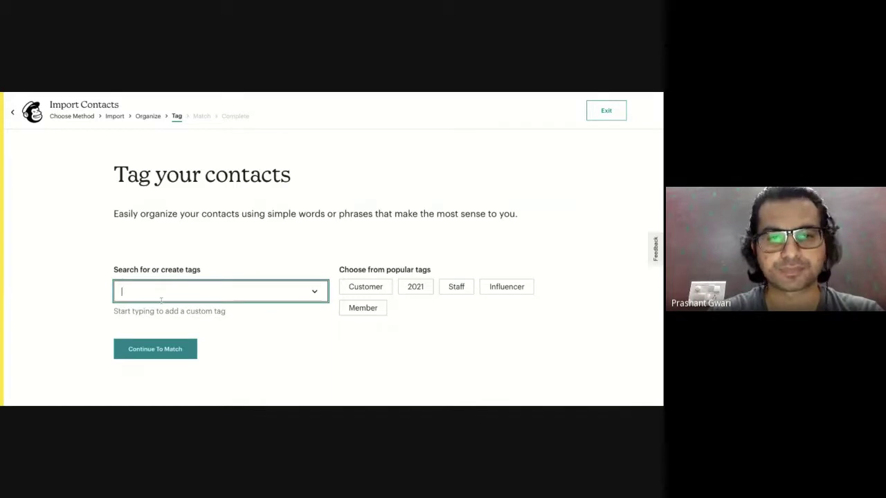
pyautogui.write('Awr')
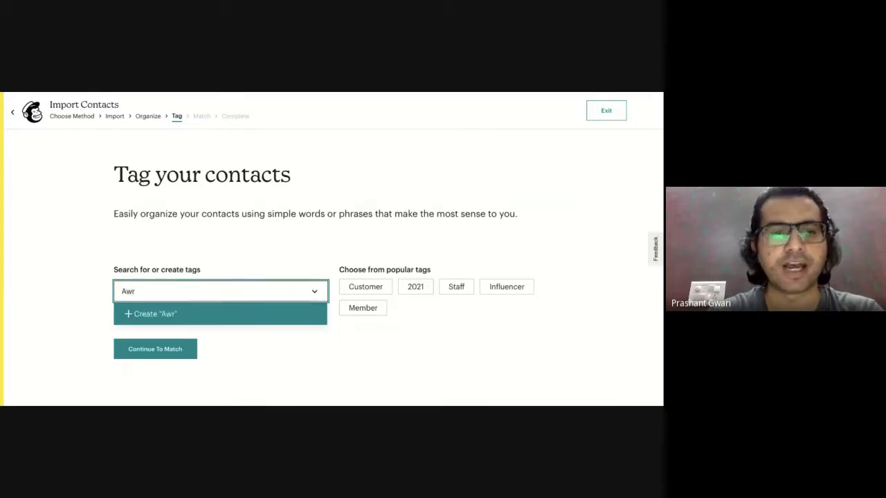
pyautogui.press('BackSpace')
pyautogui.write('ar')
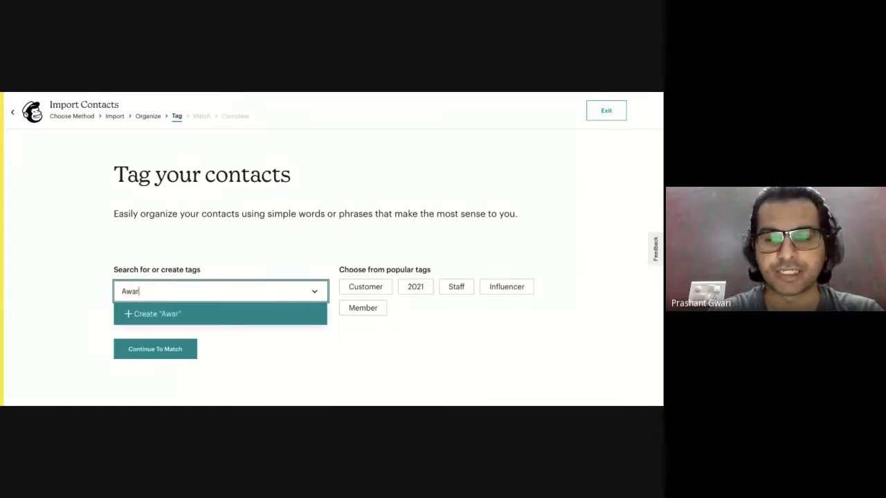
pyautogui.write('ness')
pyautogui.click(140, 292)
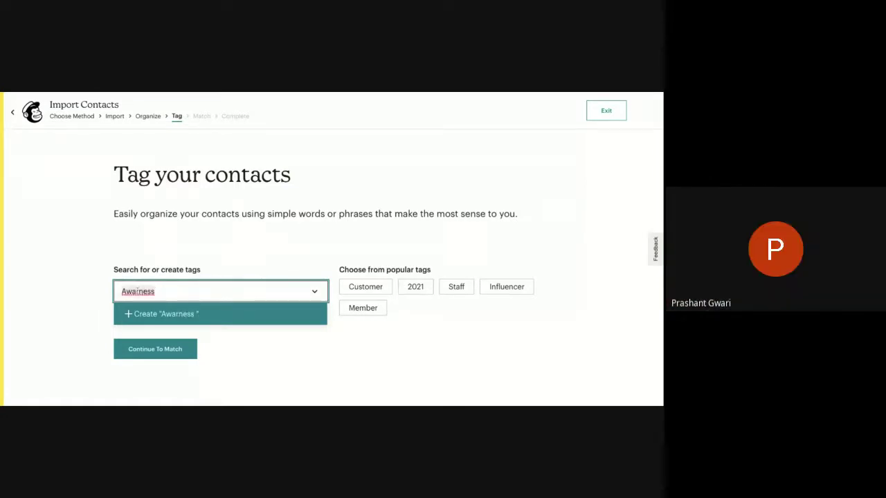
pyautogui.write('e')
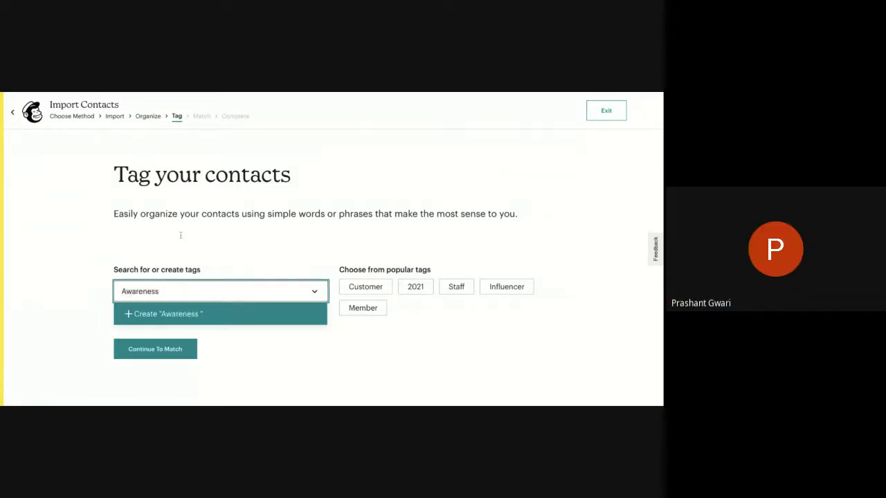
pyautogui.click(194, 320)
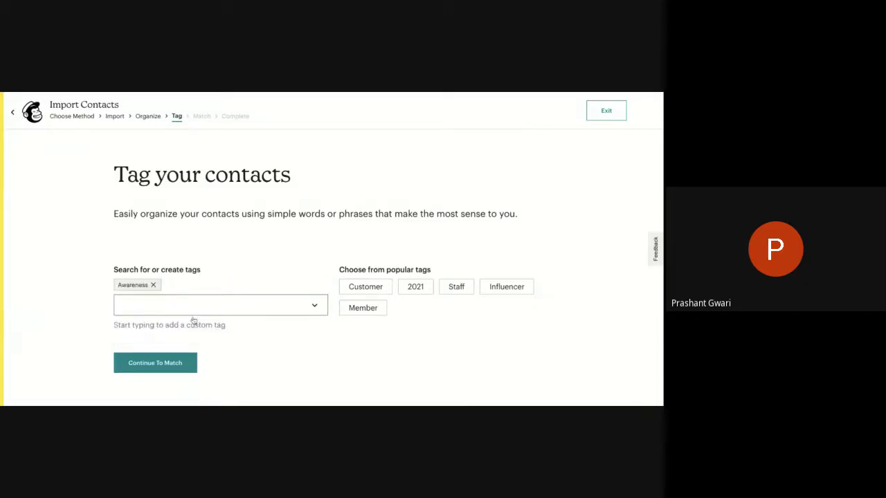
pyautogui.click(164, 369)
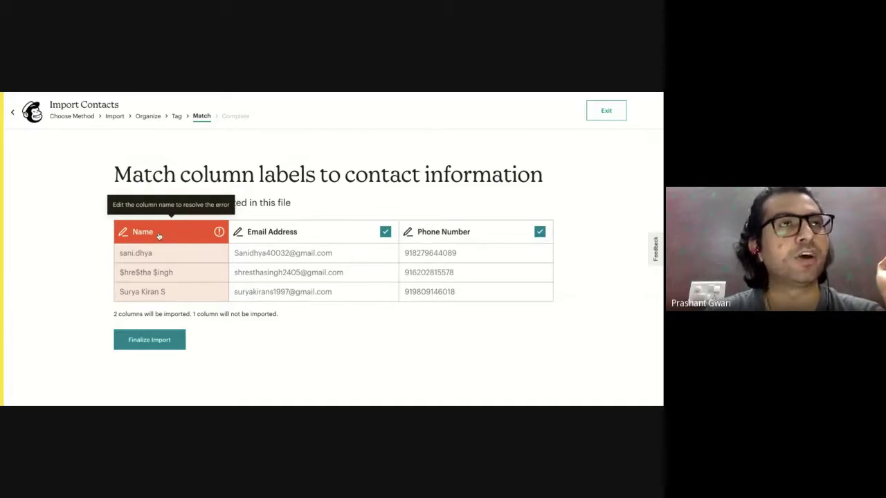
# Map the unmatched Name column to First Name (FNAME).
pyautogui.click(159, 236)
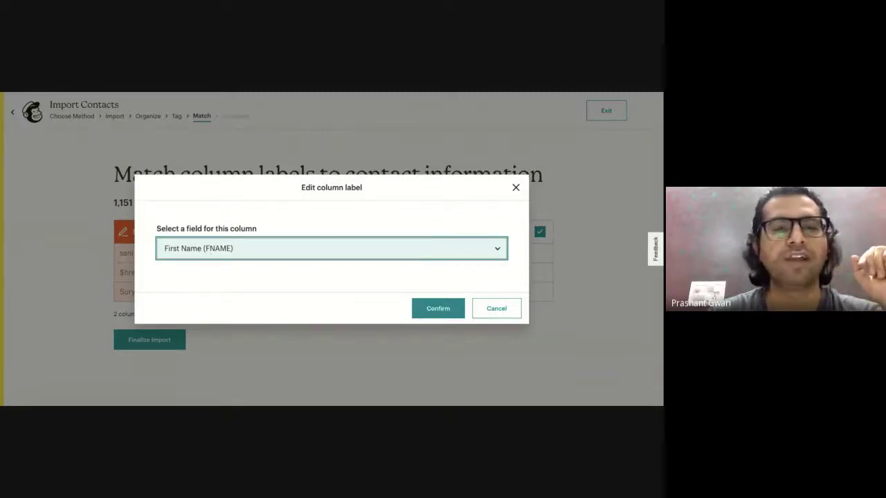
pyautogui.click(449, 310)
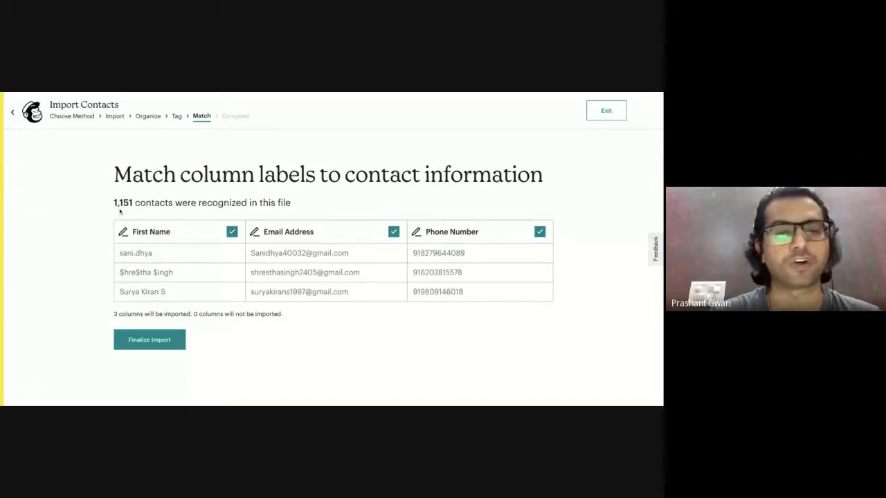
# Finalize and complete importing 1,151 contacts into the AXA Consultants audience tagged Awareness.
pyautogui.click(160, 340)
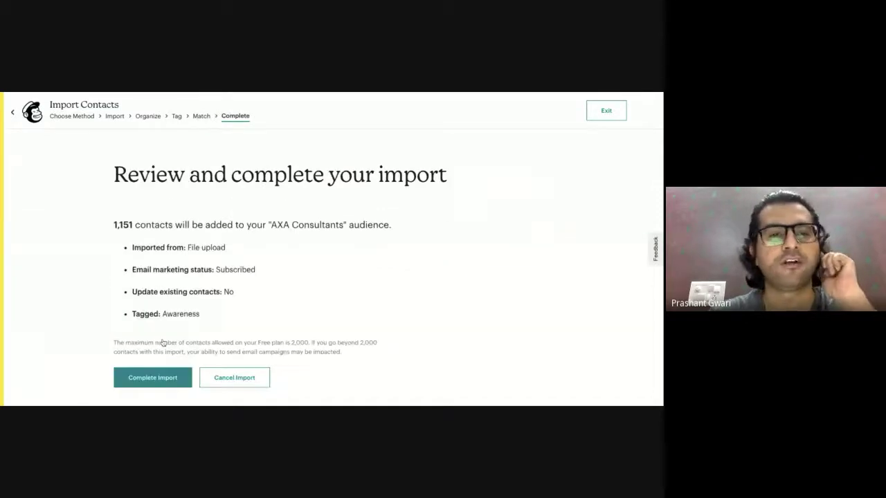
pyautogui.click(152, 379)
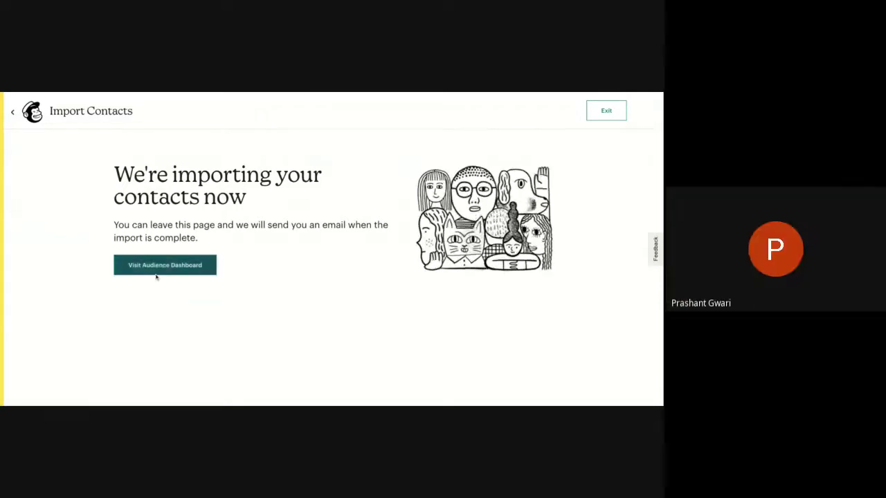
# Exit the contact import and return to the dashboard, where contacts now show as added.
pyautogui.click(605, 113)
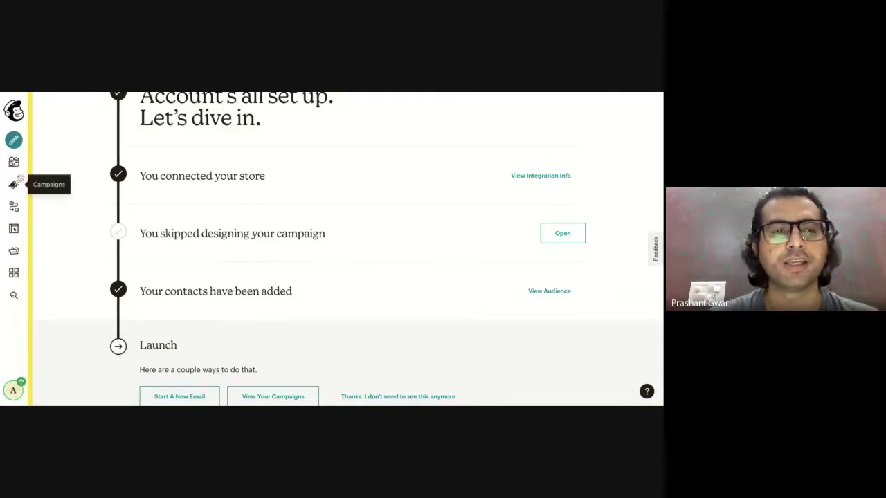
# Open the Audience dashboard and review the Awareness tag with 1K contacts from Admin Add.
pyautogui.click(14, 164)
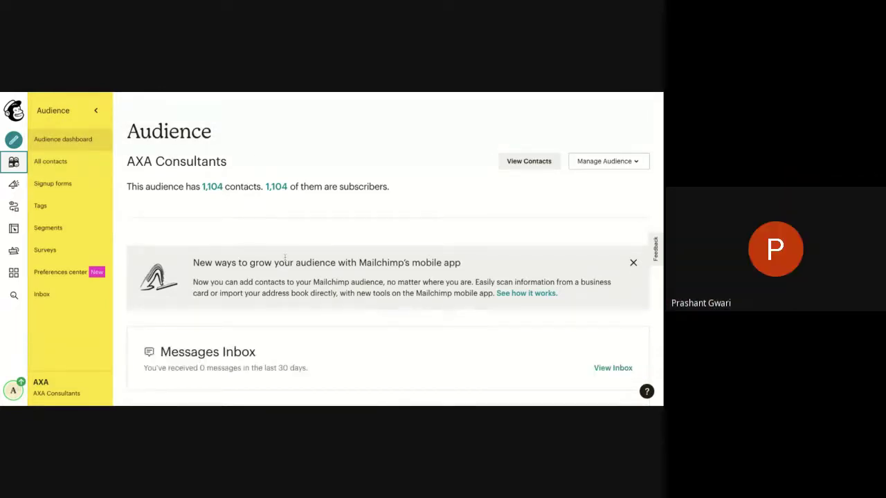
pyautogui.scroll(-1, 285, 258)
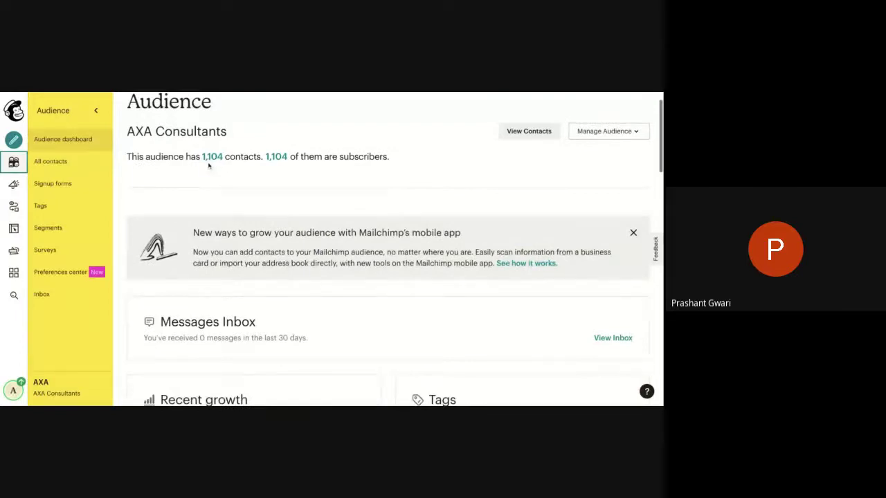
pyautogui.scroll(-5, 240, 183)
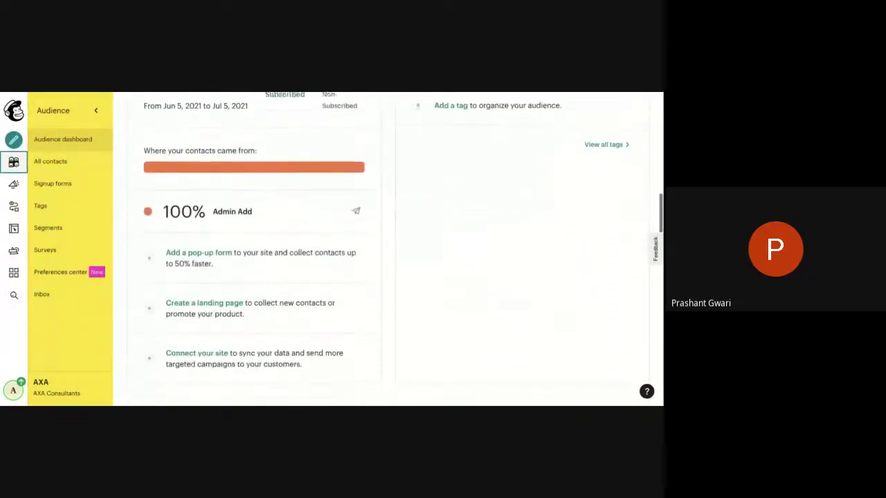
pyautogui.scroll(3, 347, 226)
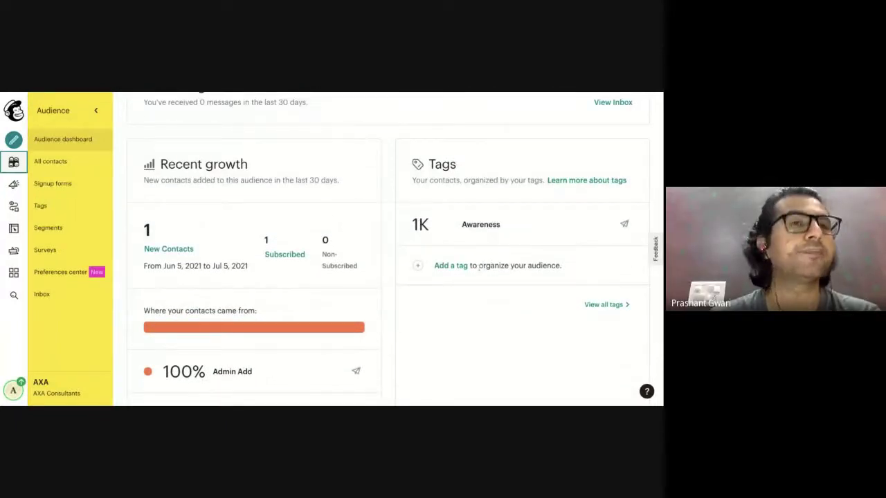
pyautogui.scroll(-2, 312, 268)
pyautogui.scroll(-5, 312, 267)
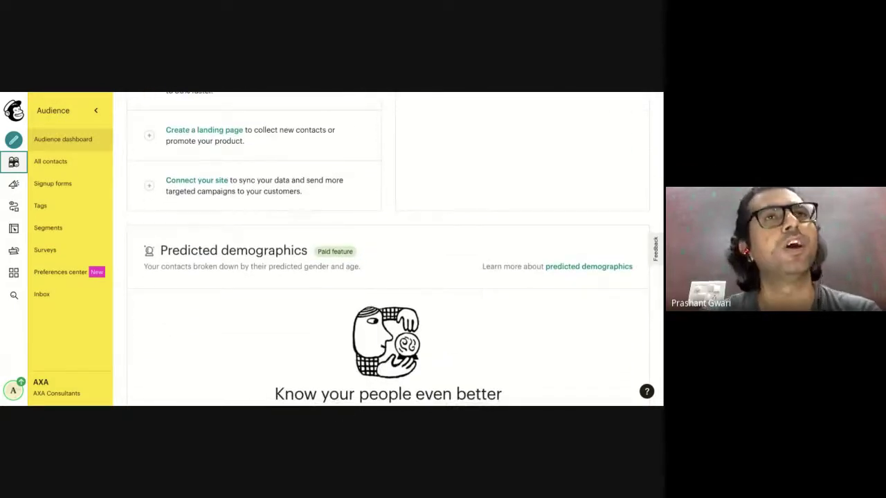
# Open All contacts and browse the 1,104 subscribed contacts tagged Awareness.
pyautogui.click(67, 163)
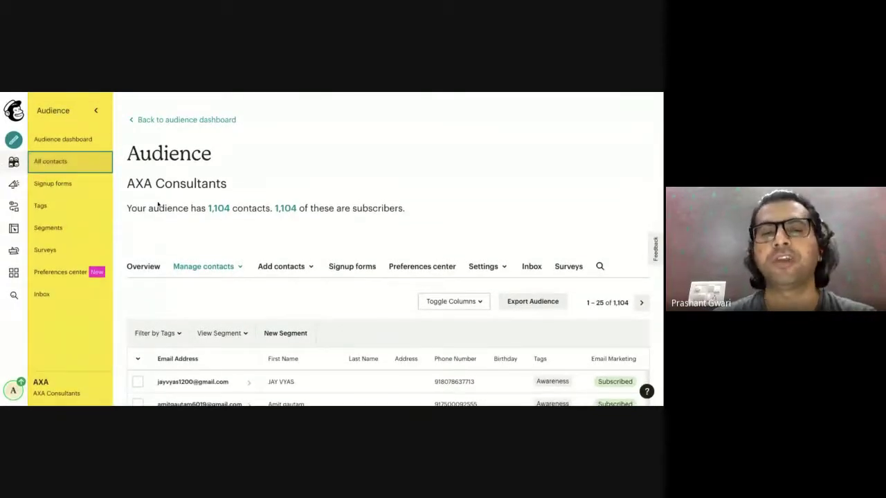
pyautogui.scroll(-1, 228, 227)
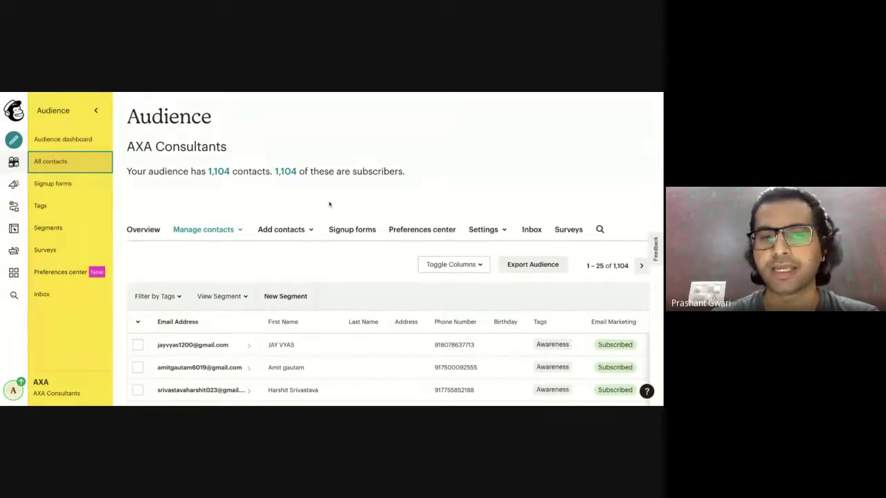
pyautogui.scroll(-3, 328, 204)
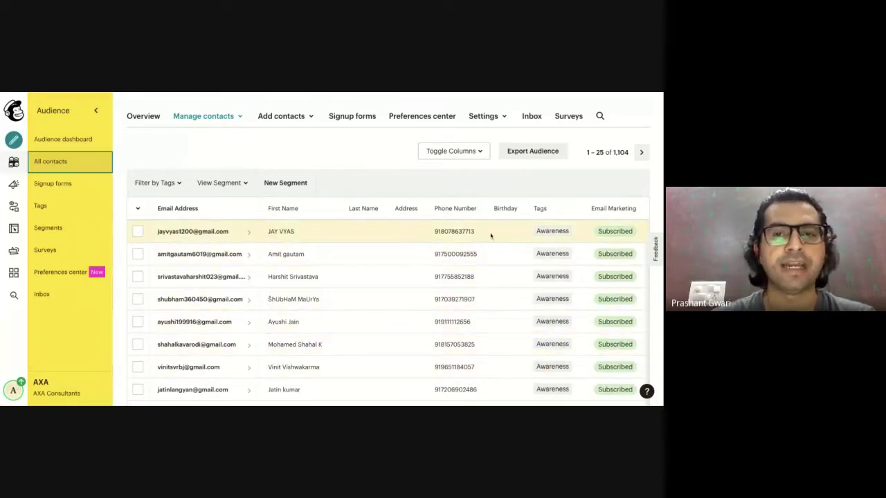
pyautogui.hscroll(5, 511, 240)
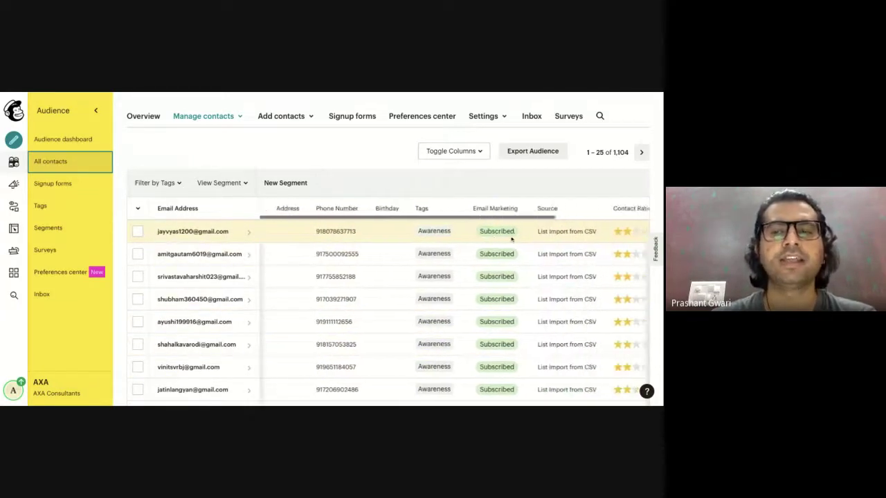
pyautogui.hscroll(-5, 394, 292)
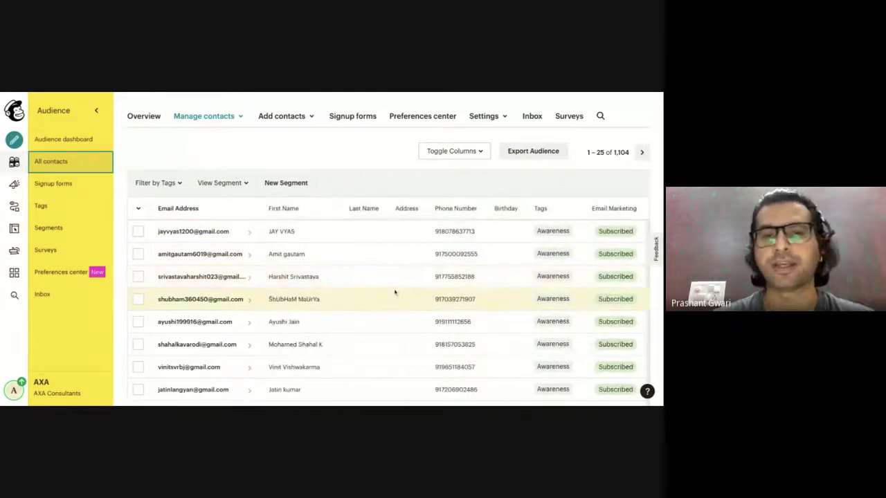
pyautogui.click(283, 189)
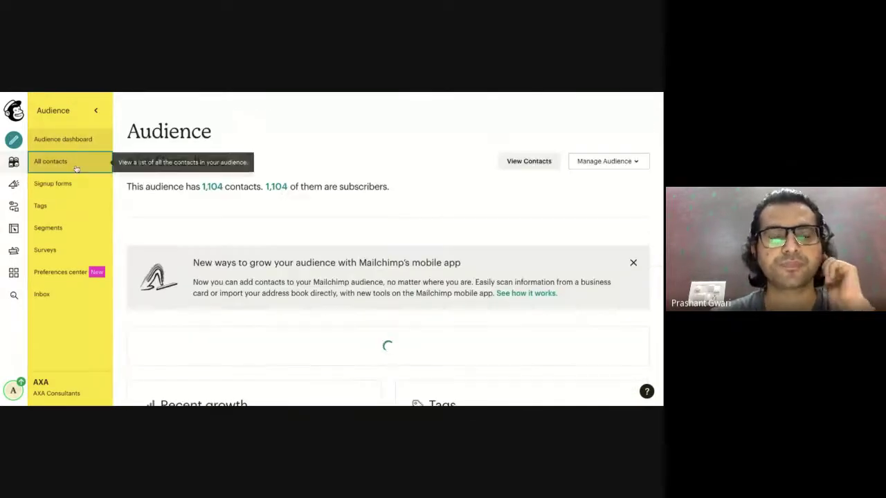
pyautogui.click(74, 164)
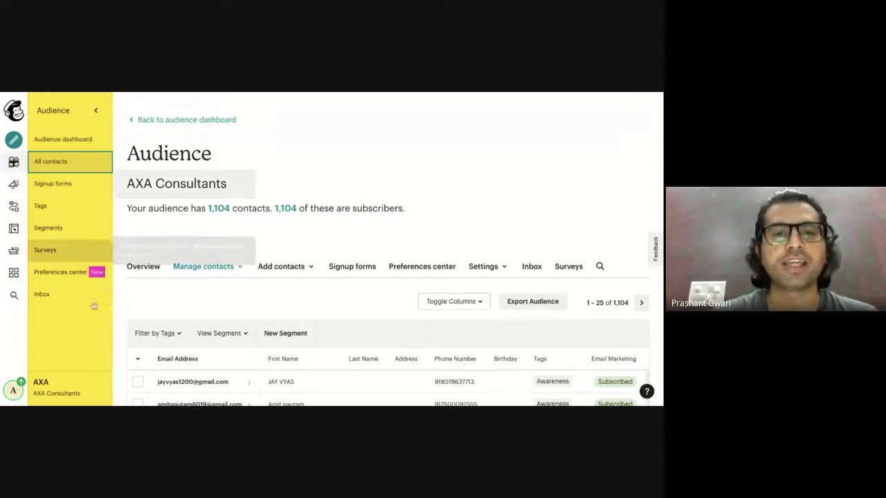
pyautogui.scroll(-2, 291, 297)
pyautogui.scroll(-1, 290, 296)
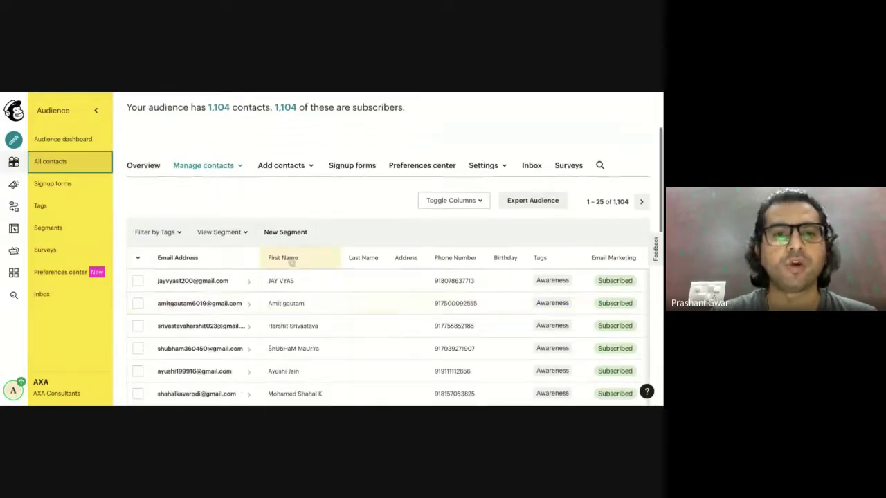
# Start a new segment and open its Email Marketing Status condition dropdown.
pyautogui.click(290, 233)
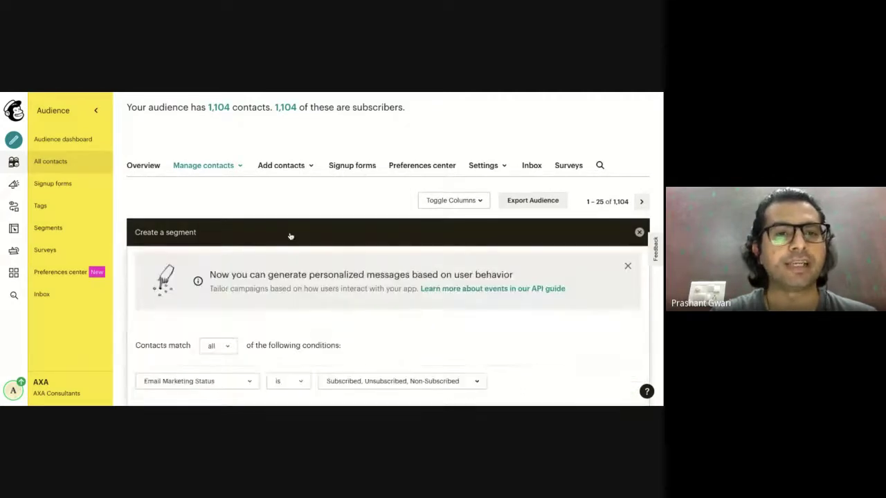
pyautogui.scroll(-2, 290, 233)
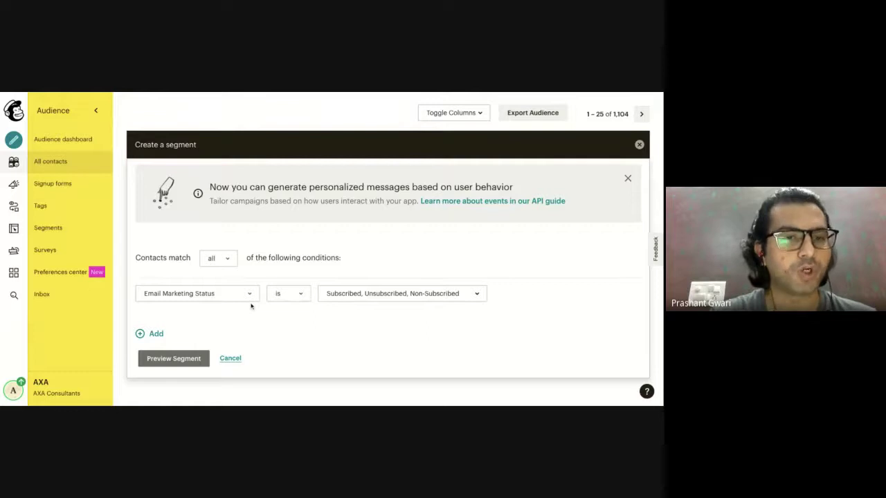
pyautogui.click(241, 299)
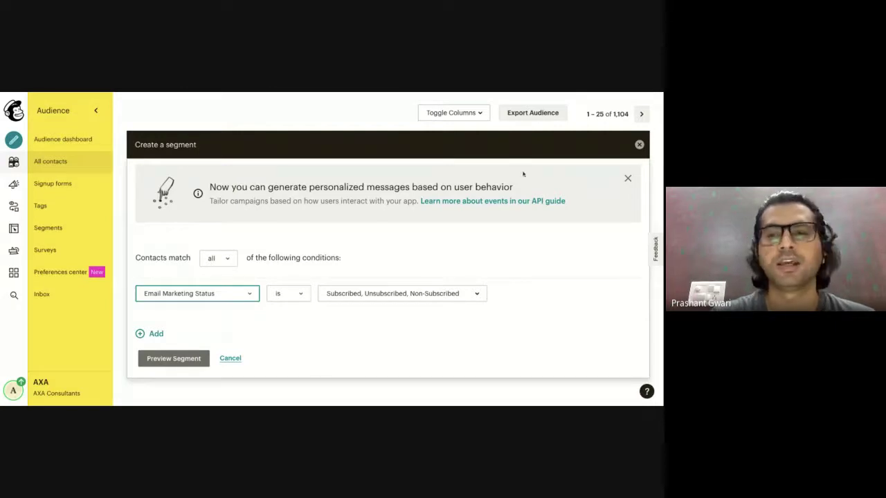
# Close the segment panel, select the first two contacts, and review the Actions and Tags menus.
pyautogui.click(638, 144)
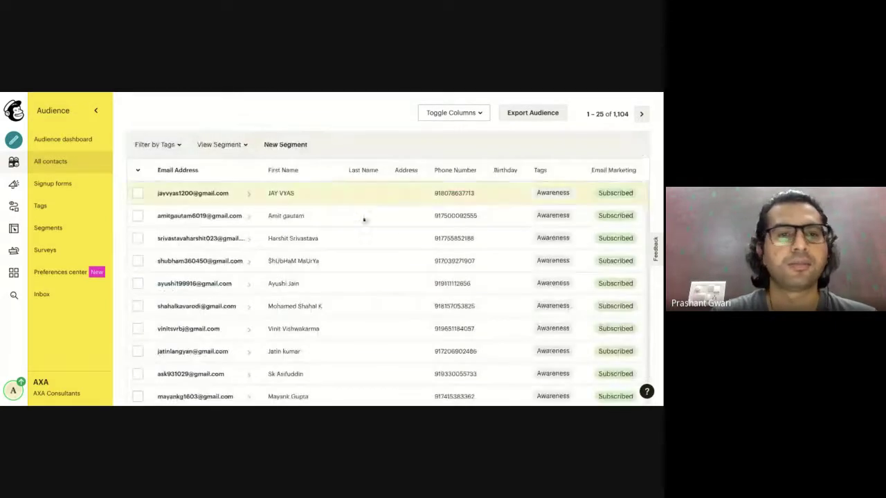
pyautogui.click(138, 193)
pyautogui.click(138, 216)
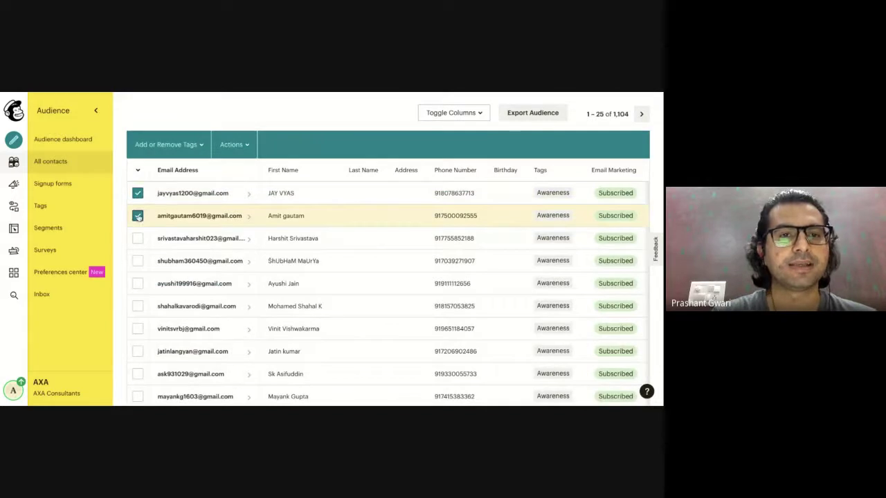
pyautogui.click(236, 145)
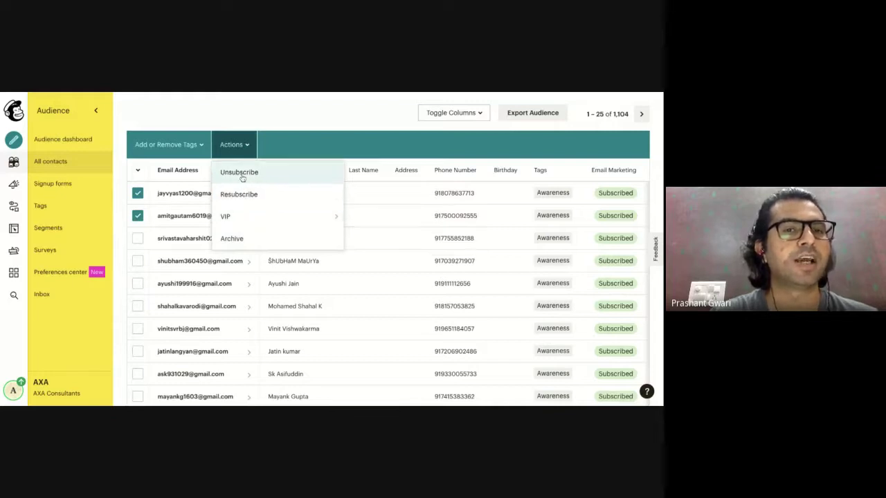
pyautogui.click(198, 147)
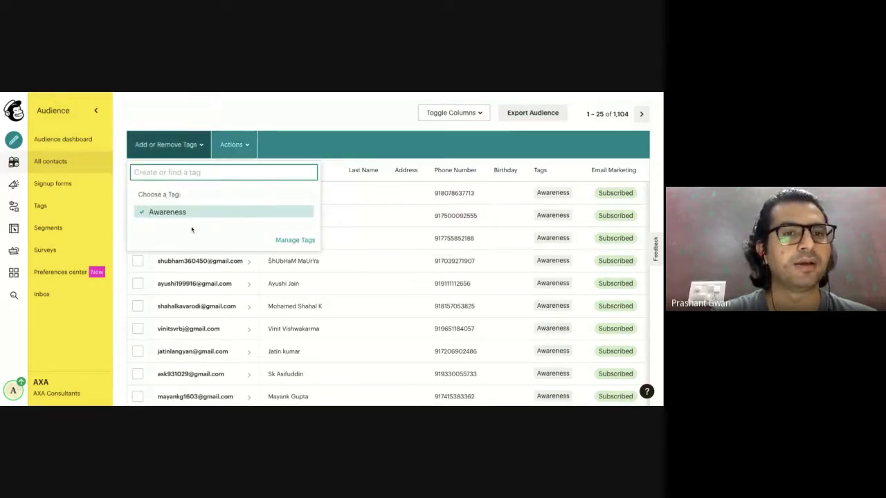
pyautogui.click(313, 130)
pyautogui.scroll(3, 311, 180)
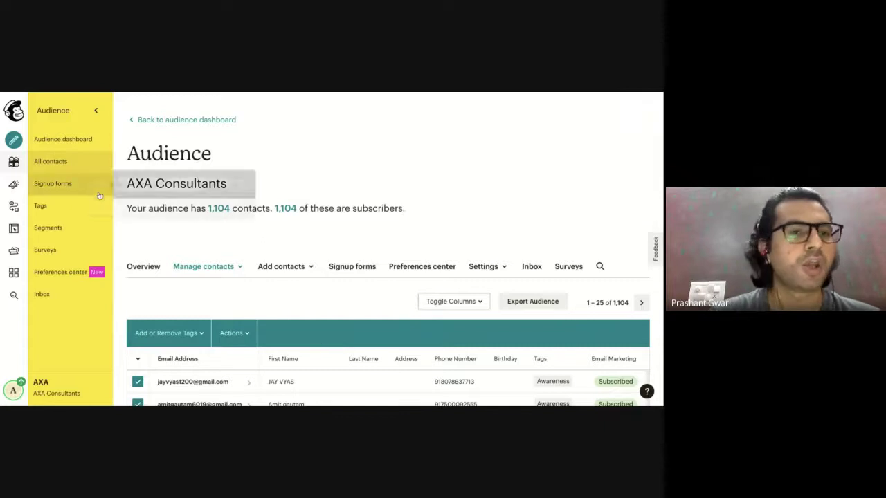
# Open Signup forms and browse Form builder, Embedded forms, Subscriber pop-up and Contact Form.
pyautogui.click(69, 190)
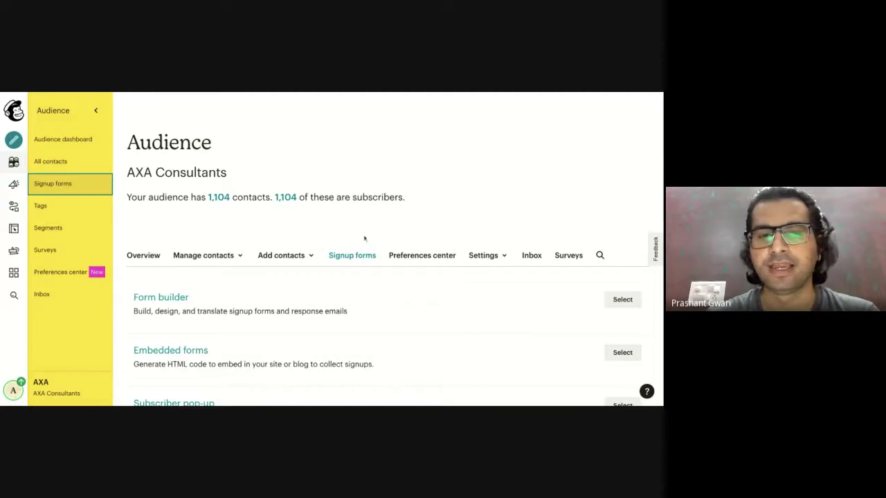
pyautogui.scroll(-3, 395, 256)
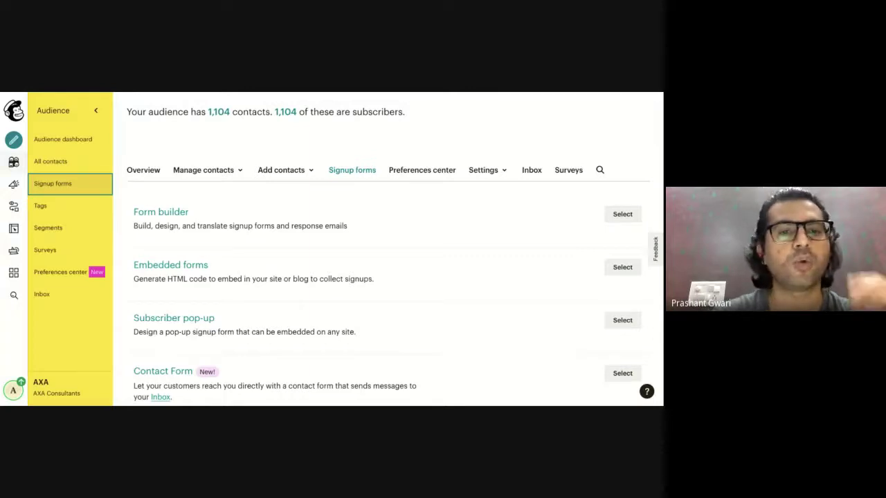
pyautogui.scroll(-1, 233, 340)
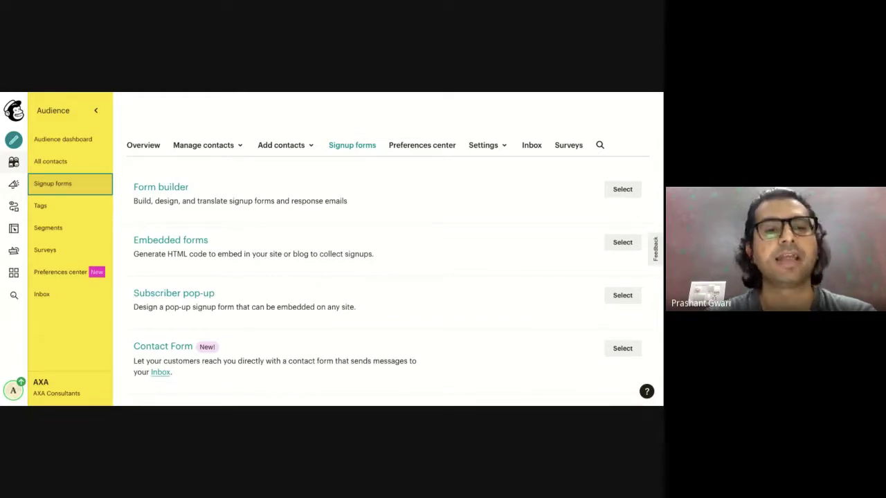
pyautogui.scroll(-1, 394, 263)
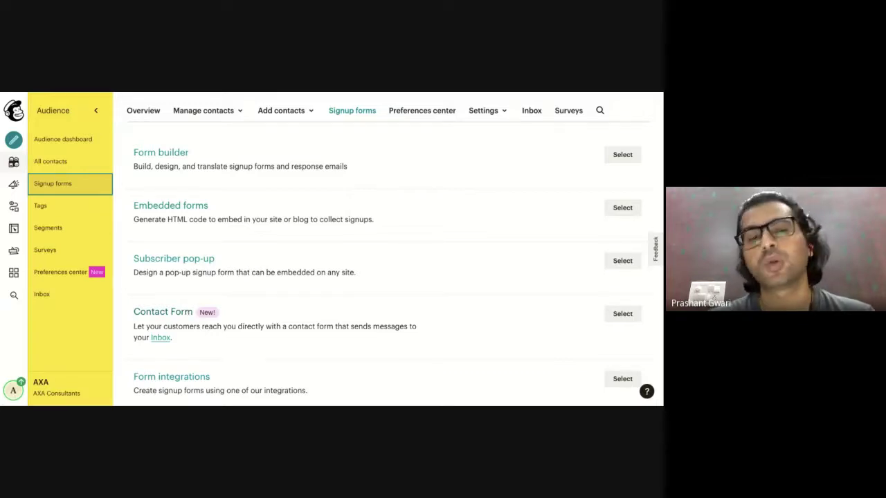
pyautogui.scroll(-1, 188, 346)
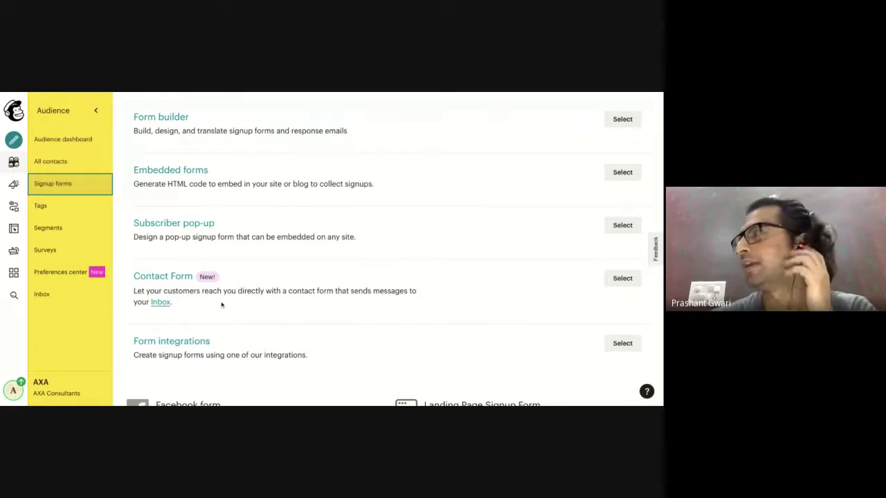
pyautogui.scroll(3, 222, 304)
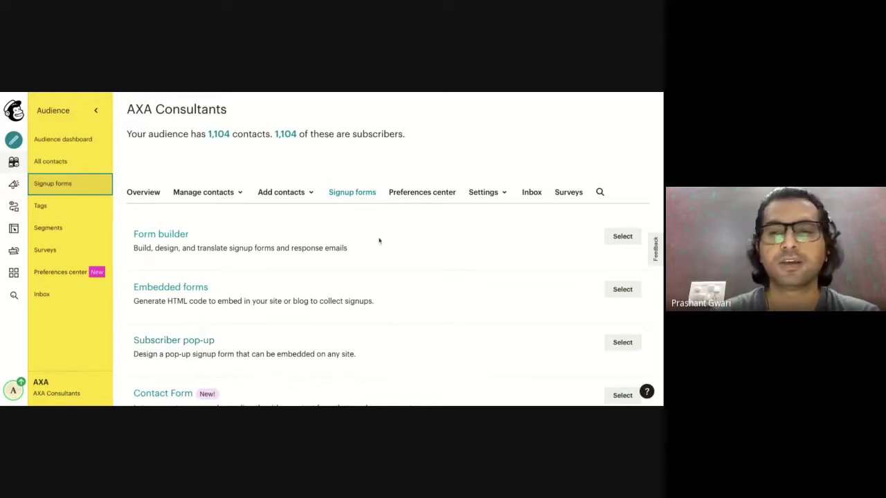
# Open the Form builder and switch to the 'Signup form with alerts' version.
pyautogui.click(623, 241)
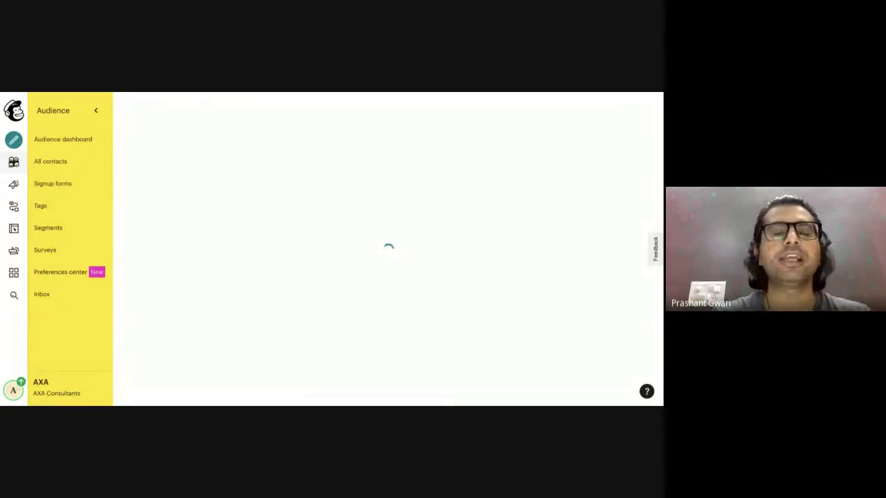
pyautogui.scroll(-1, 387, 263)
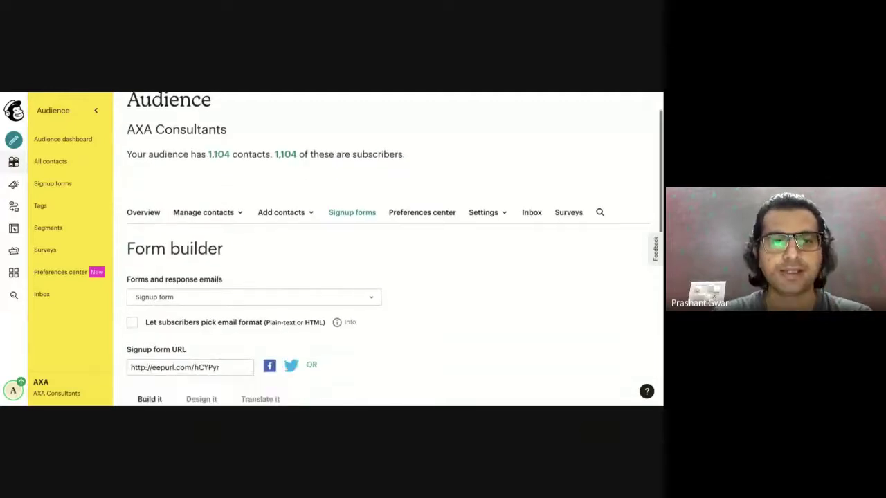
pyautogui.scroll(-3, 388, 263)
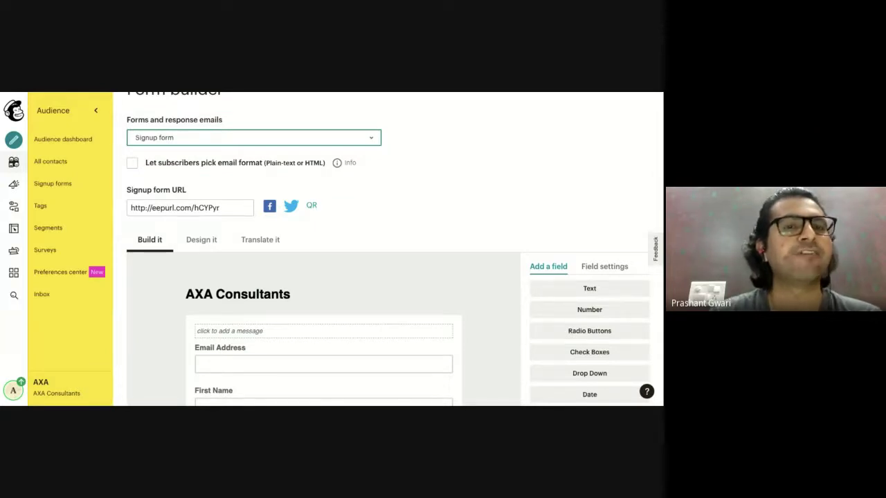
pyautogui.press('Down')
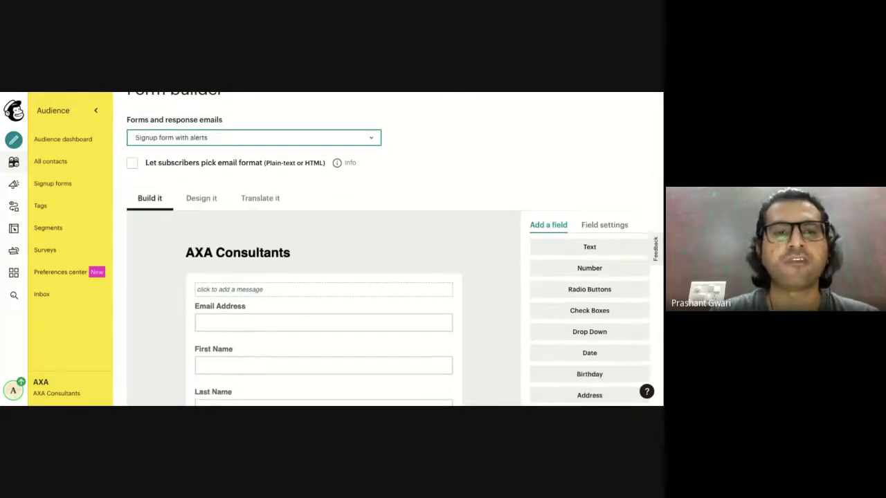
pyautogui.scroll(-2, 291, 247)
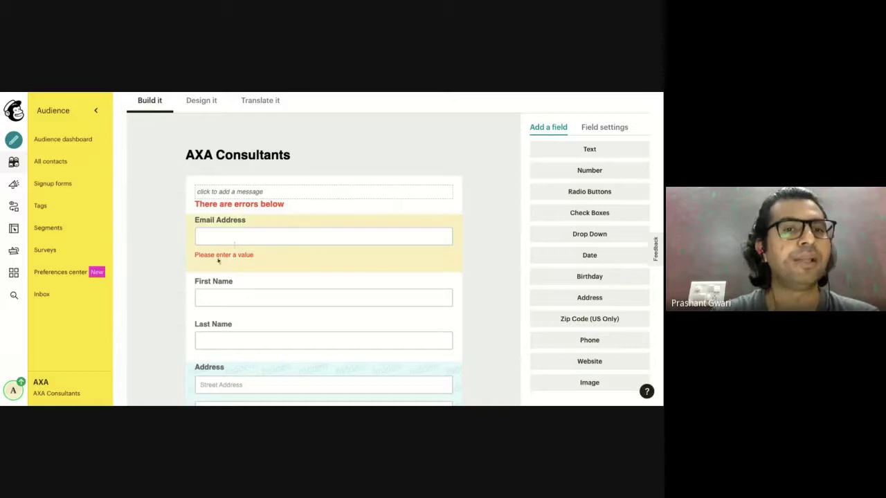
pyautogui.scroll(2, 257, 256)
pyautogui.scroll(2, 257, 256)
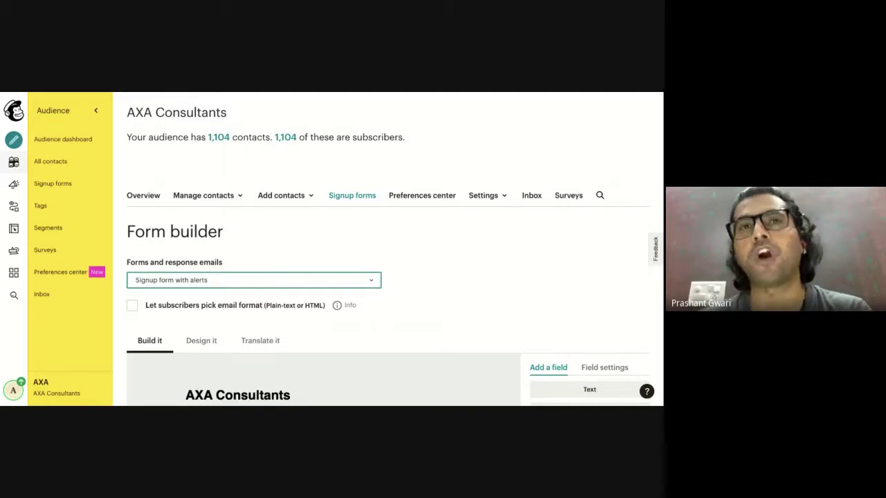
# Switch back to 'Signup form' and close the top message editor without changes.
pyautogui.click(223, 284)
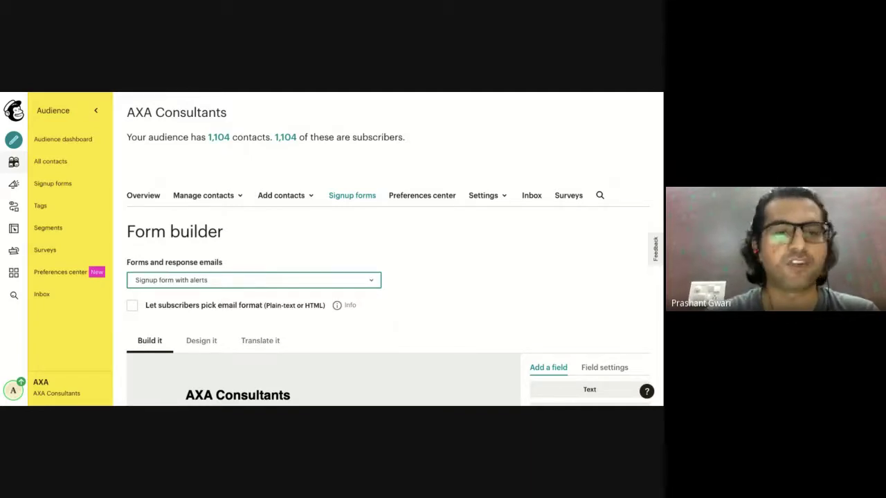
pyautogui.click(171, 275)
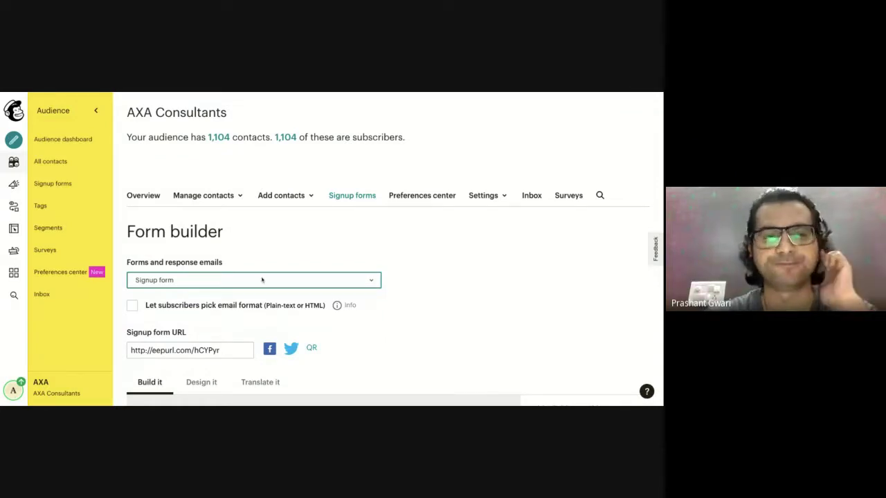
pyautogui.scroll(-2, 262, 281)
pyautogui.scroll(-2, 262, 281)
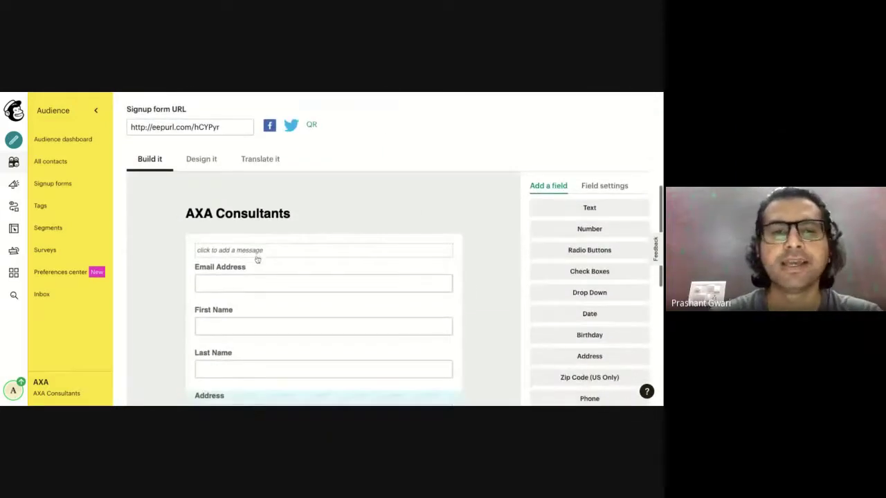
pyautogui.click(258, 254)
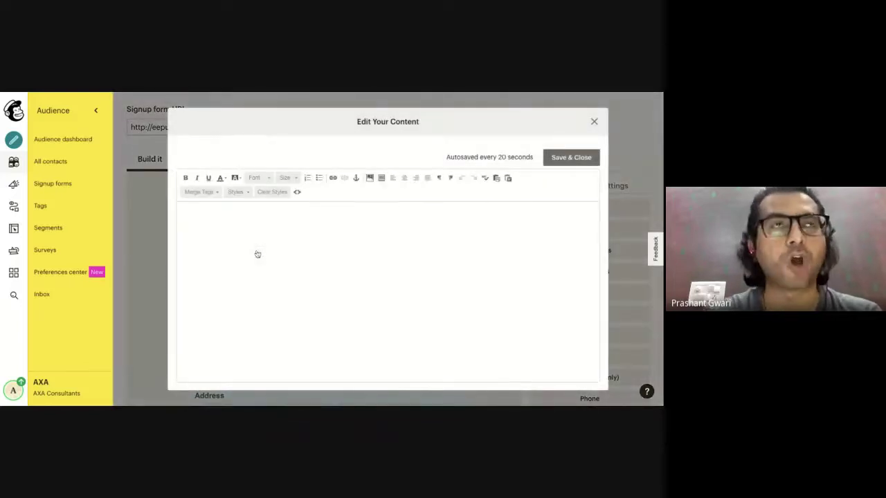
pyautogui.click(593, 122)
pyautogui.scroll(3, 595, 128)
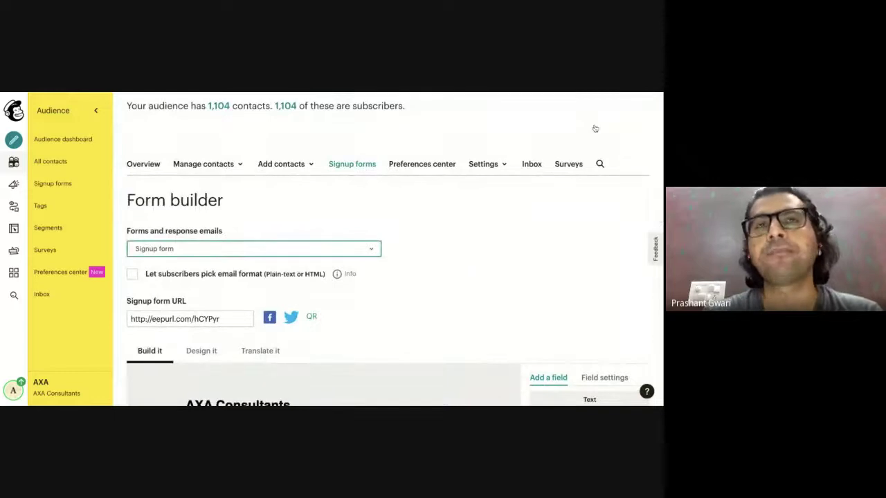
pyautogui.scroll(-1, 539, 215)
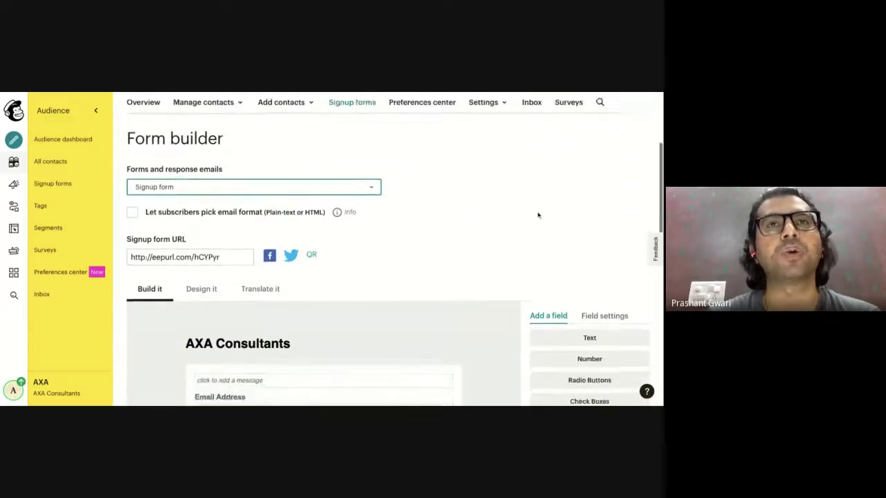
pyautogui.scroll(-1, 538, 215)
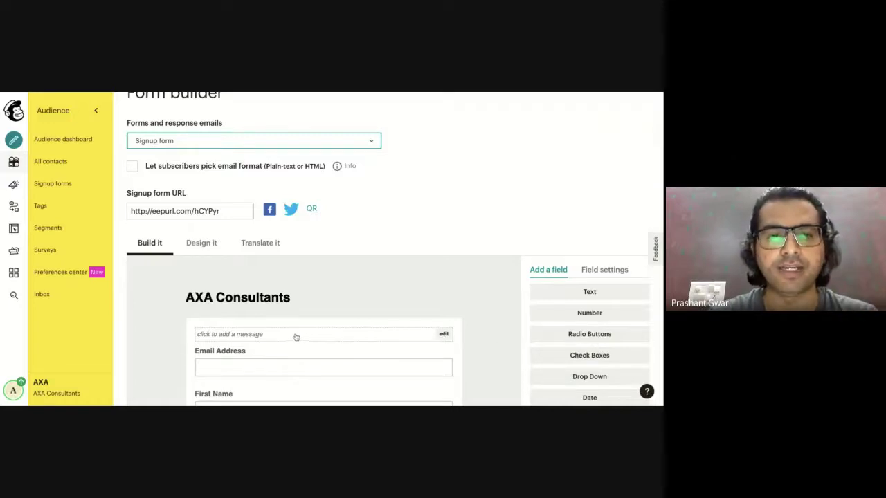
pyautogui.scroll(-1, 295, 338)
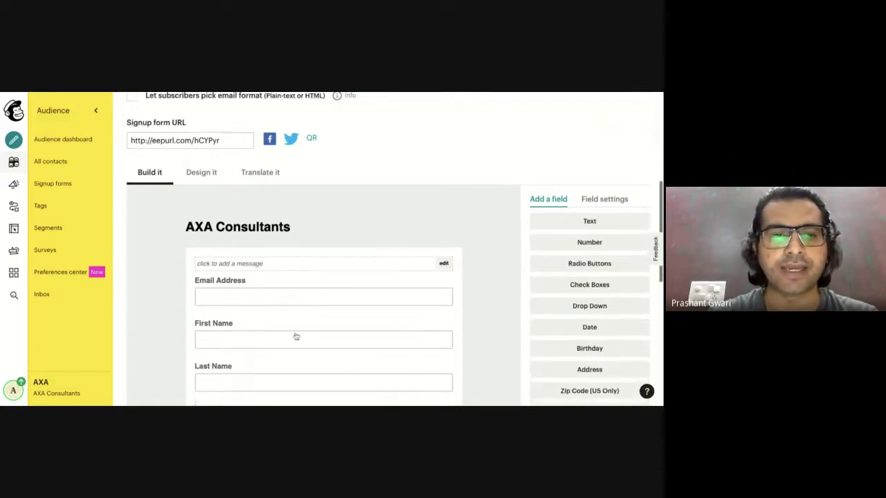
# Enter 'Free E-Book On Digital Marketing' as the form's top message.
pyautogui.click(252, 266)
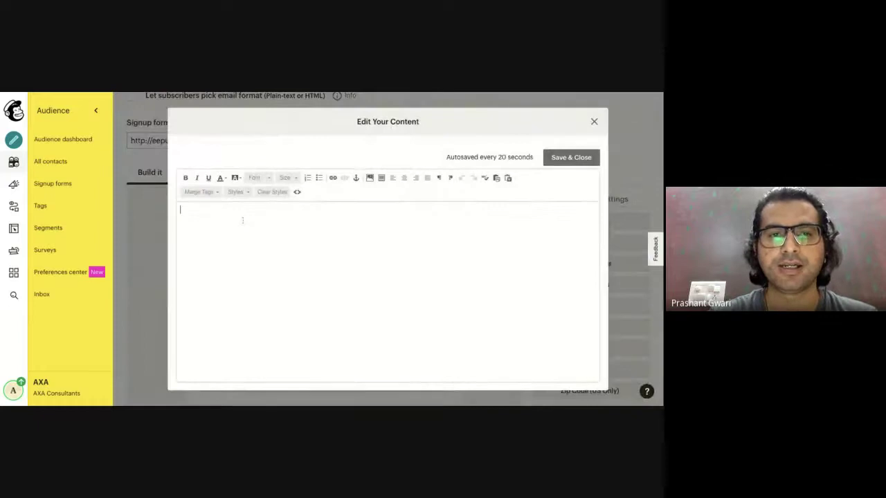
pyautogui.write('Free')
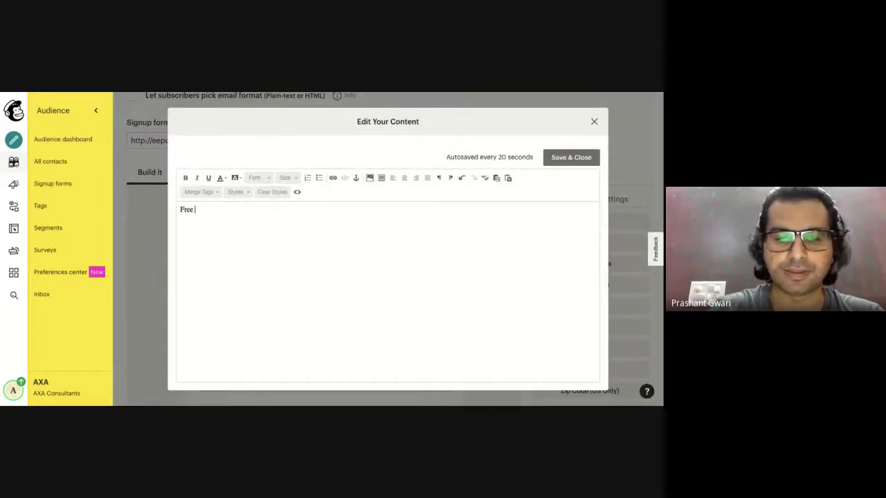
pyautogui.write(' E-Boo')
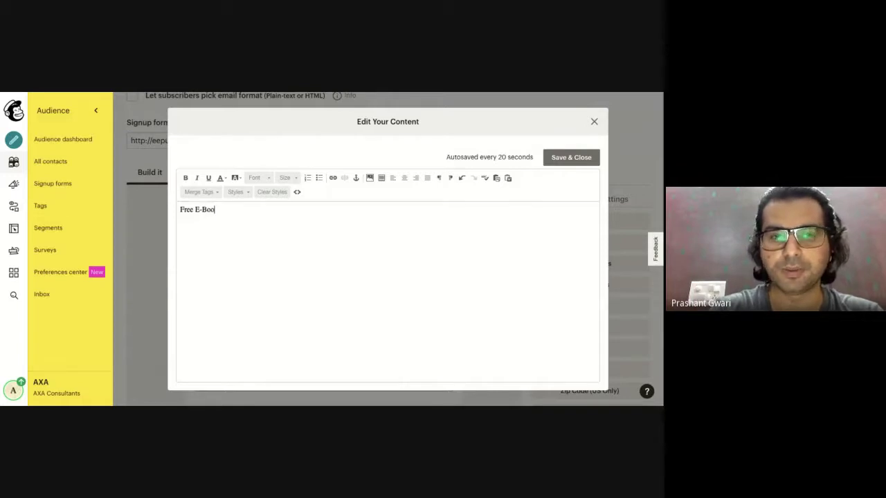
pyautogui.write('k O')
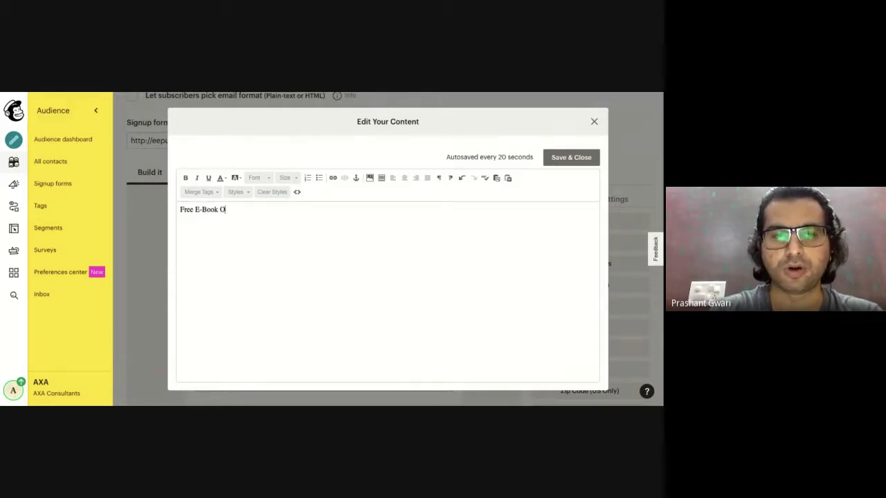
pyautogui.write('n Dig')
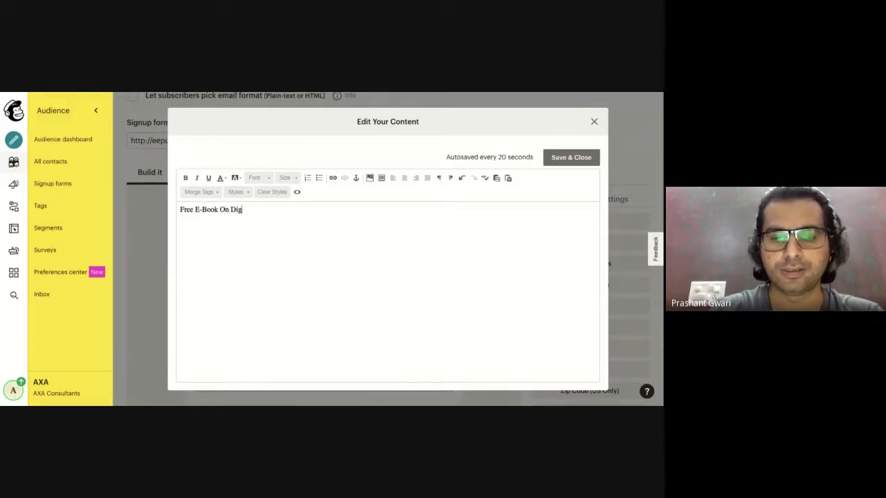
pyautogui.write('ital ')
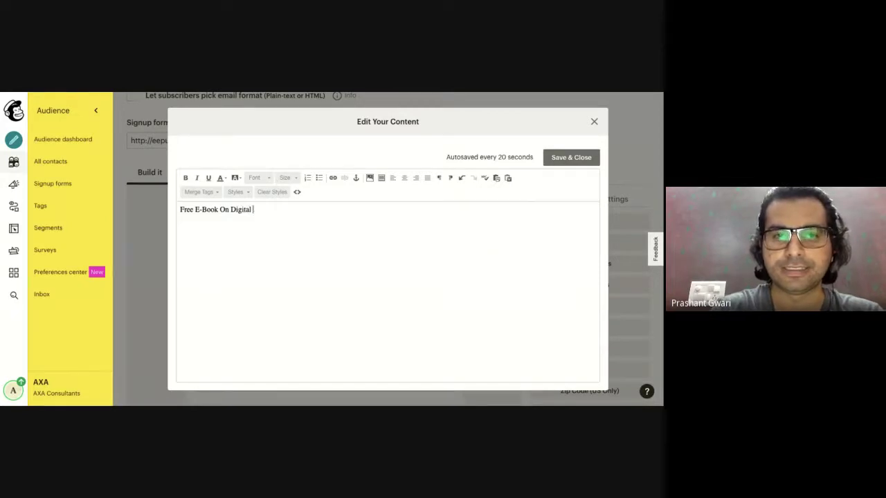
pyautogui.write('Marketing')
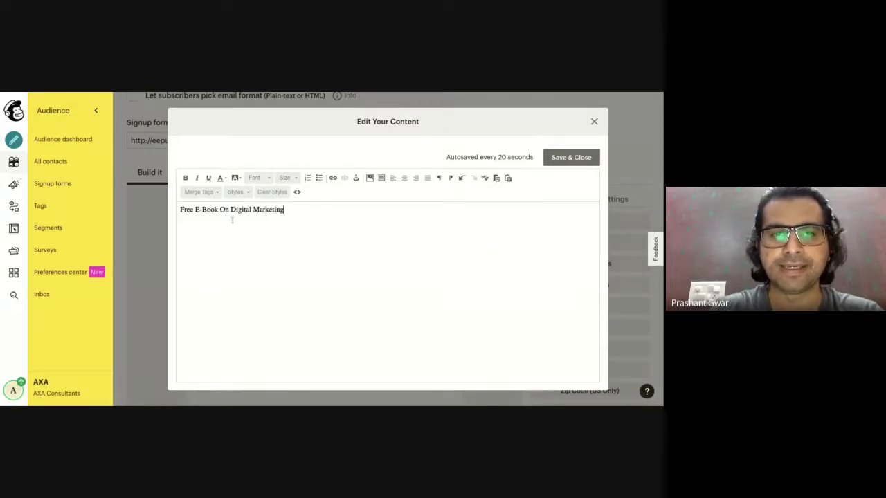
pyautogui.click(180, 211)
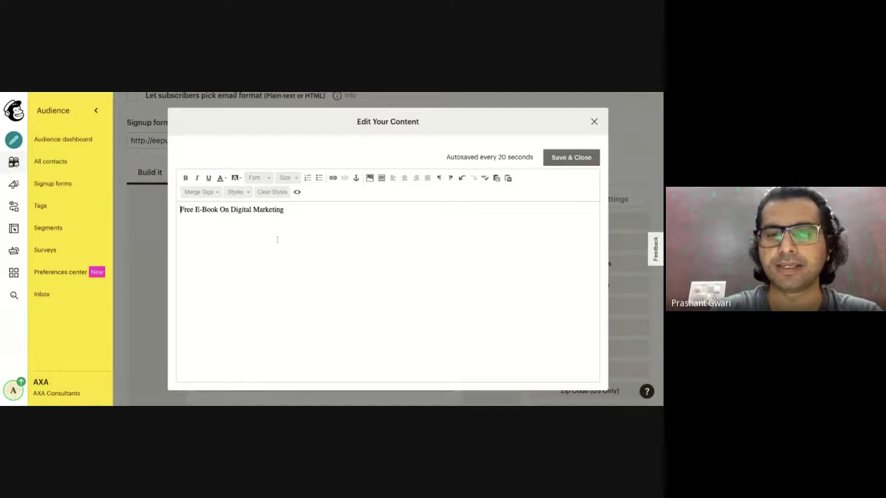
pyautogui.moveTo(294, 208); pyautogui.dragTo(179, 210)
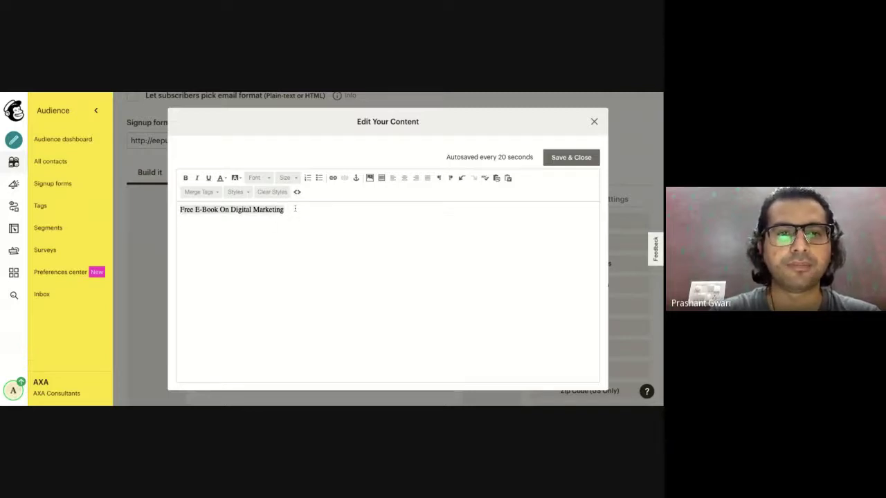
# Make the message bold and red, then save and close the editor.
pyautogui.click(185, 179)
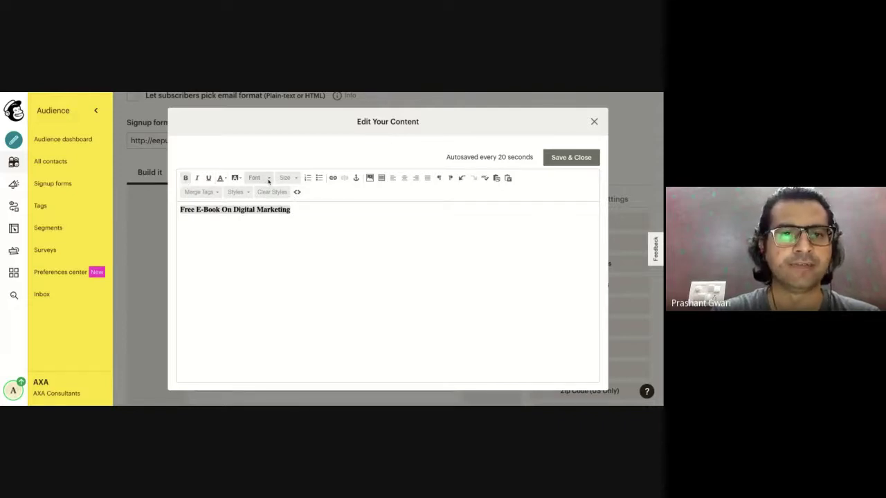
pyautogui.click(268, 179)
pyautogui.click(206, 257)
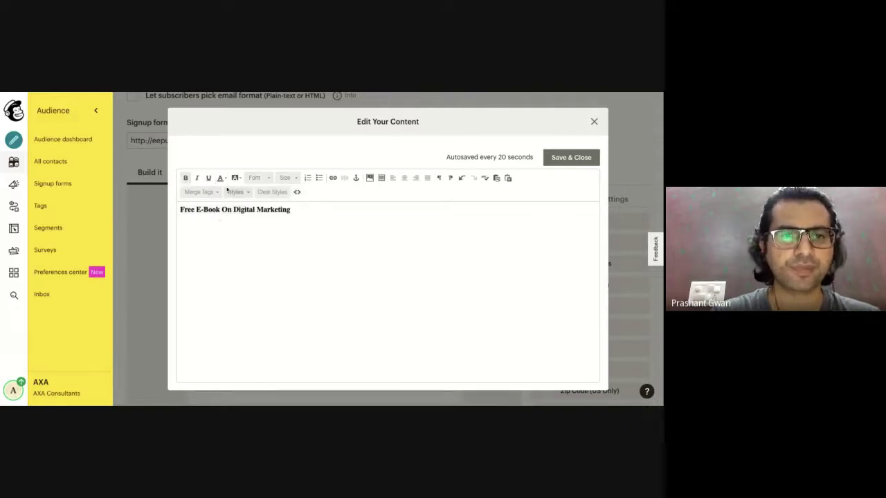
pyautogui.click(223, 179)
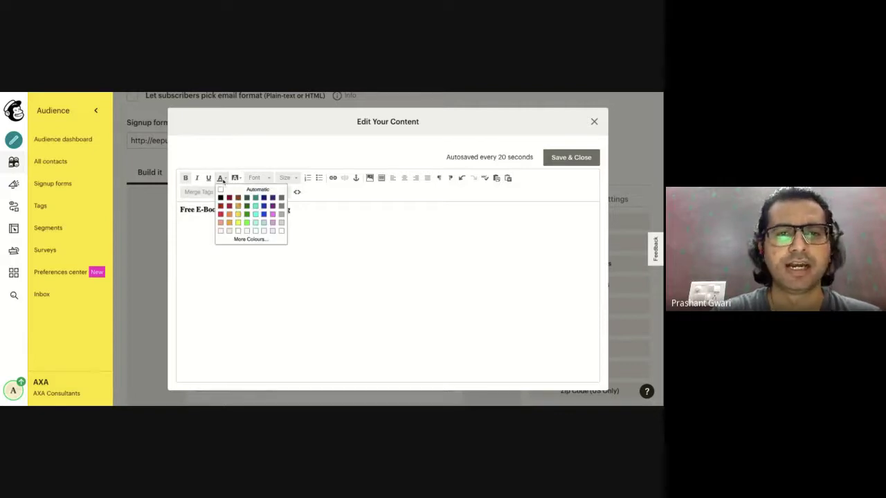
pyautogui.click(229, 213)
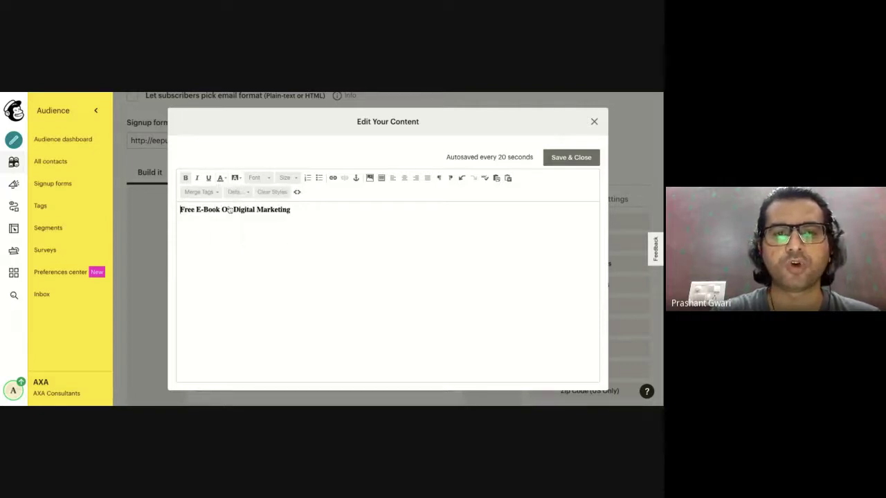
pyautogui.tripleClick(300, 211)
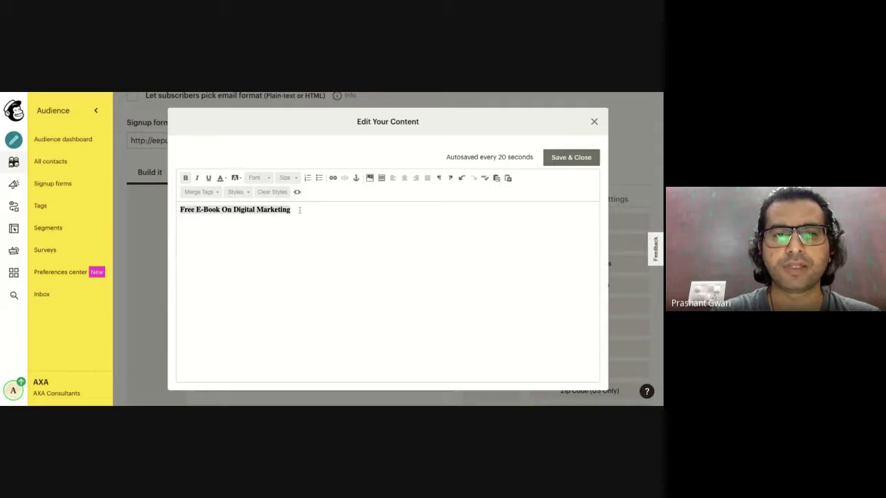
pyautogui.click(221, 178)
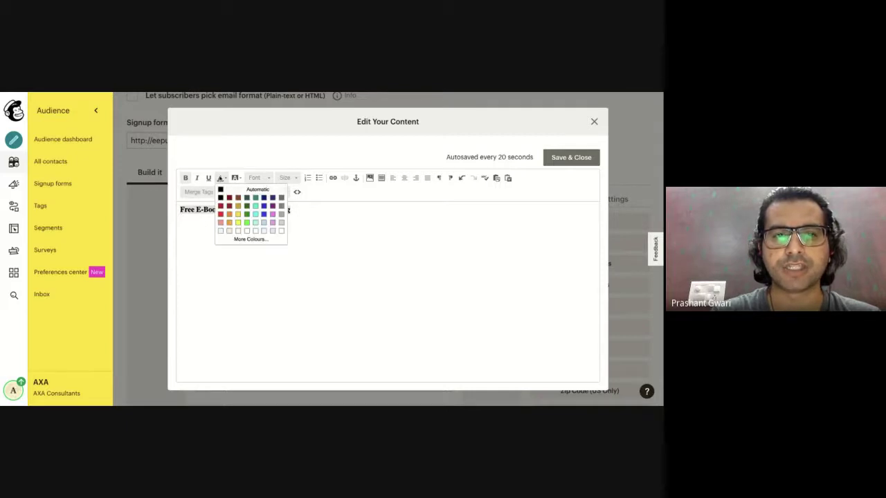
pyautogui.click(229, 213)
pyautogui.click(277, 233)
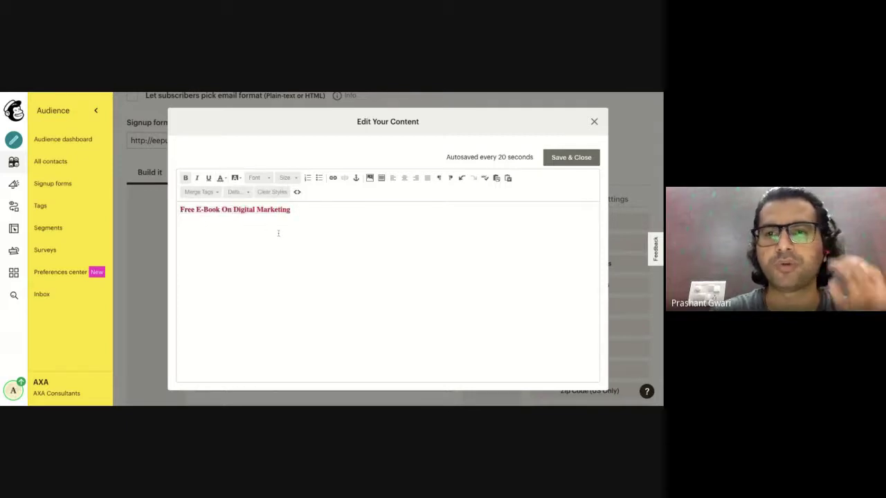
pyautogui.click(553, 159)
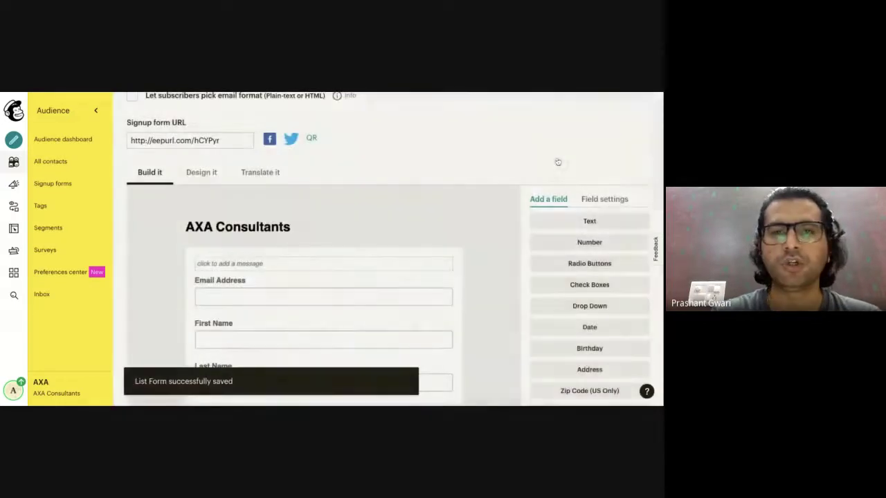
# Delete the Address field, confirming with DELETE.
pyautogui.scroll(-2, 360, 279)
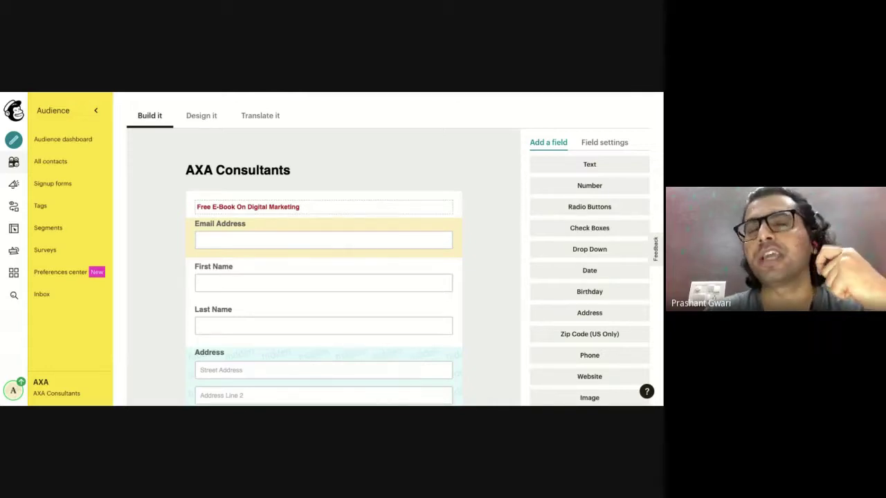
pyautogui.scroll(-2, 323, 239)
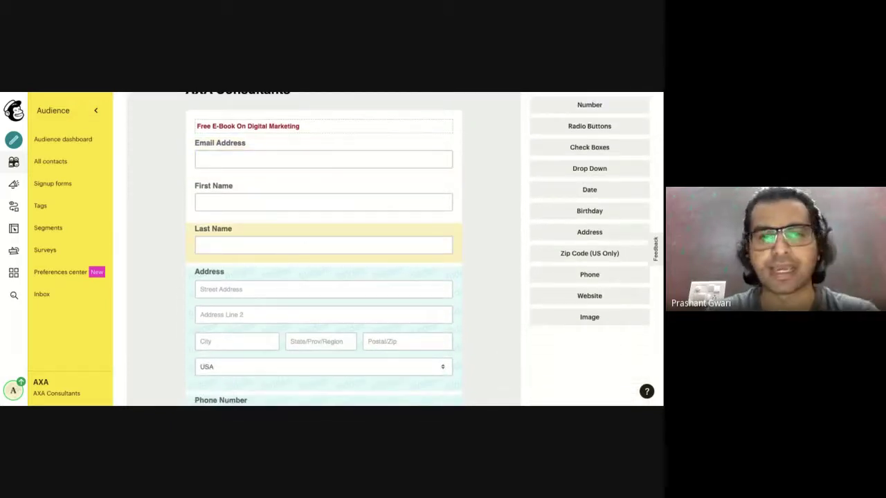
pyautogui.scroll(-1, 237, 281)
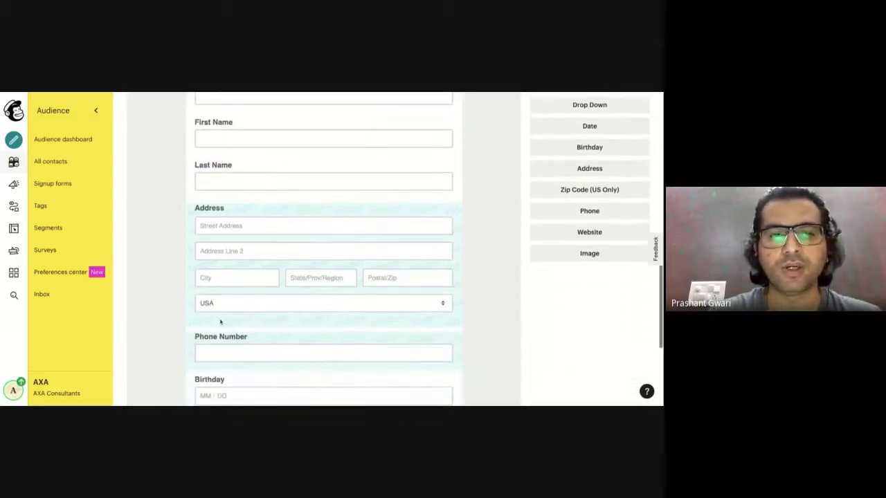
pyautogui.click(271, 218)
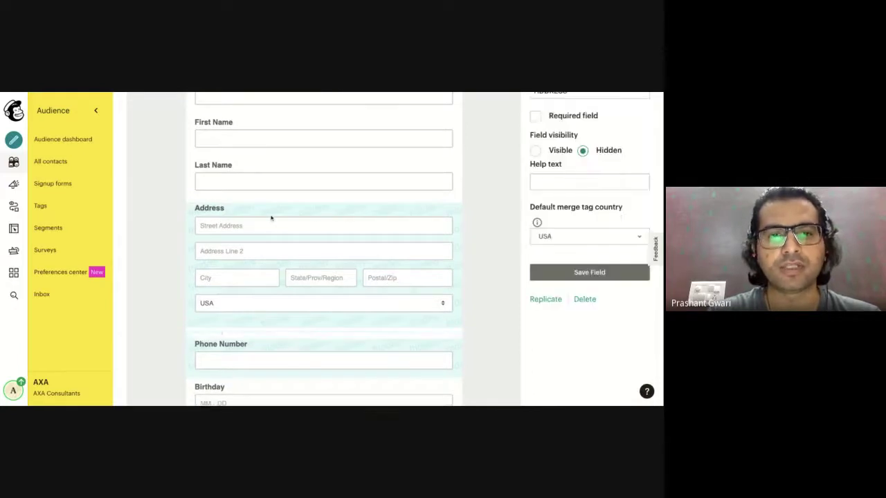
pyautogui.click(215, 331)
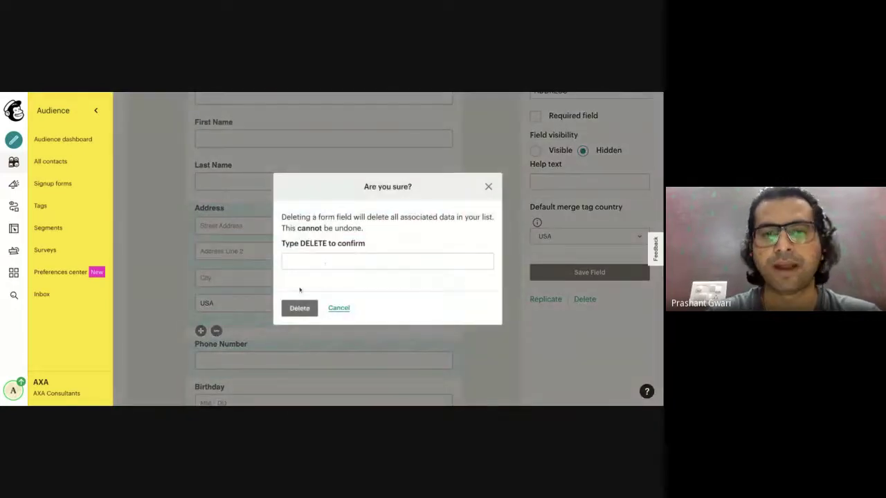
pyautogui.click(324, 262)
pyautogui.write('DELETE')
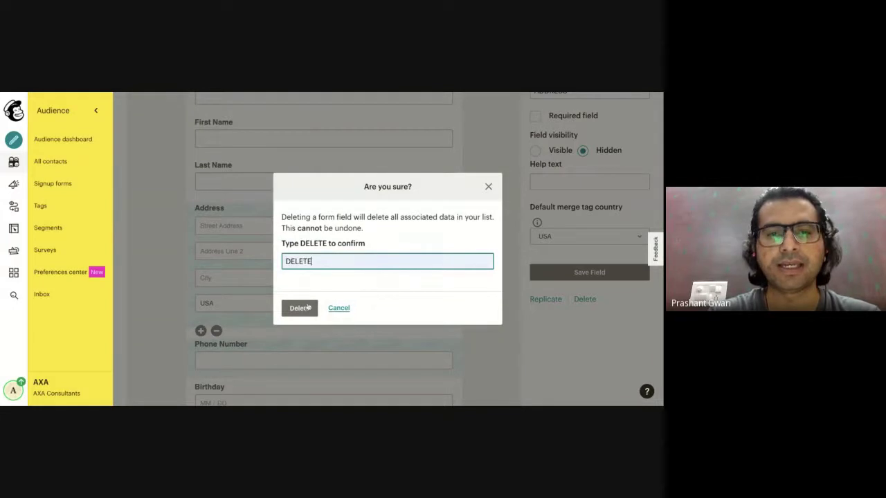
pyautogui.click(304, 308)
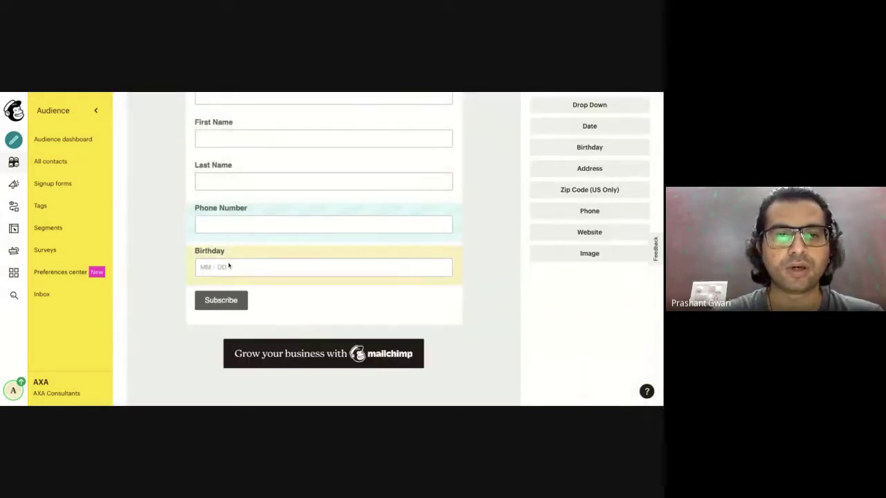
# Delete the Birthday field, confirming with DELETE.
pyautogui.click(243, 251)
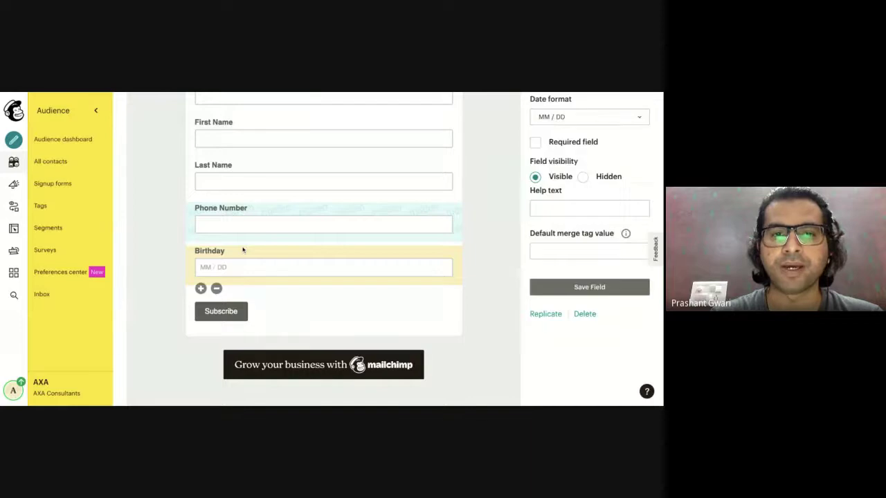
pyautogui.click(216, 289)
pyautogui.click(302, 261)
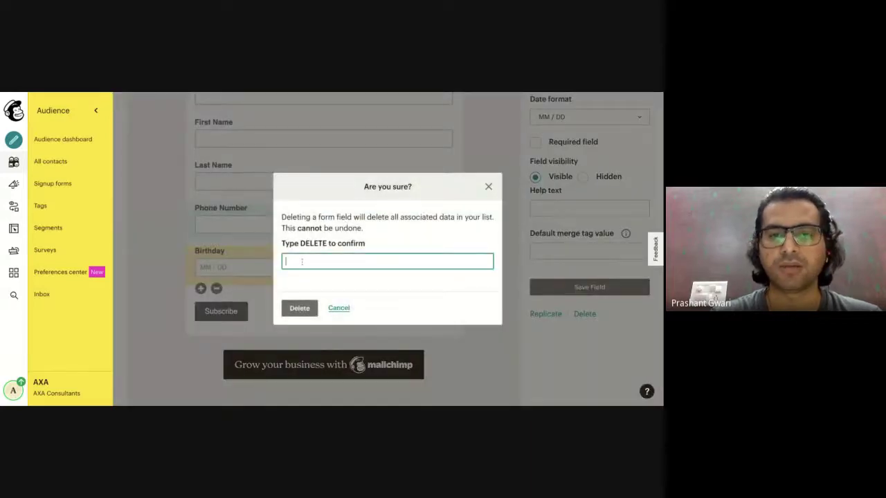
pyautogui.write('DELETE')
pyautogui.click(299, 308)
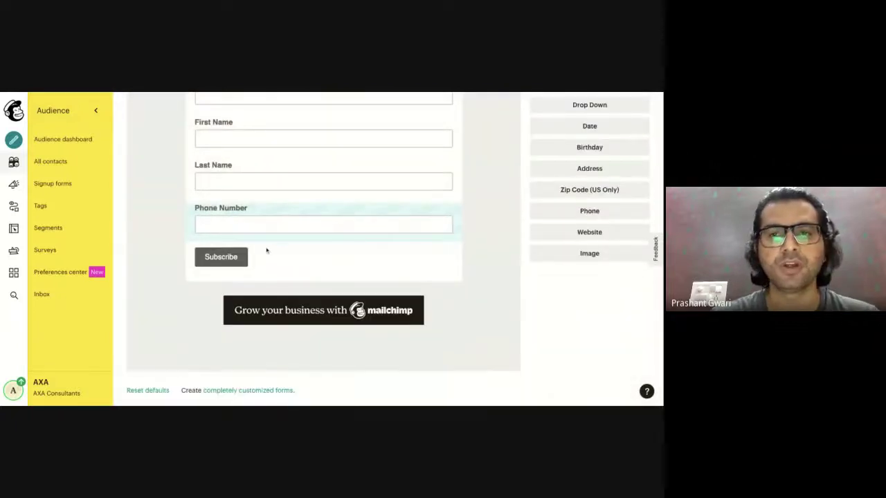
# Delete the Last Name field, confirming with DELETE.
pyautogui.scroll(2, 268, 254)
pyautogui.scroll(1, 263, 171)
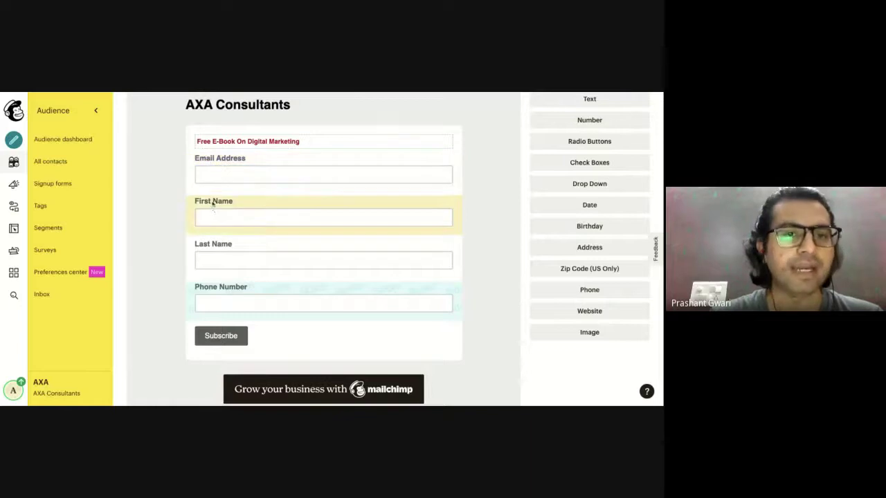
pyautogui.click(224, 248)
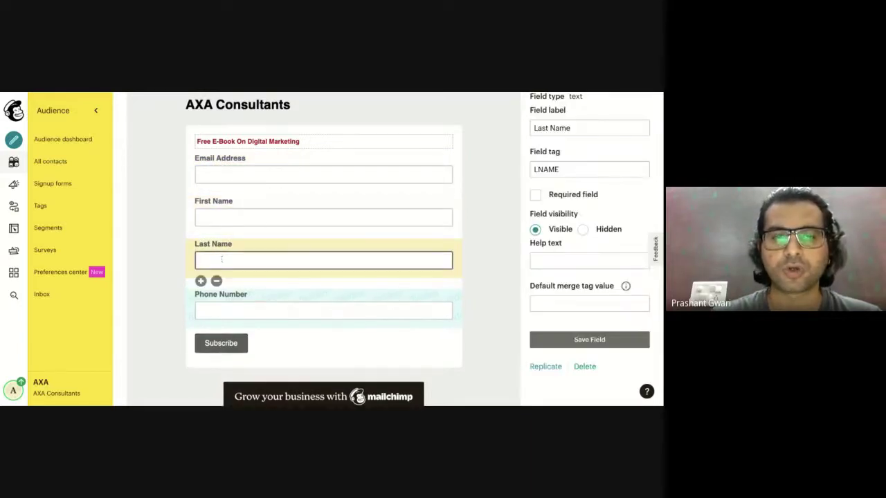
pyautogui.click(217, 281)
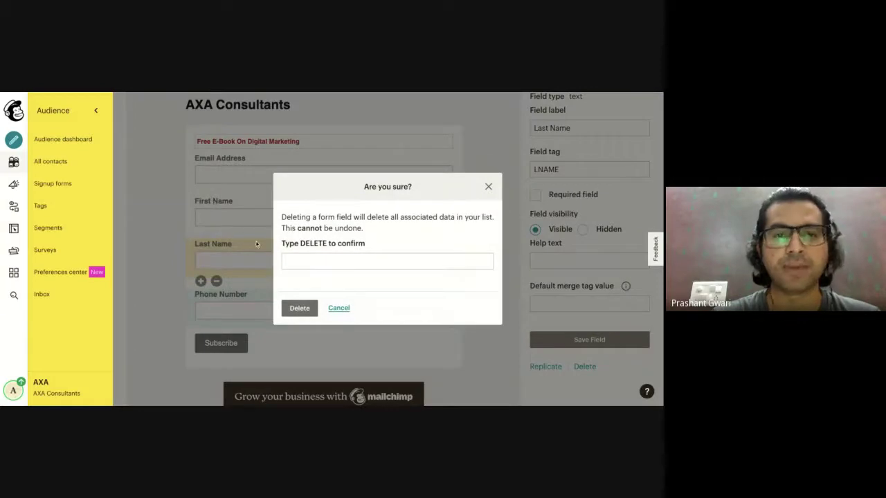
pyautogui.click(318, 260)
pyautogui.write('DELETE')
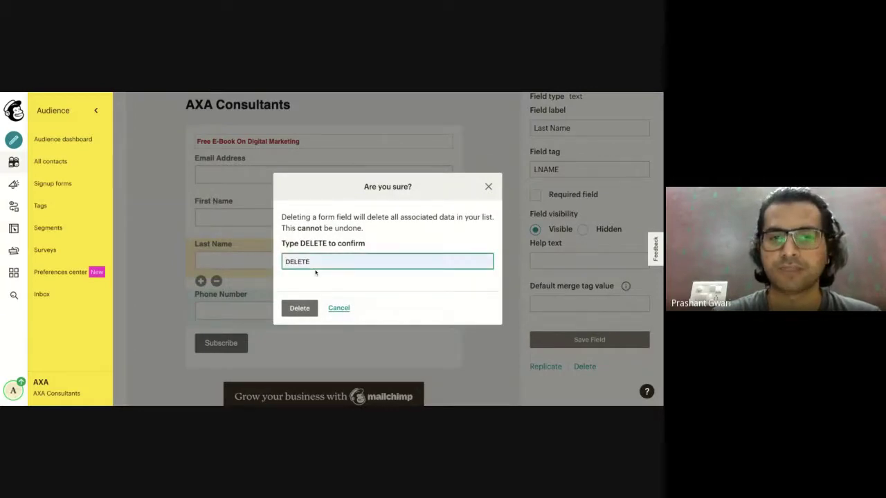
pyautogui.click(299, 308)
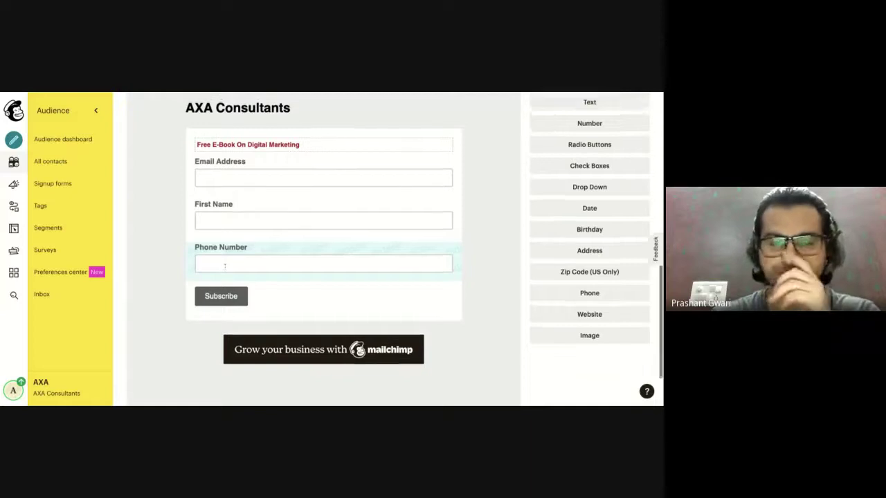
# Move First Name above Email Address so the form reads First Name, Email Address, Phone Number.
pyautogui.scroll(1, 224, 264)
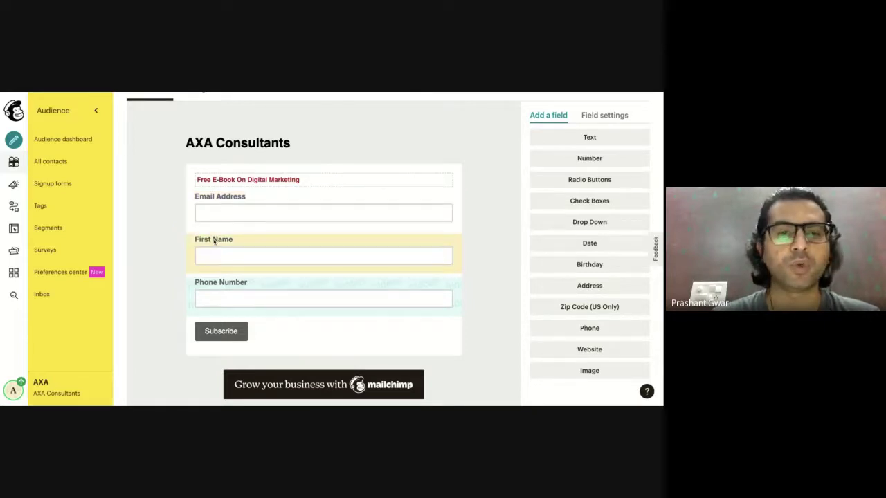
pyautogui.moveTo(213, 240); pyautogui.dragTo(214, 240)
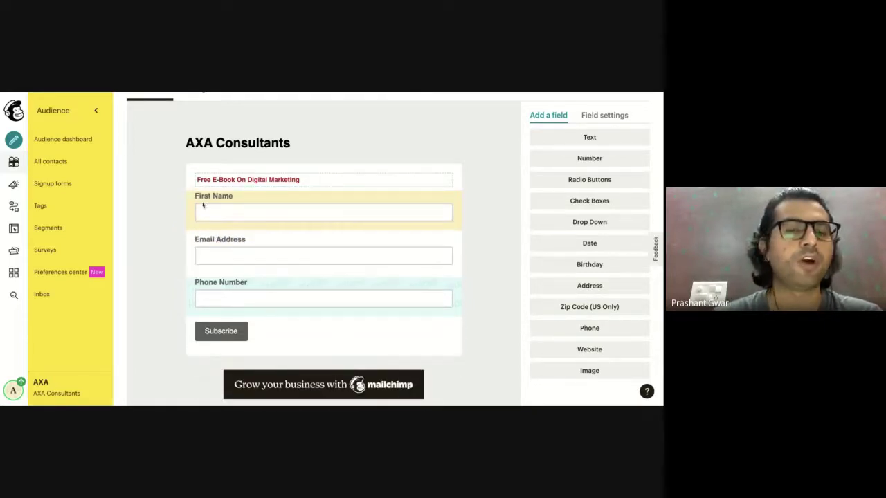
pyautogui.click(246, 201)
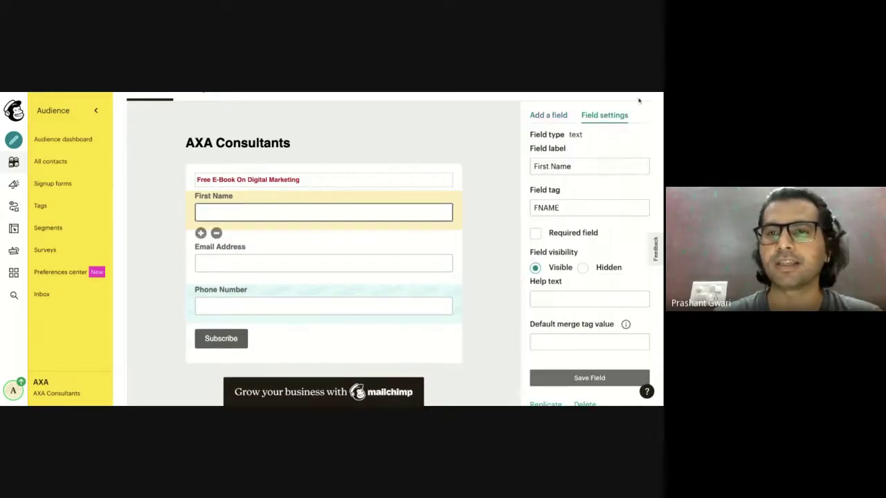
# Change the First Name field label to 'Name' and mark it as a required field.
pyautogui.click(551, 166)
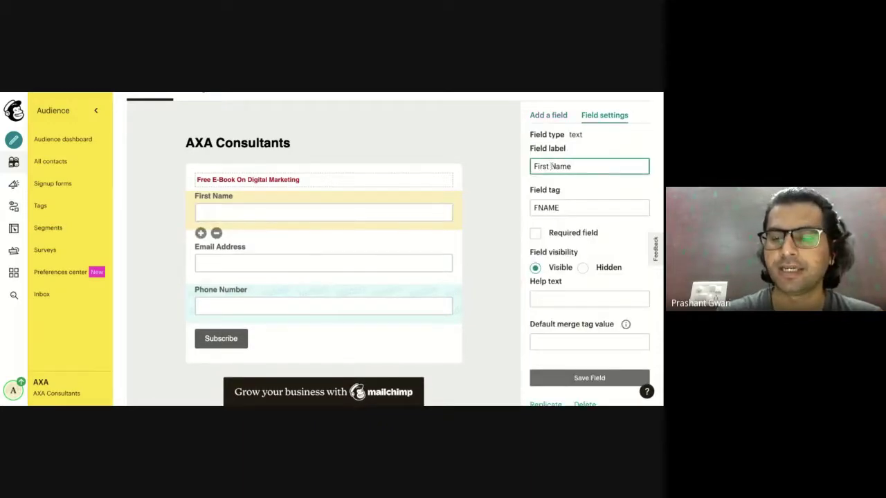
pyautogui.press('BackSpace')
pyautogui.press('BackSpace')
pyautogui.press('BackSpace')
pyautogui.press('BackSpace')
pyautogui.press('BackSpace')
pyautogui.press('BackSpace')
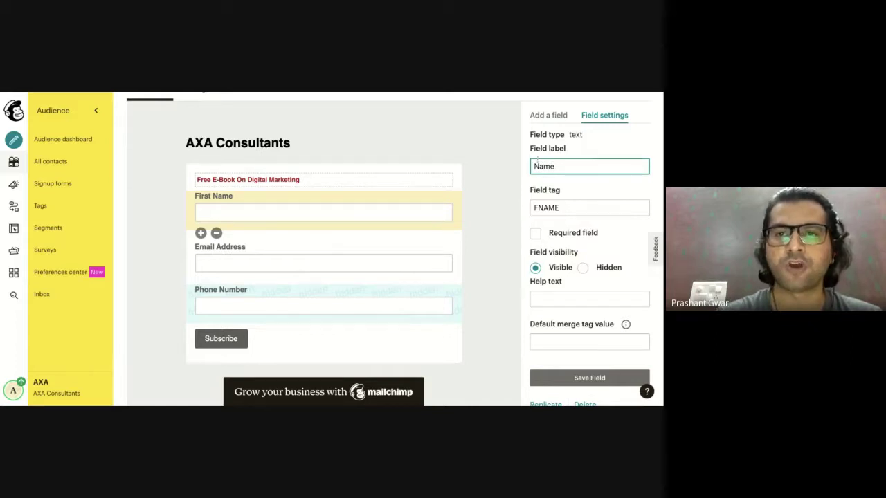
pyautogui.click(486, 179)
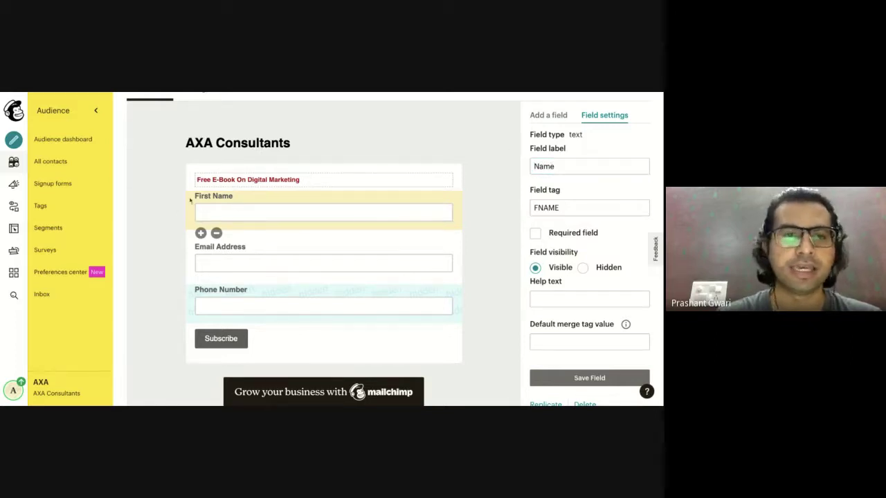
pyautogui.click(535, 234)
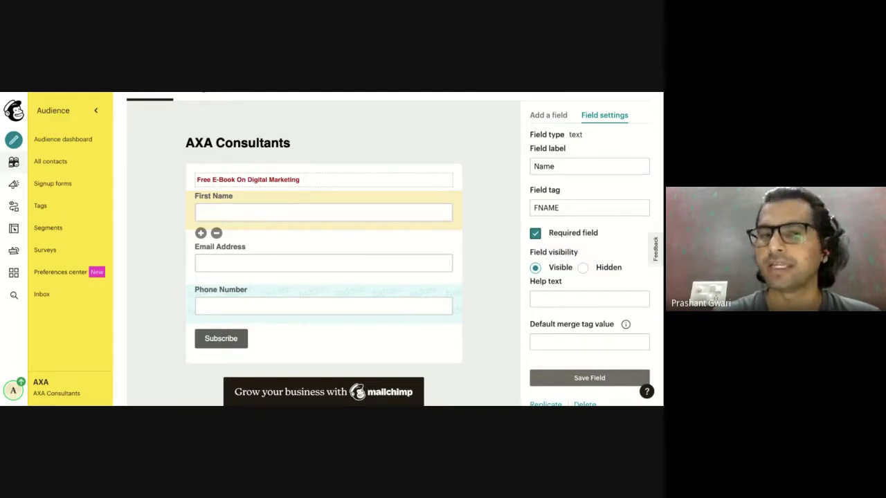
pyautogui.click(254, 256)
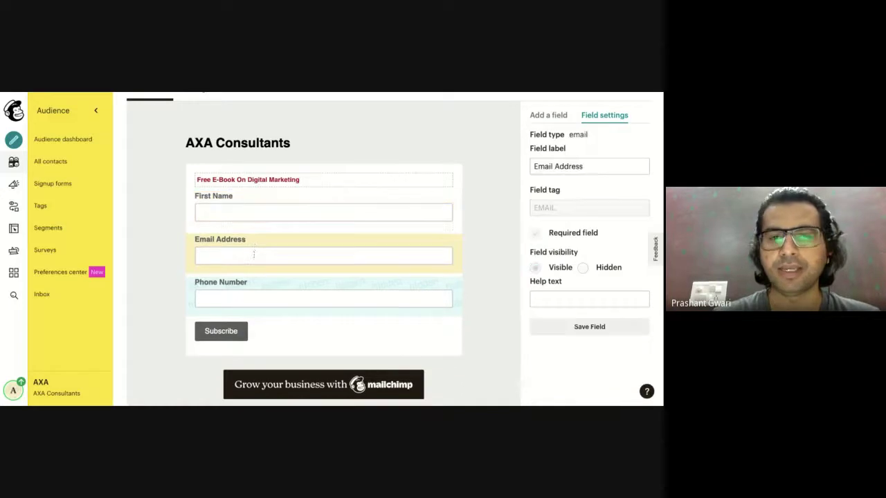
# Make the Phone Number field visible and required, using the (###) ### - #### format.
pyautogui.click(232, 289)
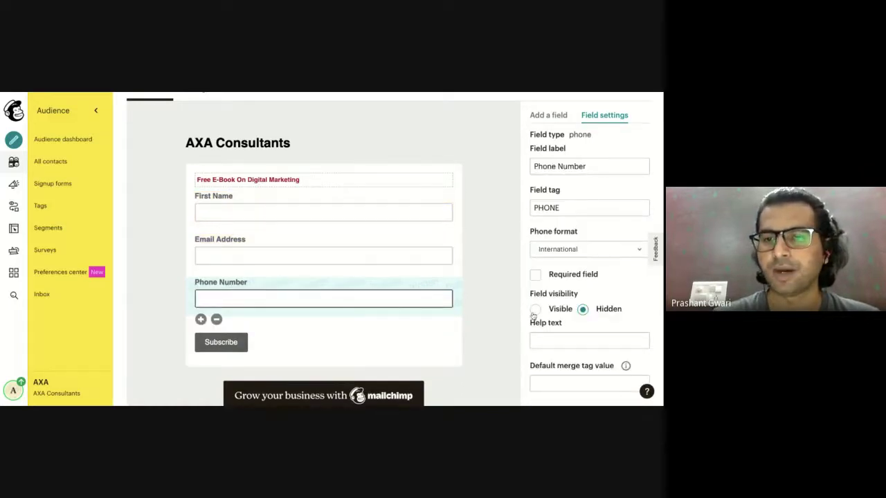
pyautogui.click(535, 310)
pyautogui.click(535, 276)
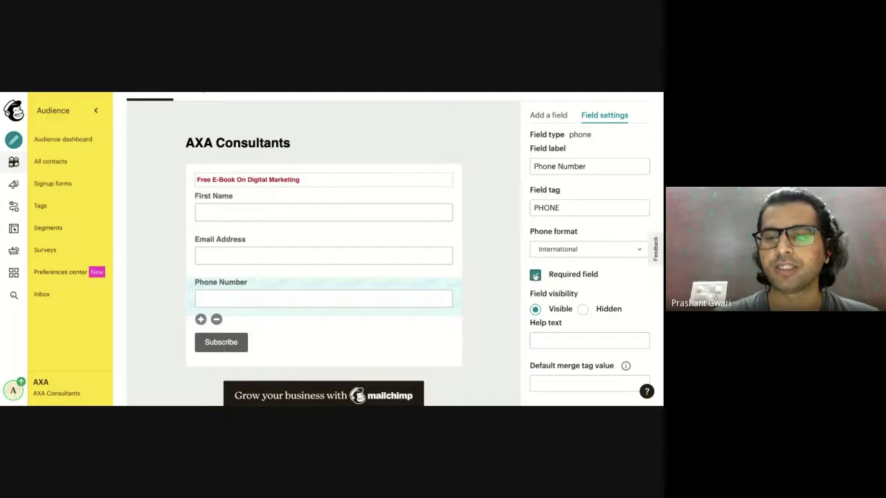
pyautogui.click(576, 250)
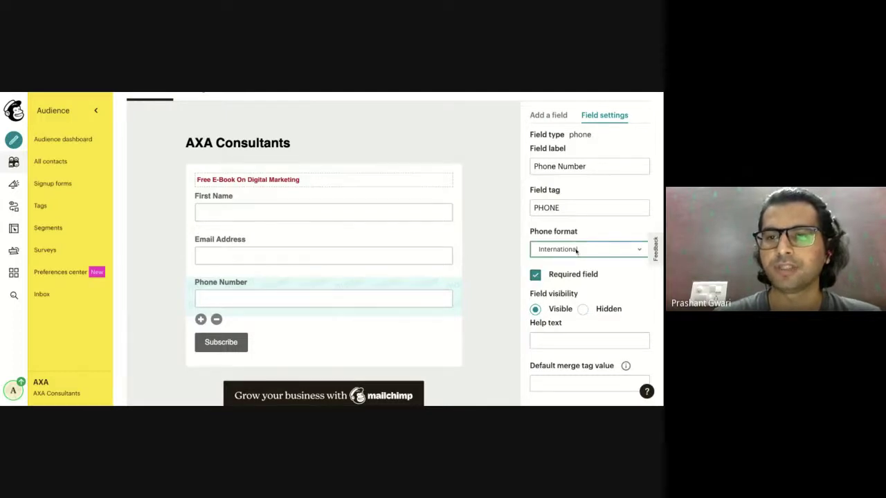
pyautogui.click(574, 268)
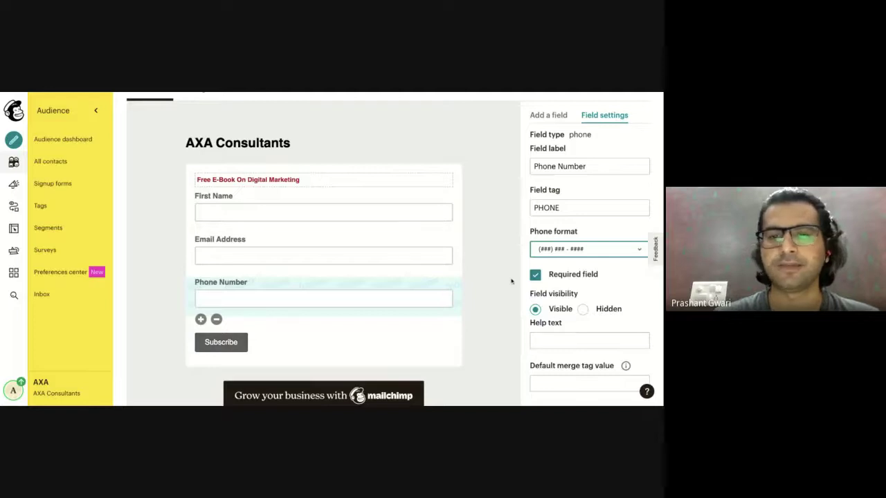
pyautogui.scroll(-2, 512, 280)
pyautogui.scroll(3, 430, 317)
pyautogui.scroll(1, 430, 317)
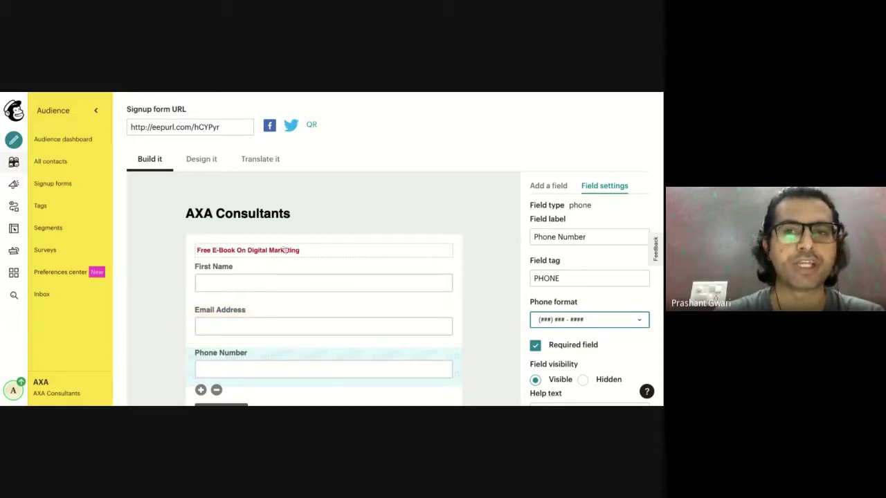
pyautogui.click(198, 165)
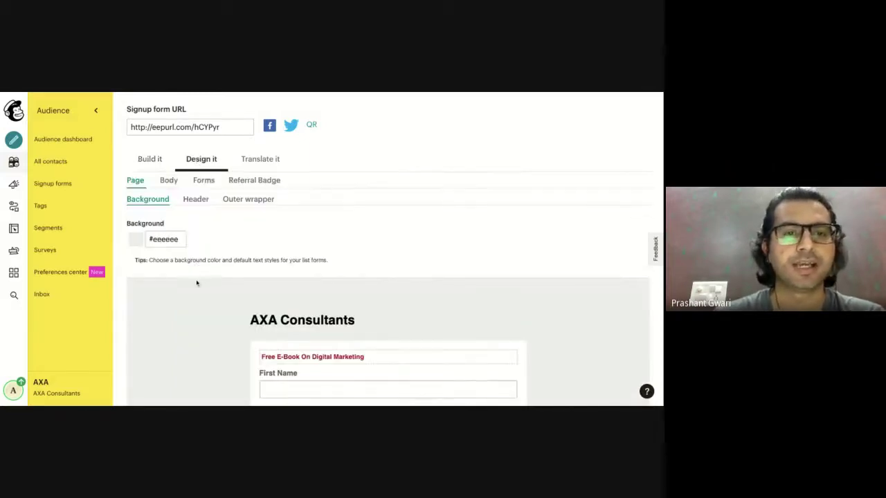
pyautogui.scroll(-3, 196, 283)
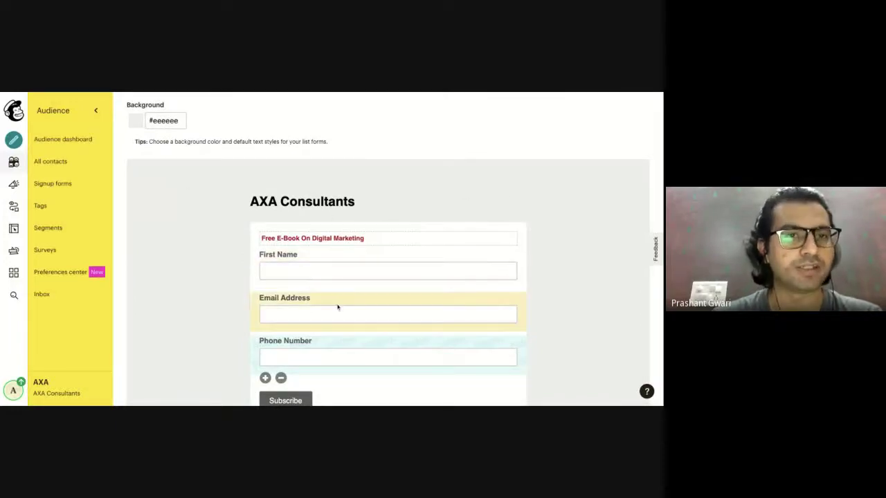
pyautogui.scroll(10, 338, 308)
pyautogui.scroll(-3, 338, 307)
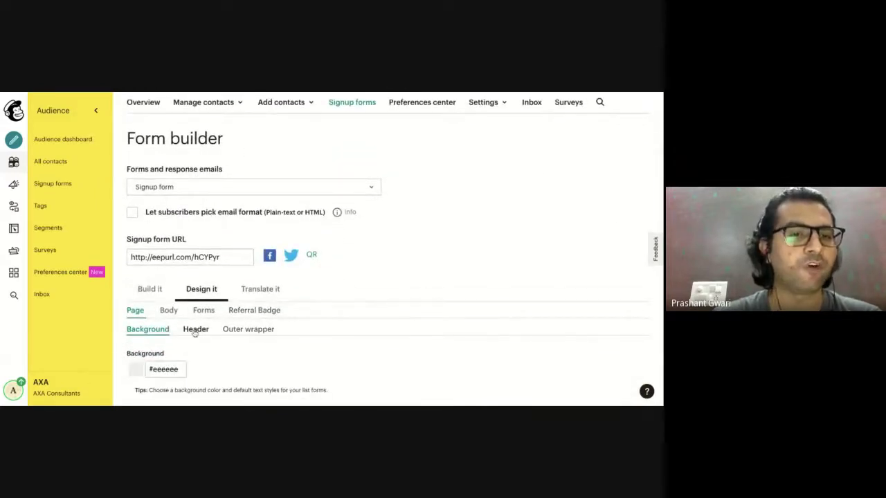
pyautogui.click(262, 291)
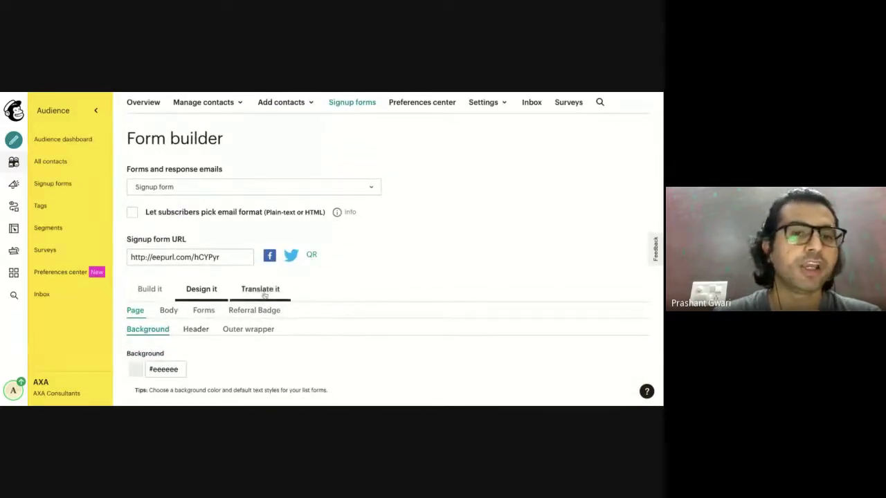
pyautogui.scroll(-3, 263, 294)
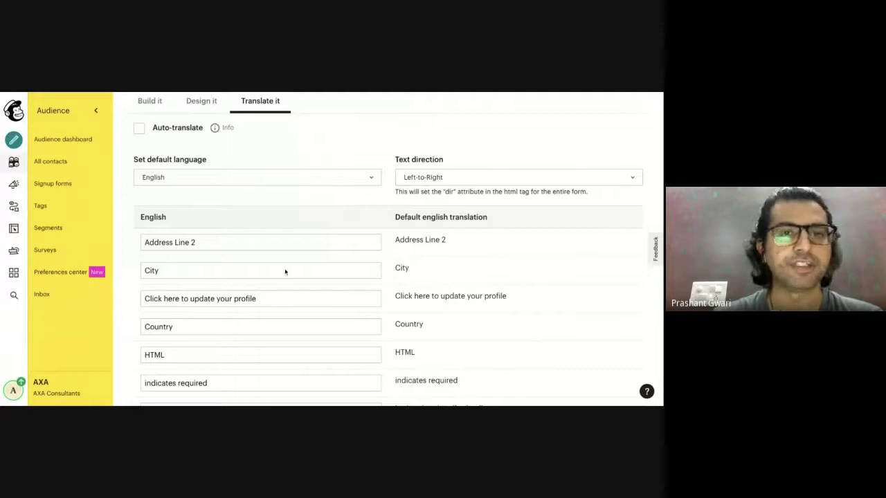
pyautogui.scroll(2, 284, 270)
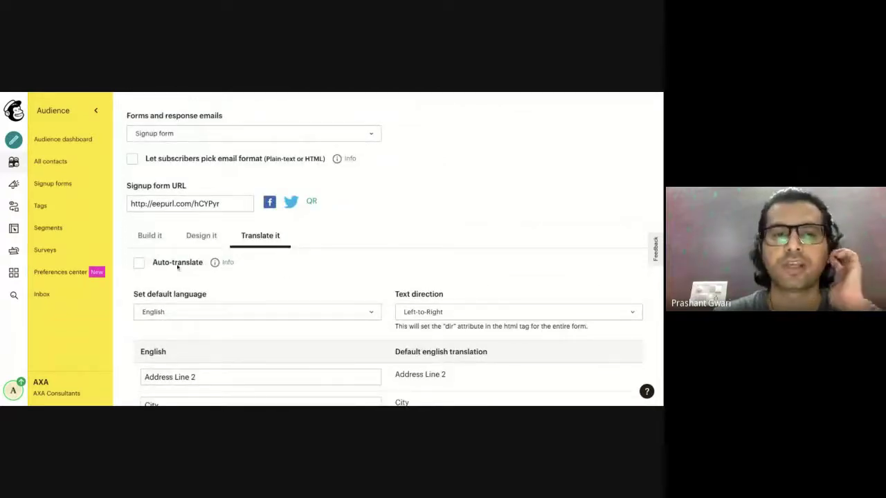
pyautogui.click(158, 239)
pyautogui.scroll(-1, 267, 290)
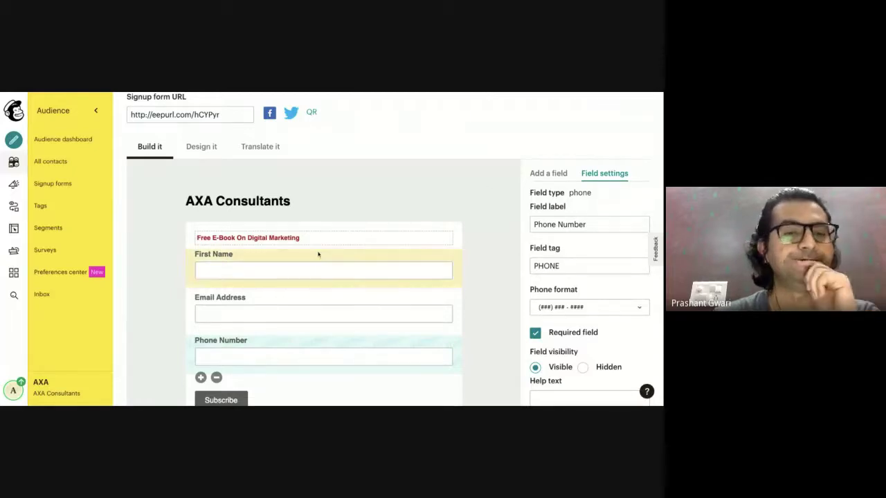
# Relabel the First Name field as 'Name' and save the field.
pyautogui.click(207, 260)
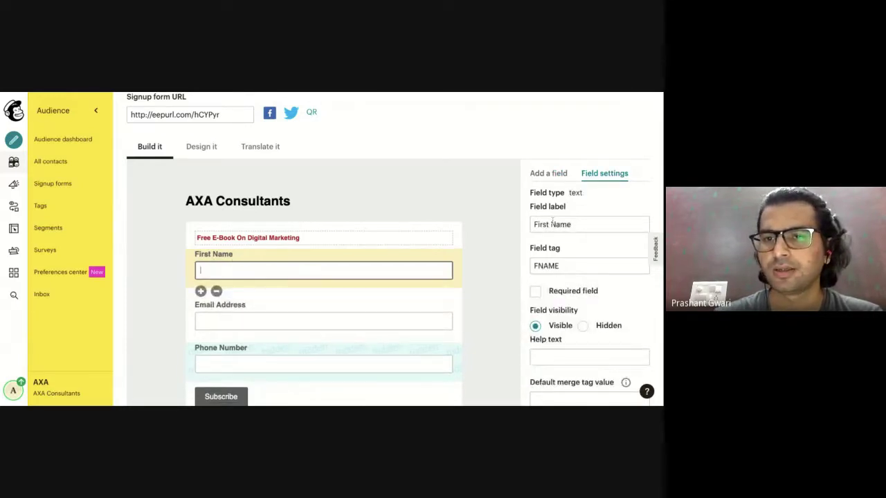
pyautogui.click(552, 224)
pyautogui.press('BackSpace')
pyautogui.press('BackSpace')
pyautogui.press('BackSpace')
pyautogui.press('BackSpace')
pyautogui.press('BackSpace')
pyautogui.press('BackSpace')
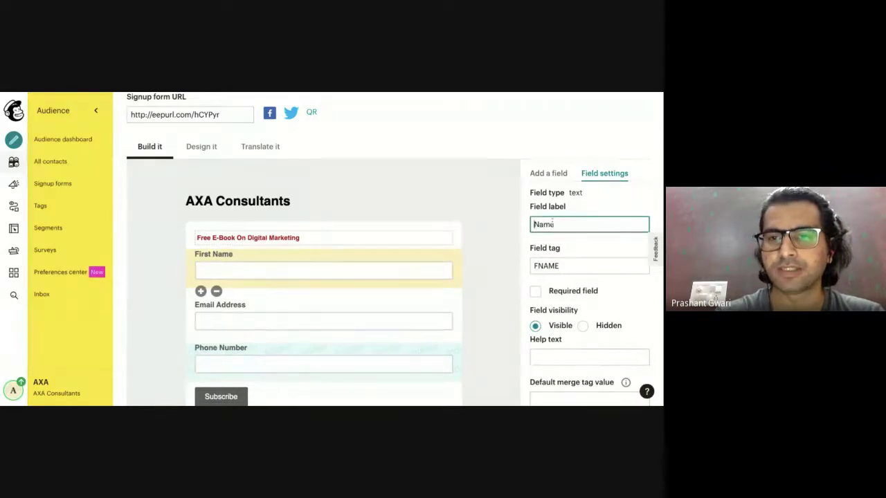
pyautogui.scroll(-3, 597, 290)
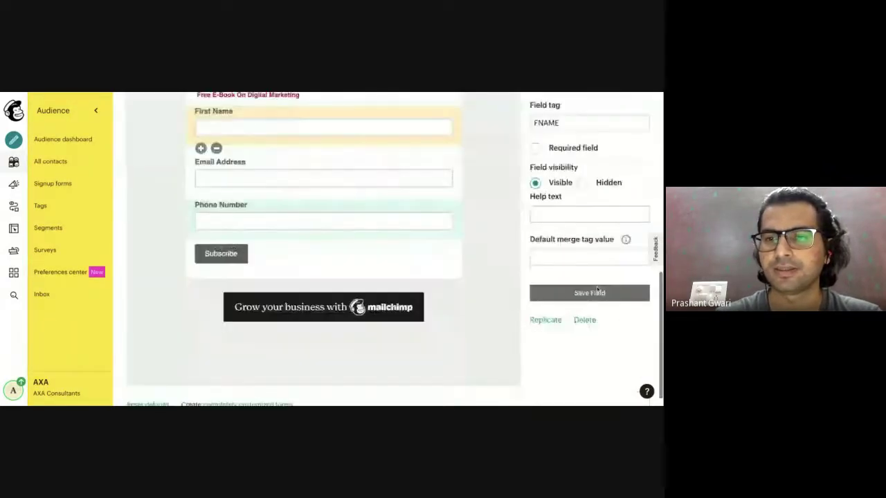
pyautogui.click(593, 280)
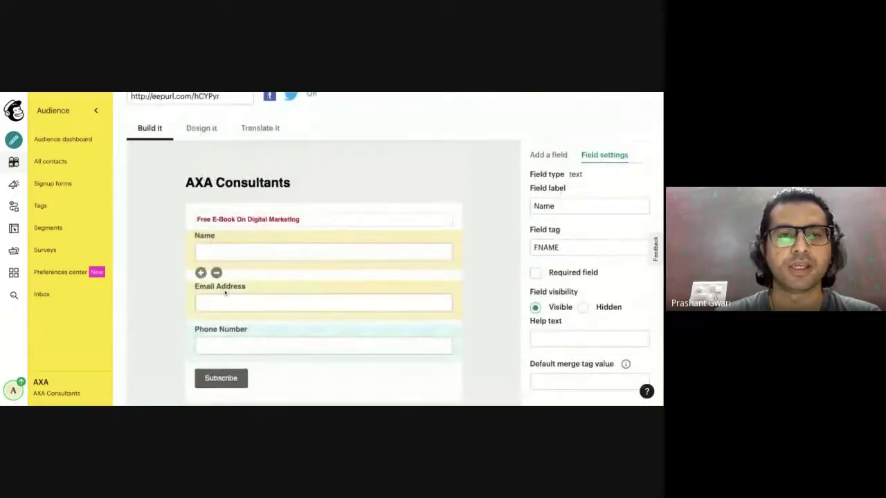
pyautogui.scroll(3, 265, 238)
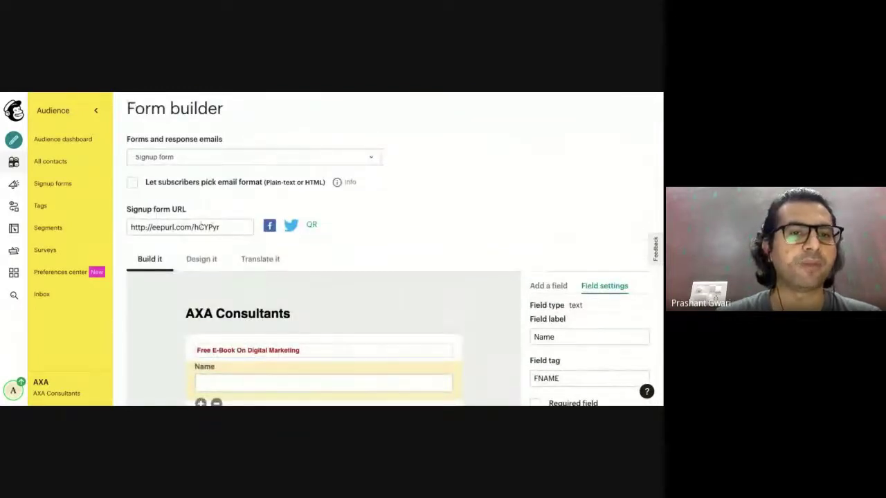
# Select the signup form URL and switch to the WordPress editor for 'Best Cafes In Ujjain'.
pyautogui.click(162, 227)
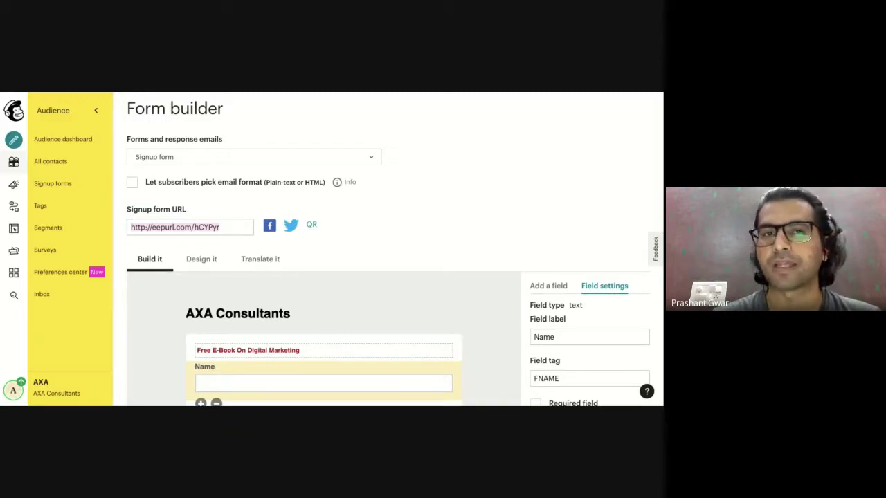
pyautogui.hotkey('ctrl', 'Tab')
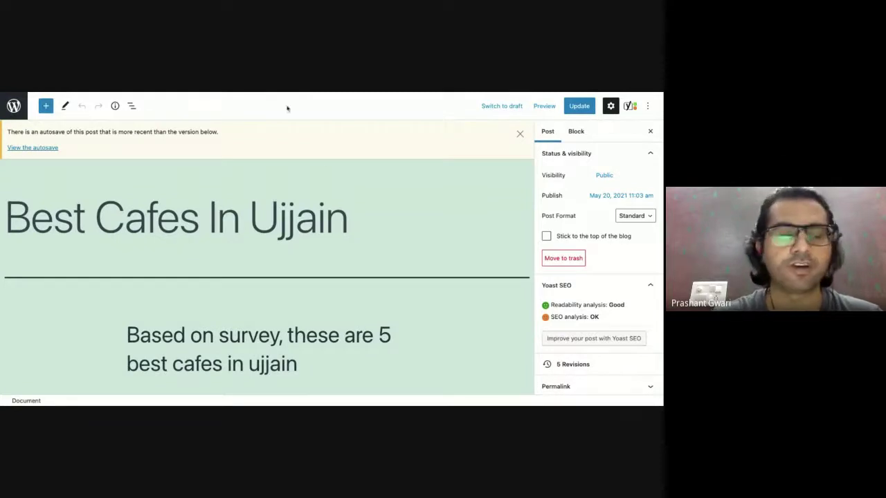
# Delete the Custom HTML block holding the Mailchimp script below the Apna Sweets image.
pyautogui.scroll(-10, 344, 191)
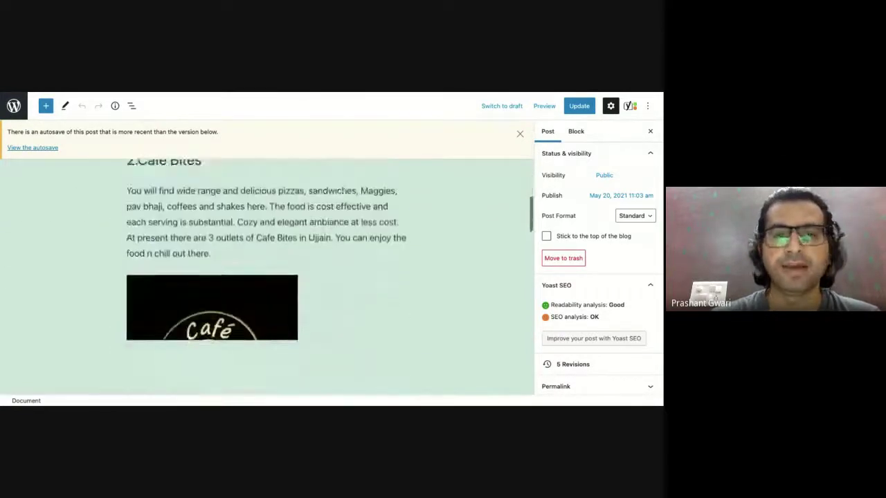
pyautogui.scroll(-10, 346, 190)
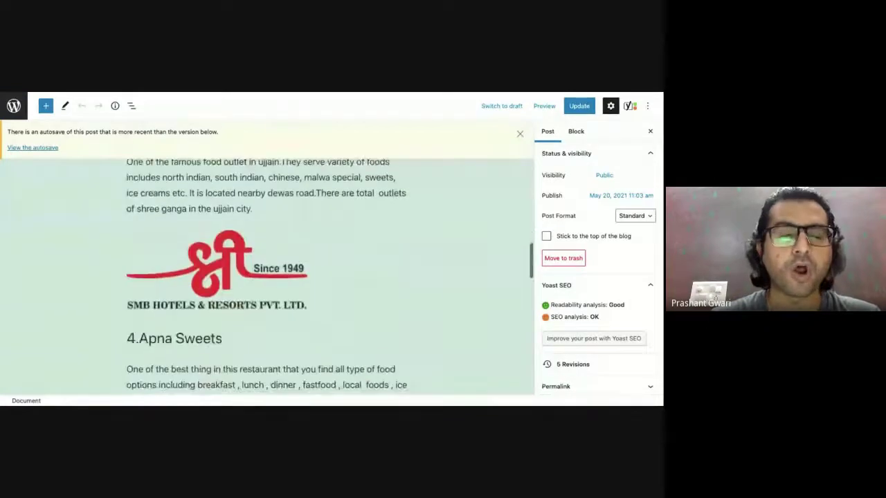
pyautogui.scroll(-5, 332, 276)
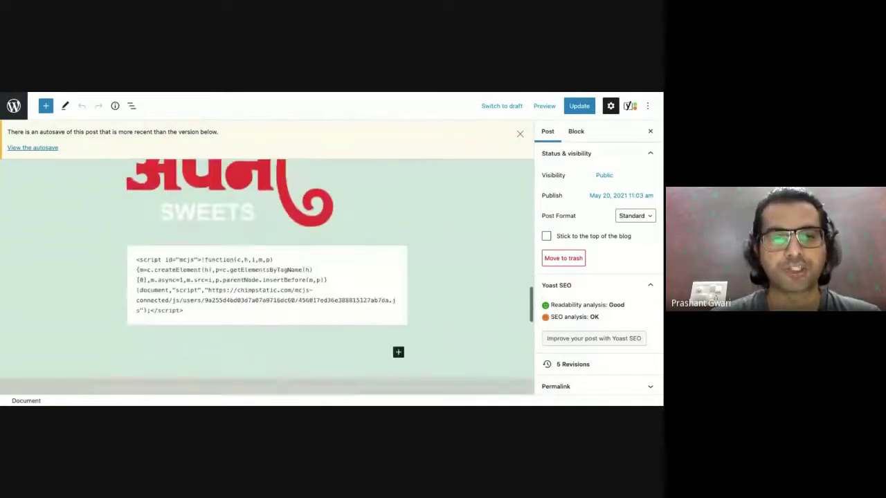
pyautogui.scroll(1, 367, 280)
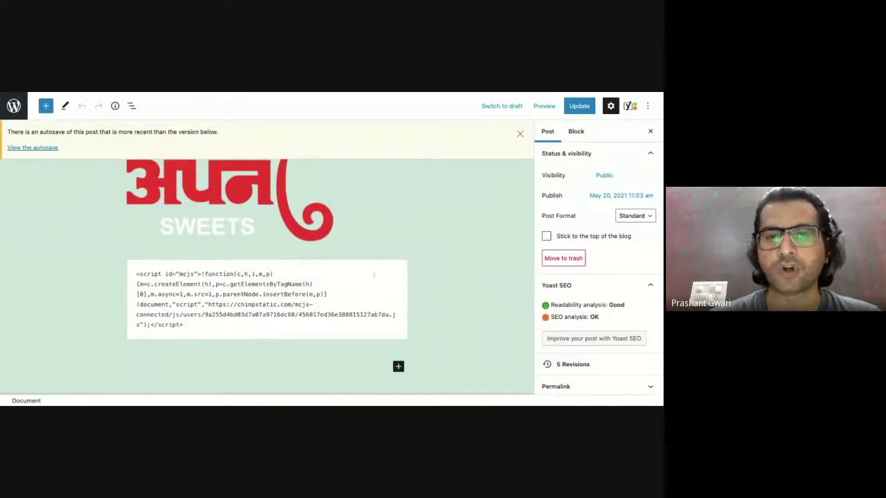
pyautogui.click(376, 290)
pyautogui.click(249, 242)
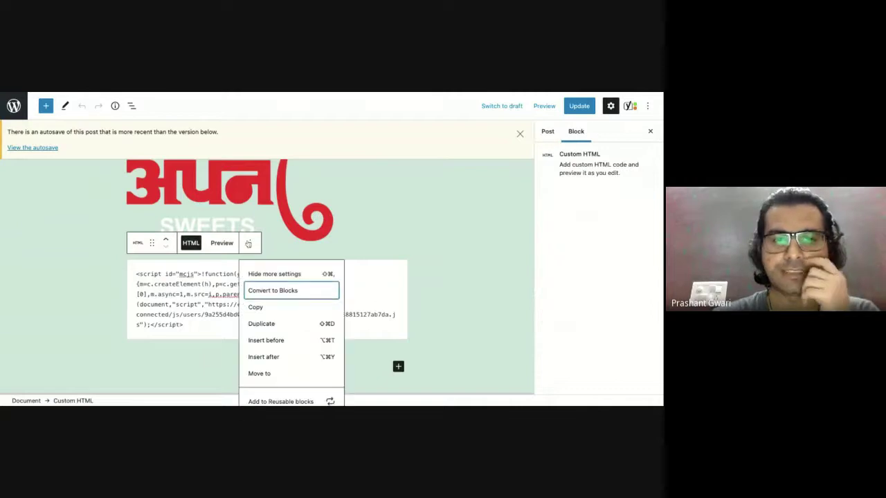
pyautogui.scroll(-2, 282, 403)
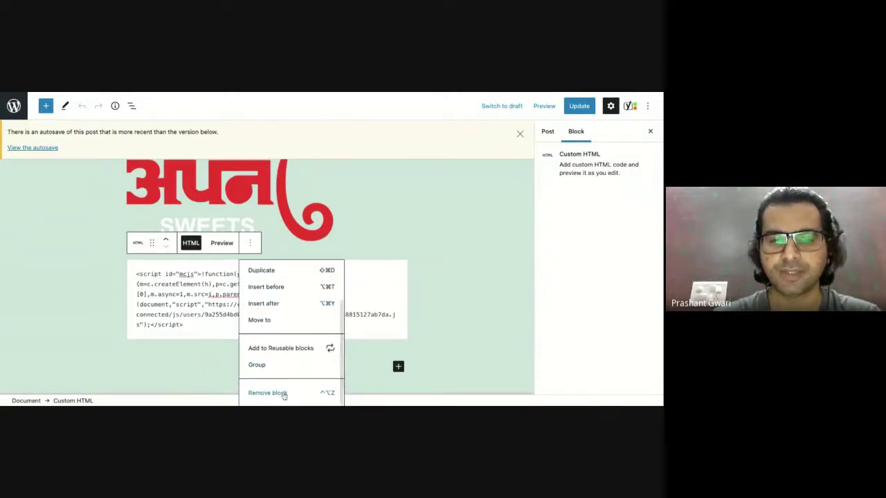
pyautogui.click(267, 393)
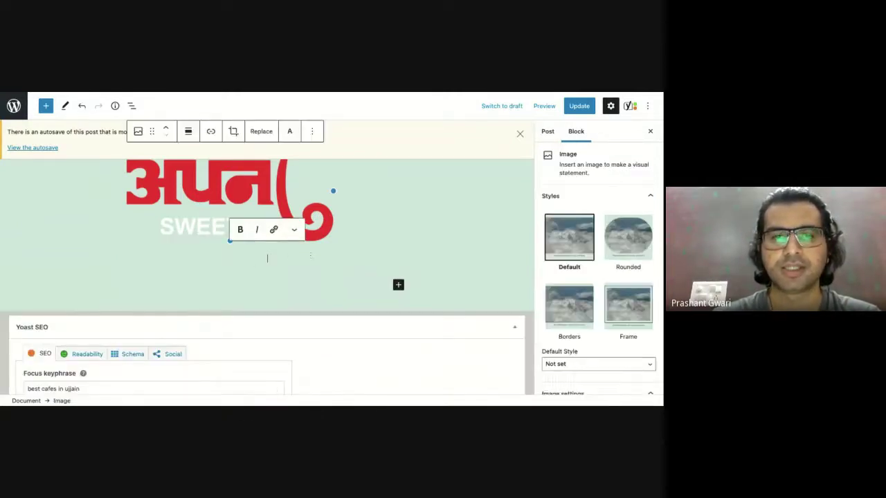
pyautogui.click(398, 284)
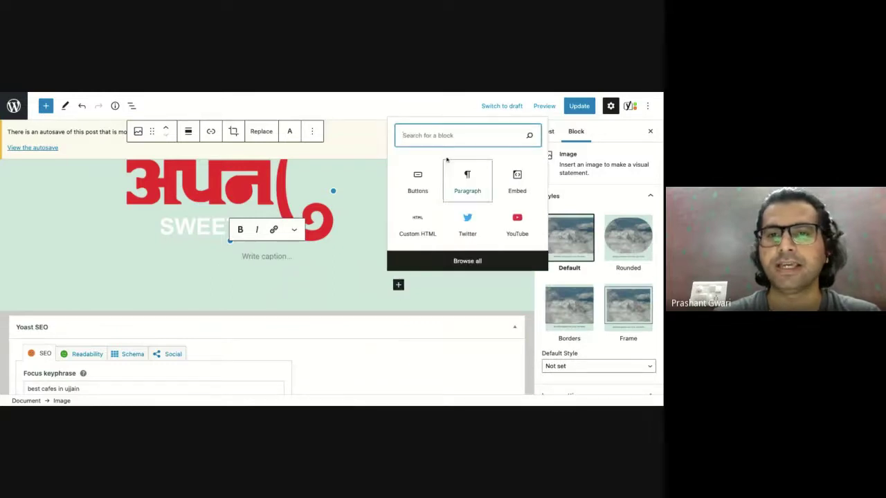
# Add a button under the logo labelled 'Download Free E-Books'.
pyautogui.click(418, 184)
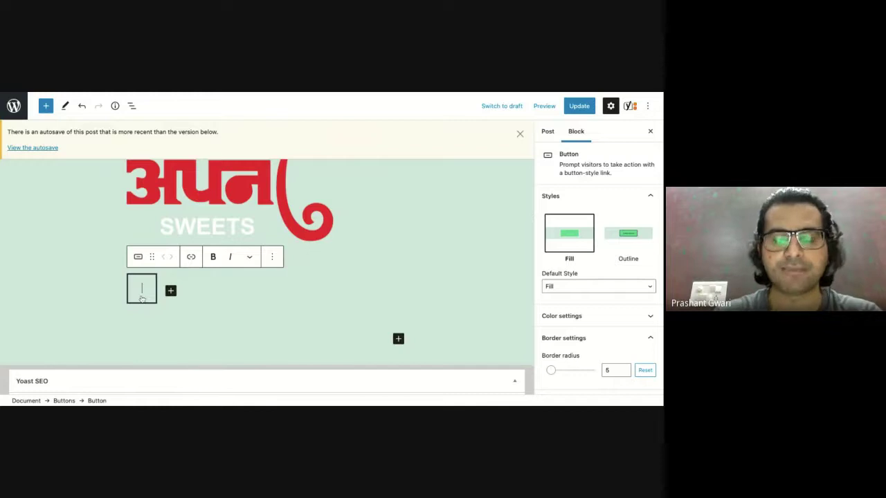
pyautogui.write('Download')
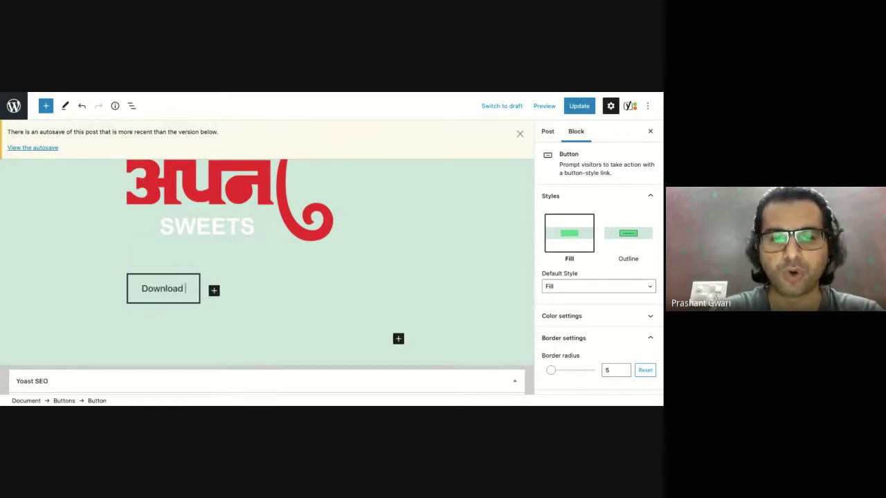
pyautogui.write(' Free ')
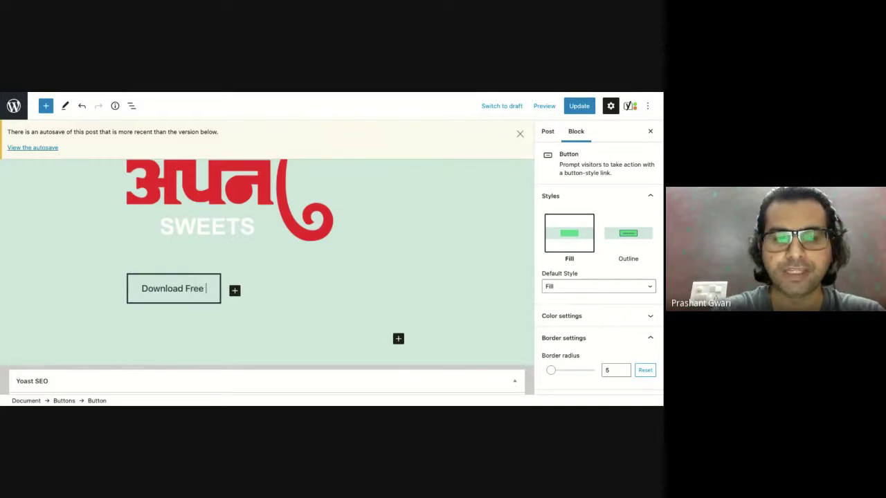
pyautogui.write('E=')
pyautogui.press('BackSpace')
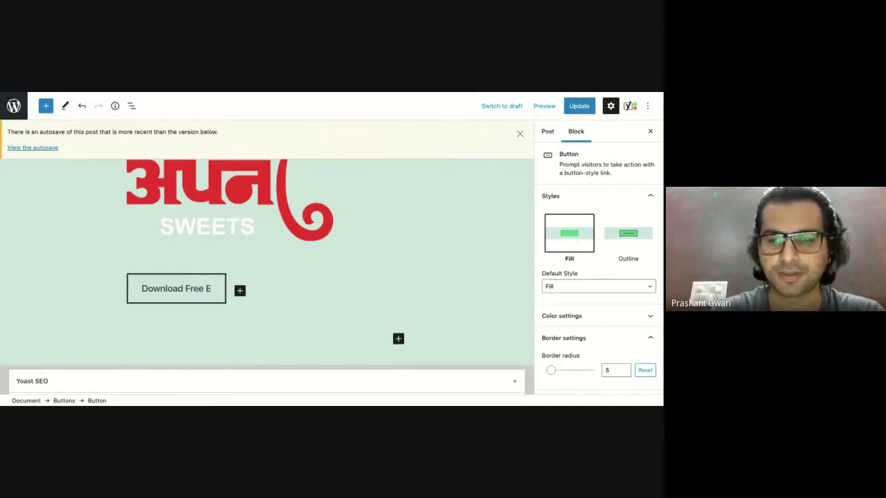
pyautogui.write('-Books')
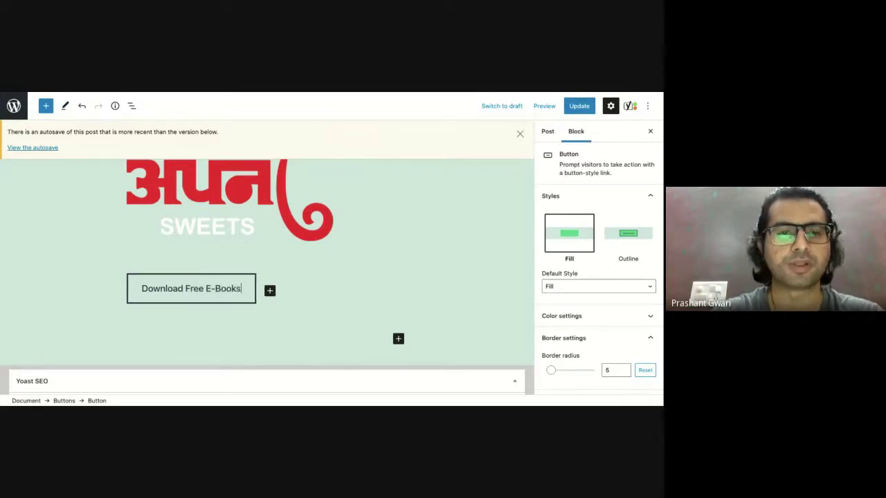
pyautogui.click(293, 311)
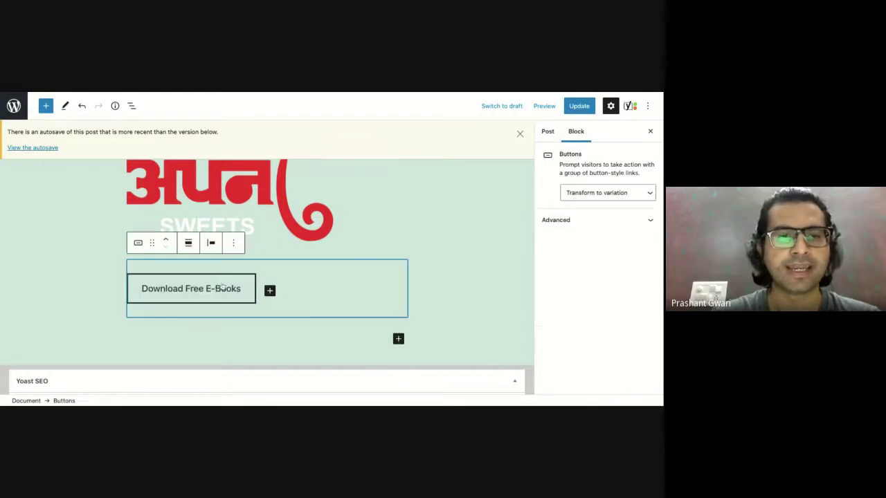
pyautogui.click(281, 326)
pyautogui.click(228, 289)
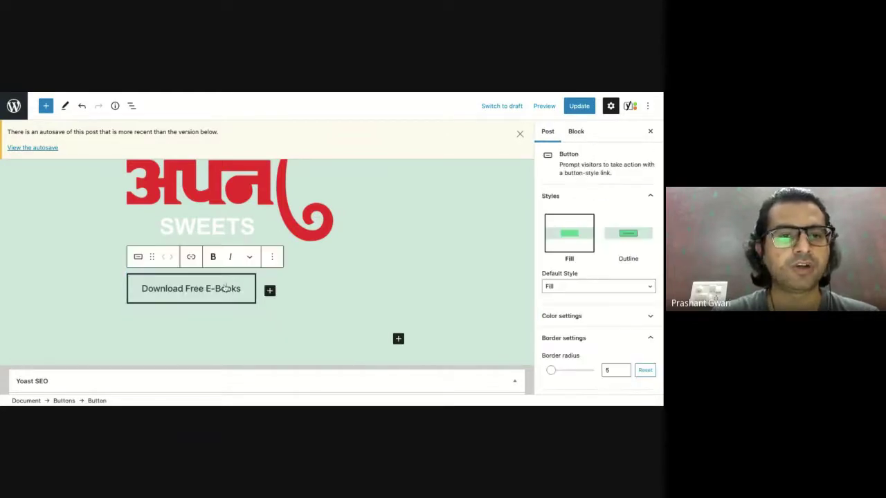
pyautogui.click(190, 258)
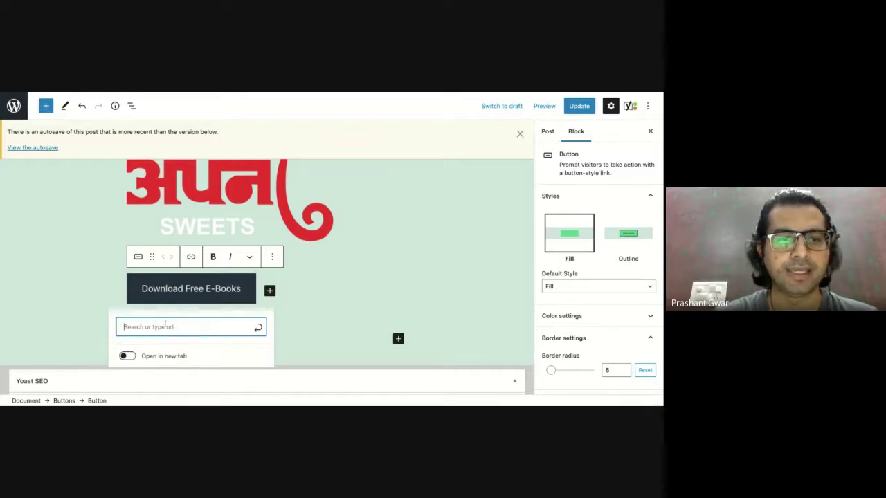
pyautogui.write('http://eepurl.com/hCYPyr')
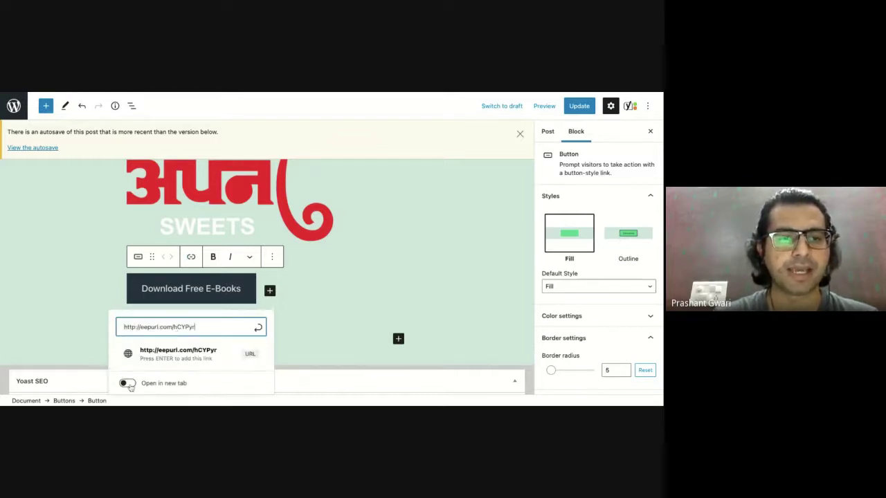
pyautogui.click(128, 384)
pyautogui.click(128, 384)
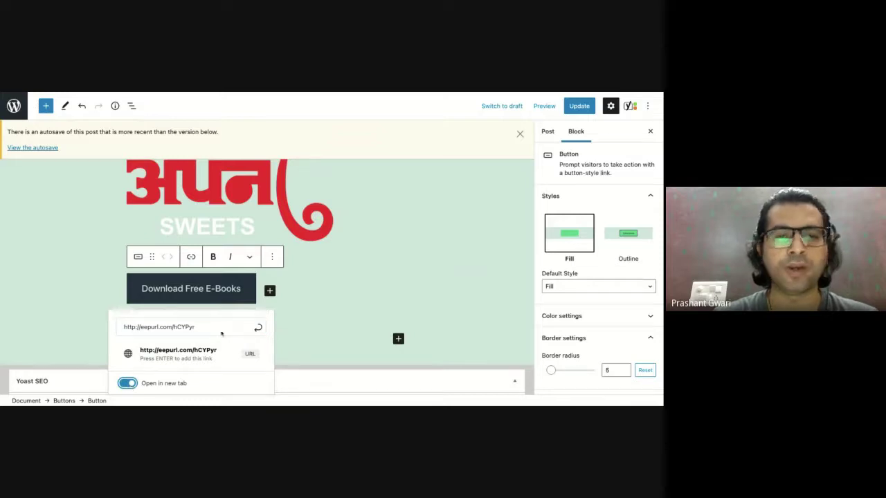
pyautogui.click(337, 317)
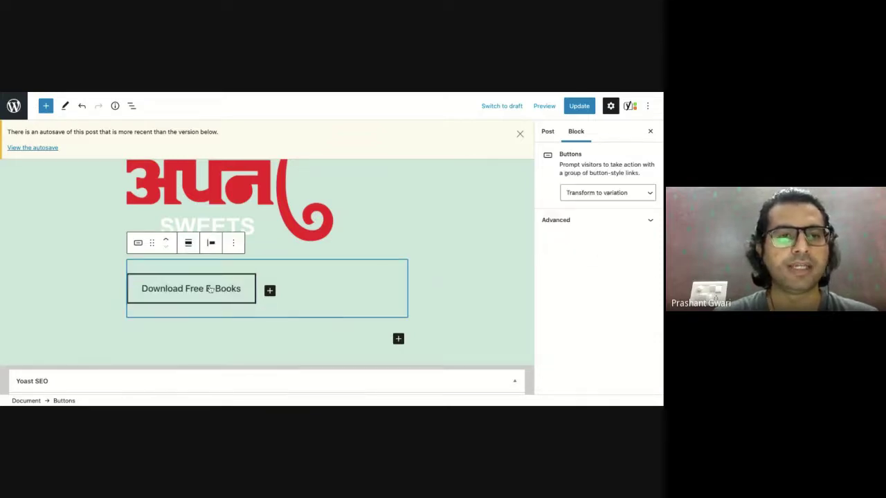
pyautogui.click(211, 290)
pyautogui.click(191, 257)
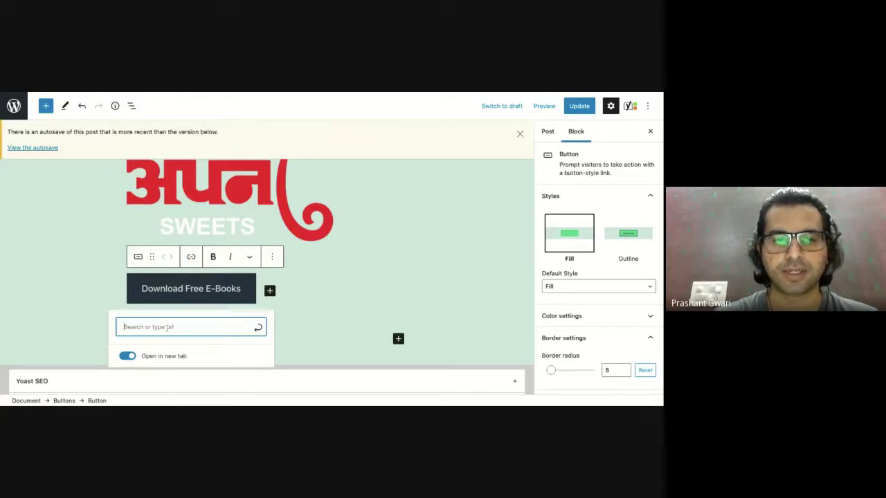
pyautogui.write('https://eepurl.com/hCYPyr')
pyautogui.click(257, 328)
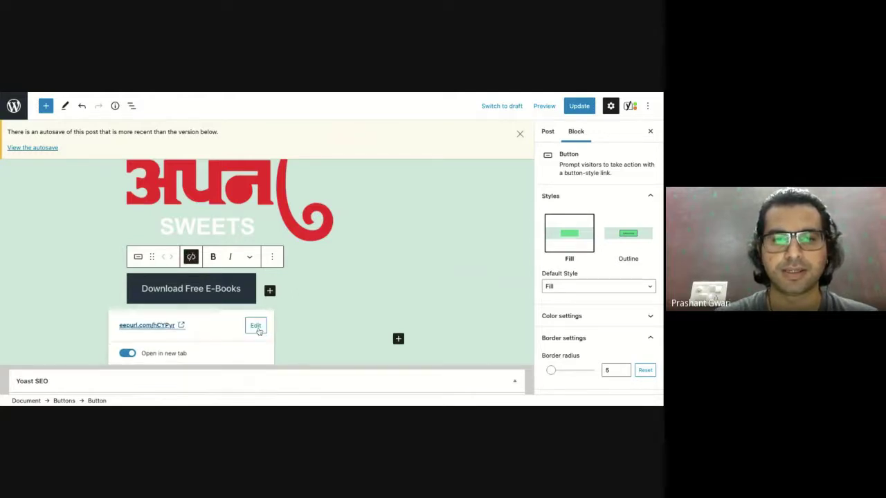
pyautogui.click(328, 322)
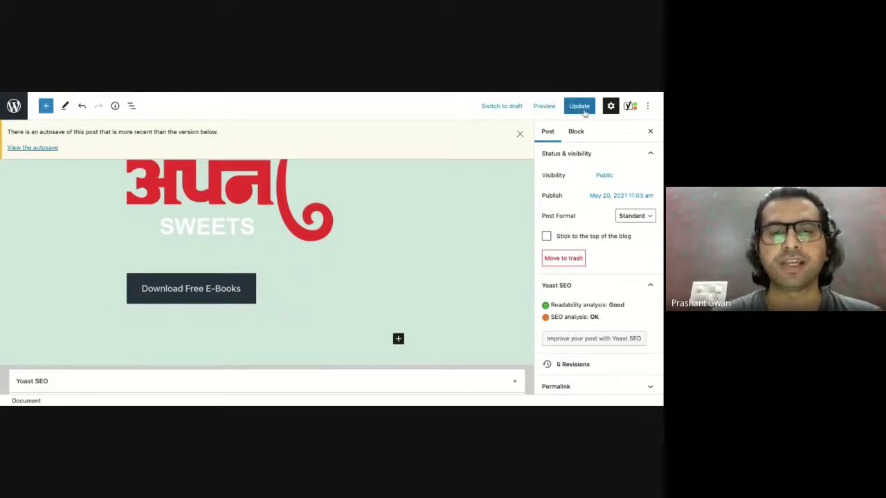
pyautogui.click(581, 108)
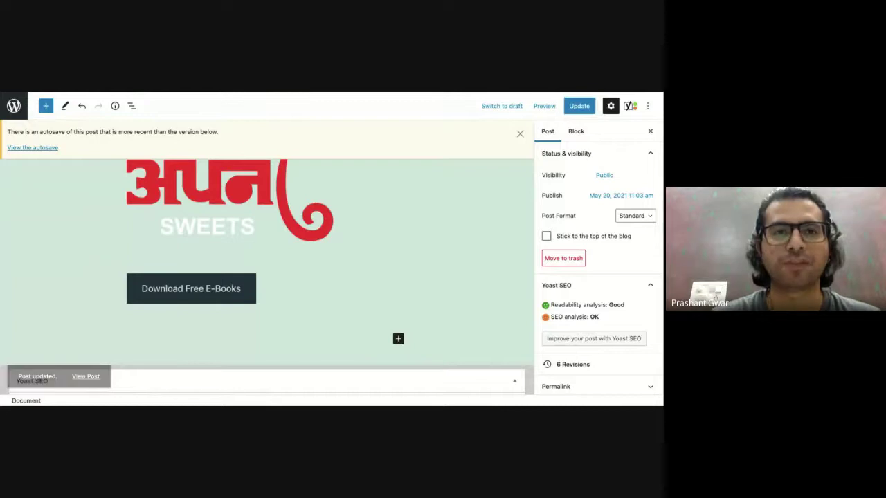
pyautogui.press('super+t')
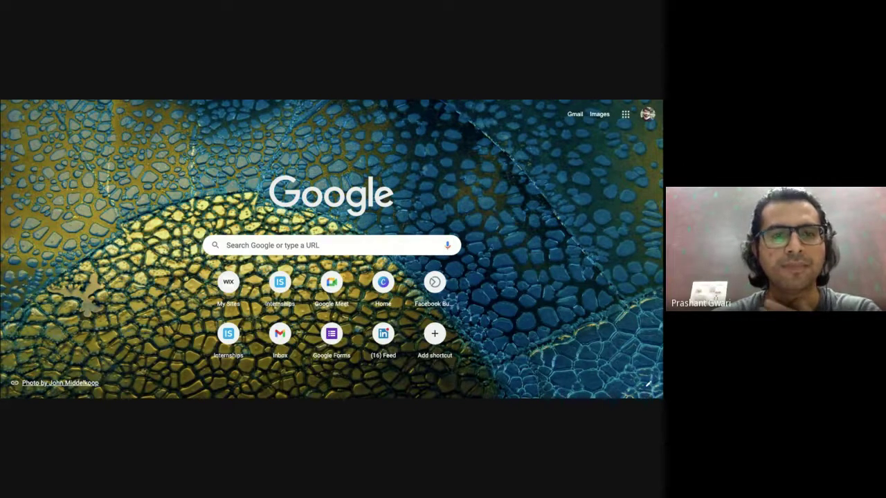
# Open the live 'Best Cafes In Ujjain' post and follow its Download Free E-Books button to the signup form.
pyautogui.press('Return')
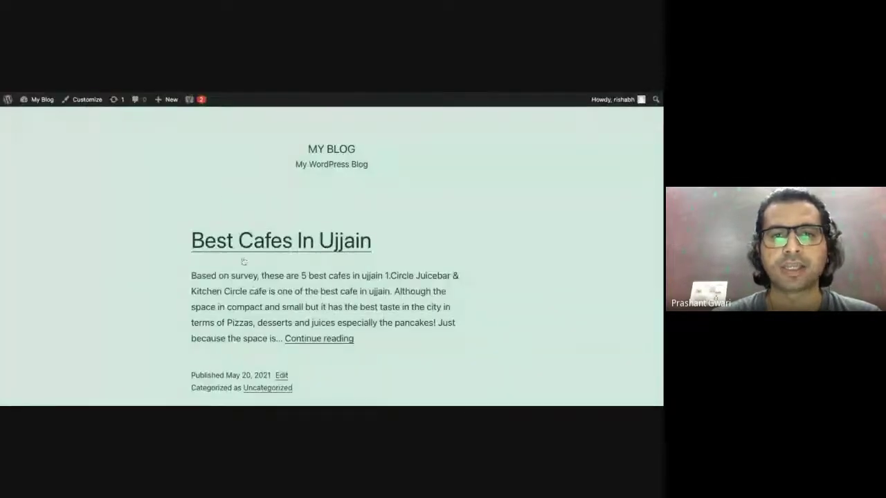
pyautogui.scroll(-2, 254, 289)
pyautogui.scroll(1, 277, 236)
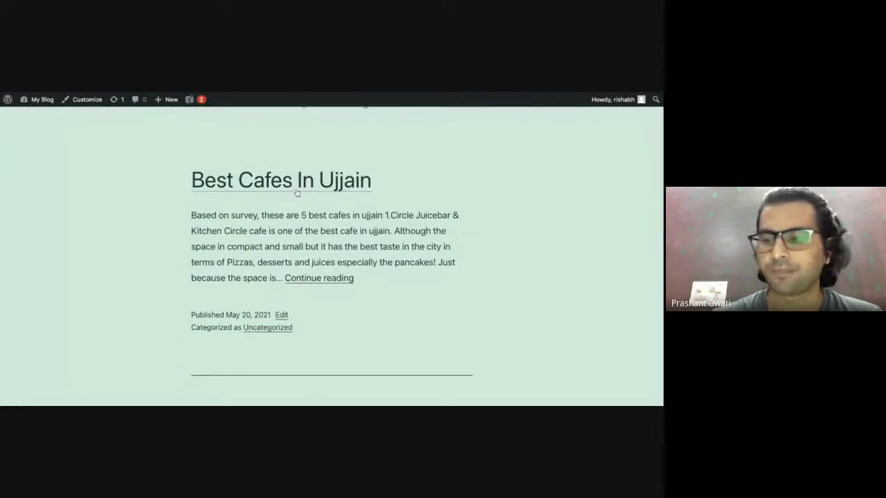
pyautogui.click(297, 193)
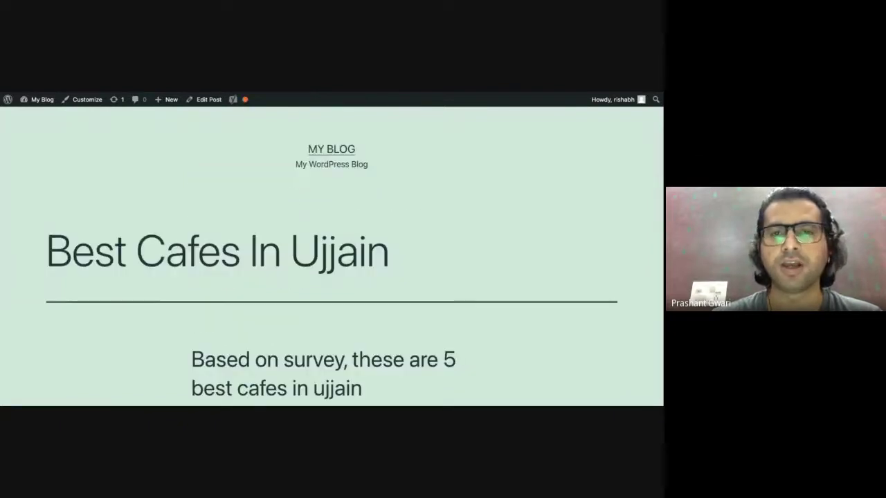
pyautogui.scroll(-5, 297, 193)
pyautogui.scroll(-15, 332, 256)
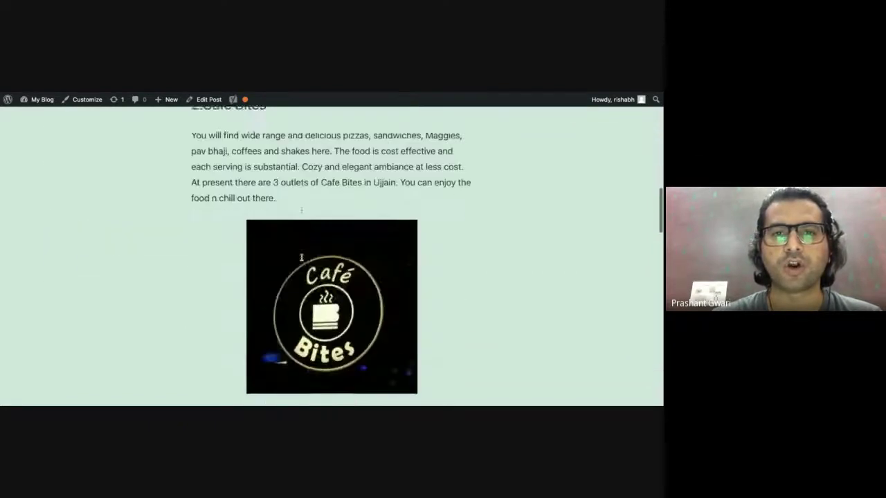
pyautogui.scroll(-5, 249, 268)
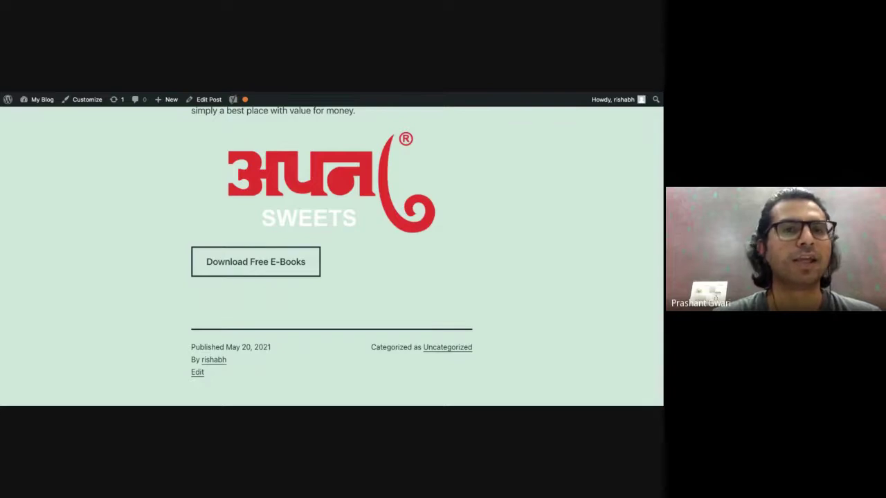
pyautogui.click(256, 263)
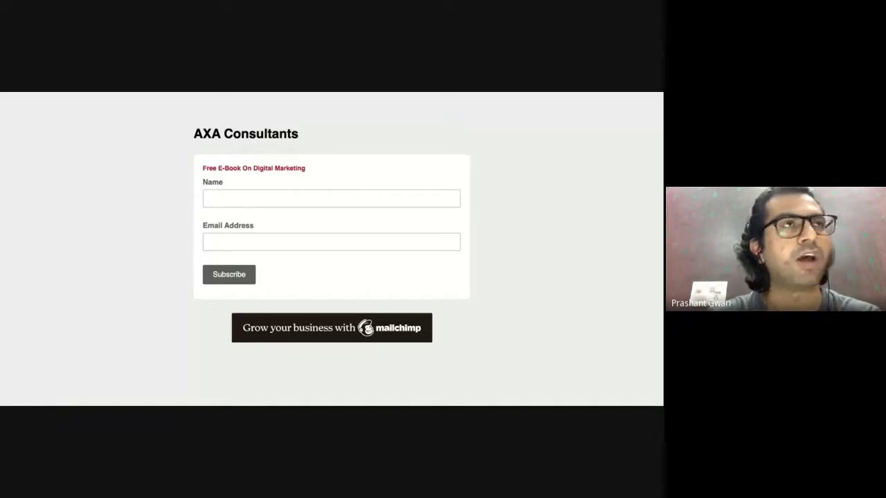
# Enter a test name and a suggested e-mail address into the signup form.
pyautogui.click(253, 198)
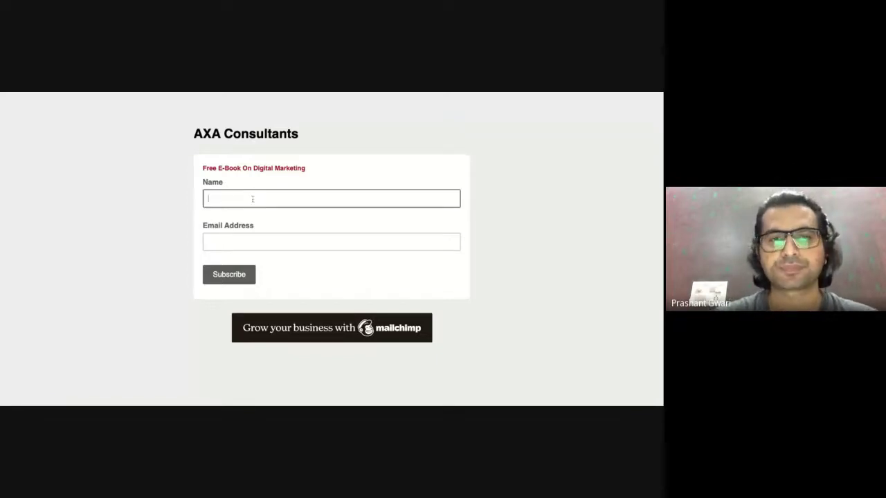
pyautogui.click(484, 276)
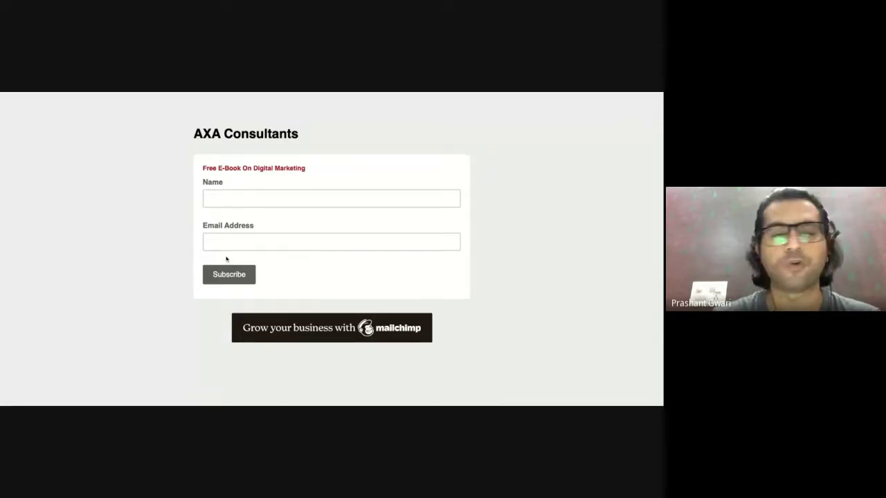
pyautogui.click(244, 201)
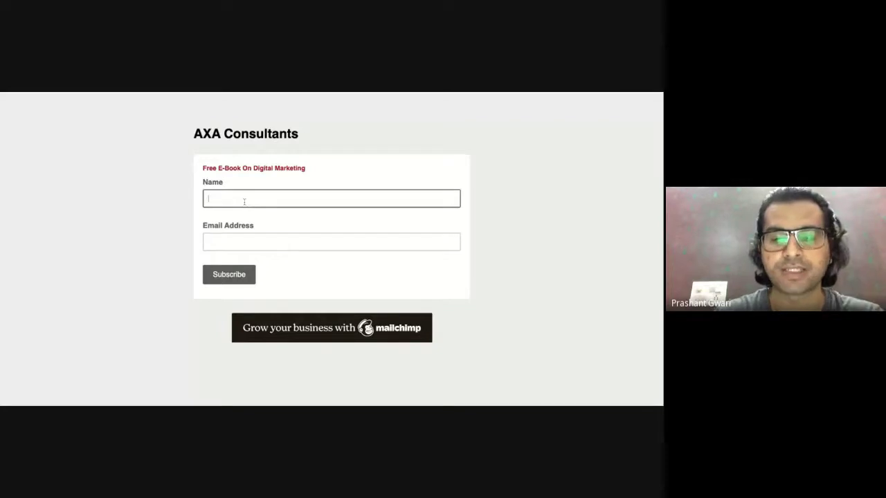
pyautogui.write('pras')
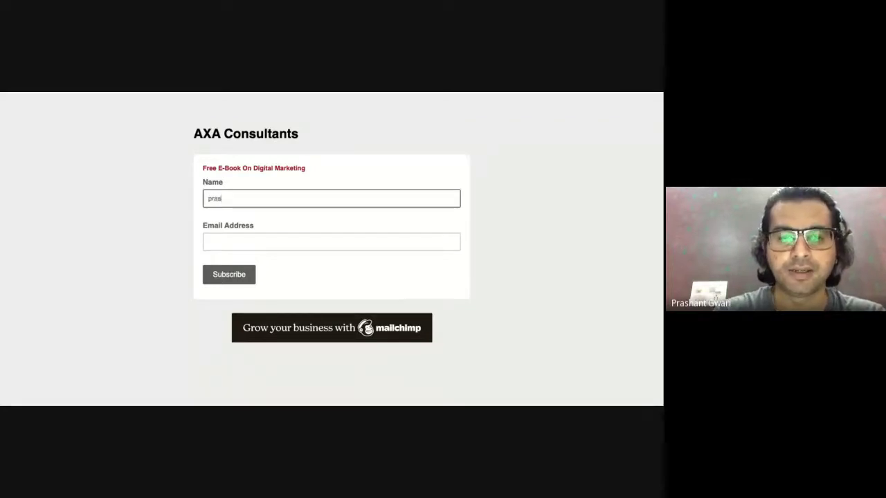
pyautogui.write('hant')
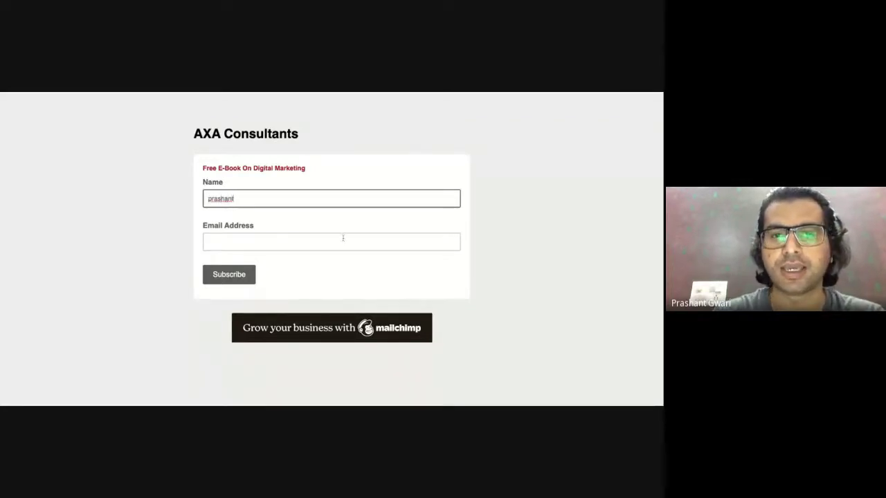
pyautogui.click(342, 238)
pyautogui.click(289, 255)
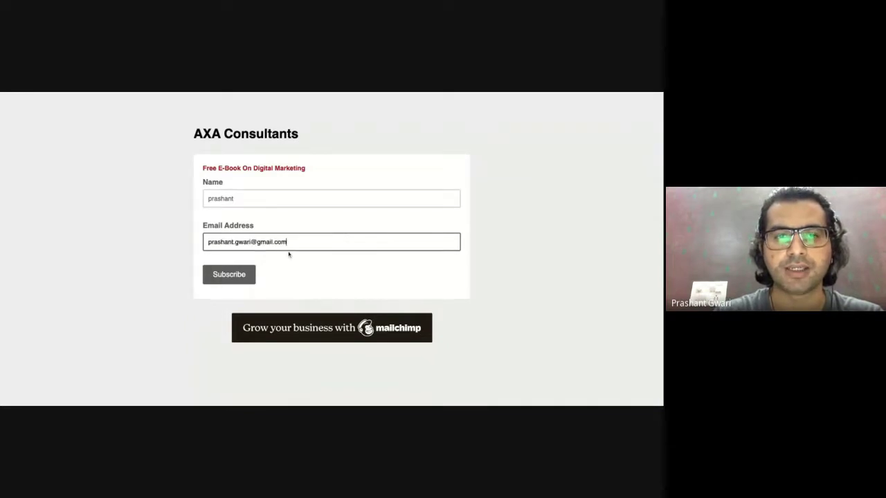
# Pass the reCAPTCHA check and submit the subscription, then return to the form builder.
pyautogui.click(236, 280)
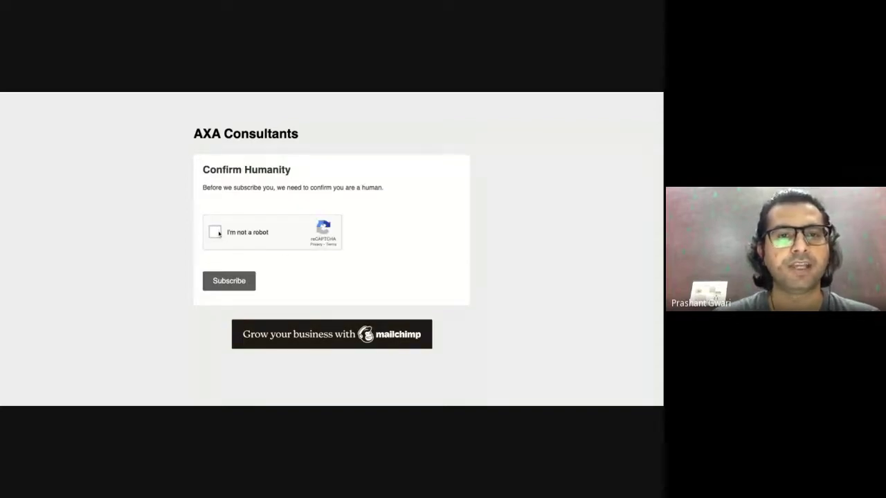
pyautogui.click(216, 233)
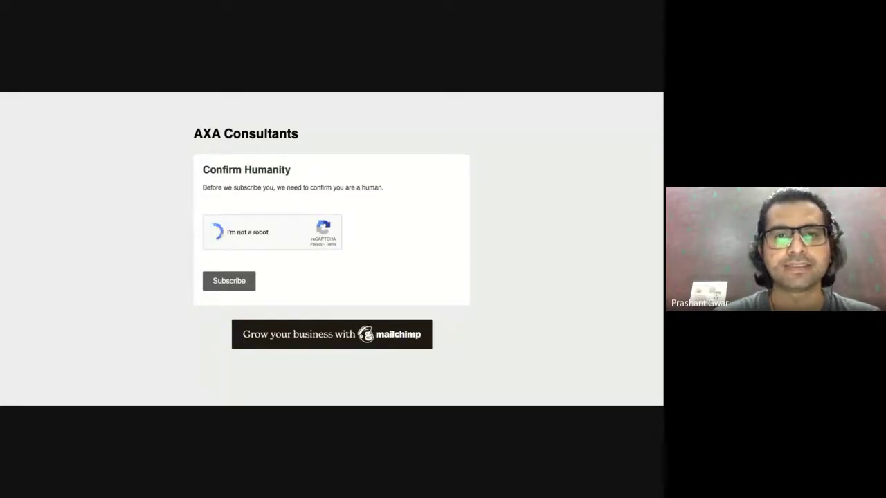
pyautogui.click(222, 281)
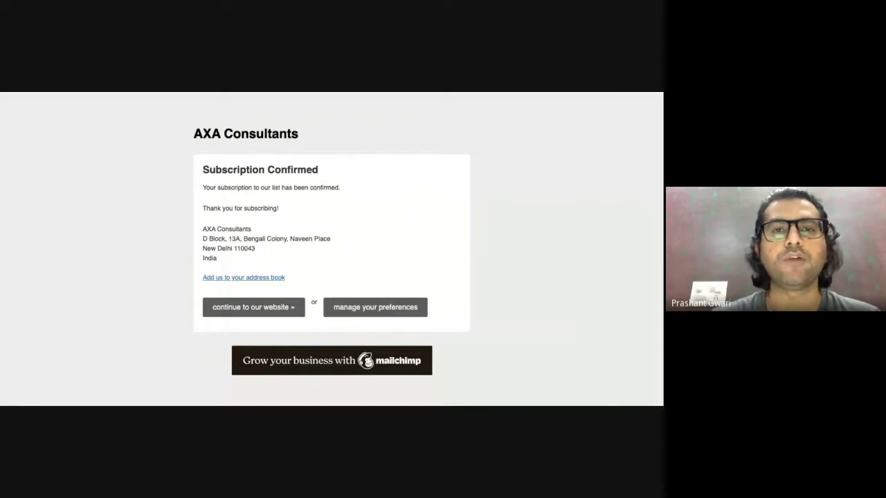
pyautogui.hotkey('ctrl', 'shift', 'Tab')
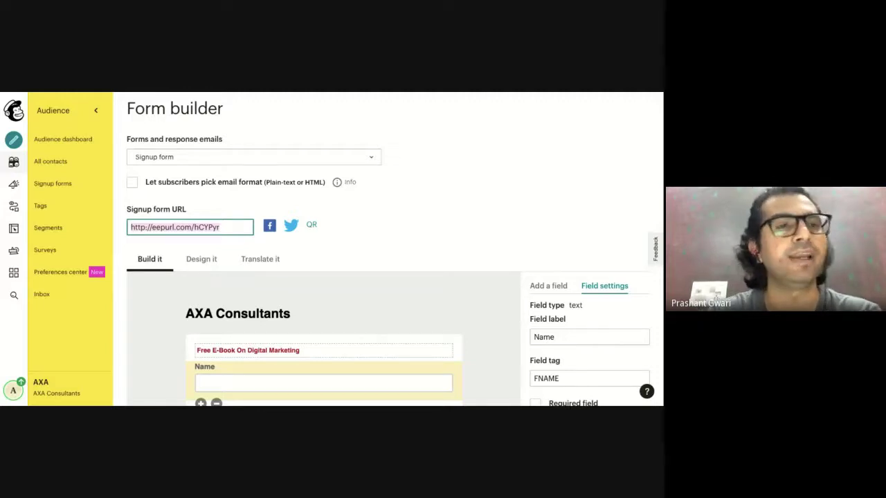
# Confirm the test subscriber appears in All contacts (1,105 subscribers), then go to Signup forms.
pyautogui.click(73, 163)
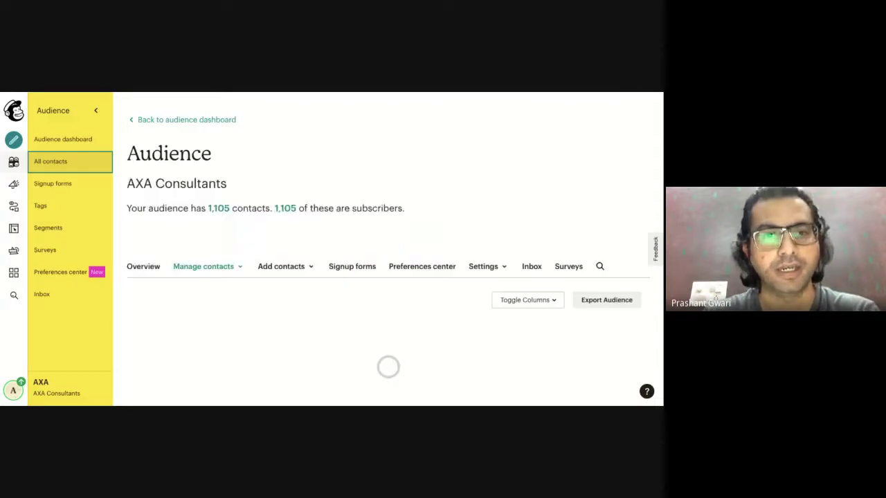
pyautogui.scroll(-3, 198, 269)
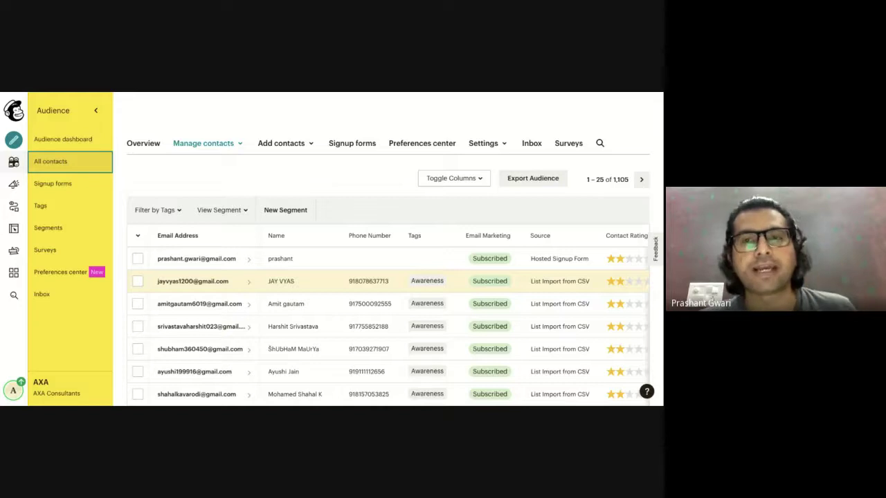
pyautogui.click(54, 188)
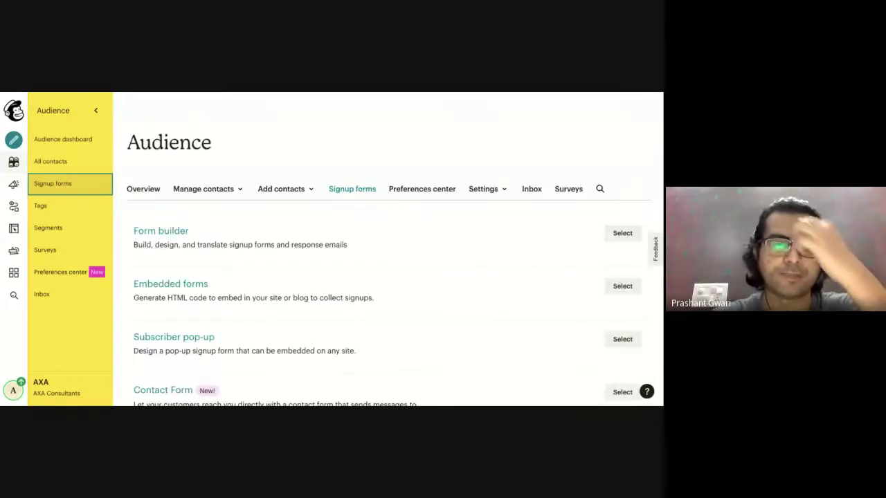
pyautogui.scroll(-2, 143, 312)
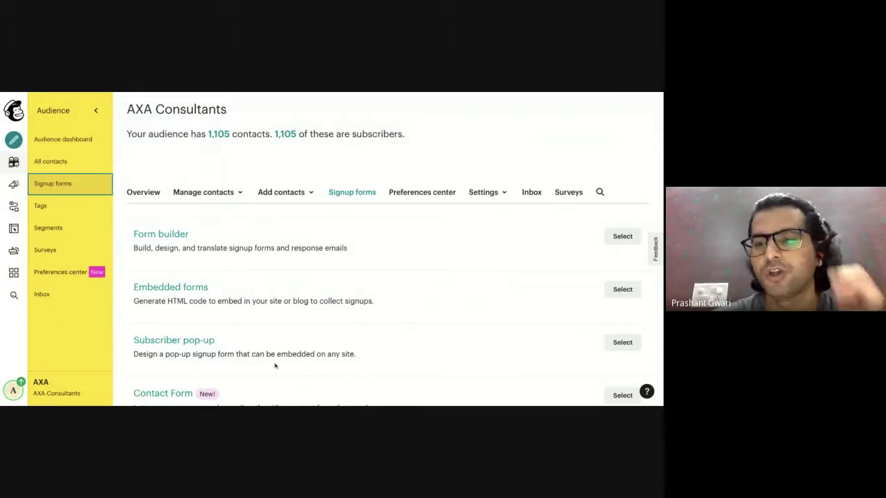
# Open Embedded forms, compare the Condensed, Horizontal, Unstyled and Advanced styles, and settle on Classic.
pyautogui.click(623, 290)
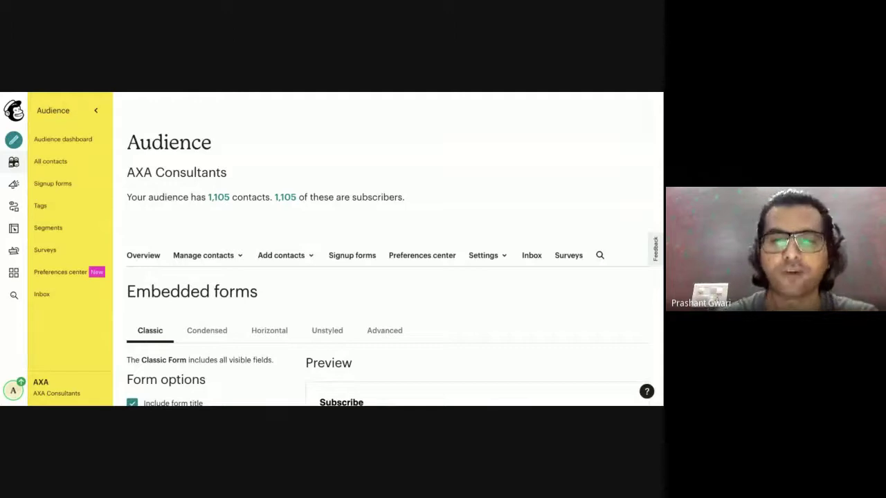
pyautogui.scroll(-1, 516, 288)
pyautogui.scroll(-2, 517, 288)
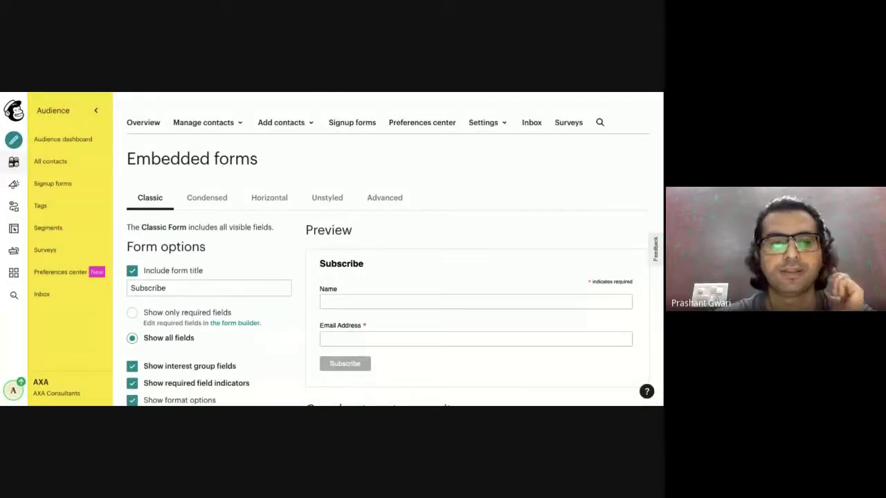
pyautogui.click(212, 201)
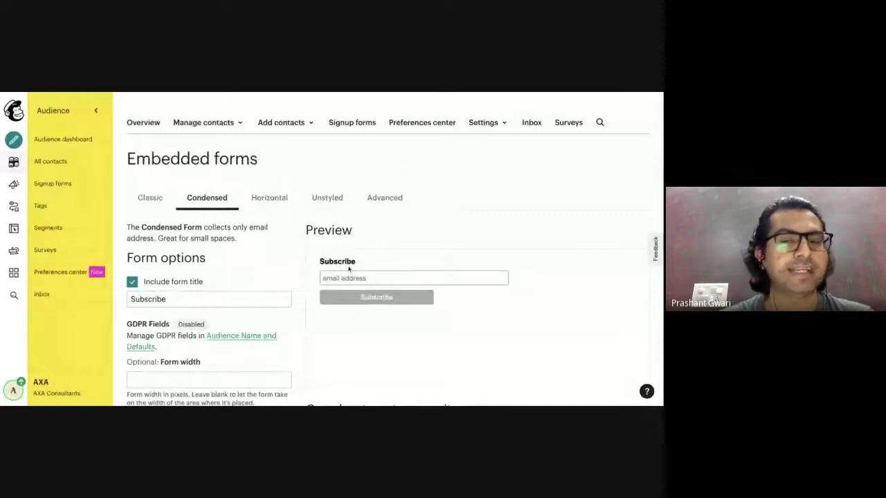
pyautogui.click(271, 200)
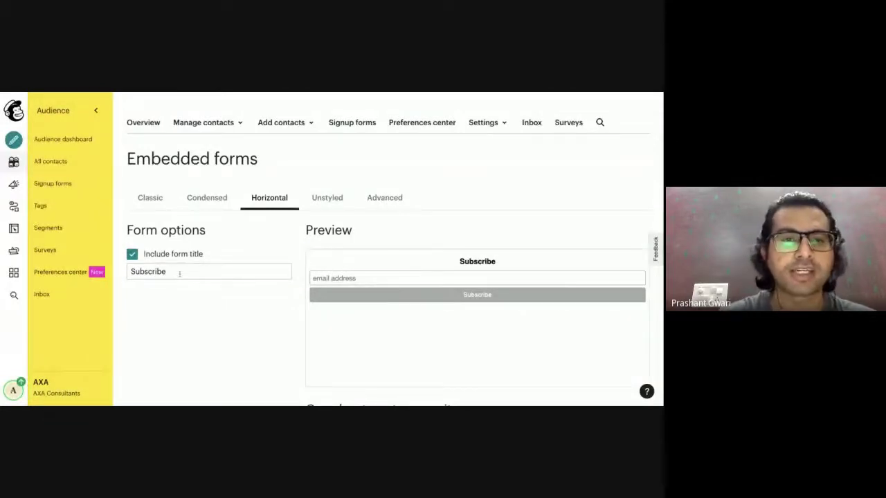
pyautogui.click(206, 199)
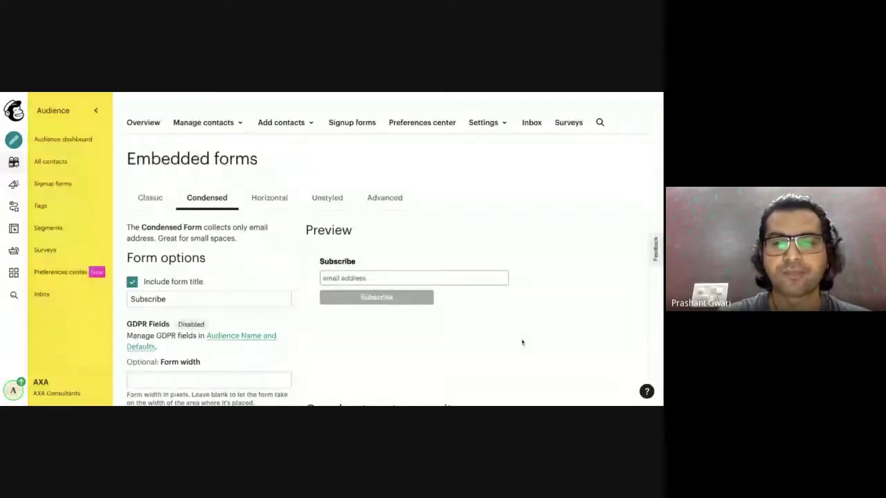
pyautogui.click(270, 202)
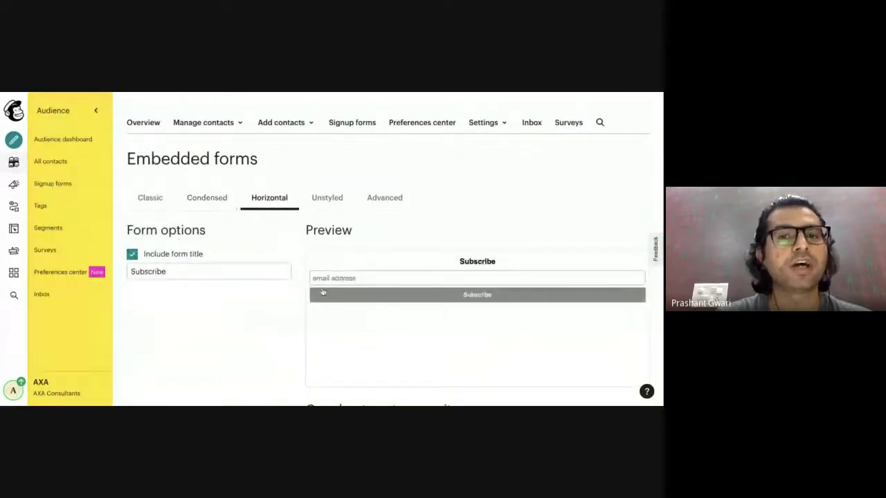
pyautogui.click(340, 207)
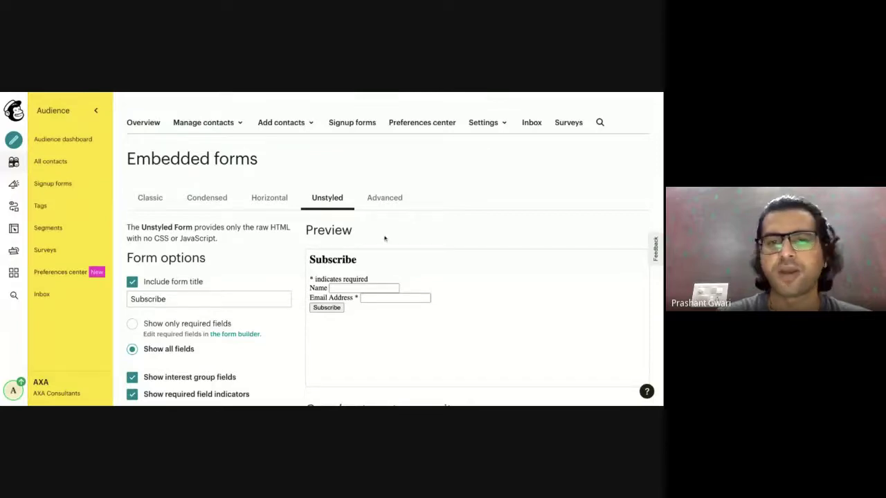
pyautogui.click(385, 201)
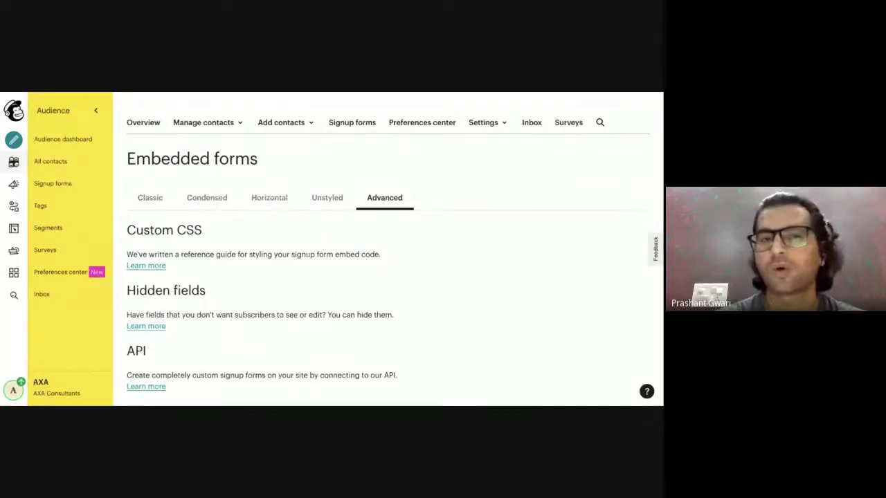
pyautogui.click(139, 198)
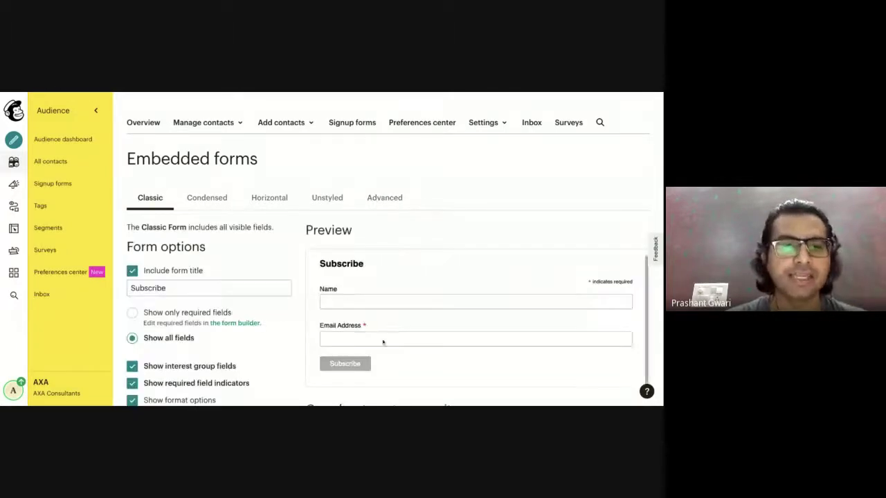
# Change the embedded form title from Subscribe to 'Download E-Books'.
pyautogui.scroll(-3, 457, 331)
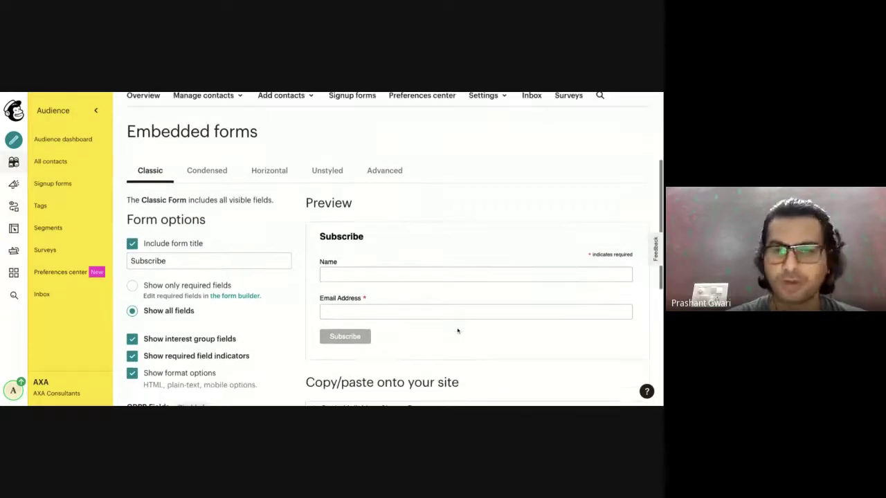
pyautogui.click(169, 212)
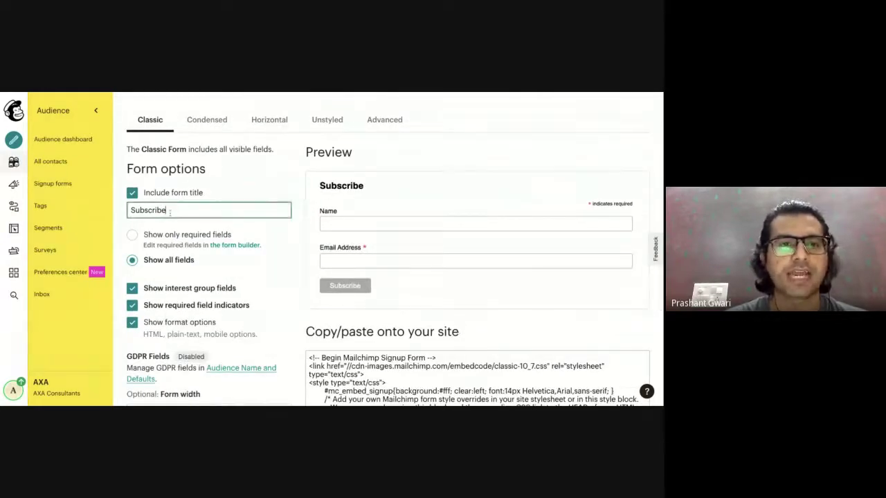
pyautogui.press('BackSpace')
pyautogui.press('BackSpace')
pyautogui.press('BackSpace')
pyautogui.press('BackSpace')
pyautogui.press('BackSpace')
pyautogui.press('BackSpace')
pyautogui.press('BackSpace')
pyautogui.press('BackSpace')
pyautogui.press('BackSpace')
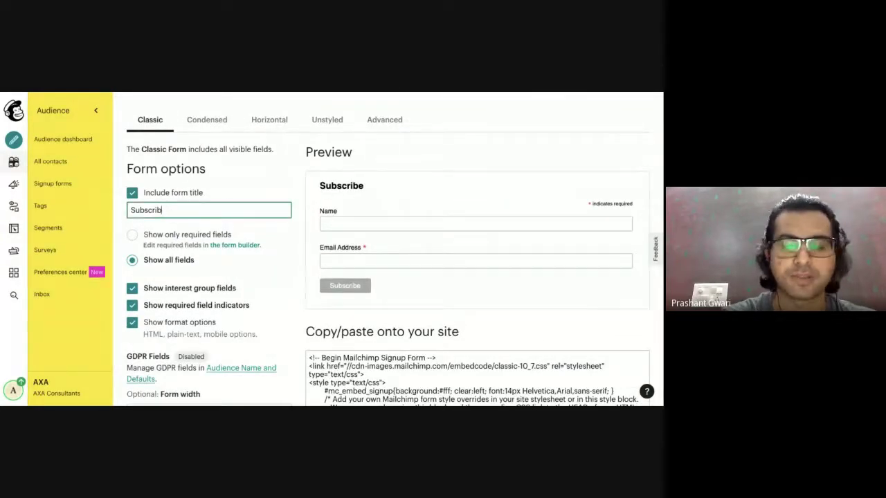
pyautogui.write('Download E-Books')
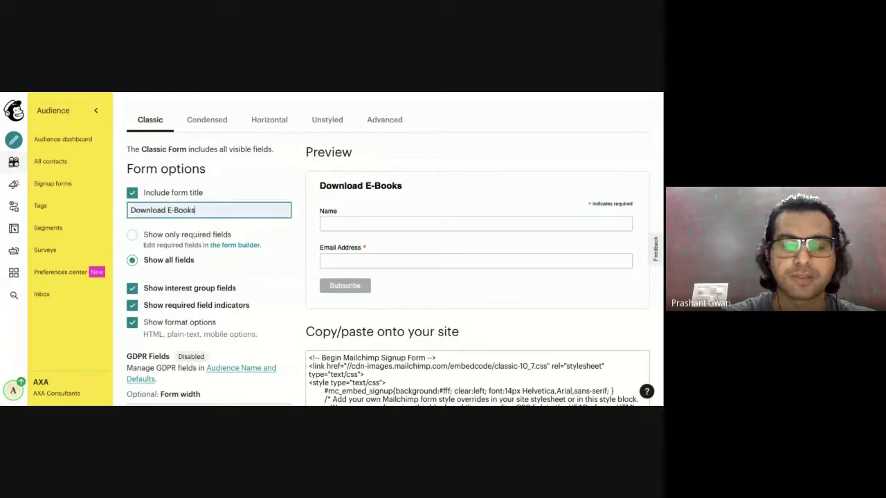
pyautogui.click(258, 229)
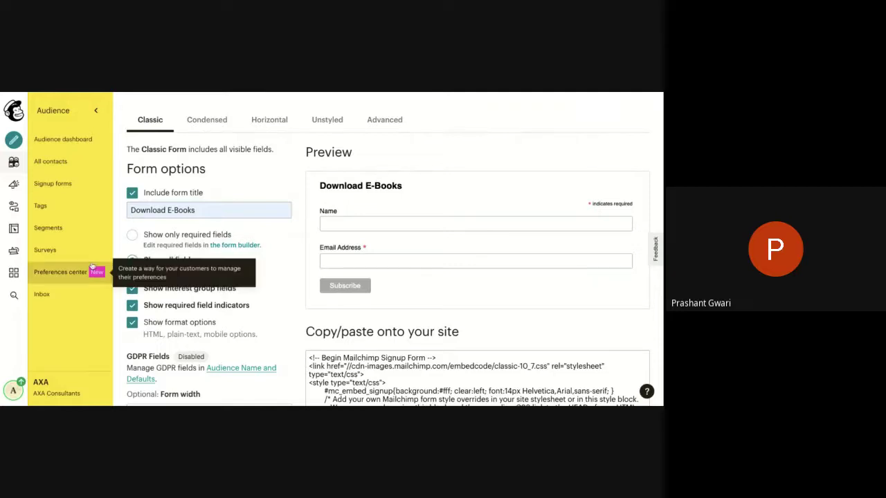
# Copy the generated embed code and switch back to the WordPress post editor.
pyautogui.scroll(-3, 277, 284)
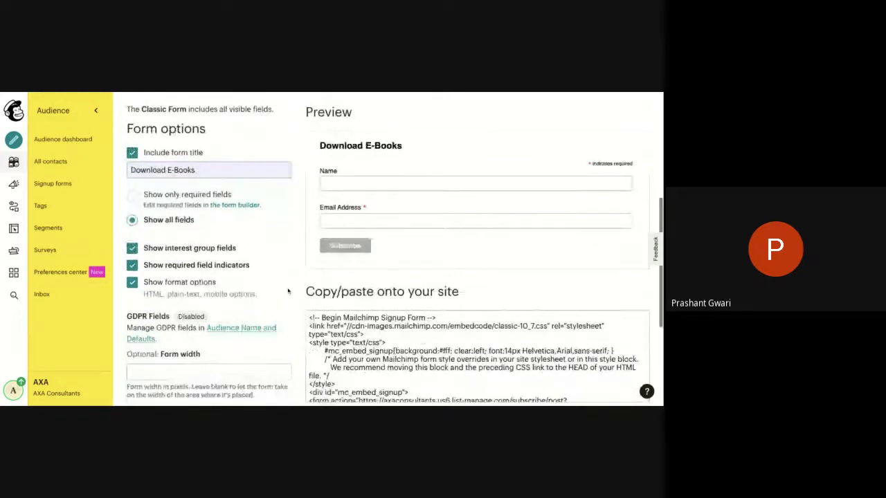
pyautogui.scroll(-1, 288, 291)
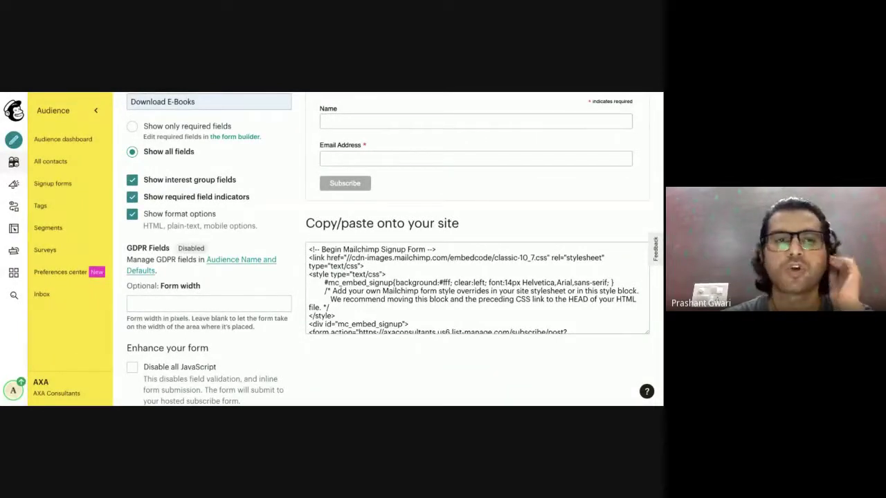
pyautogui.scroll(5, 367, 244)
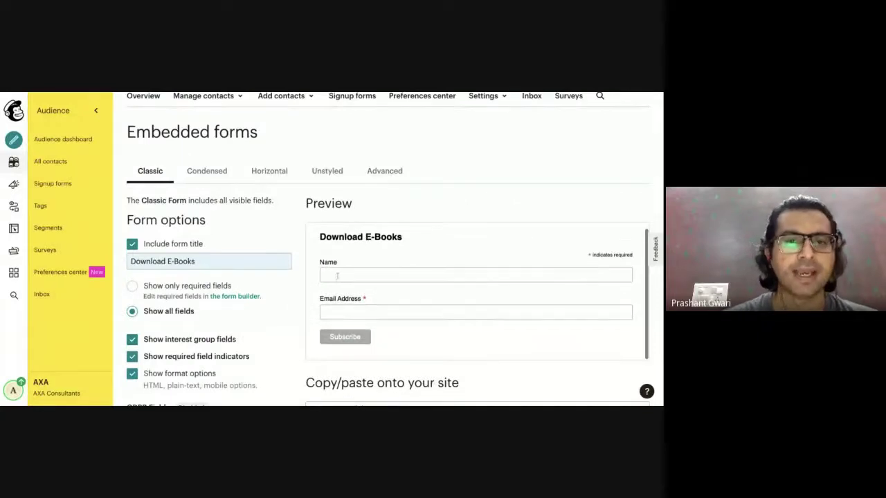
pyautogui.scroll(-3, 337, 270)
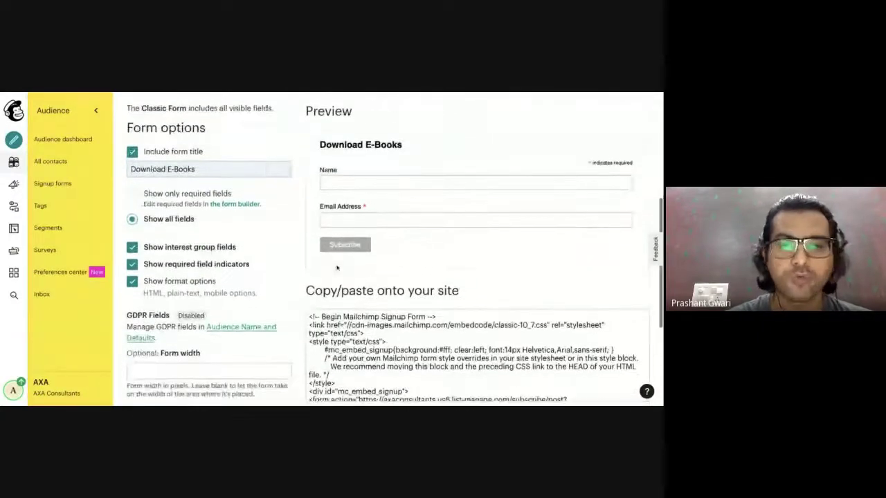
pyautogui.scroll(-10, 359, 320)
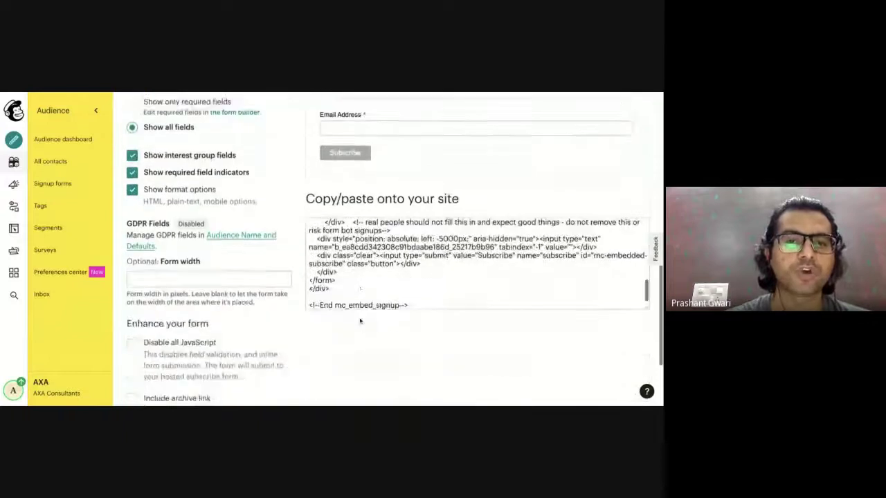
pyautogui.scroll(-3, 359, 321)
pyautogui.scroll(5, 379, 179)
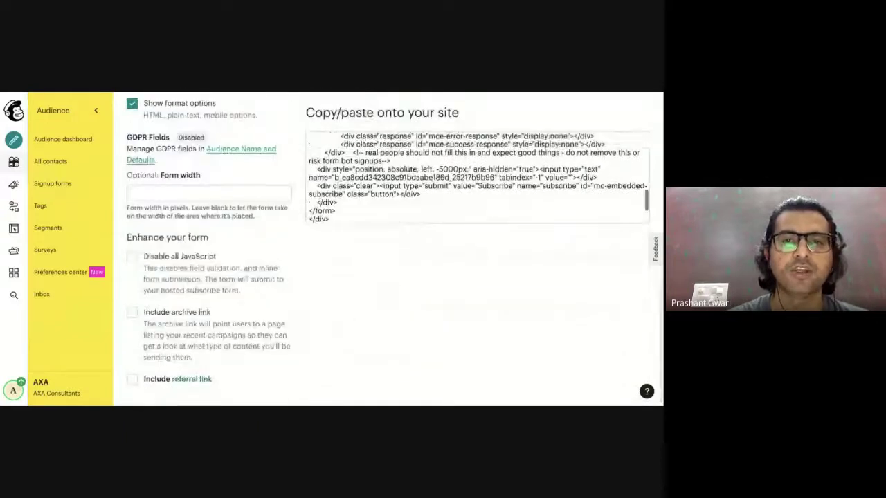
pyautogui.click(380, 174)
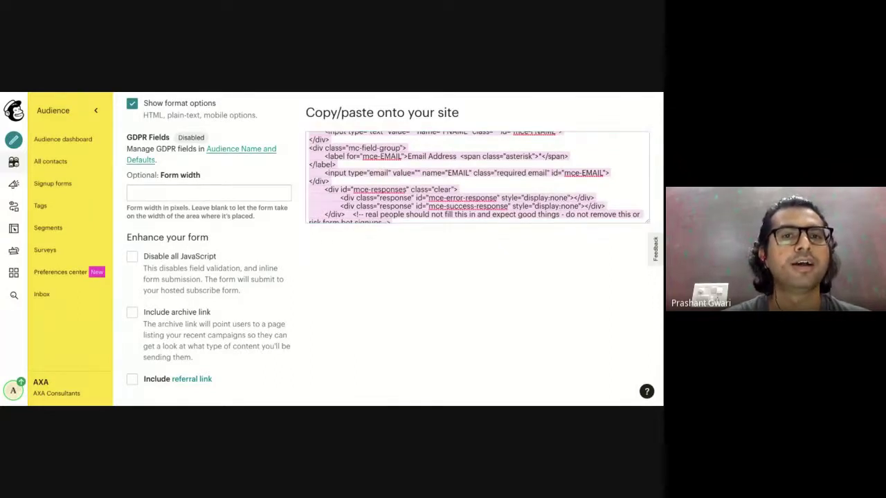
pyautogui.hotkey('ctrl', 'Tab')
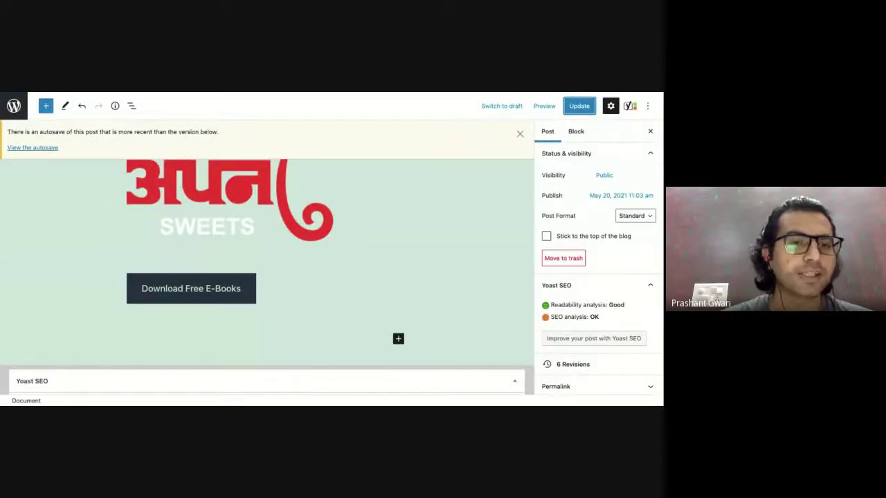
# Add a Custom HTML block below the Download Free E-Books button containing the Mailchimp embed code.
pyautogui.scroll(-2, 196, 240)
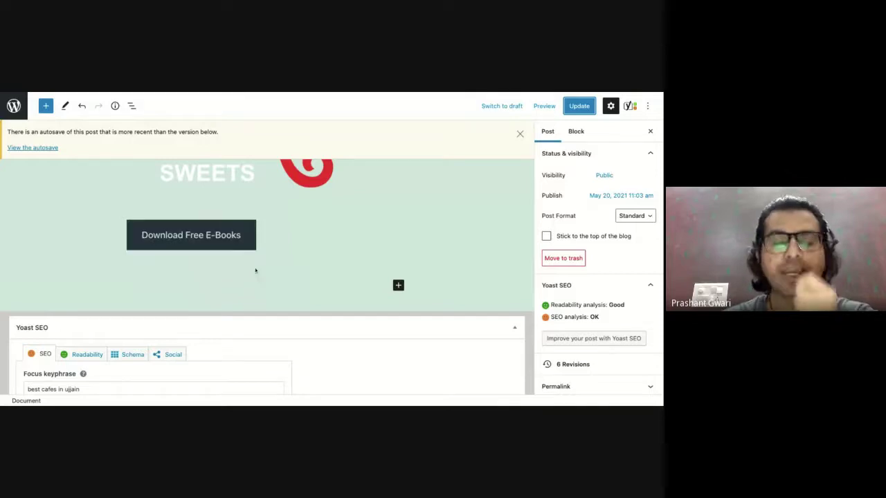
pyautogui.click(398, 286)
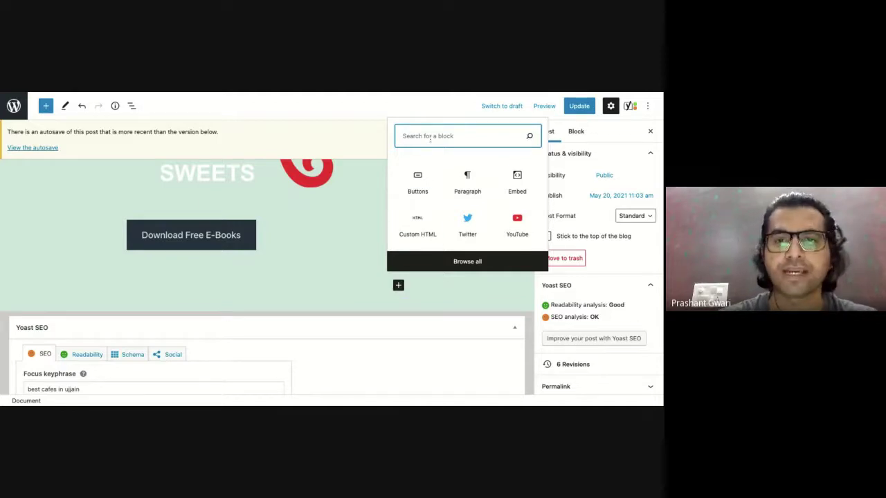
pyautogui.write('html')
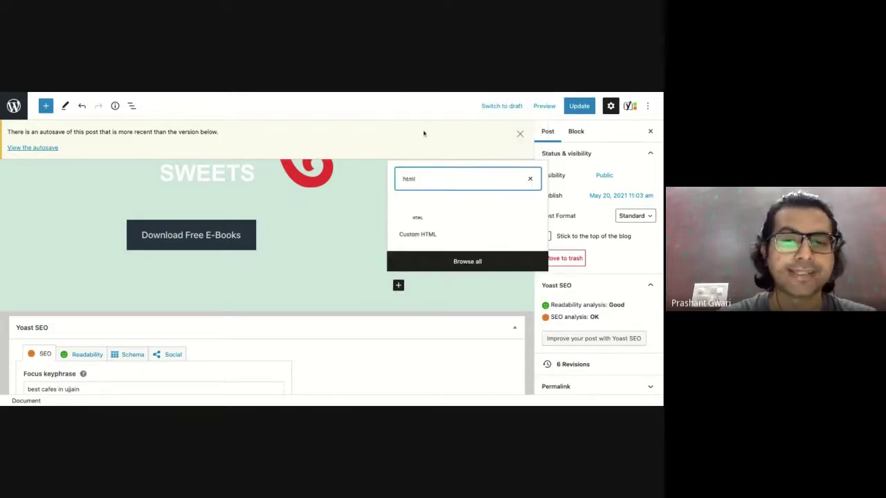
pyautogui.click(416, 225)
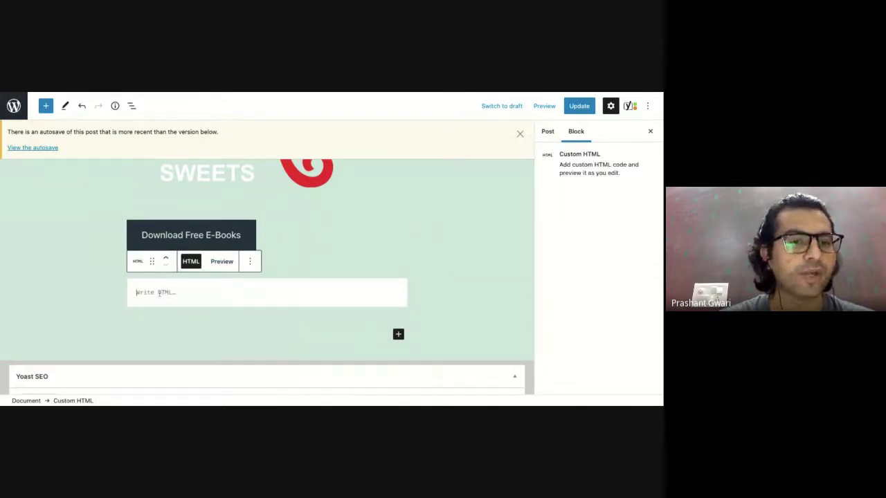
pyautogui.hotkey('ctrl', 'v')
pyautogui.scroll(-2, 480, 313)
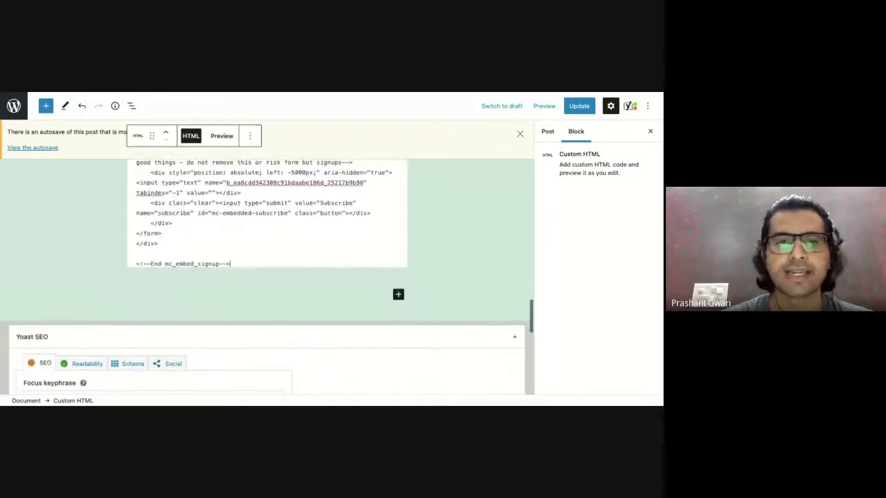
pyautogui.scroll(5, 326, 243)
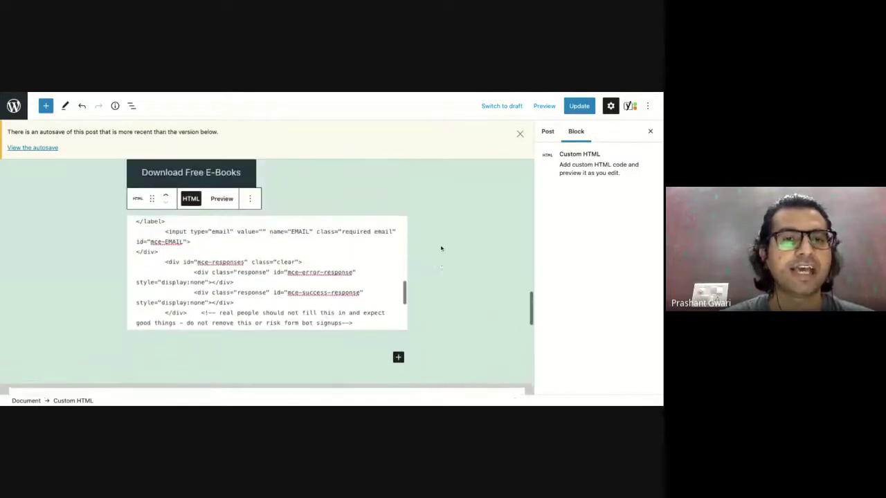
# Preview the rendered signup form, update the post, and view the live post.
pyautogui.click(221, 204)
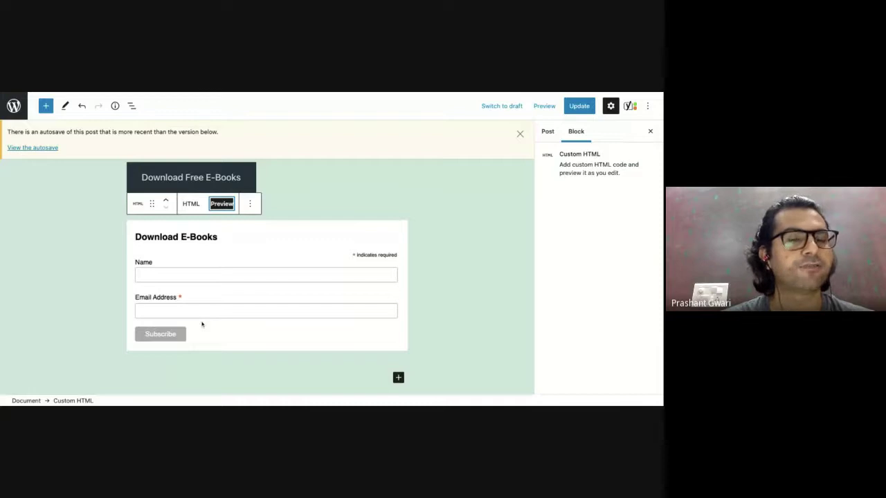
pyautogui.click(574, 107)
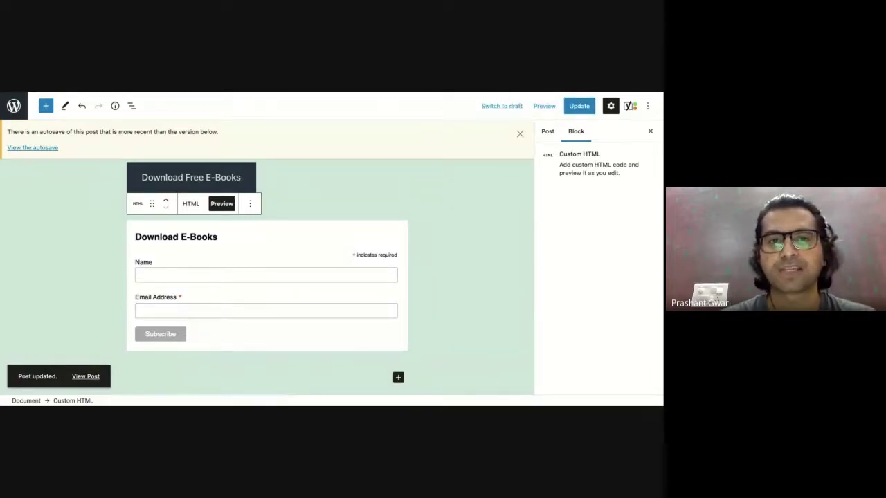
pyautogui.click(166, 92)
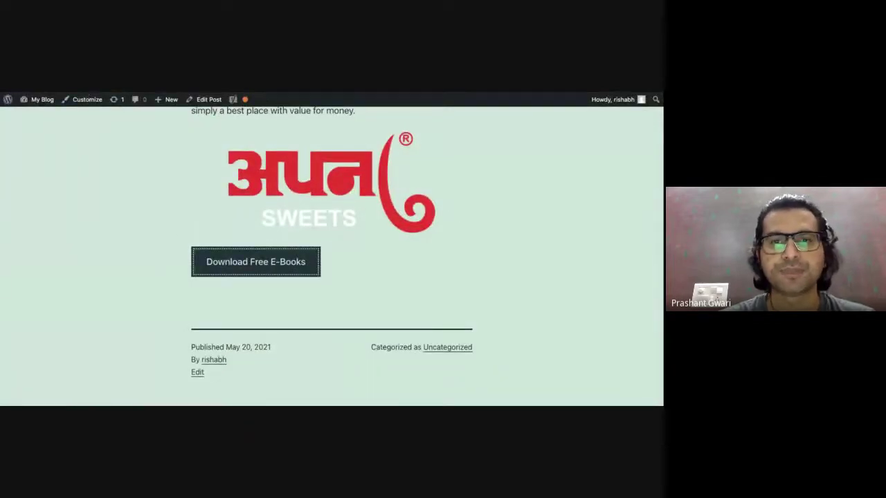
# Check the Download E-Books form under the button on the live post, then return to Mailchimp's Embedded forms.
pyautogui.scroll(-2, 217, 313)
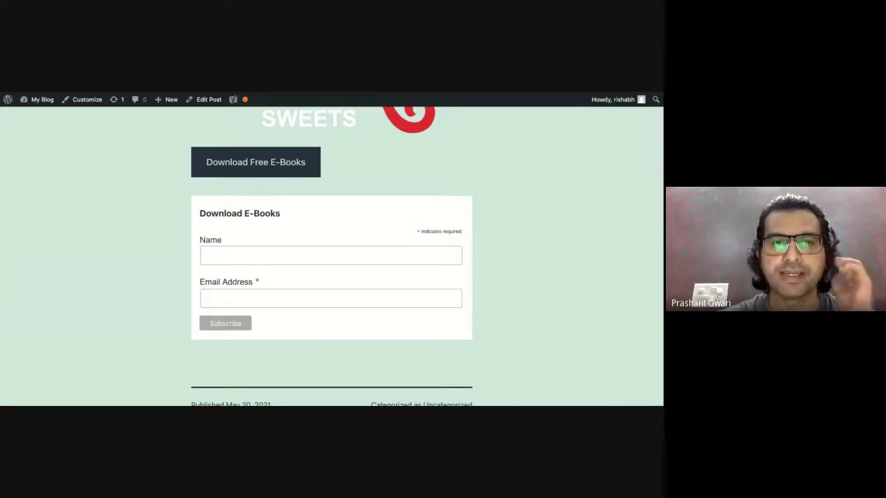
pyautogui.hotkey('ctrl', 'Tab')
pyautogui.scroll(5, 243, 115)
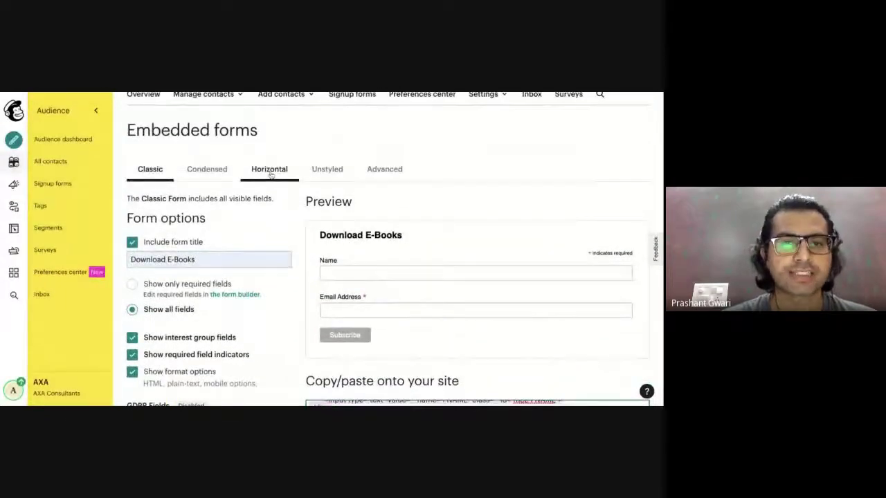
# Make the embedded form Horizontal, retitle it '50% Discount for Subscribers', and select its embed code.
pyautogui.click(269, 172)
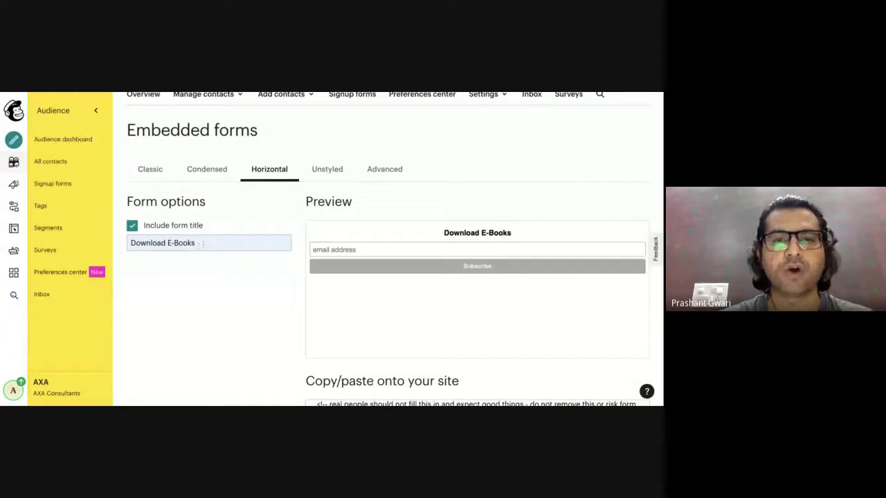
pyautogui.click(202, 244)
pyautogui.press('BackSpace')
pyautogui.press('BackSpace')
pyautogui.press('BackSpace')
pyautogui.press('BackSpace')
pyautogui.press('BackSpace')
pyautogui.press('BackSpace')
pyautogui.press('BackSpace')
pyautogui.press('BackSpace')
pyautogui.press('BackSpace')
pyautogui.press('BackSpace')
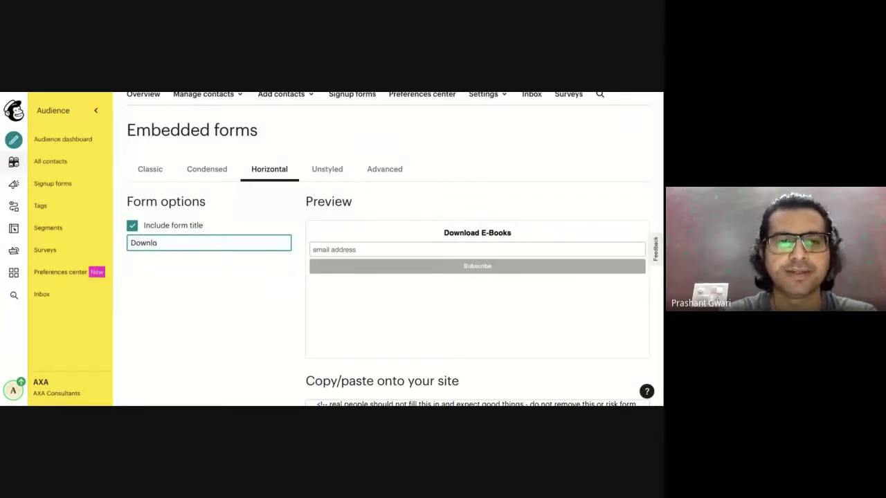
pyautogui.press('BackSpace')
pyautogui.press('BackSpace')
pyautogui.press('BackSpace')
pyautogui.press('BackSpace')
pyautogui.press('BackSpace')
pyautogui.press('BackSpace')
pyautogui.write('50')
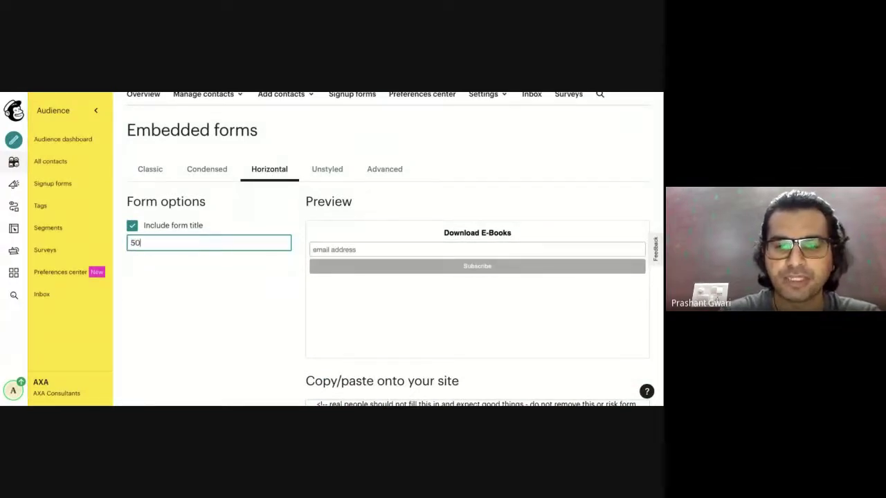
pyautogui.write('% Discount for Subscribers')
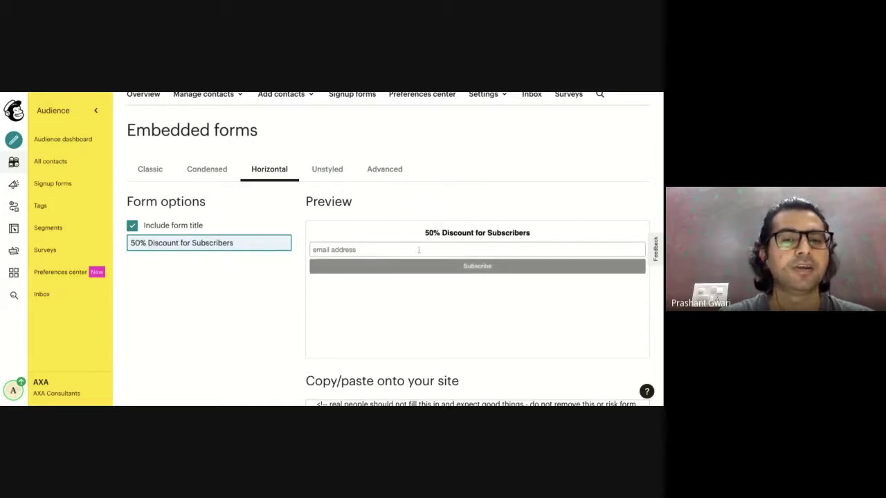
pyautogui.scroll(-3, 284, 284)
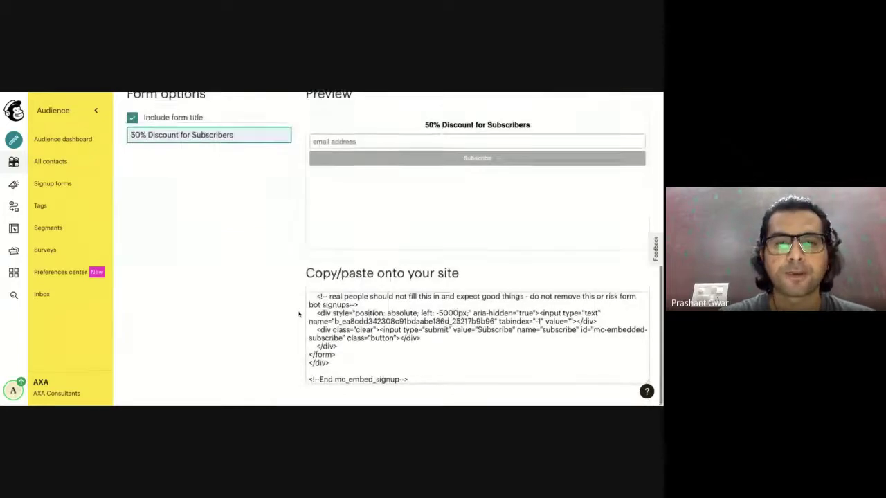
pyautogui.click(366, 310)
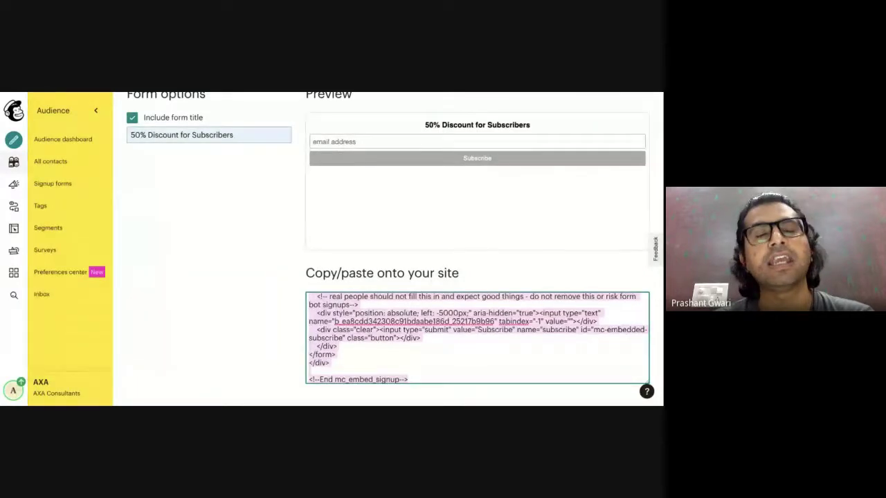
# Open the AXA Consultants audience's Tags page listing the Awareness tag.
pyautogui.click(41, 207)
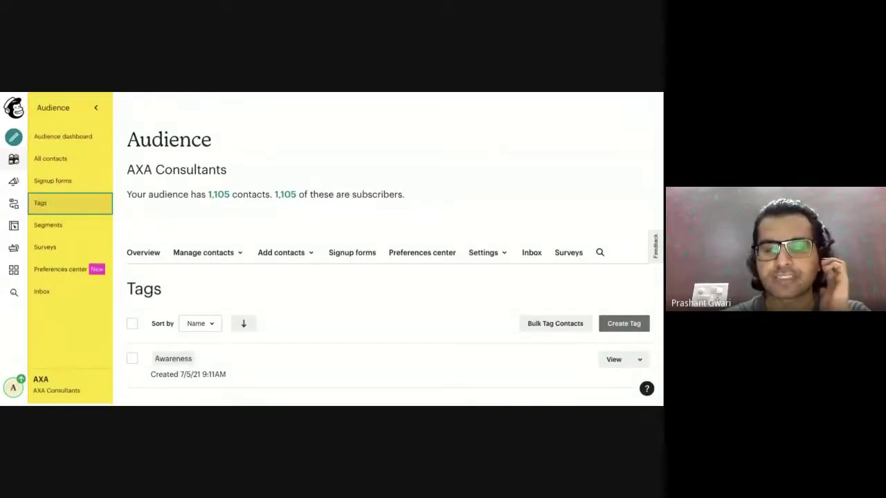
pyautogui.scroll(-1, 251, 314)
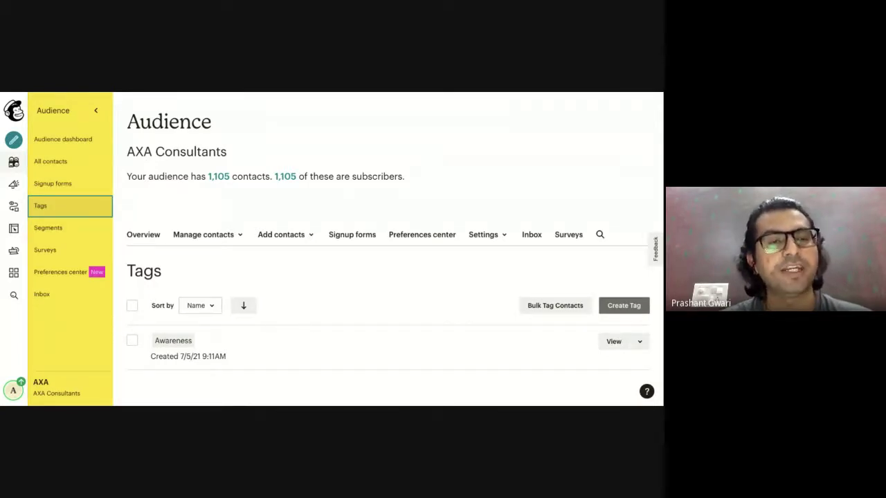
# Open the audience's Segments page and start creating a new segment.
pyautogui.click(55, 228)
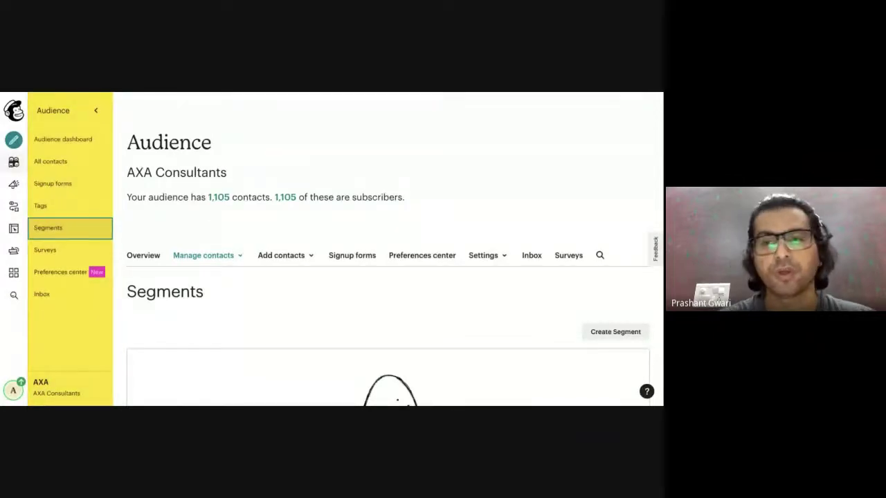
pyautogui.scroll(-1, 257, 320)
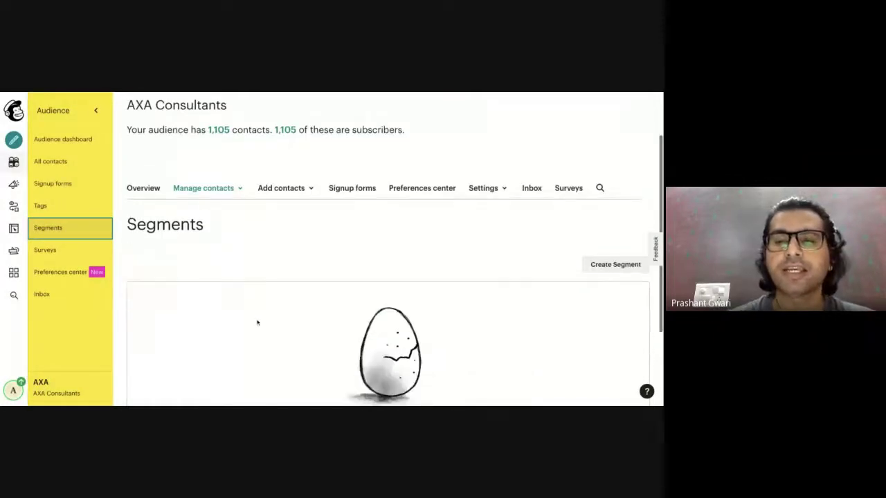
pyautogui.click(613, 270)
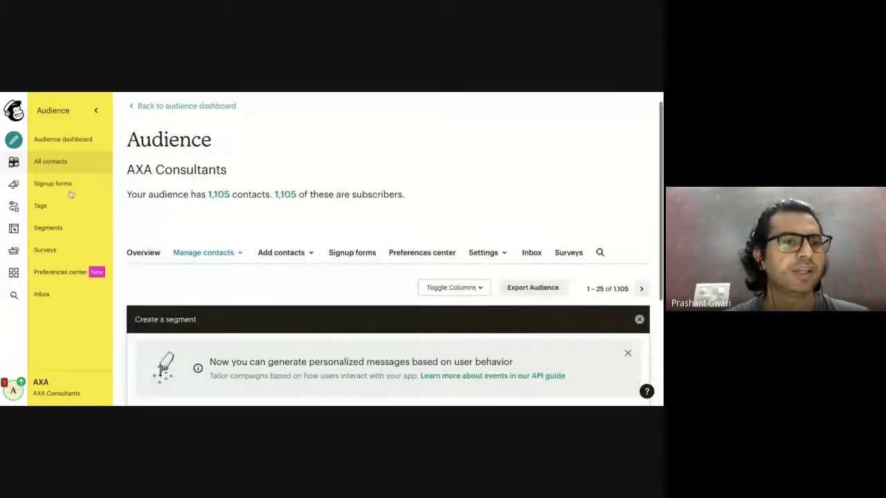
# Go to the audience's Surveys page and start creating a new survey.
pyautogui.click(54, 254)
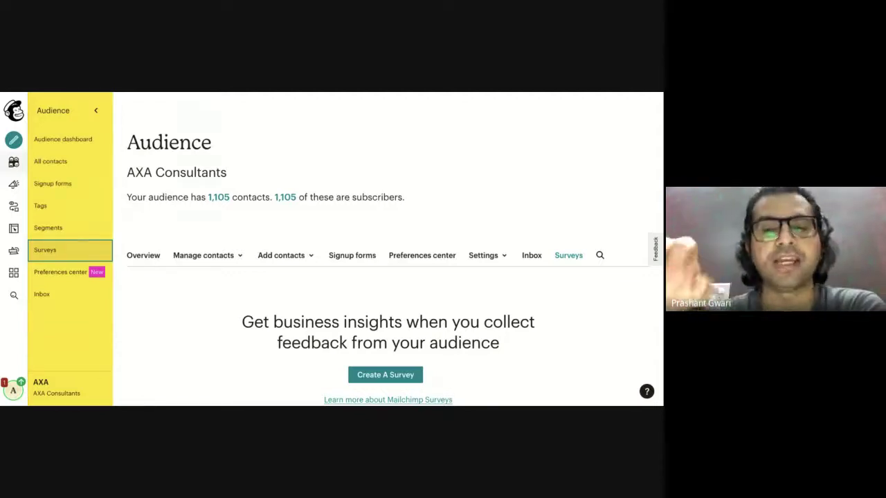
pyautogui.scroll(-1, 374, 334)
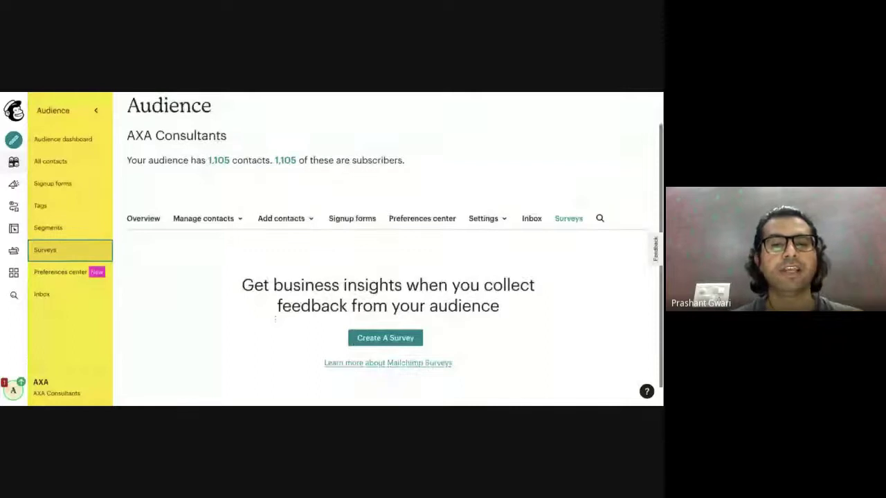
pyautogui.click(374, 333)
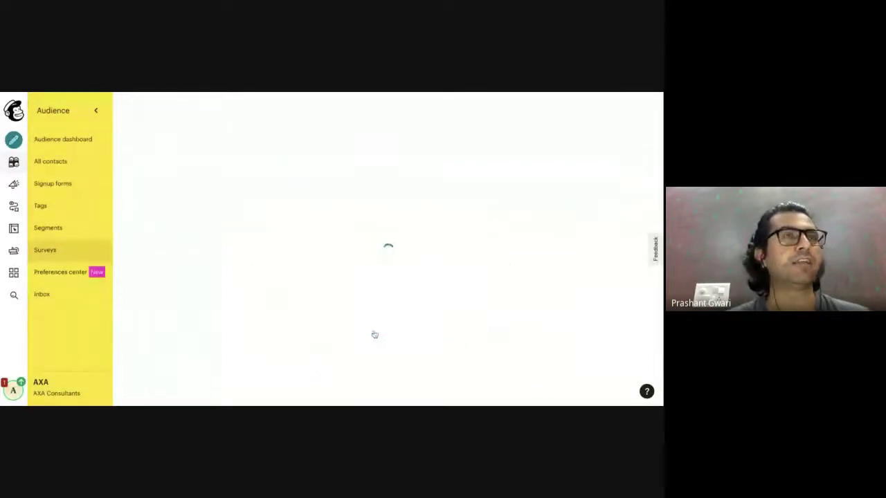
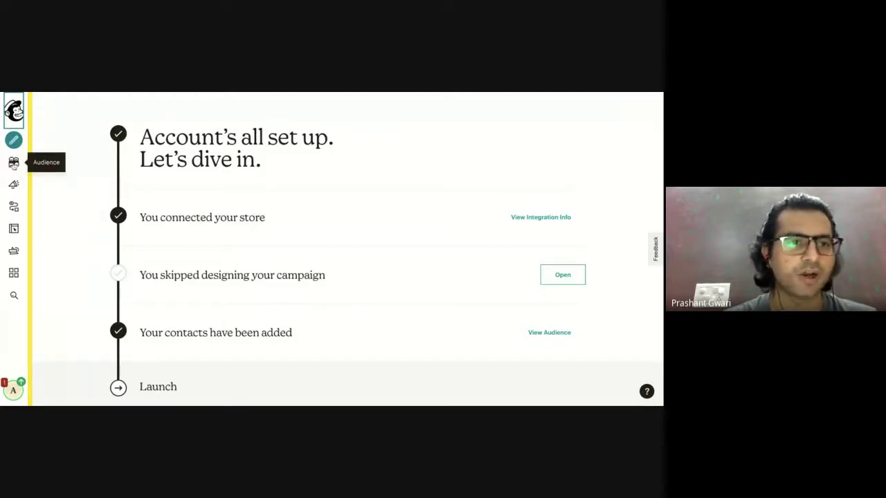
# Open the Audience dashboard showing AXA Consultants with 1,105 contacts.
pyautogui.click(13, 163)
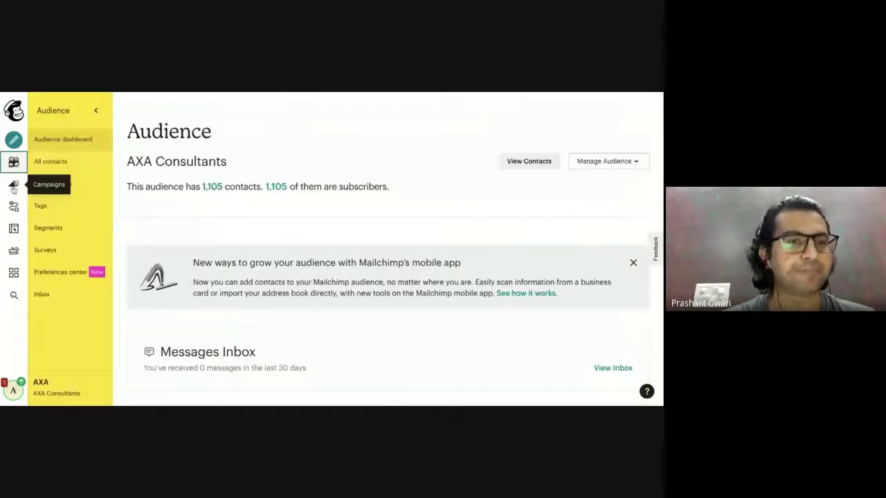
pyautogui.click(13, 184)
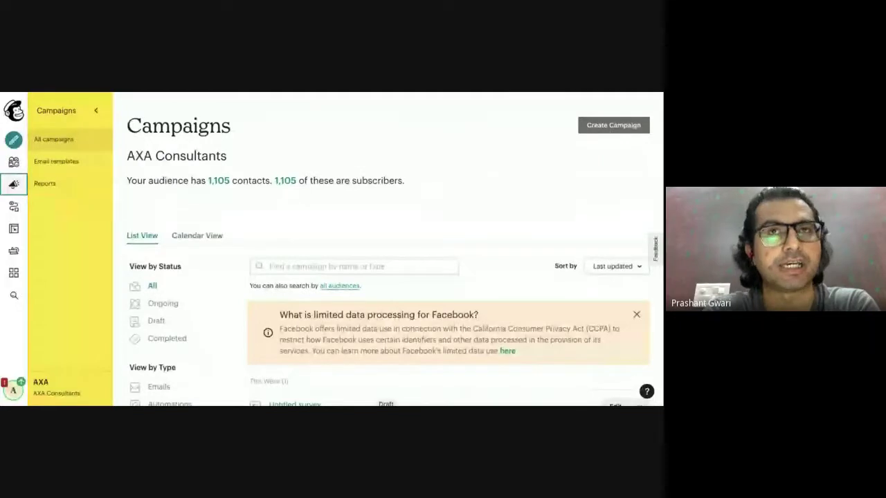
# Scroll the All campaigns list to find the Untitled survey draft.
pyautogui.scroll(-2, 324, 286)
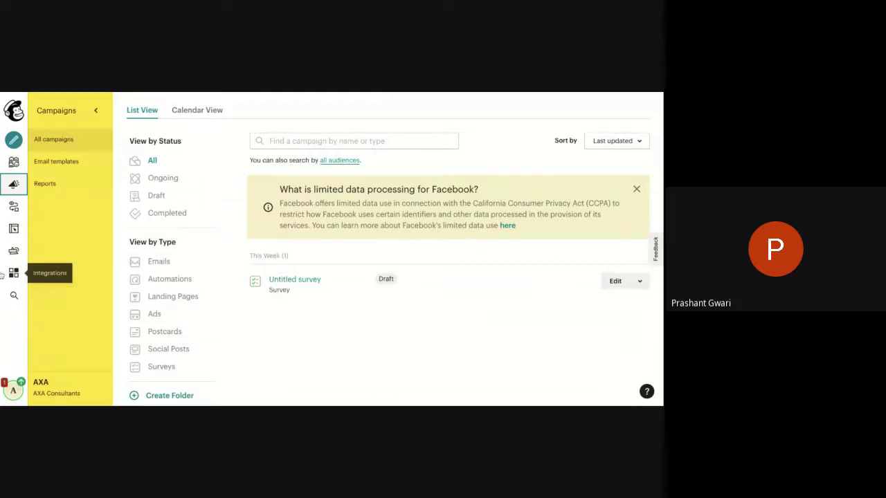
pyautogui.click(13, 205)
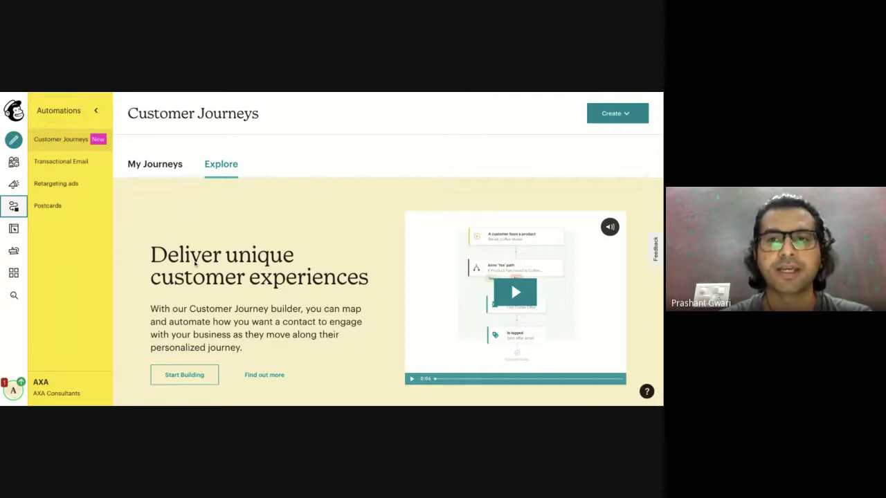
# Show the Create options for a customer journey or classic automation.
pyautogui.click(616, 113)
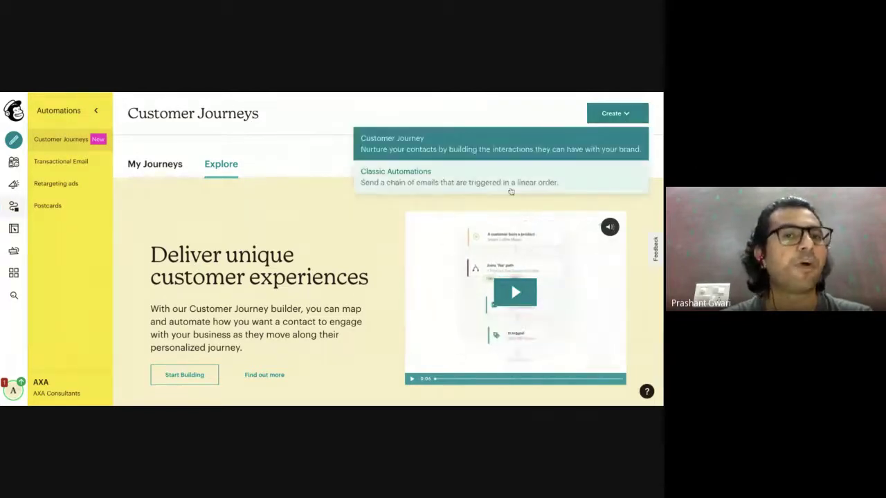
# Scroll through pre-built journey starters like Welcome new contacts and Recover abandoned carts.
pyautogui.scroll(-3, 301, 267)
pyautogui.scroll(-5, 300, 266)
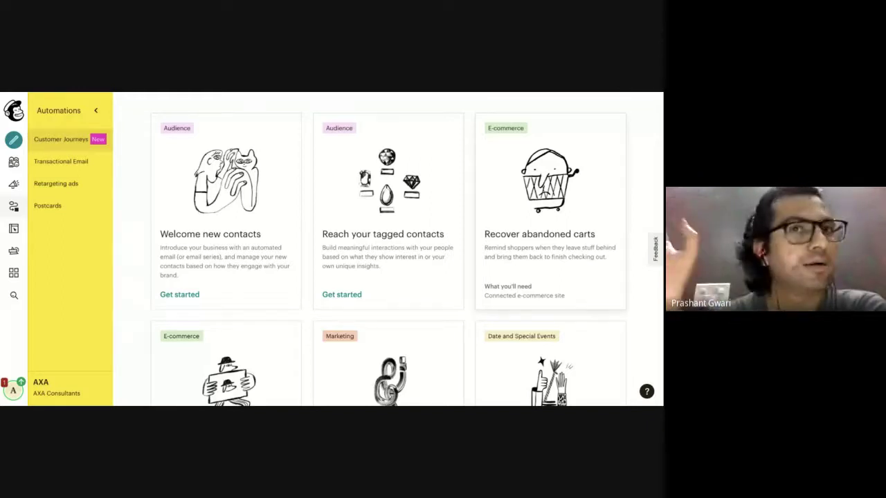
pyautogui.scroll(-3, 409, 249)
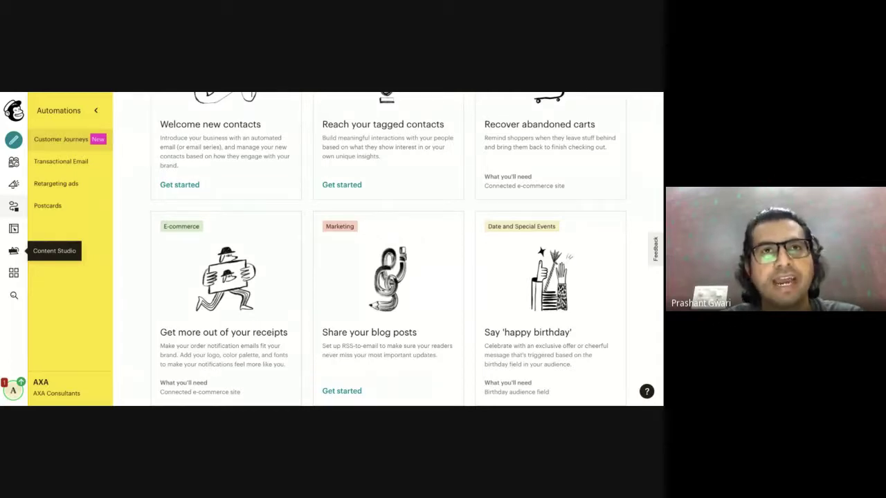
# Go via Content Studio to the 'Create a campaign that gets you noticed' page.
pyautogui.click(14, 250)
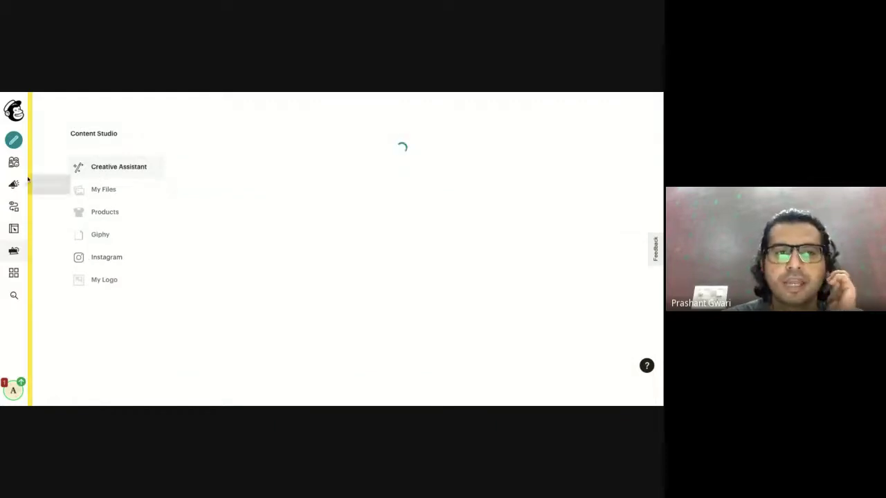
pyautogui.click(15, 143)
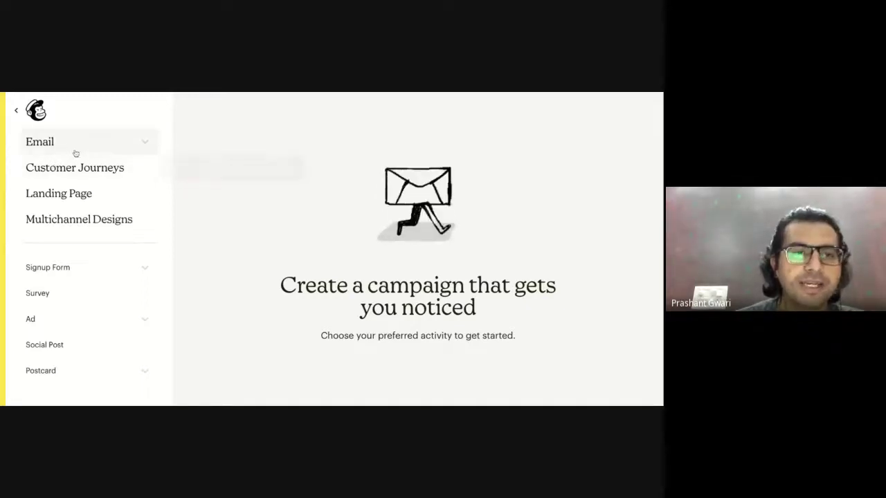
# Expand Email, look at Customer Journeys, and choose a Regular email campaign.
pyautogui.click(137, 149)
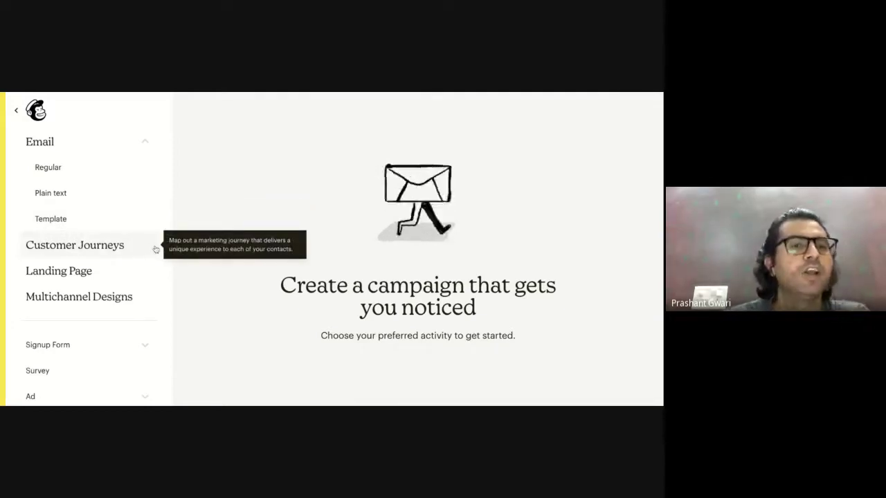
pyautogui.click(105, 245)
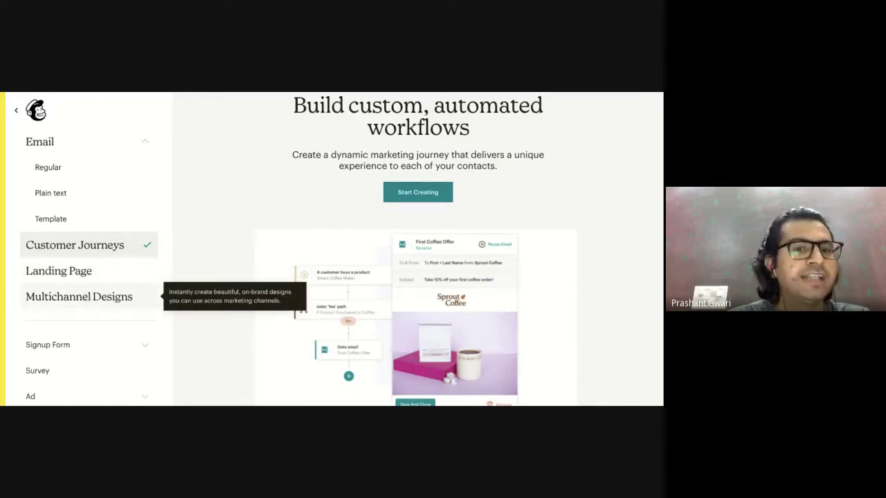
pyautogui.scroll(-1, 80, 309)
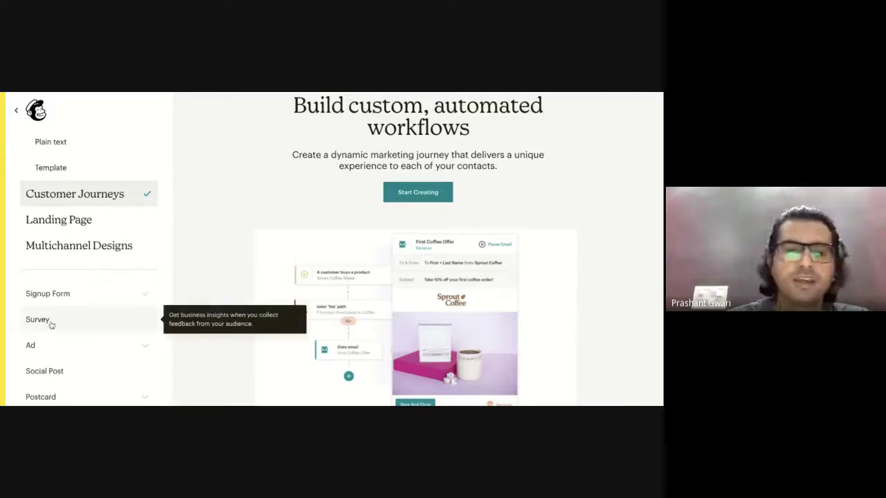
pyautogui.scroll(1, 72, 306)
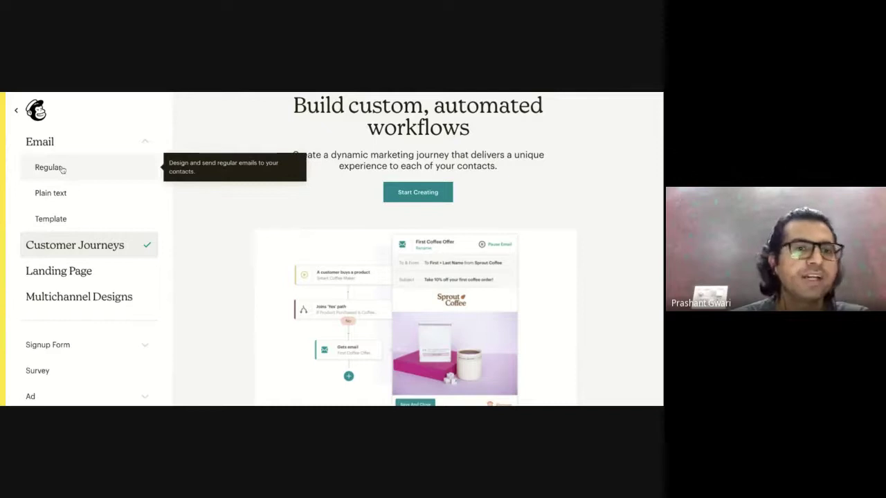
pyautogui.click(61, 169)
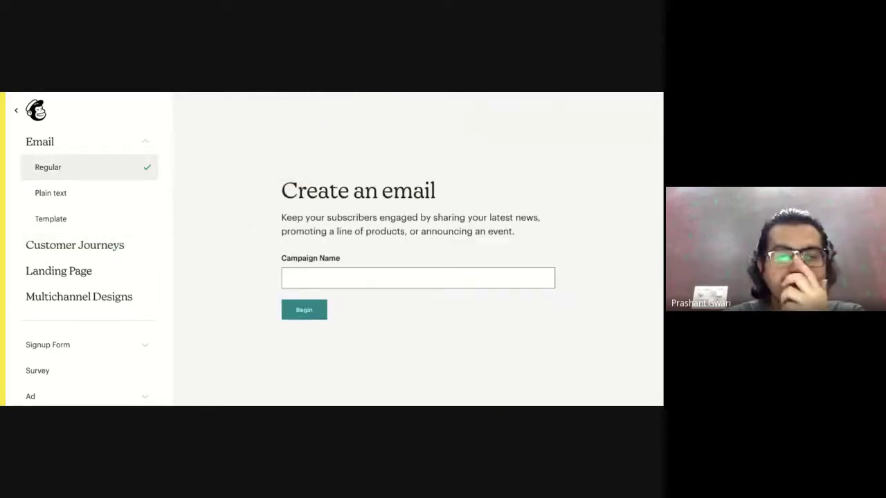
# Name the new email campaign 'Crash Course' and begin it.
pyautogui.click(331, 278)
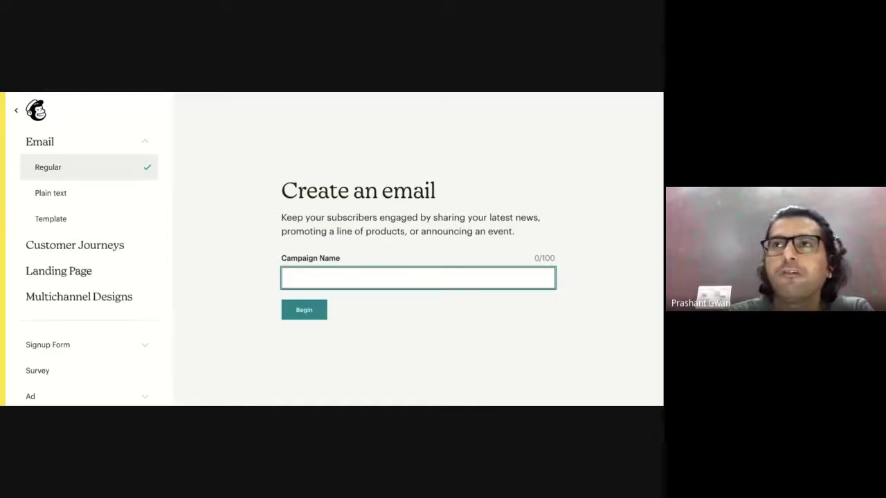
pyautogui.write('Crash')
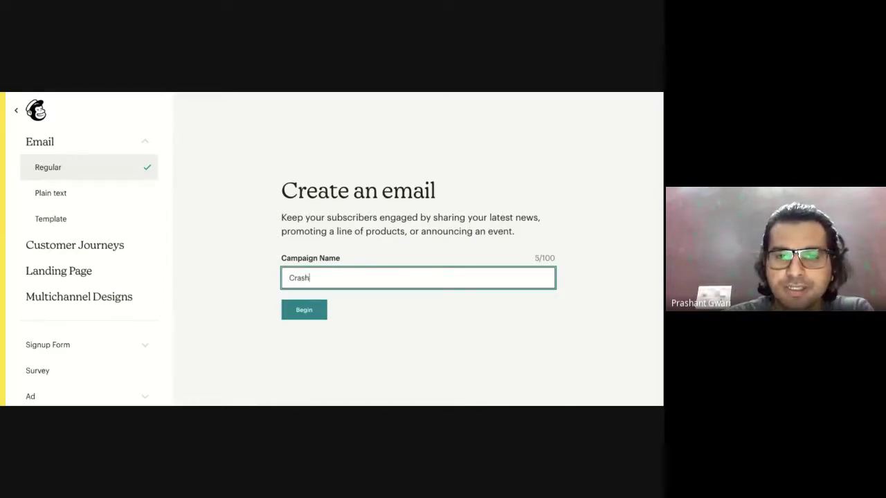
pyautogui.write(' Course')
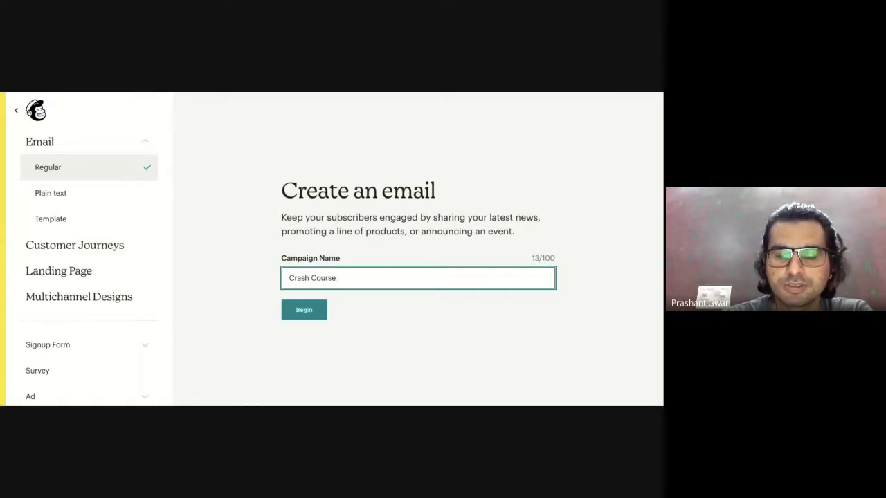
pyautogui.click(307, 312)
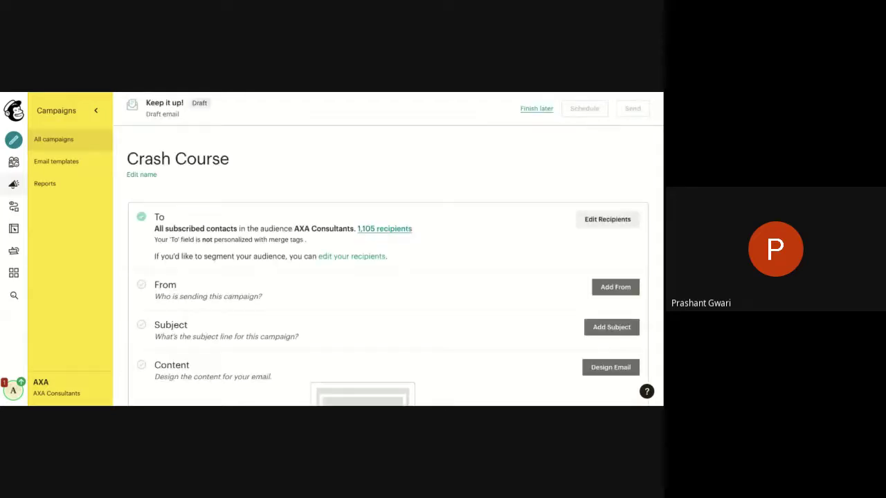
# Open the recipient editor in the Crash Course campaign's To section.
pyautogui.scroll(-1, 431, 311)
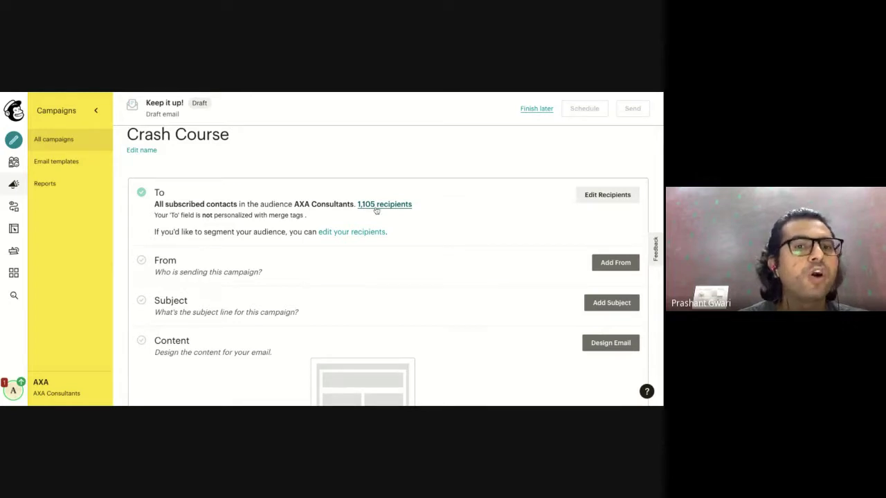
pyautogui.click(607, 195)
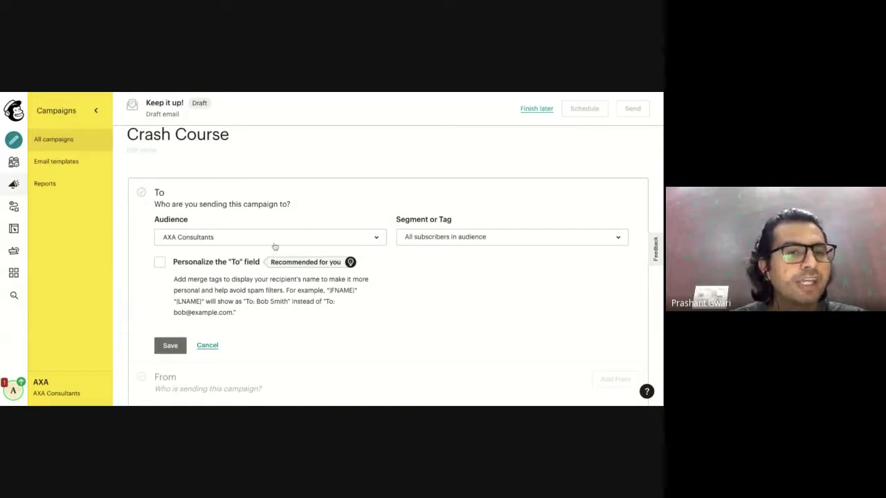
# Keep AXA Consultants as audience and 'All subscribers in audience' as segment.
pyautogui.click(361, 242)
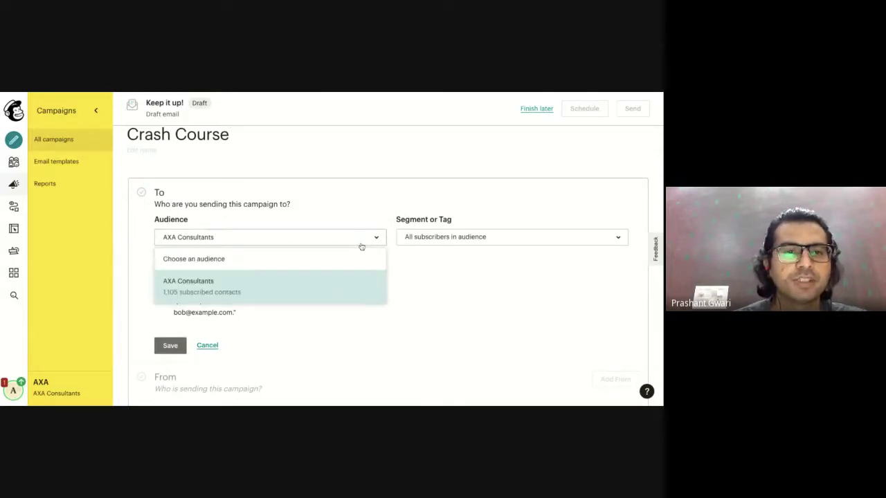
pyautogui.click(303, 242)
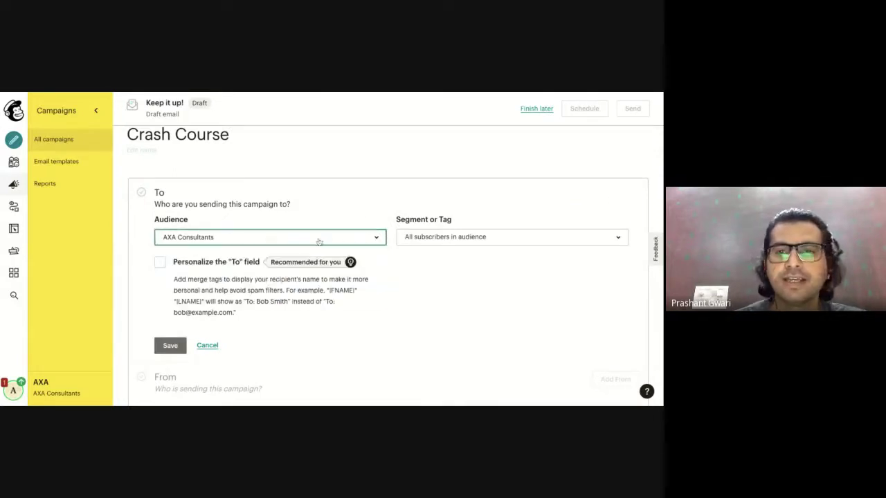
pyautogui.click(466, 237)
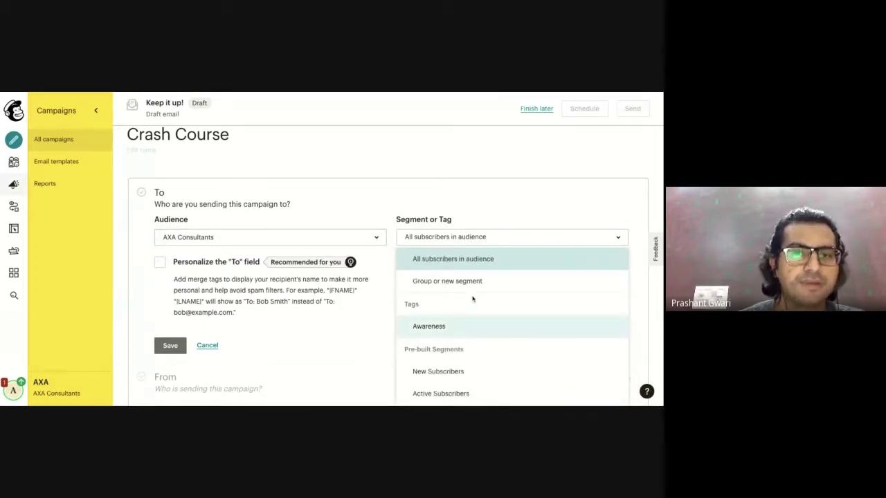
pyautogui.scroll(-1, 473, 299)
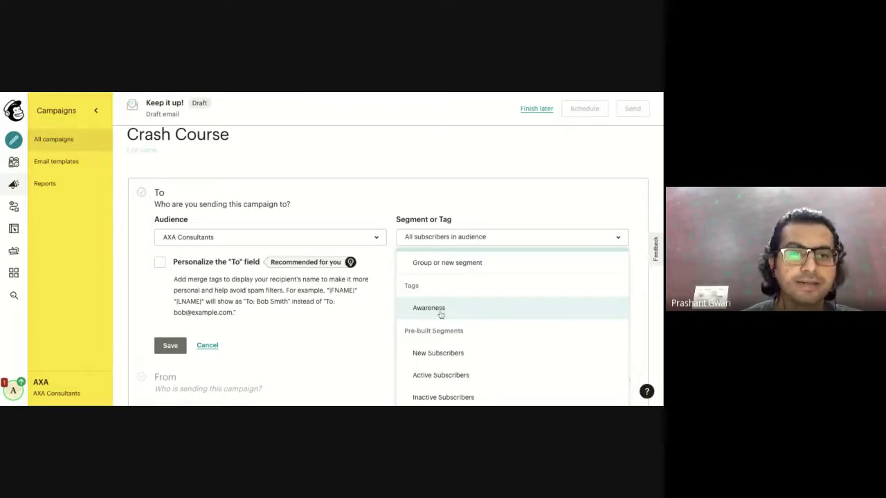
pyautogui.scroll(1, 440, 315)
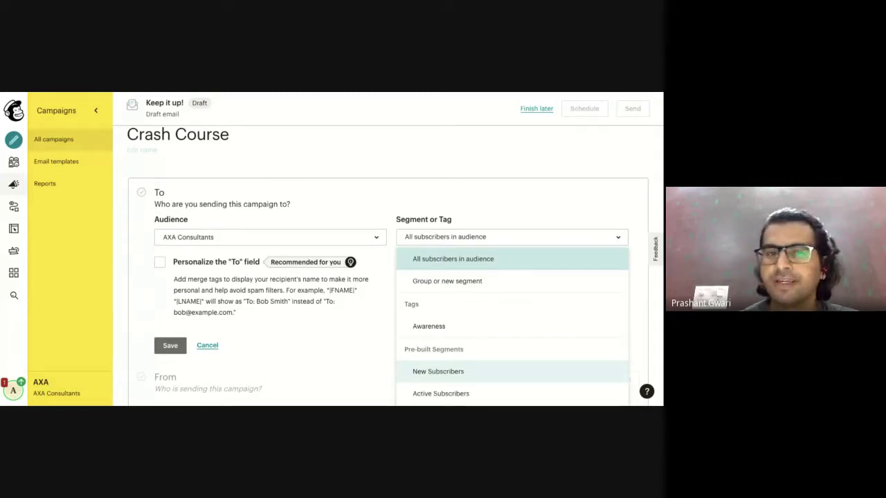
pyautogui.click(361, 348)
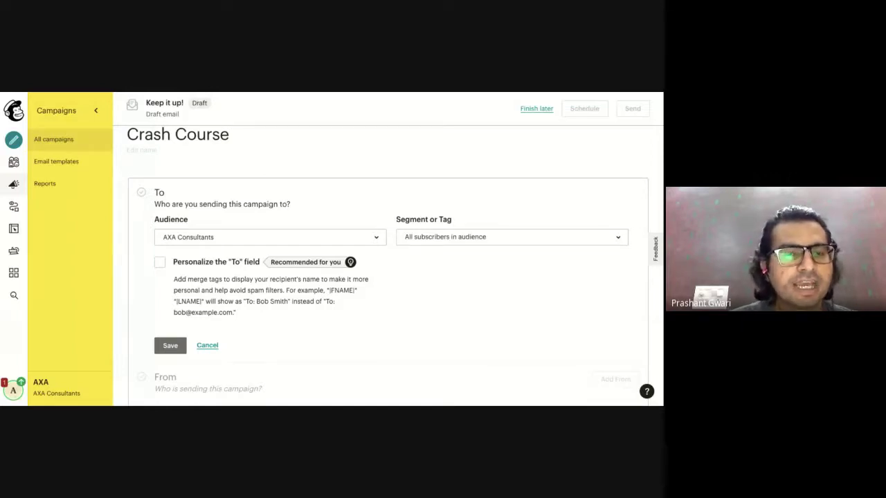
# Personalize the To field with the *|FNAME|* merge tag and save recipients.
pyautogui.click(160, 262)
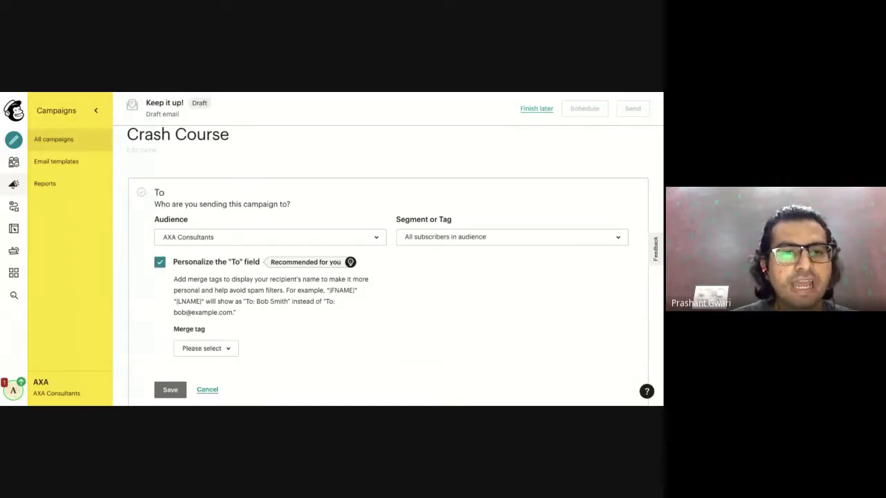
pyautogui.click(207, 350)
pyautogui.click(210, 312)
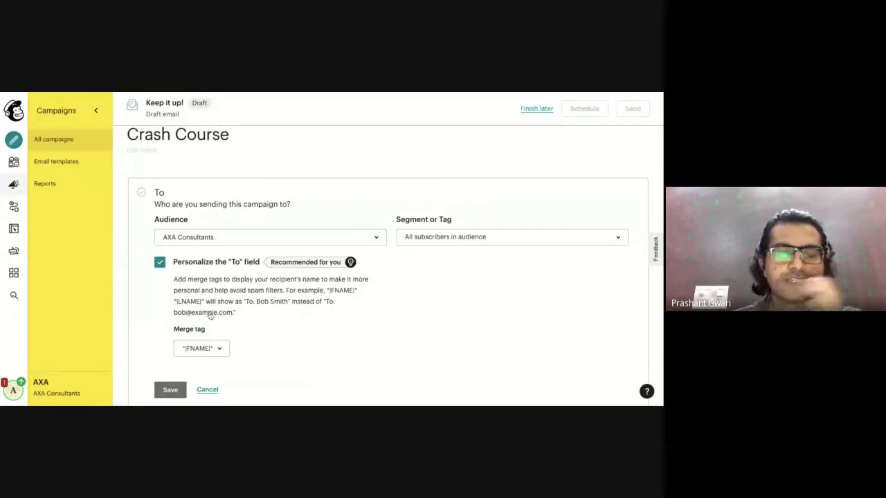
pyautogui.scroll(-2, 304, 355)
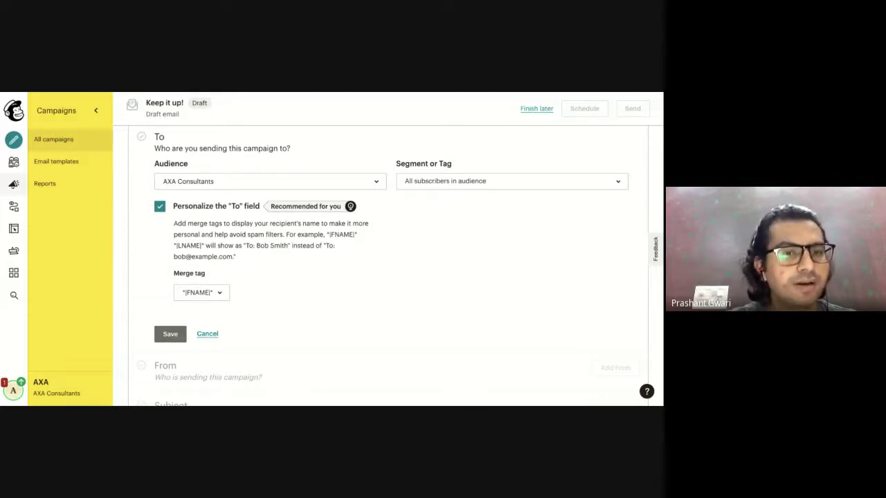
pyautogui.click(167, 338)
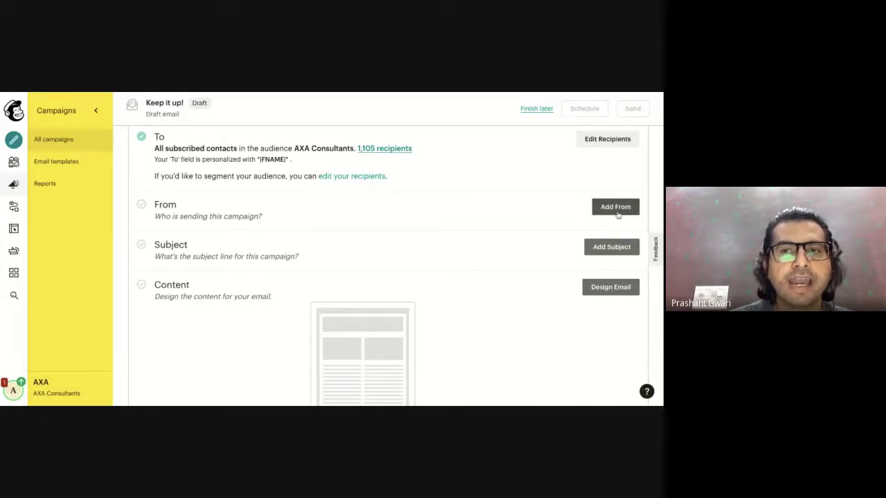
# Set and save AXA Consultants as the campaign's sender name.
pyautogui.click(617, 214)
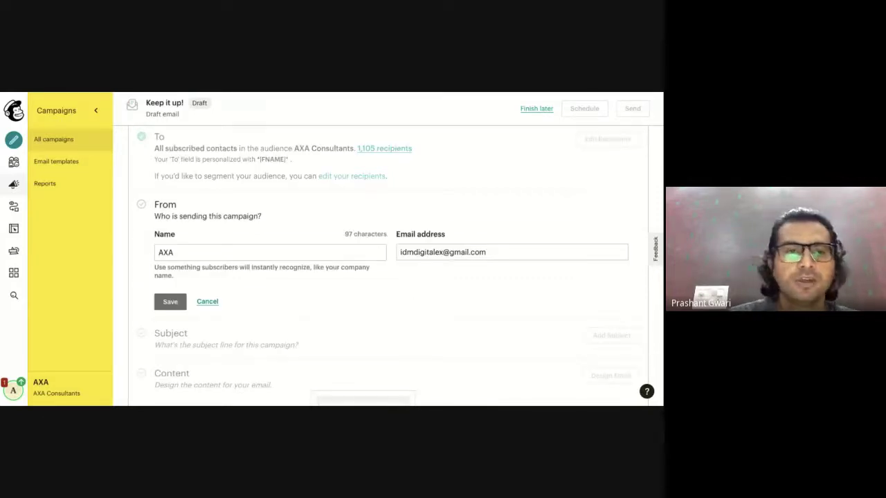
pyautogui.click(270, 251)
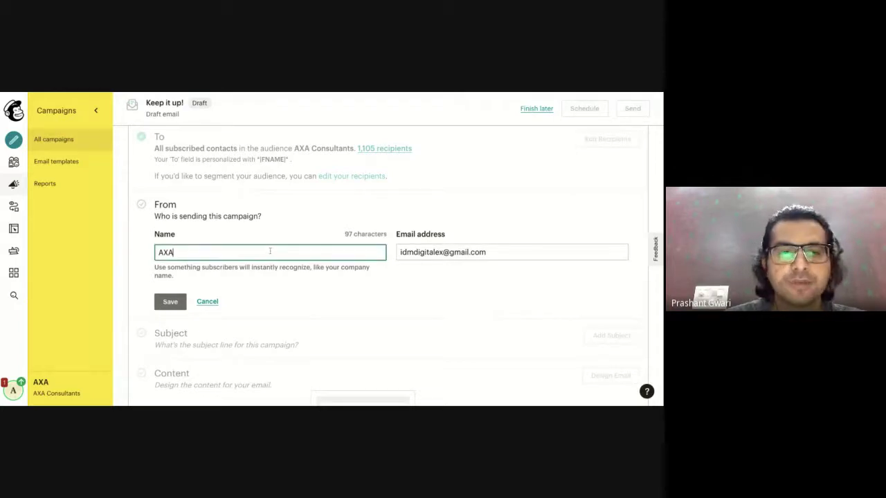
pyautogui.click(225, 263)
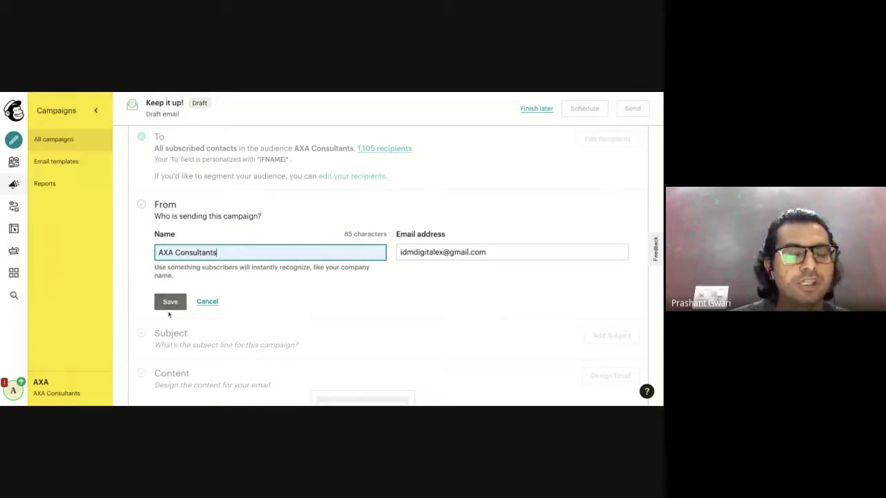
pyautogui.click(168, 314)
pyautogui.click(169, 305)
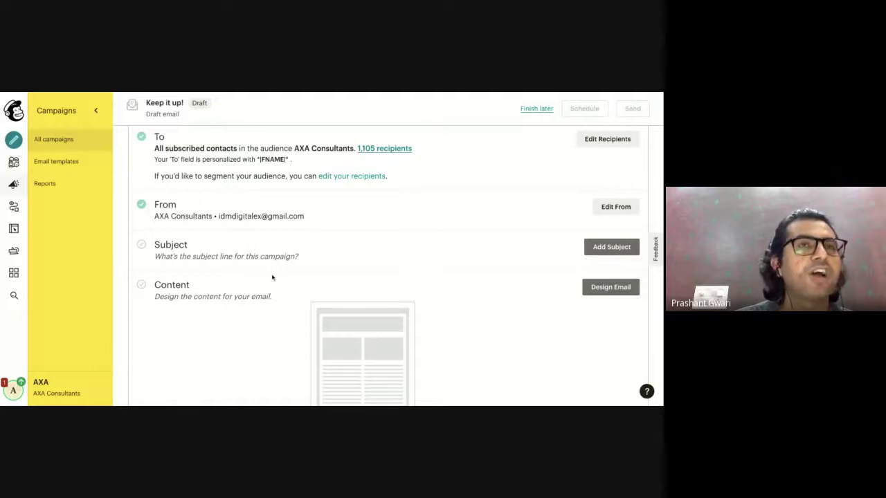
pyautogui.click(611, 253)
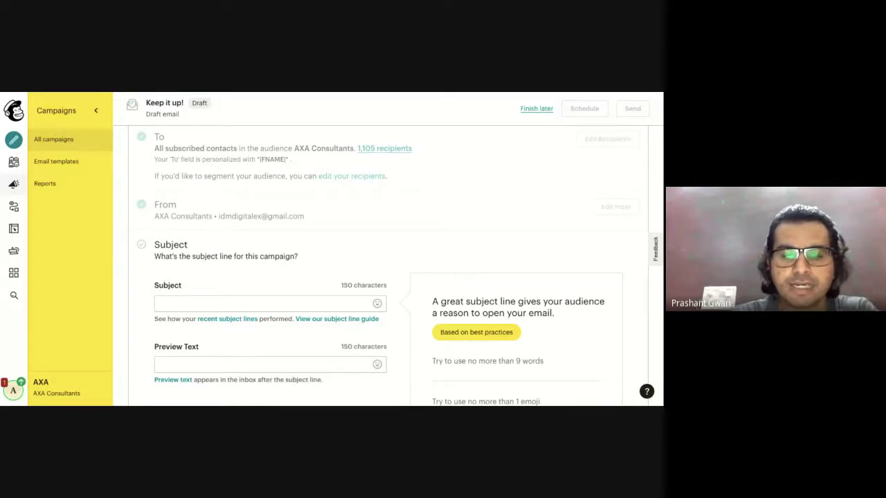
# Enter the subject 'Make Your Weekend More Productive By Attending 2-Days Crash Course on Digital Marketing', fixing typos.
pyautogui.click(270, 304)
pyautogui.write('Makw')
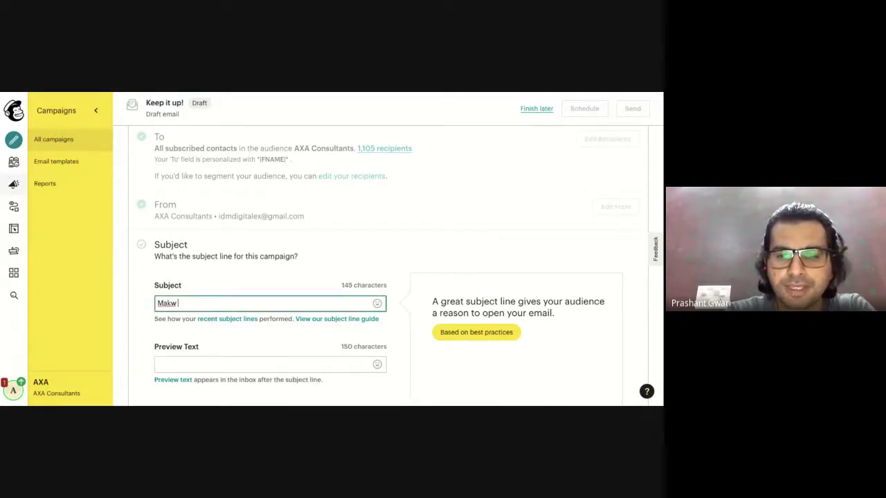
pyautogui.press('BackSpace')
pyautogui.press('BackSpace')
pyautogui.write('e Your')
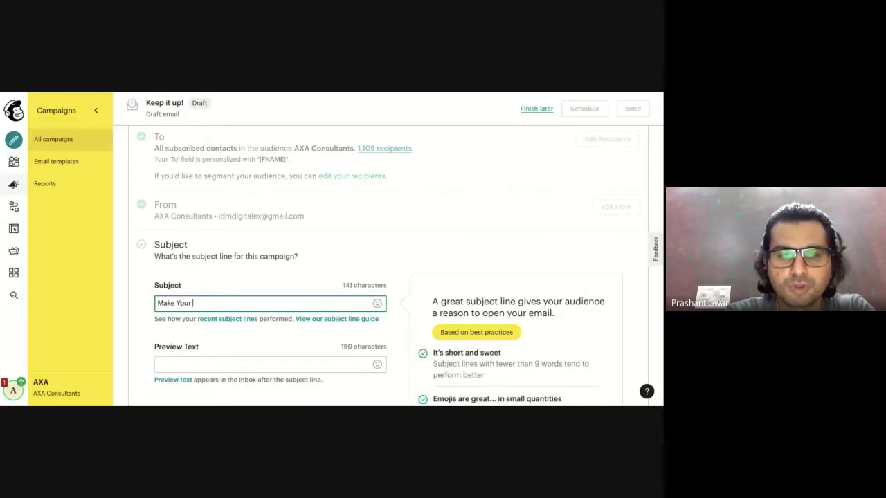
pyautogui.write(' Weekend')
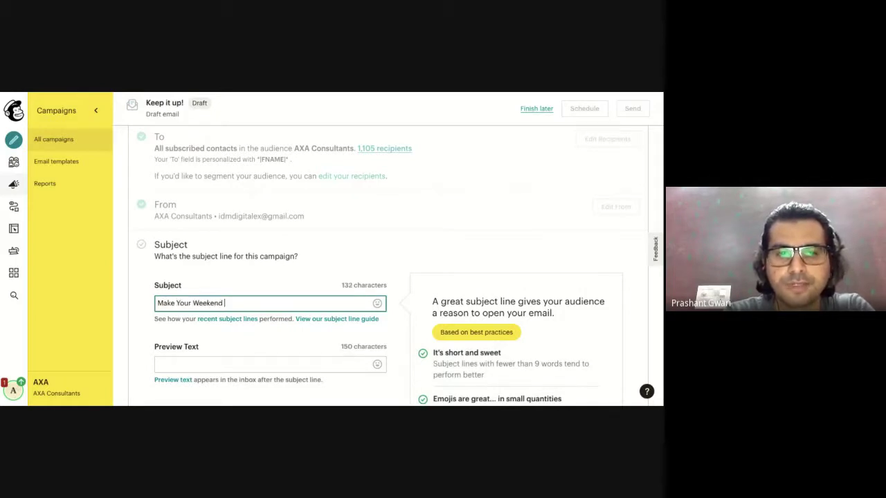
pyautogui.write(' Product')
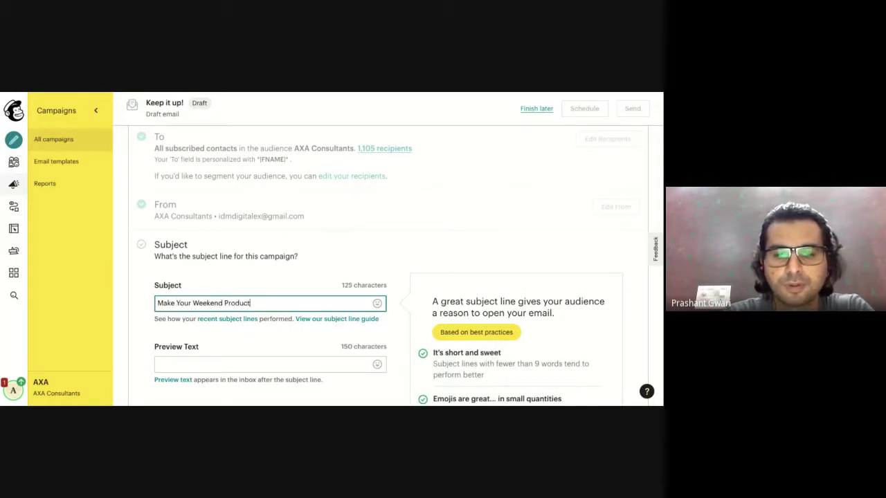
pyautogui.write('ive')
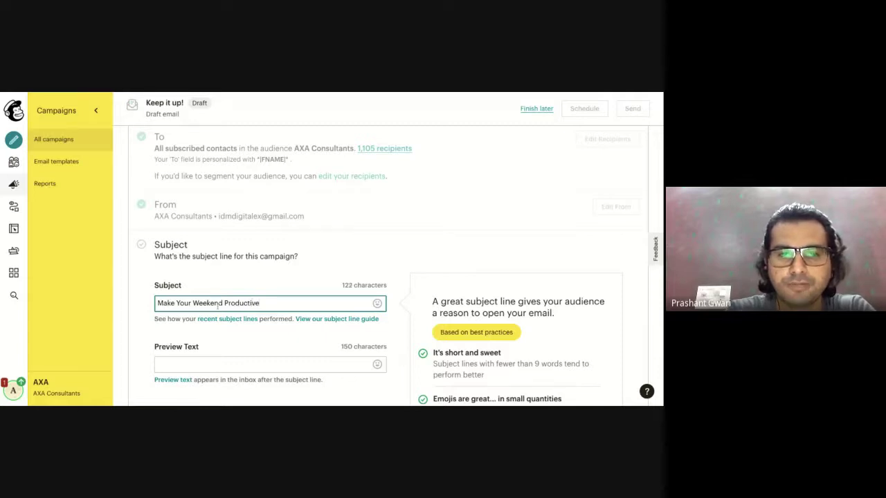
pyautogui.write('More')
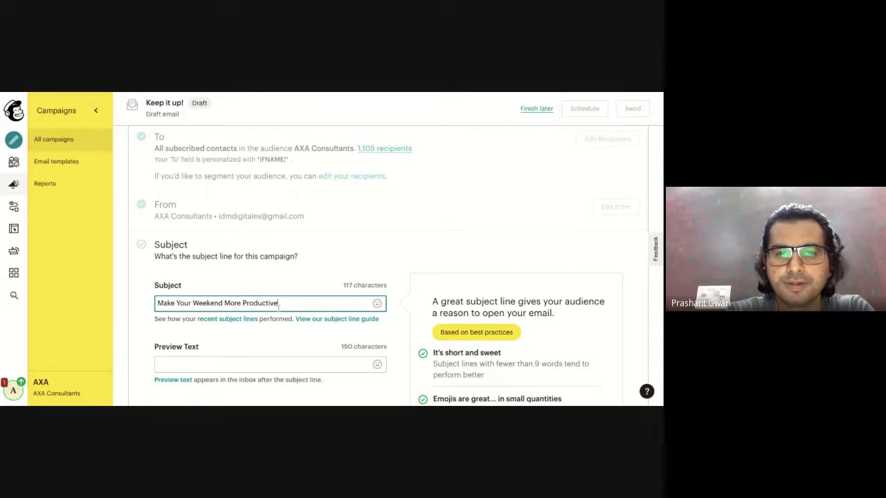
pyautogui.write('  By A')
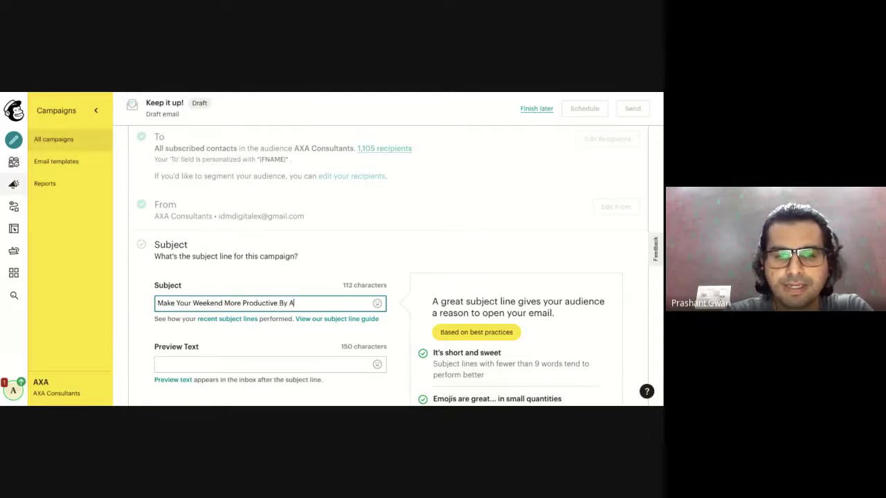
pyautogui.write('ttending')
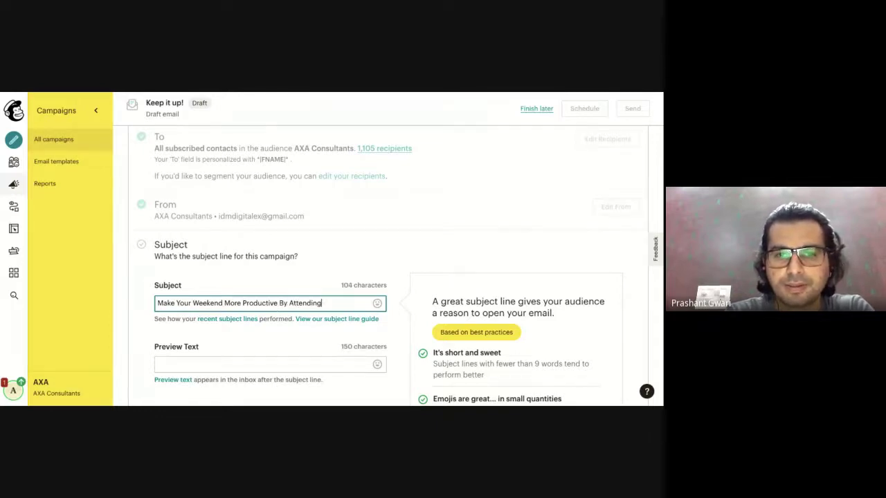
pyautogui.write(' 2-Days Ct')
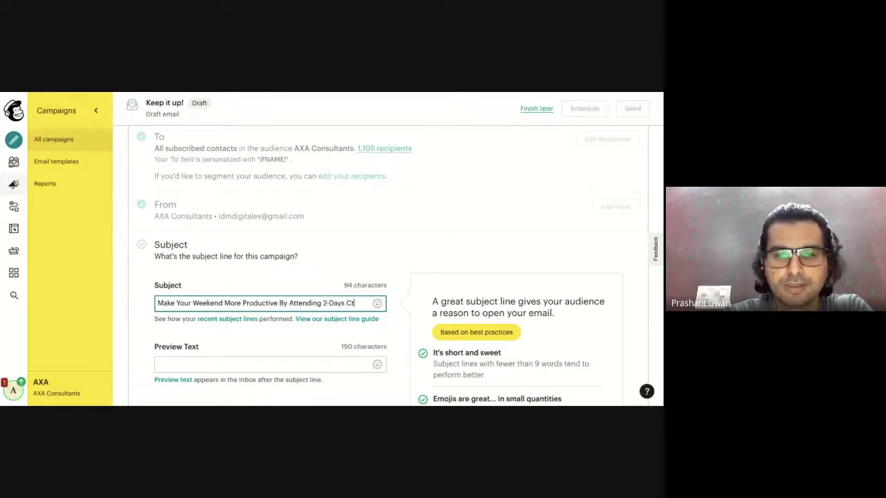
pyautogui.press('BackSpace')
pyautogui.write('rash C')
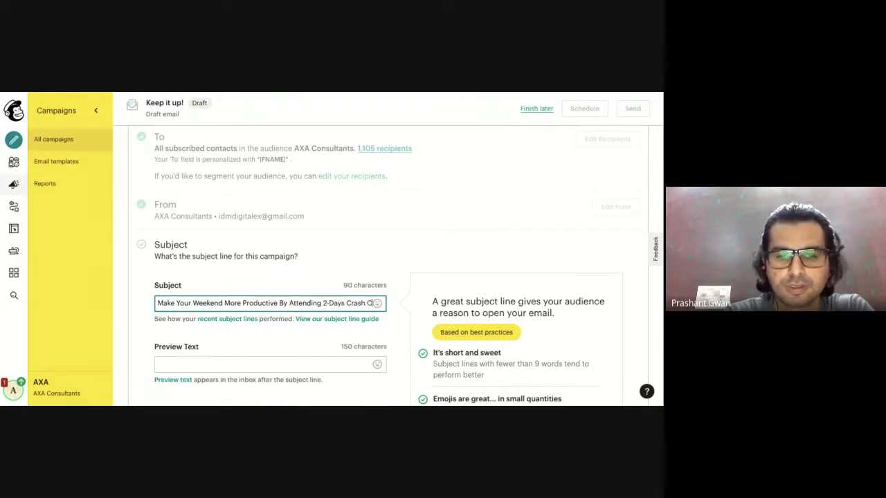
pyautogui.write('ourse on D')
pyautogui.press('BackSpace')
pyautogui.press('BackSpace')
pyautogui.press('BackSpace')
pyautogui.press('BackSpace')
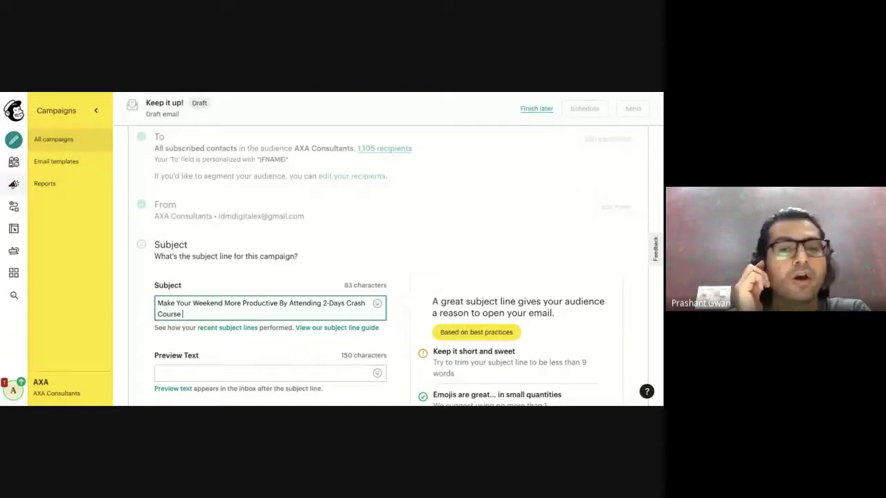
pyautogui.write('on Digital Marketing')
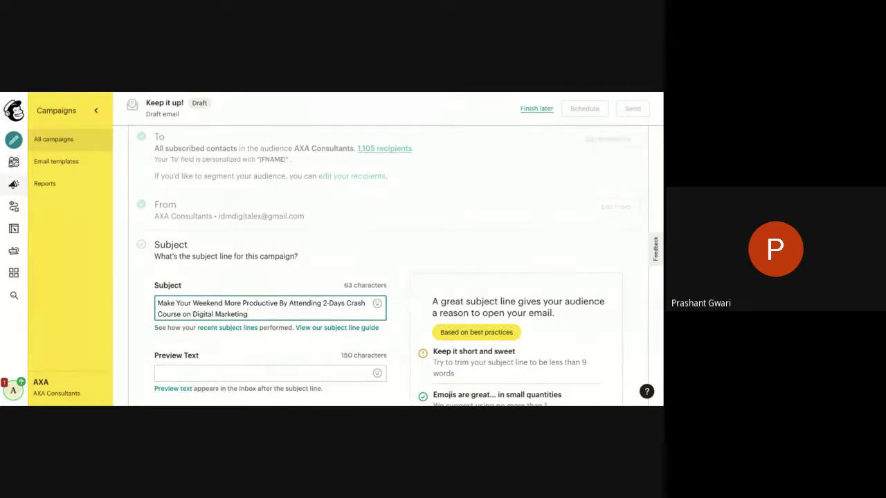
pyautogui.scroll(-1, 366, 363)
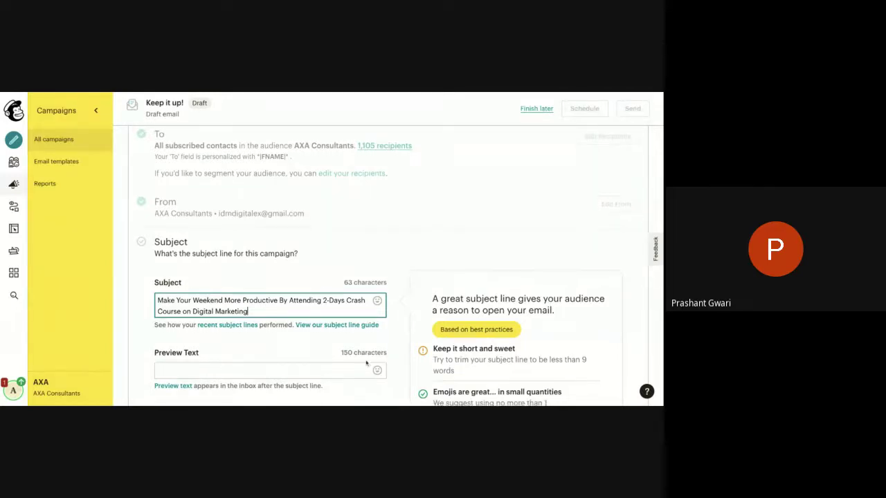
pyautogui.scroll(-1, 367, 363)
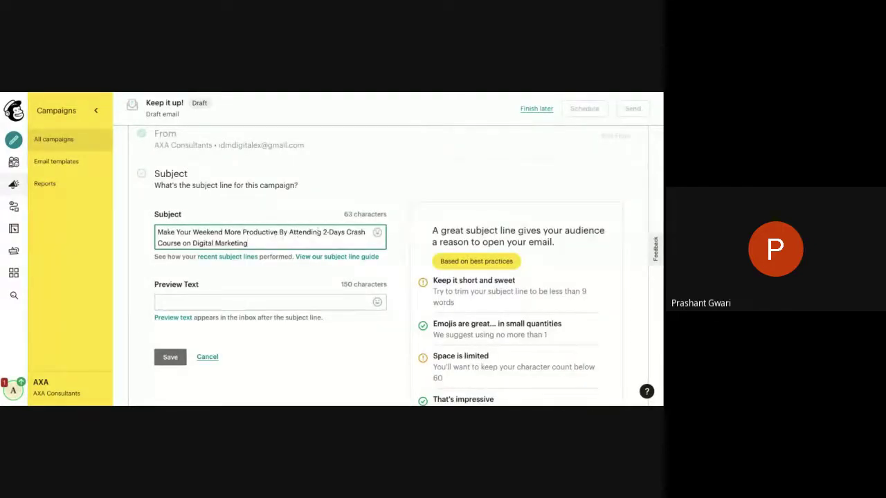
# Trim the subject's opening words so it reads '2-Days Crash Course on Digital Marketing'.
pyautogui.click(323, 236)
pyautogui.press('BackSpace')
pyautogui.press('BackSpace')
pyautogui.press('BackSpace')
pyautogui.press('BackSpace')
pyautogui.press('BackSpace')
pyautogui.press('BackSpace')
pyautogui.press('BackSpace')
pyautogui.press('BackSpace')
pyautogui.press('BackSpace')
pyautogui.press('BackSpace')
pyautogui.press('BackSpace')
pyautogui.press('BackSpace')
pyautogui.press('BackSpace')
pyautogui.press('BackSpace')
pyautogui.press('BackSpace')
pyautogui.press('BackSpace')
pyautogui.press('BackSpace')
pyautogui.press('BackSpace')
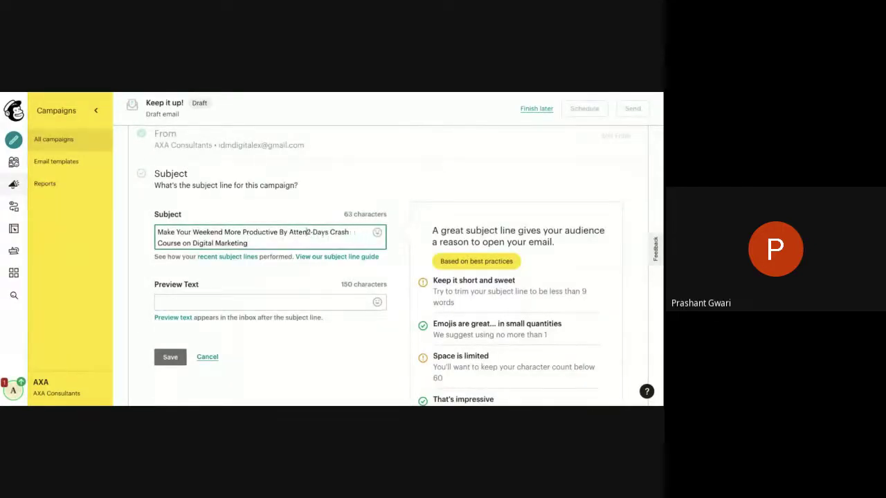
pyautogui.press('BackSpace')
pyautogui.press('BackSpace')
pyautogui.press('BackSpace')
pyautogui.press('BackSpace')
pyautogui.press('BackSpace')
pyautogui.press('BackSpace')
pyautogui.press('BackSpace')
pyautogui.press('BackSpace')
pyautogui.press('BackSpace')
pyautogui.press('BackSpace')
pyautogui.press('BackSpace')
pyautogui.press('BackSpace')
pyautogui.press('BackSpace')
pyautogui.press('BackSpace')
pyautogui.press('BackSpace')
pyautogui.press('BackSpace')
pyautogui.press('BackSpace')
pyautogui.press('BackSpace')
pyautogui.press('BackSpace')
pyautogui.press('BackSpace')
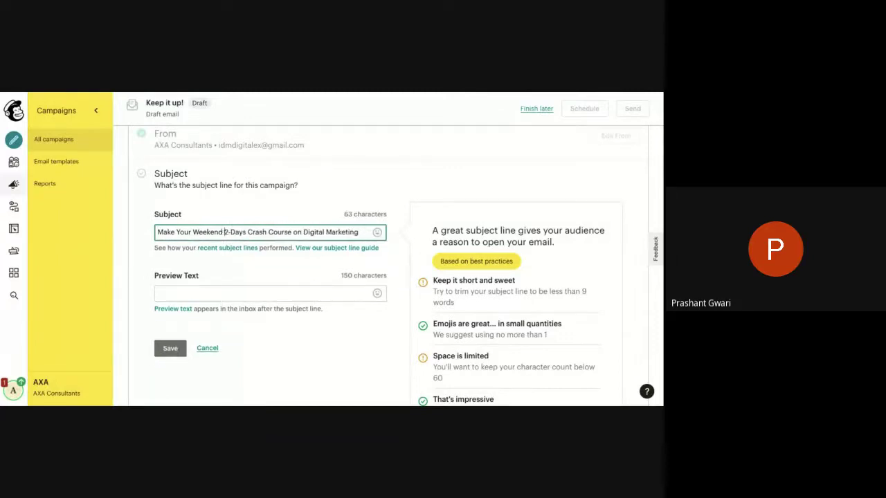
pyautogui.press('BackSpace')
pyautogui.press('BackSpace')
pyautogui.press('BackSpace')
pyautogui.press('BackSpace')
pyautogui.press('BackSpace')
pyautogui.press('BackSpace')
pyautogui.press('BackSpace')
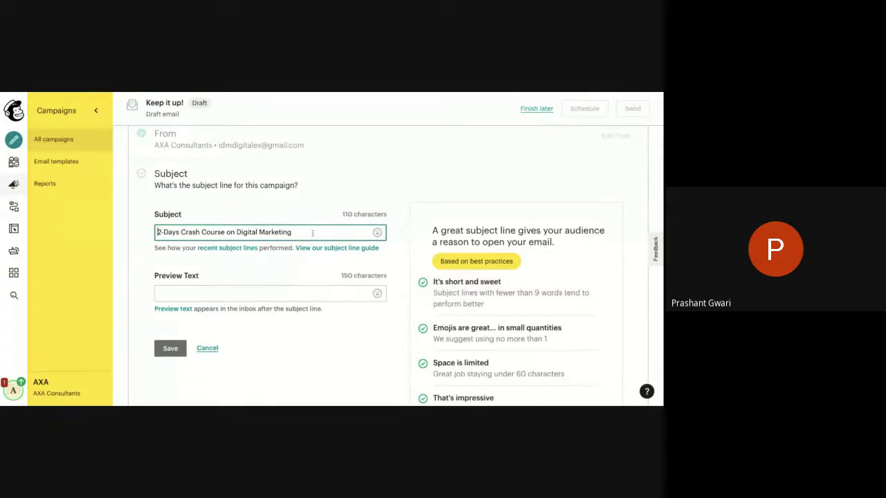
pyautogui.scroll(-1, 500, 339)
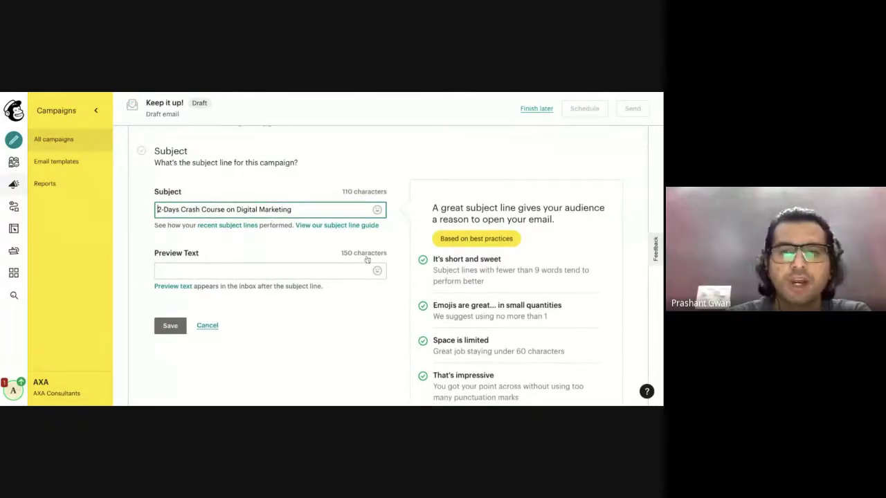
pyautogui.scroll(-2, 429, 314)
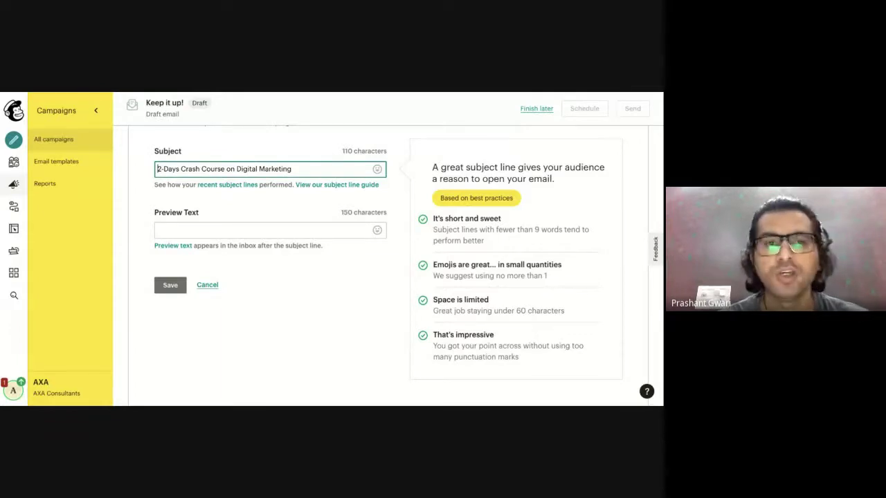
pyautogui.click(259, 231)
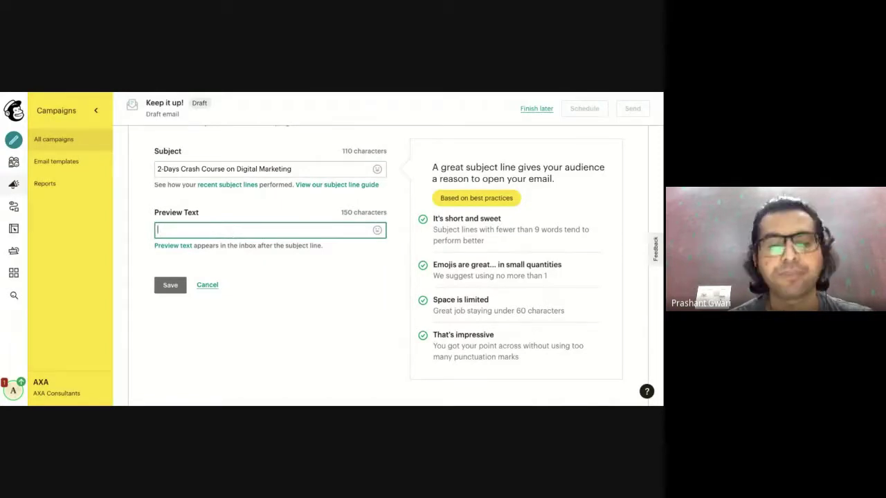
# Add preview text 'Learn Digital Marketing From Industry Experts' and save the subject settings.
pyautogui.write('H')
pyautogui.press('BackSpace')
pyautogui.write('Le')
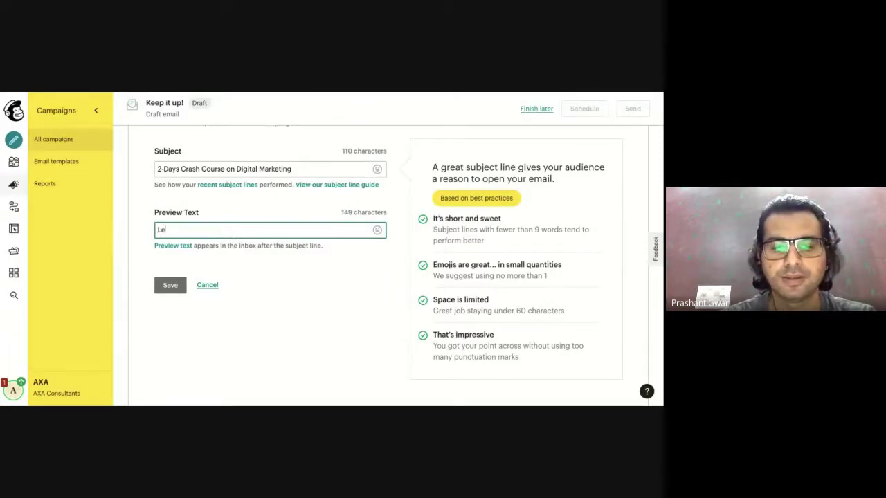
pyautogui.write('arn Digital')
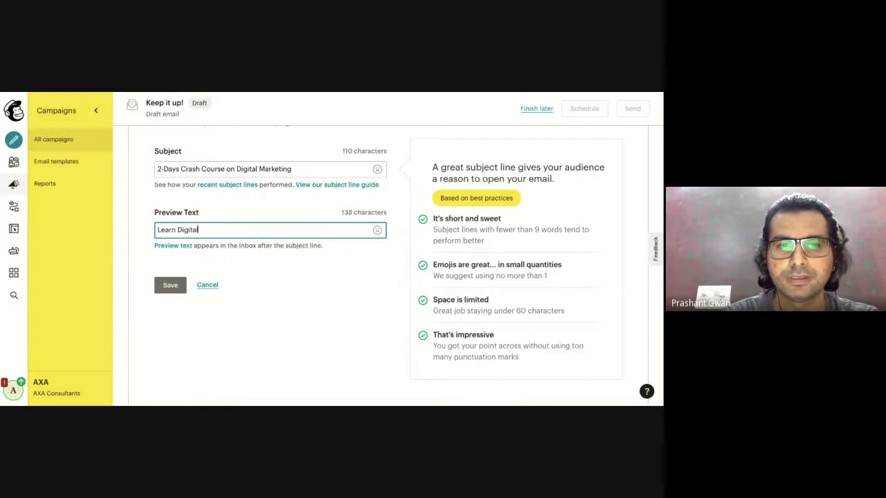
pyautogui.write(' Marketing ')
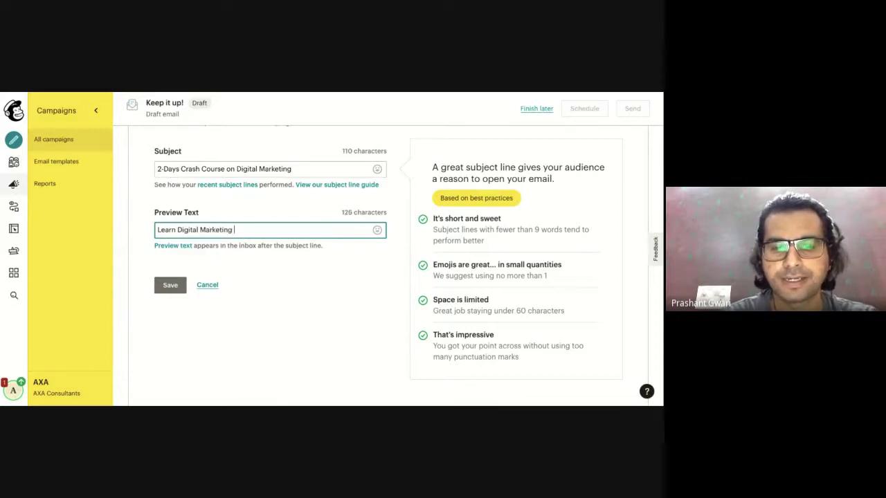
pyautogui.write('From Ind')
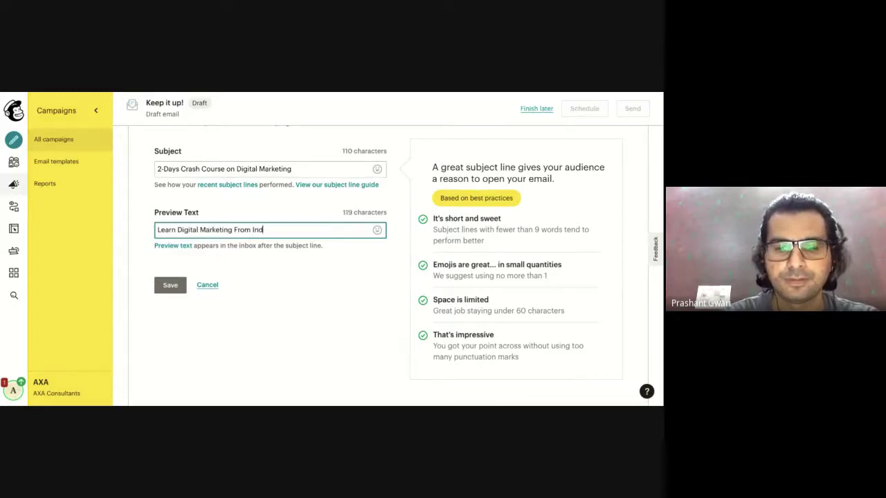
pyautogui.write('us')
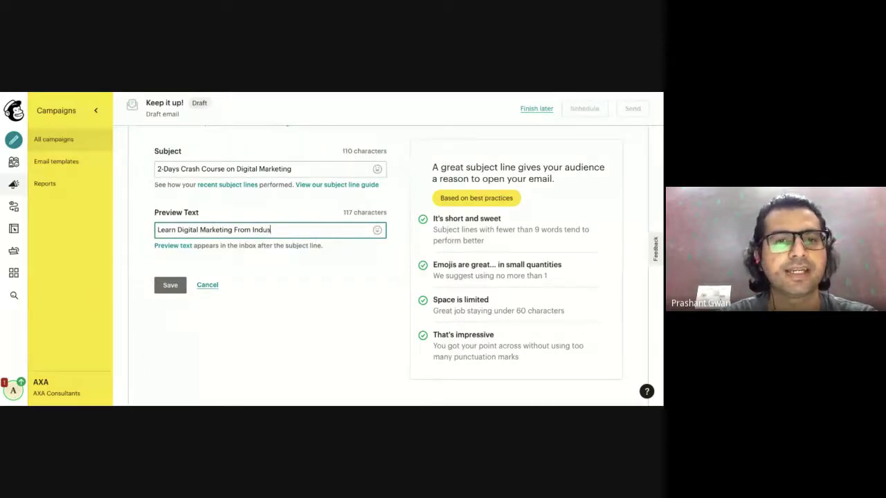
pyautogui.write('try Experts')
pyautogui.click(232, 230)
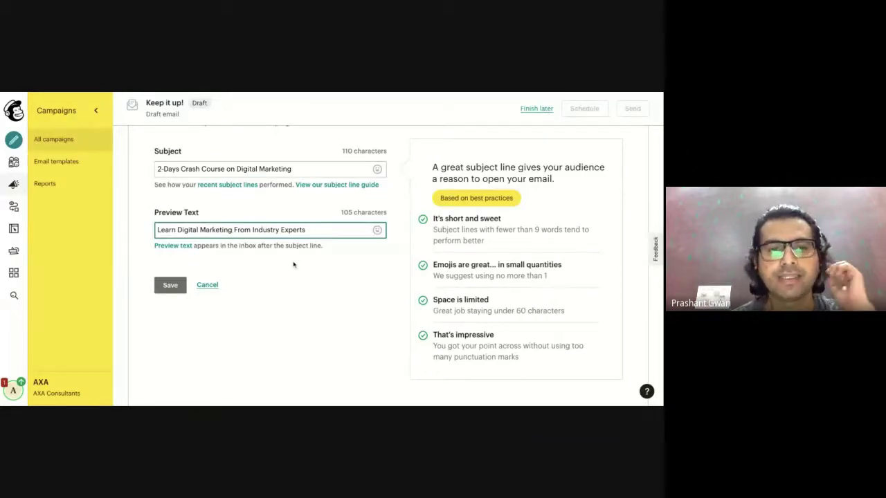
pyautogui.click(170, 286)
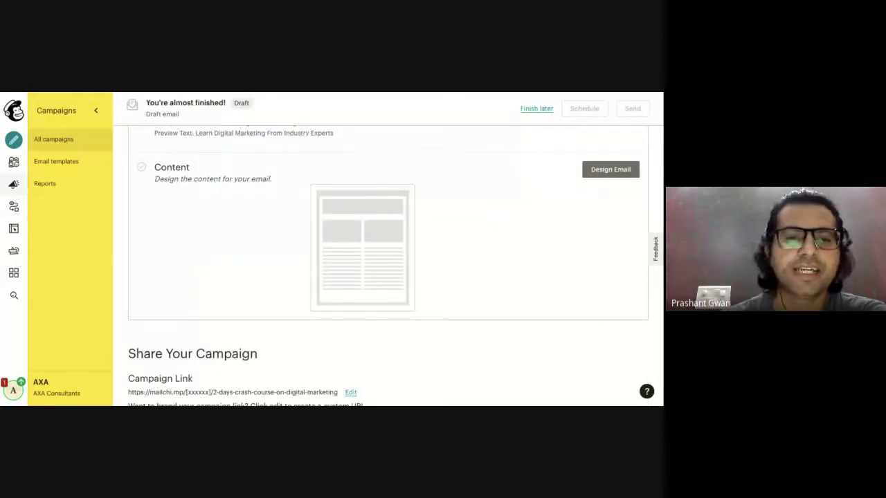
# Choose Design Email in the checklist's Content section to begin the email content.
pyautogui.scroll(5, 388, 265)
pyautogui.scroll(-3, 388, 265)
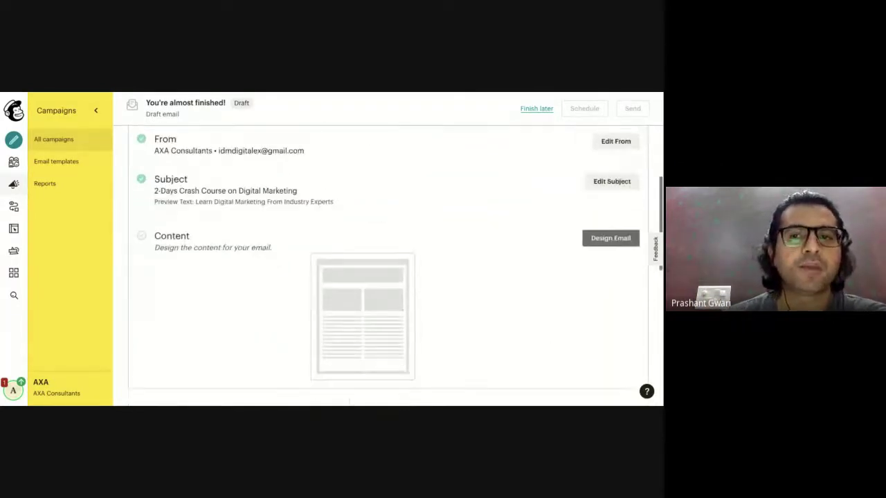
pyautogui.click(605, 240)
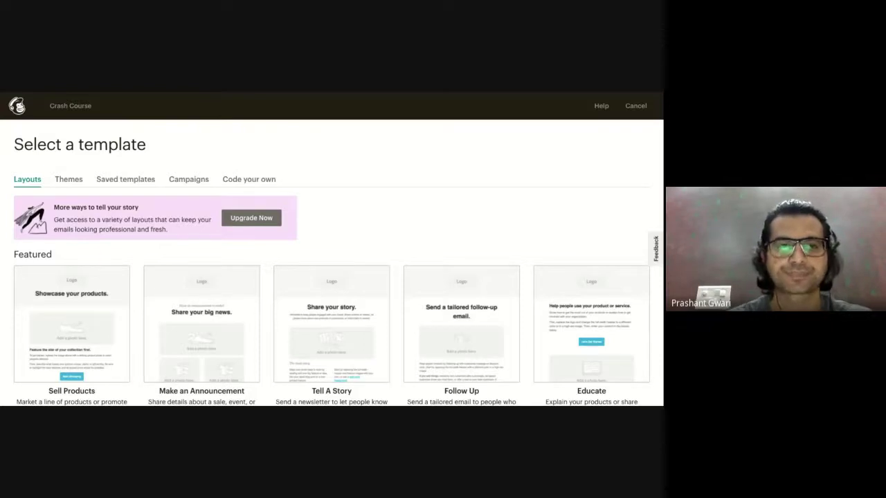
pyautogui.scroll(-2, 461, 325)
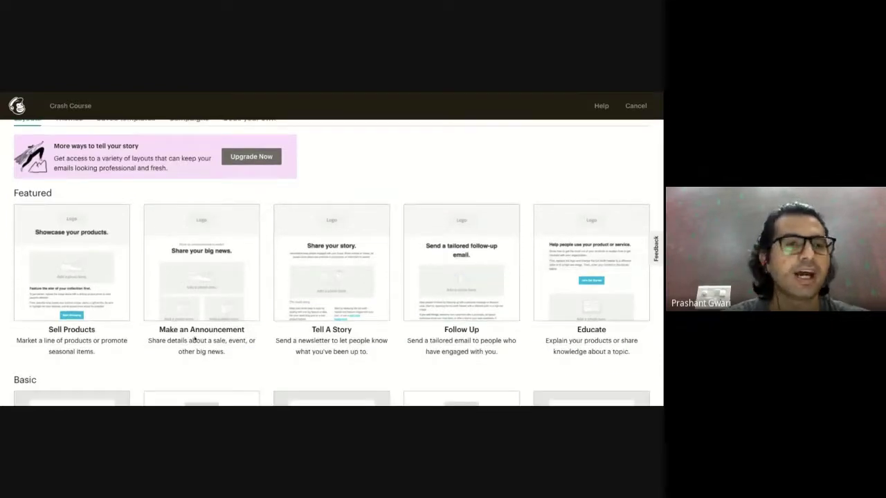
pyautogui.scroll(-2, 194, 339)
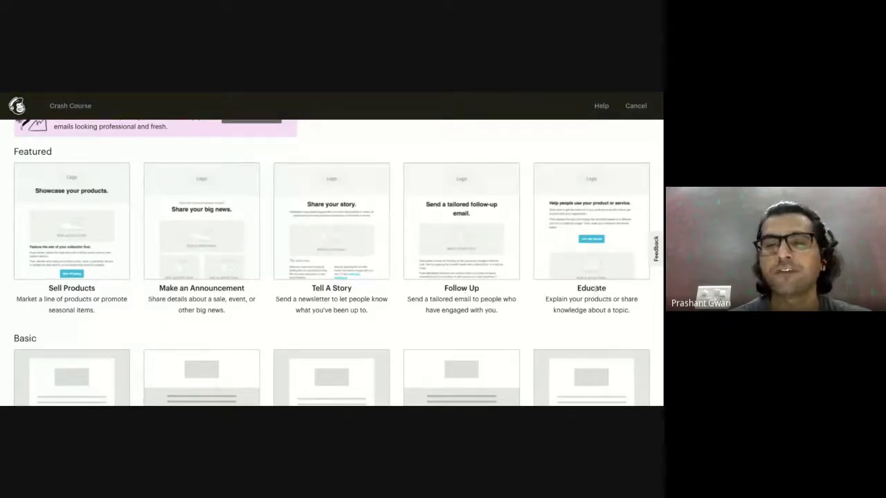
pyautogui.scroll(-3, 595, 289)
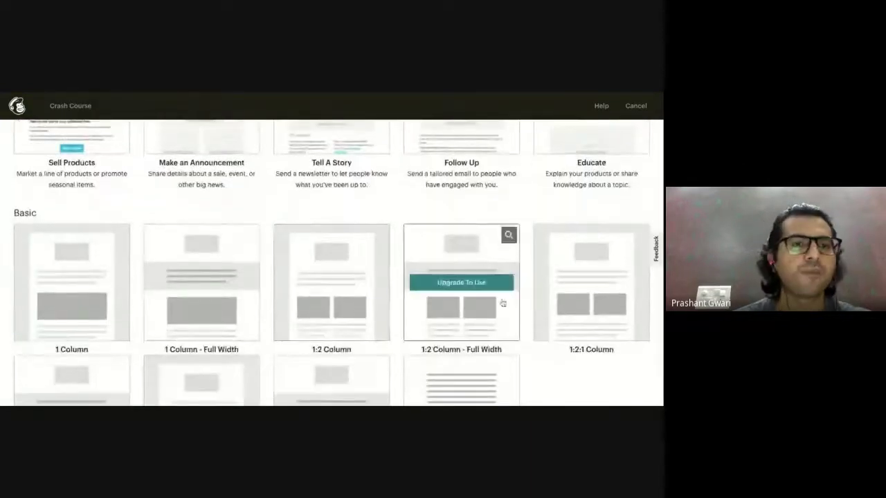
pyautogui.scroll(4, 503, 303)
pyautogui.scroll(-4, 91, 220)
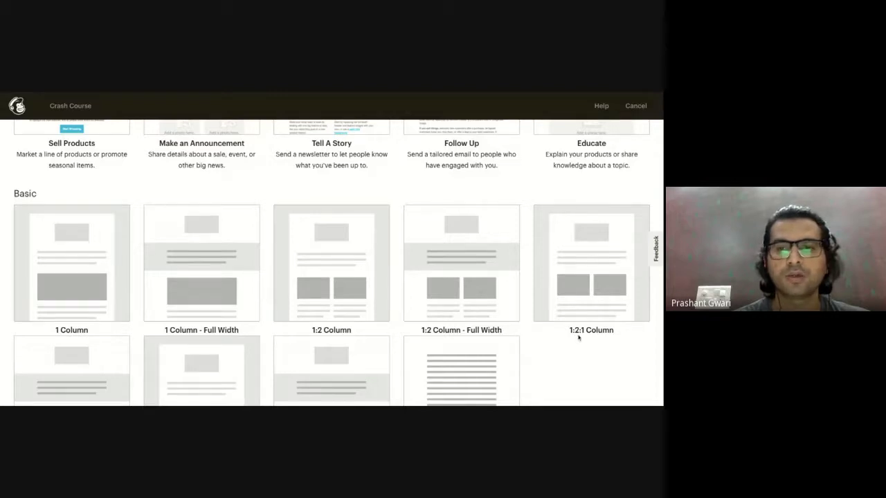
pyautogui.scroll(-1, 457, 306)
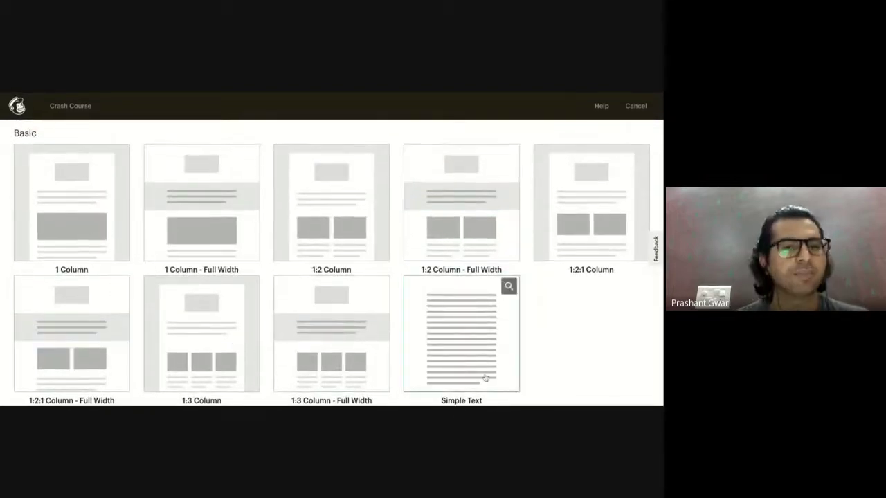
pyautogui.scroll(5, 333, 241)
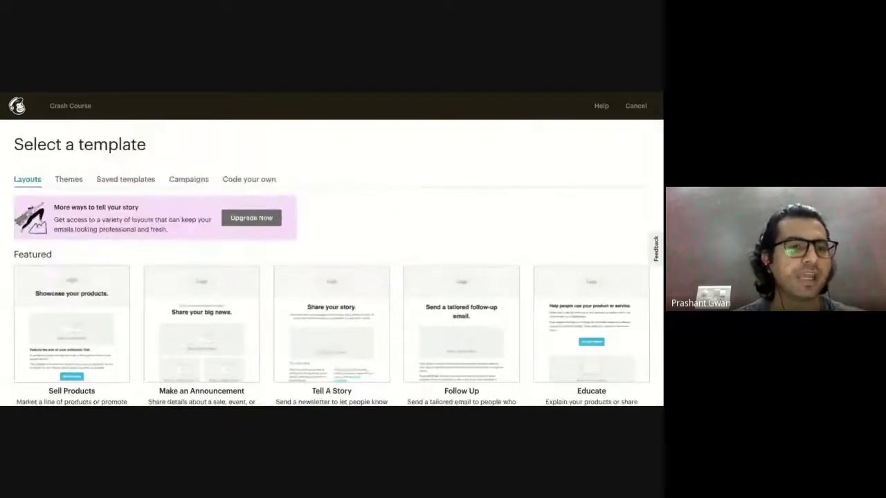
pyautogui.click(69, 178)
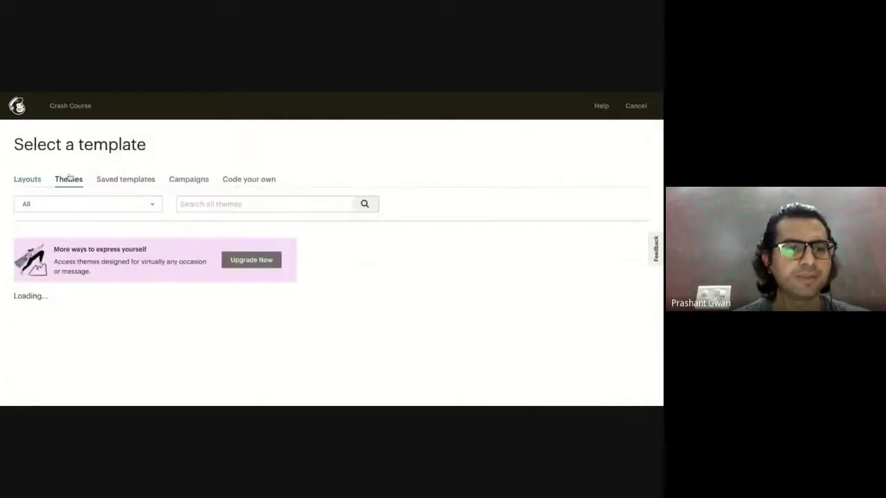
pyautogui.scroll(-3, 146, 296)
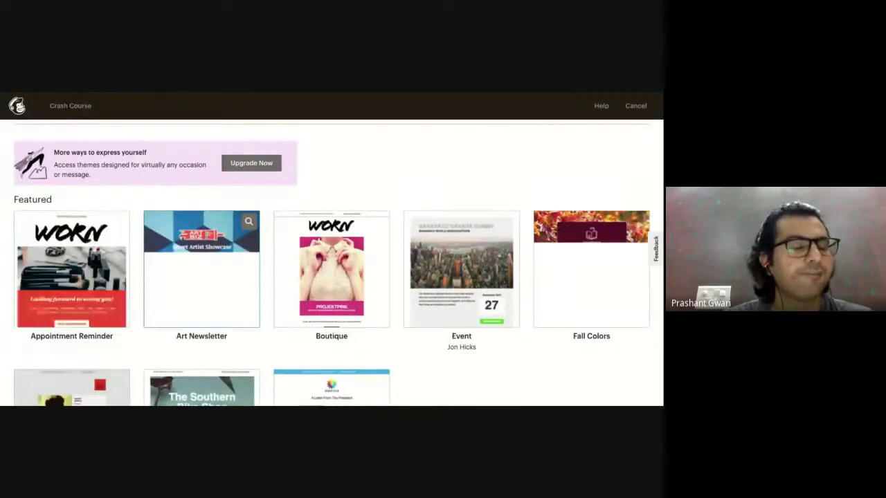
pyautogui.scroll(3, 201, 312)
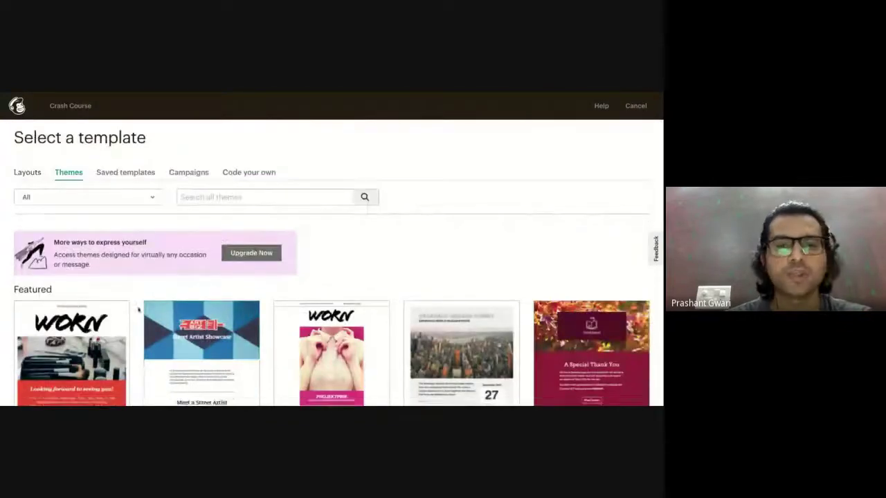
pyautogui.scroll(-3, 138, 310)
pyautogui.scroll(-2, 346, 321)
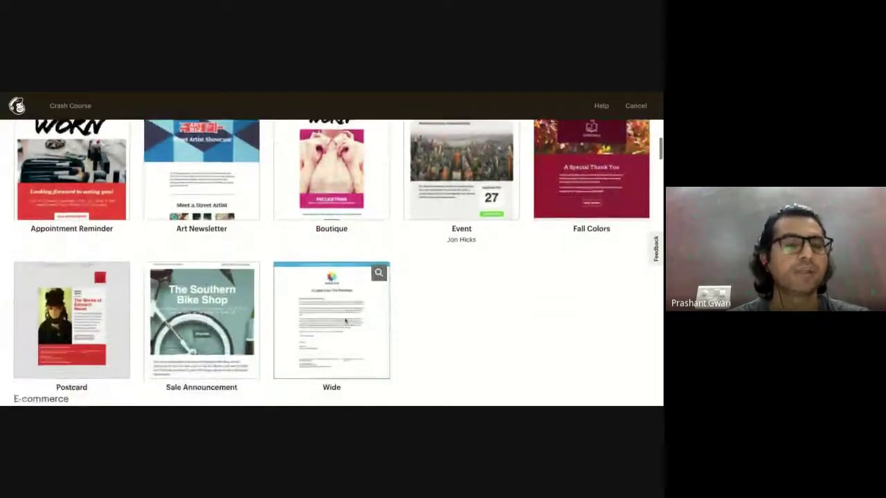
pyautogui.scroll(-3, 345, 321)
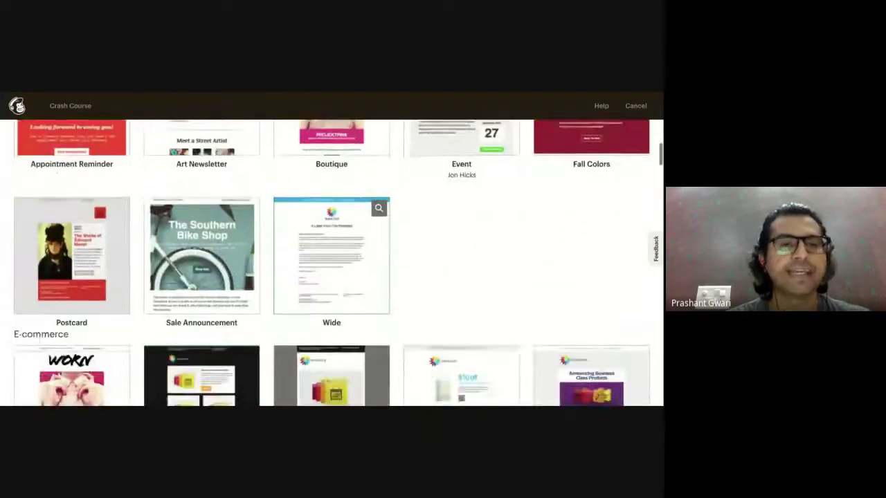
pyautogui.scroll(-3, 331, 318)
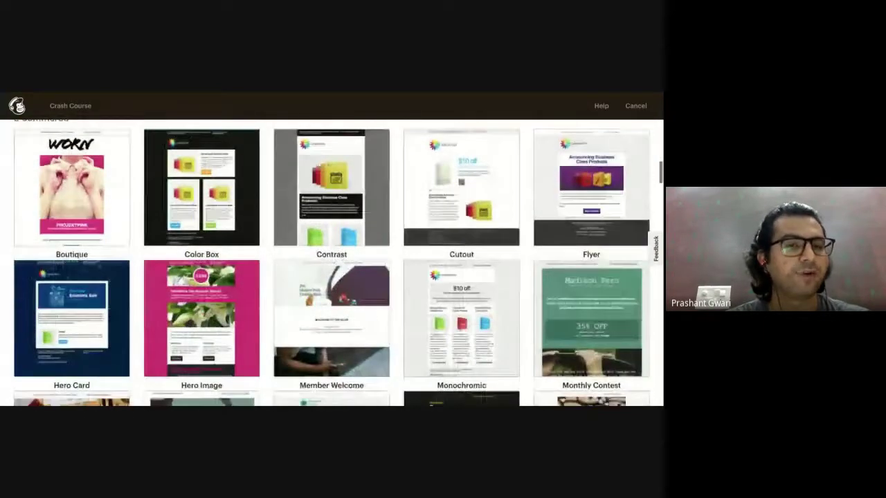
pyautogui.scroll(-2, 332, 319)
pyautogui.scroll(10, 331, 319)
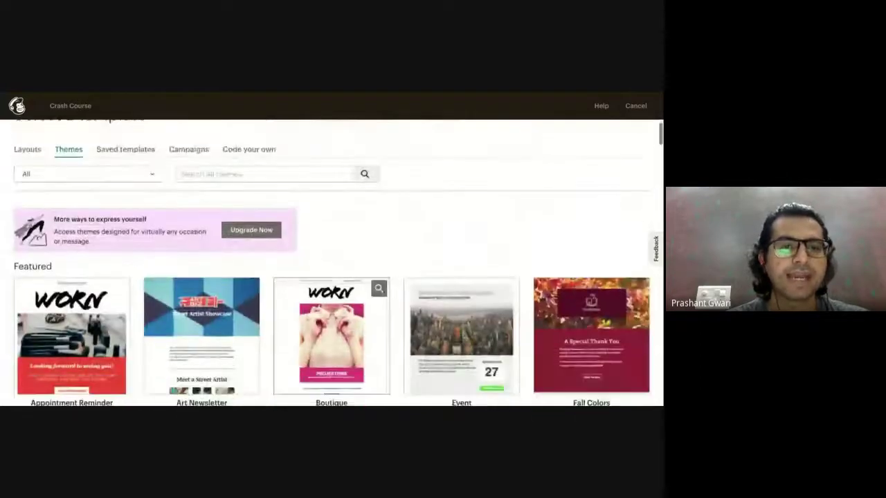
pyautogui.scroll(-2, 252, 251)
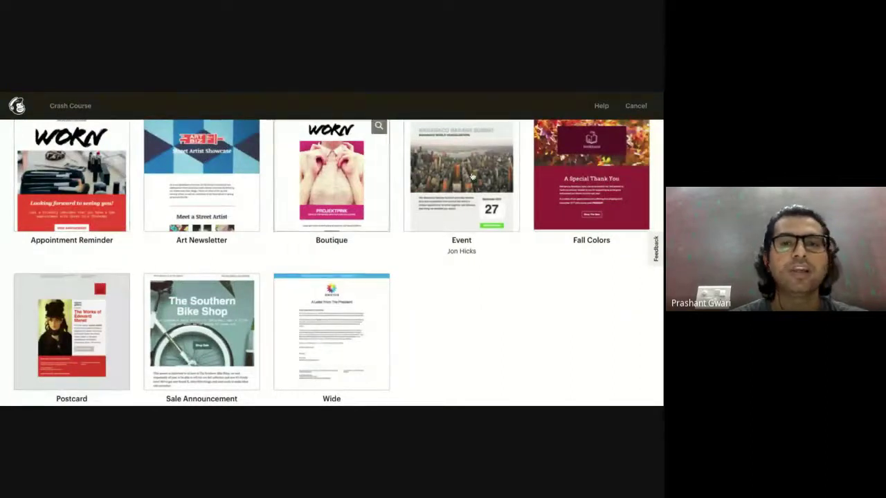
pyautogui.scroll(-4, 281, 332)
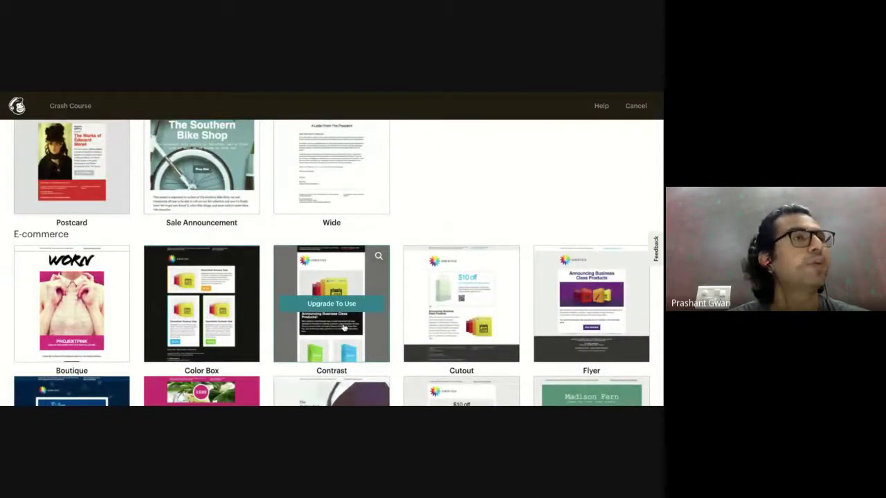
pyautogui.scroll(-5, 344, 328)
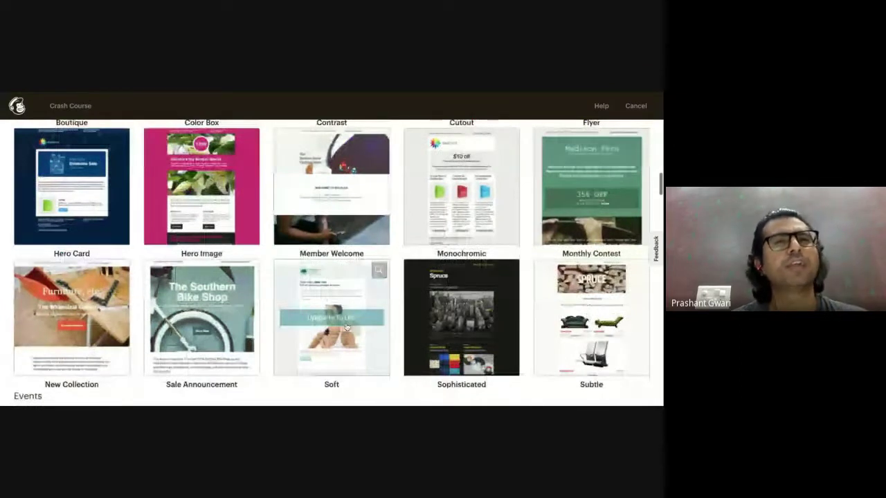
pyautogui.scroll(-4, 346, 327)
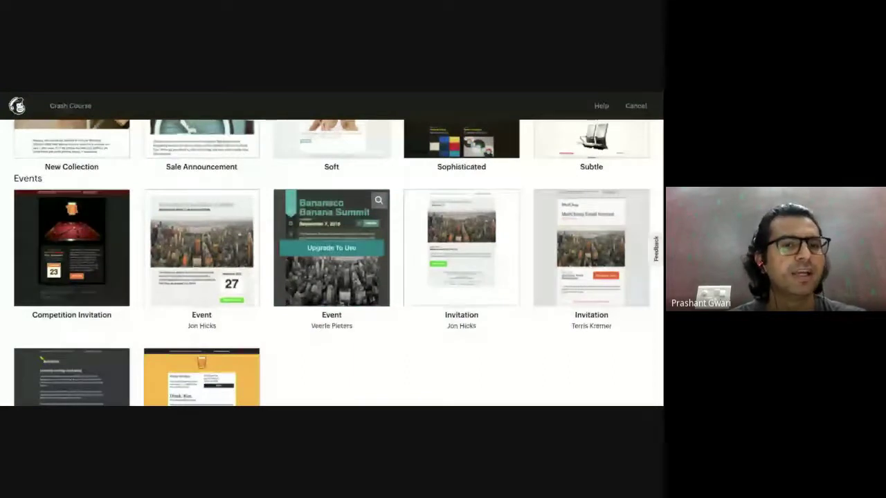
pyautogui.scroll(-10, 331, 247)
pyautogui.scroll(-10, 332, 248)
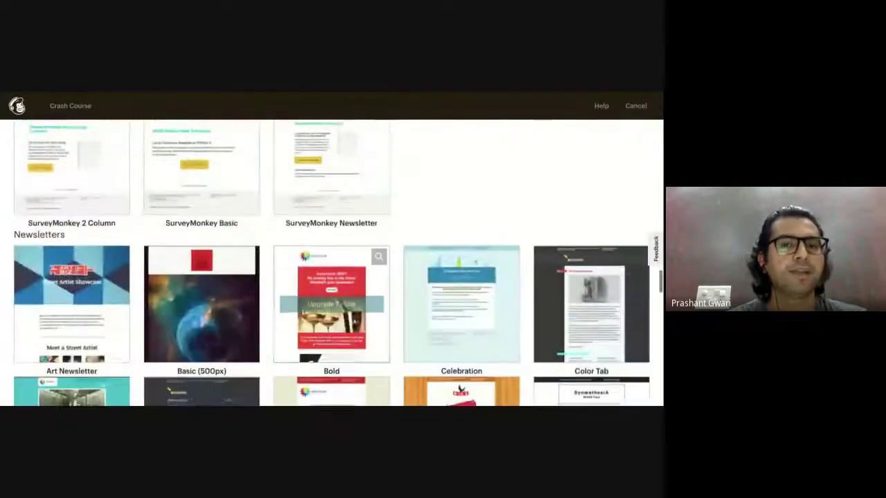
pyautogui.scroll(-4, 339, 305)
pyautogui.scroll(20, 339, 304)
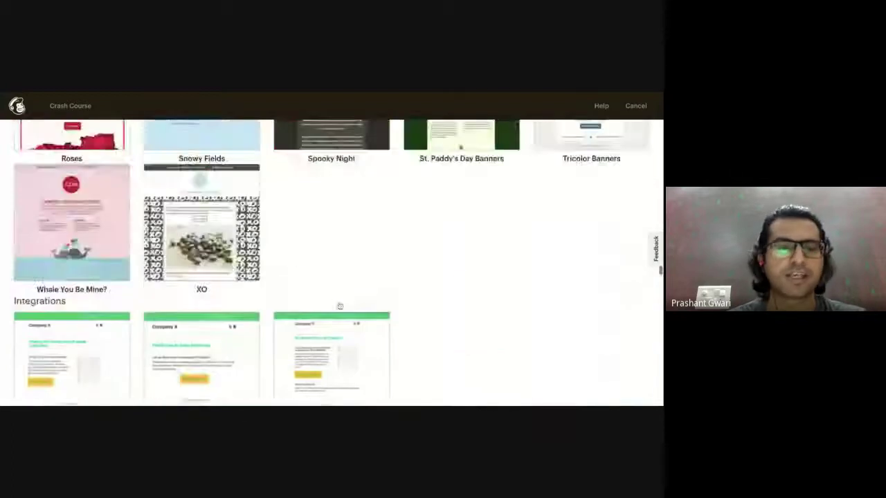
pyautogui.scroll(3, 331, 263)
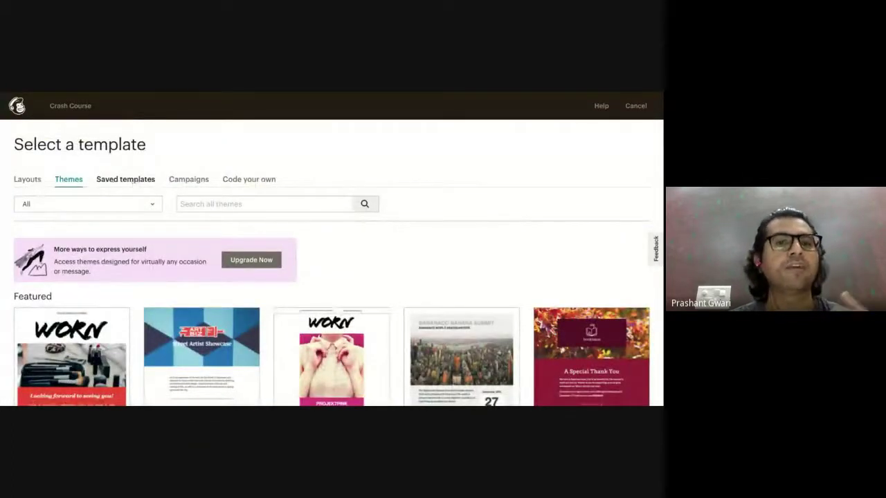
pyautogui.click(132, 181)
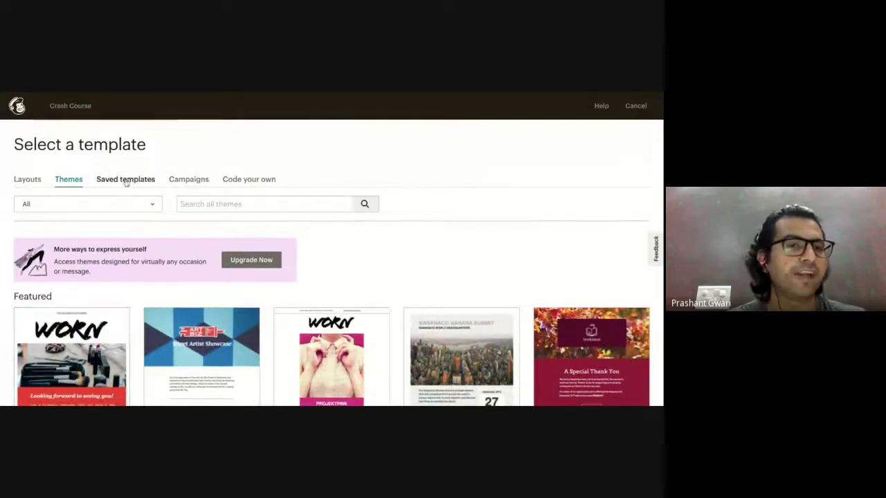
pyautogui.click(184, 182)
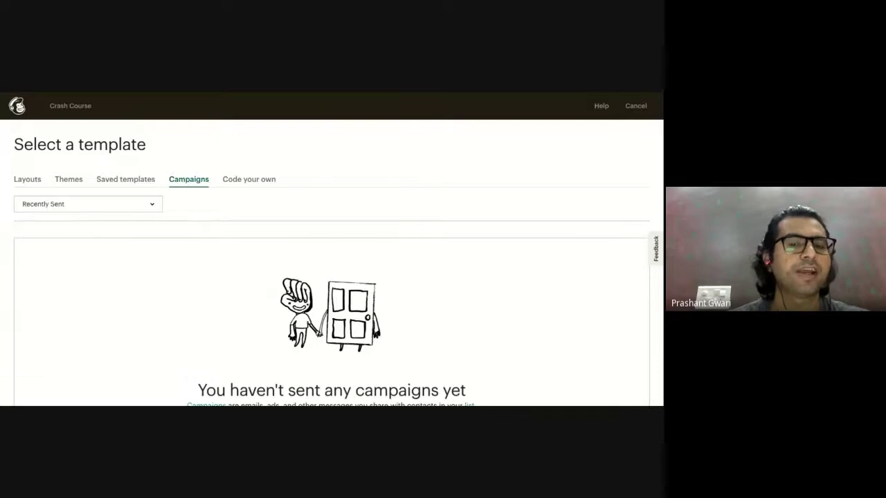
pyautogui.click(242, 181)
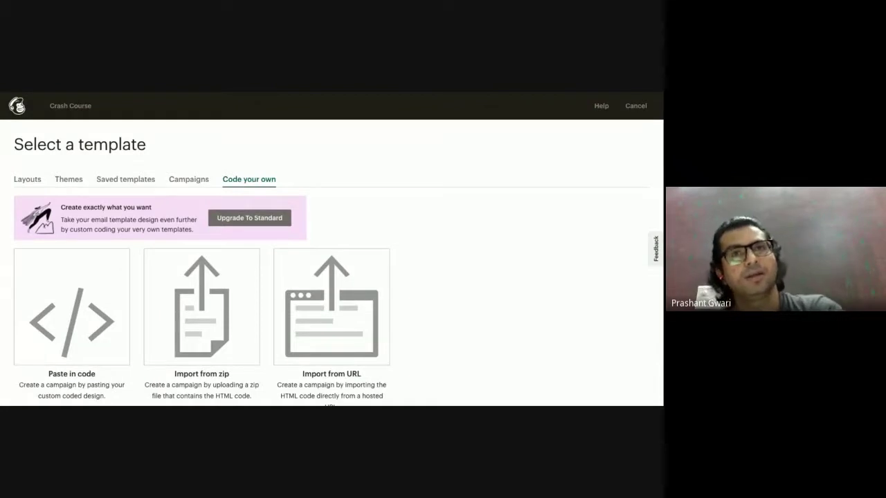
pyautogui.click(76, 181)
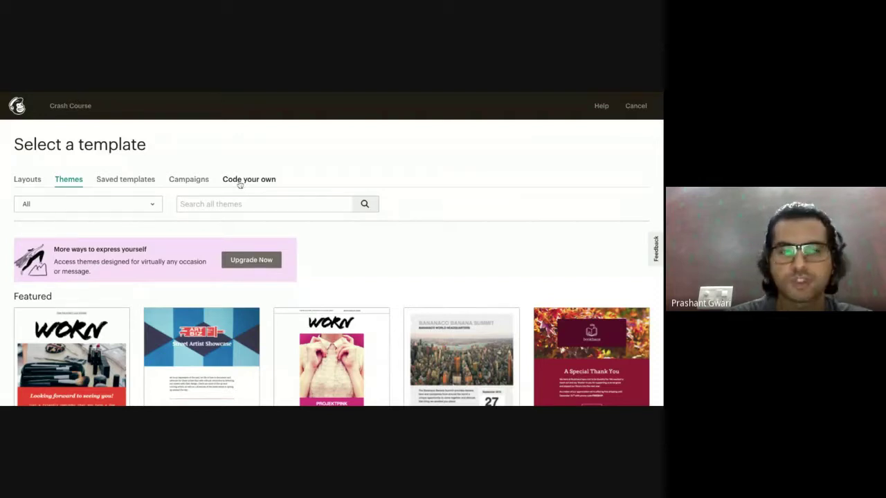
# Browse the featured Layouts and pick the Sell Products layout for the email.
pyautogui.click(30, 181)
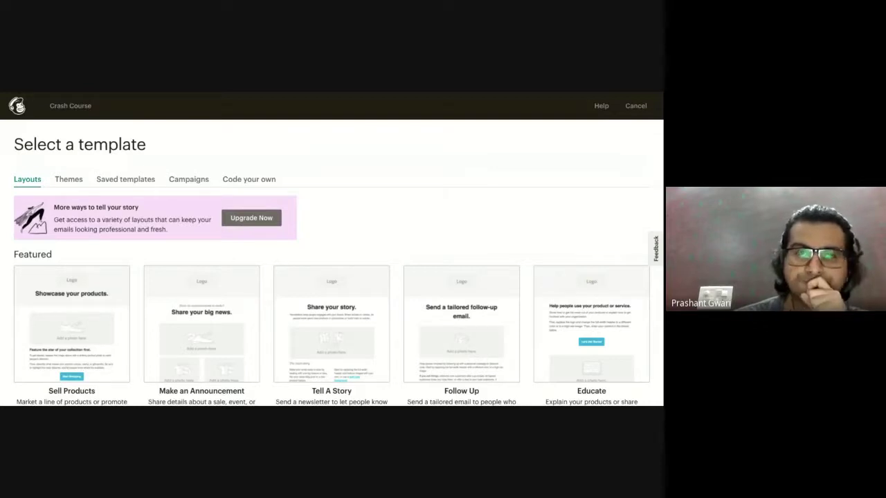
pyautogui.scroll(-2, 460, 325)
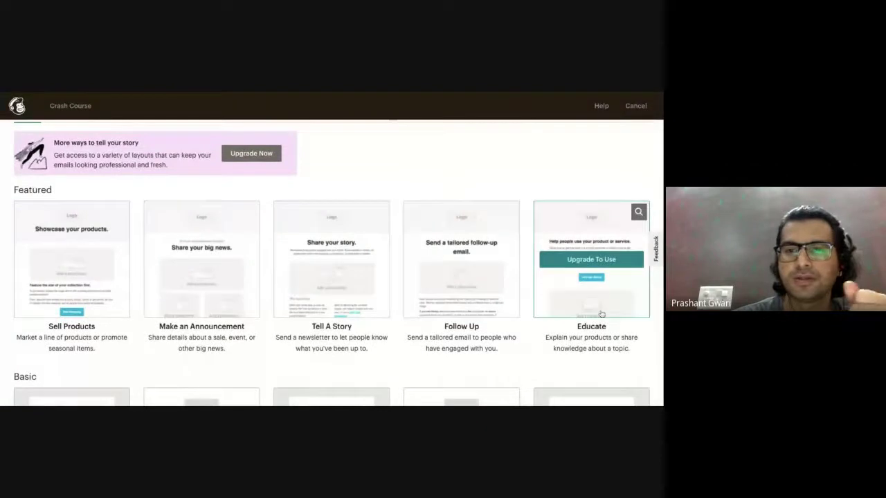
pyautogui.scroll(1, 589, 281)
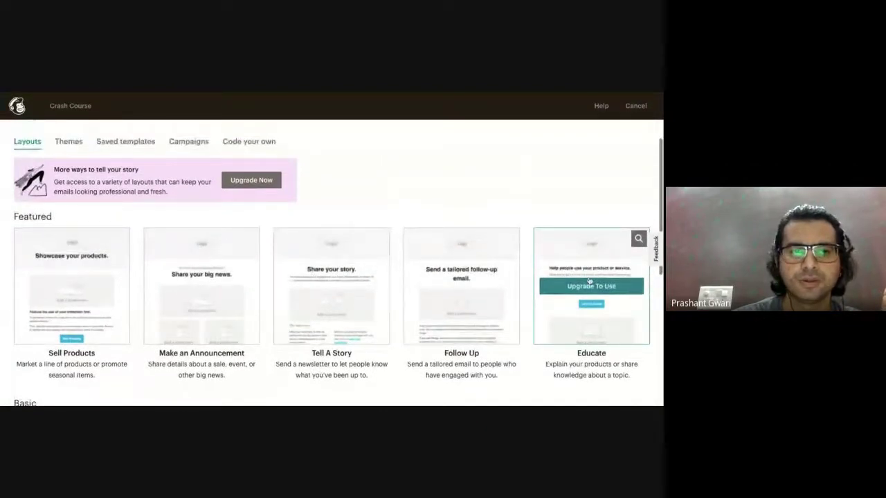
pyautogui.scroll(1, 589, 281)
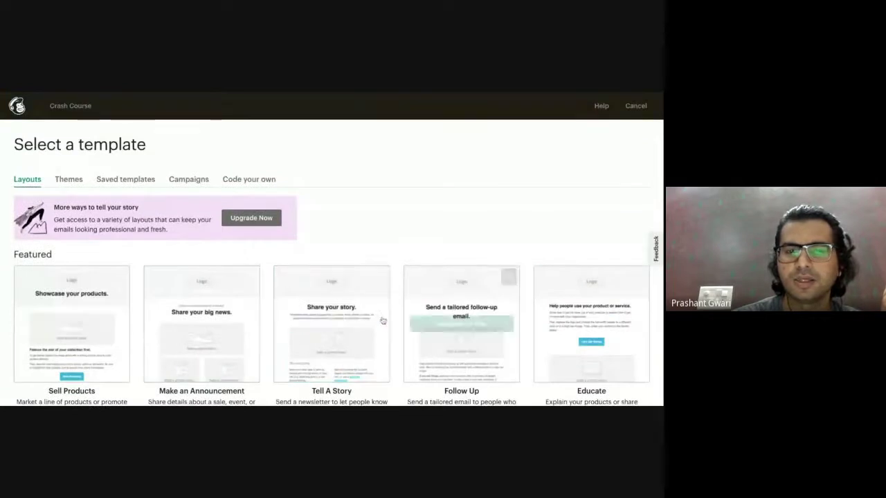
pyautogui.scroll(-1, 337, 308)
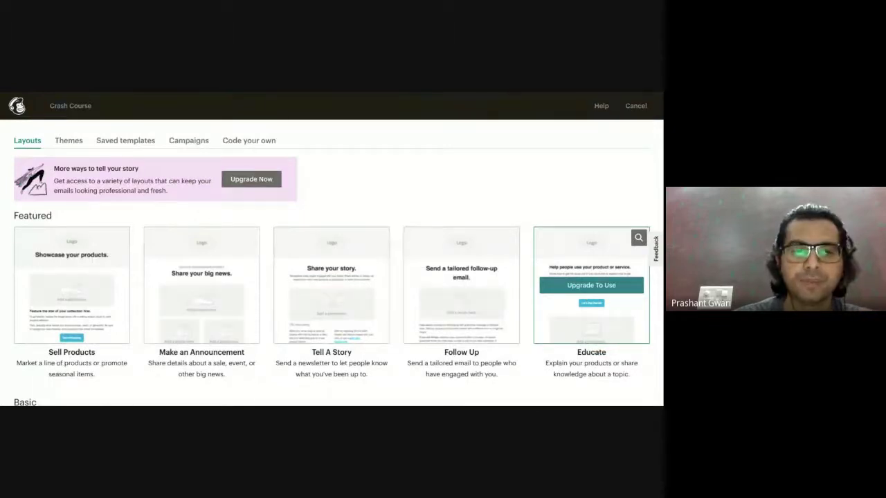
pyautogui.scroll(-3, 587, 298)
pyautogui.scroll(-2, 242, 304)
pyautogui.scroll(5, 209, 302)
pyautogui.scroll(-3, 156, 280)
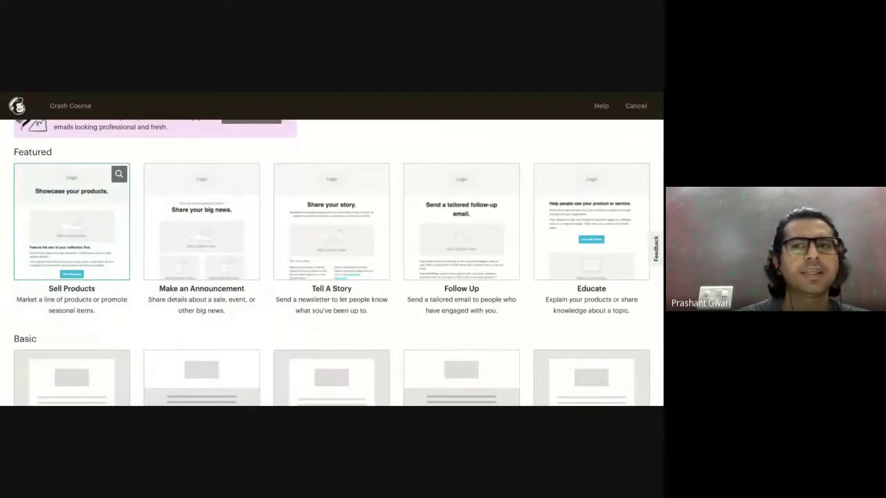
pyautogui.click(72, 222)
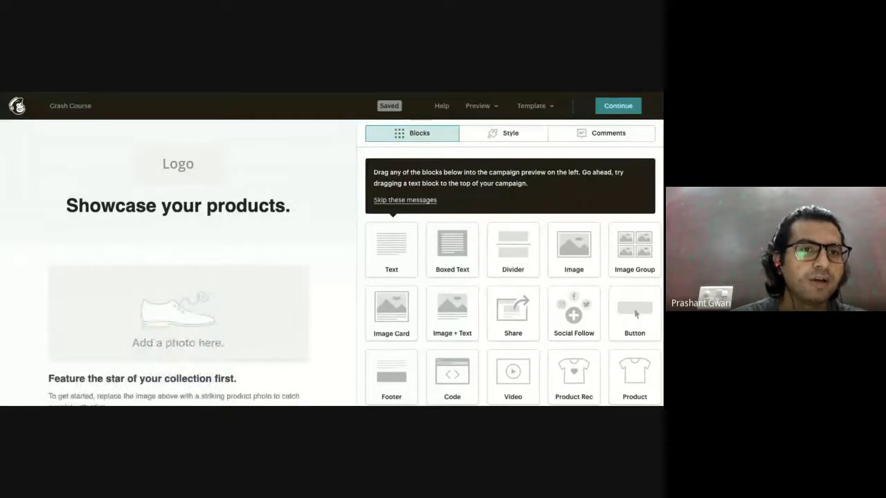
# Skip the drag-blocks tip, glance at the Style tab, and return to the Blocks list.
pyautogui.click(414, 203)
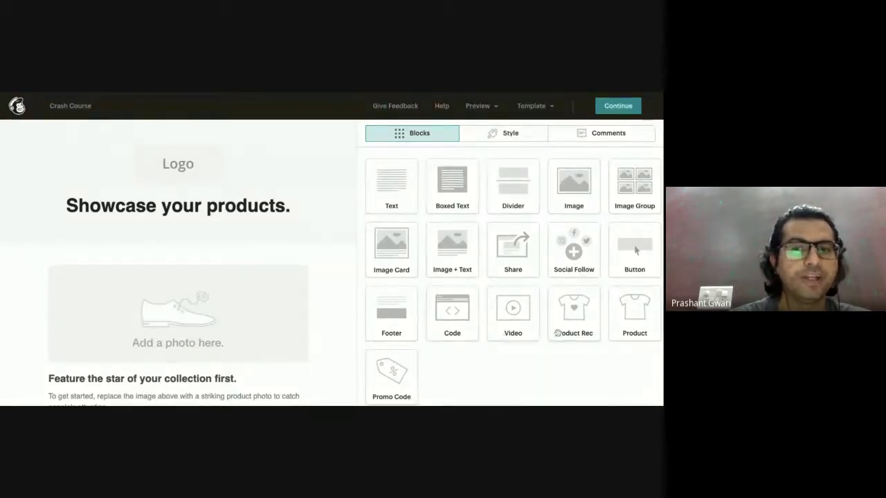
pyautogui.scroll(-1, 384, 377)
pyautogui.scroll(1, 386, 376)
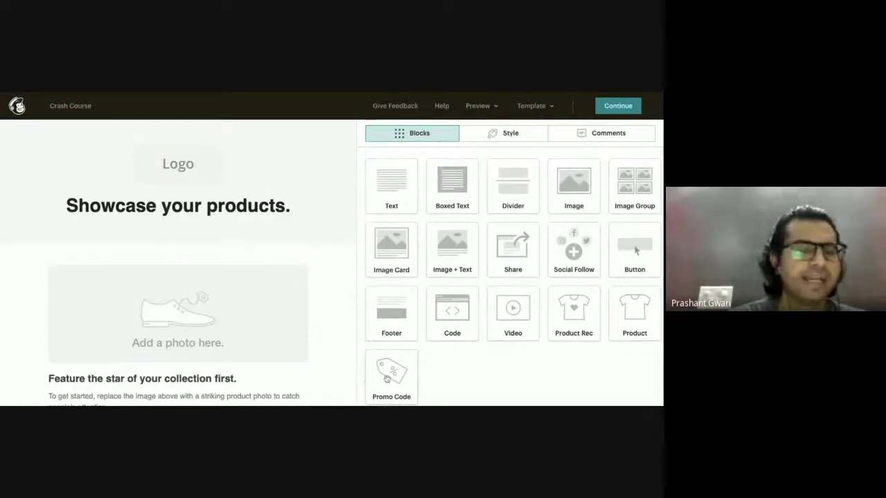
pyautogui.click(508, 138)
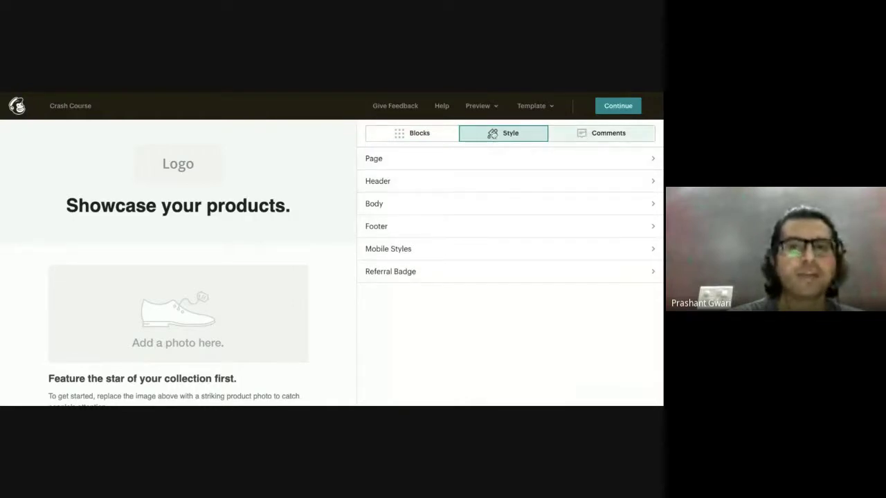
pyautogui.click(384, 138)
# Delete the Logo, product photo, featured-product text and two-photo product blocks.
pyautogui.moveTo(304, 153)
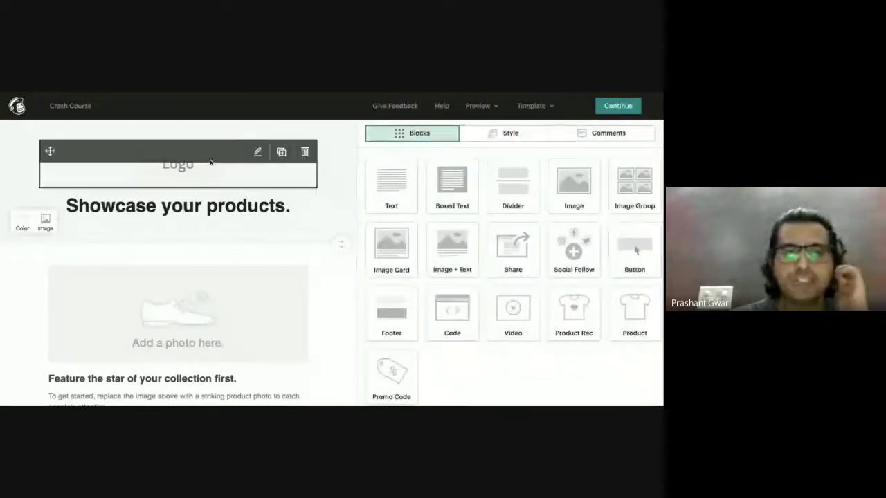
pyautogui.click(305, 153)
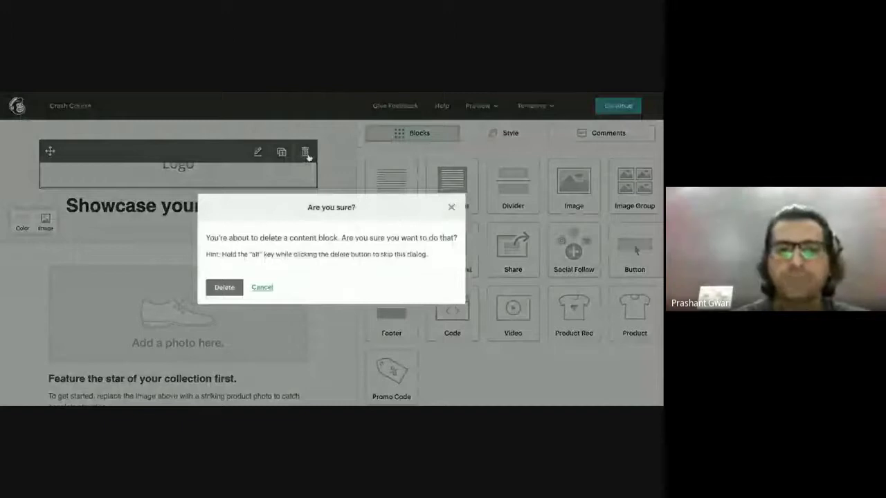
pyautogui.click(225, 288)
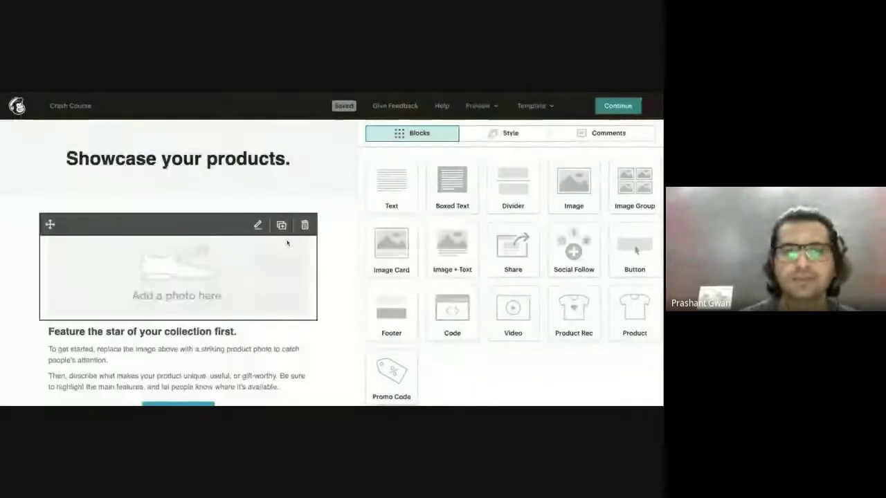
pyautogui.click(304, 225)
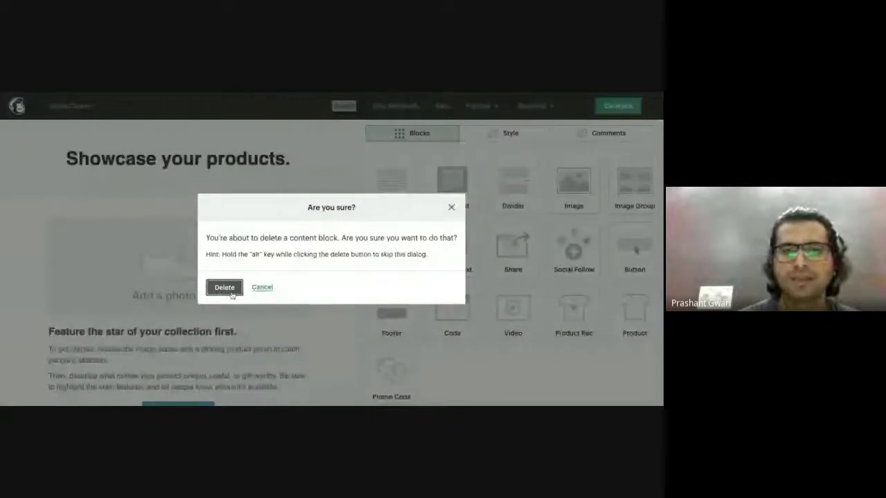
pyautogui.click(231, 294)
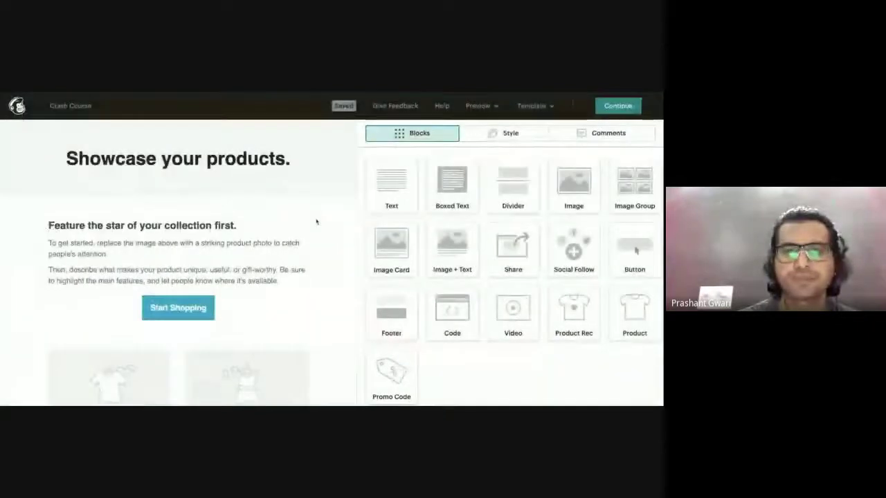
pyautogui.click(307, 224)
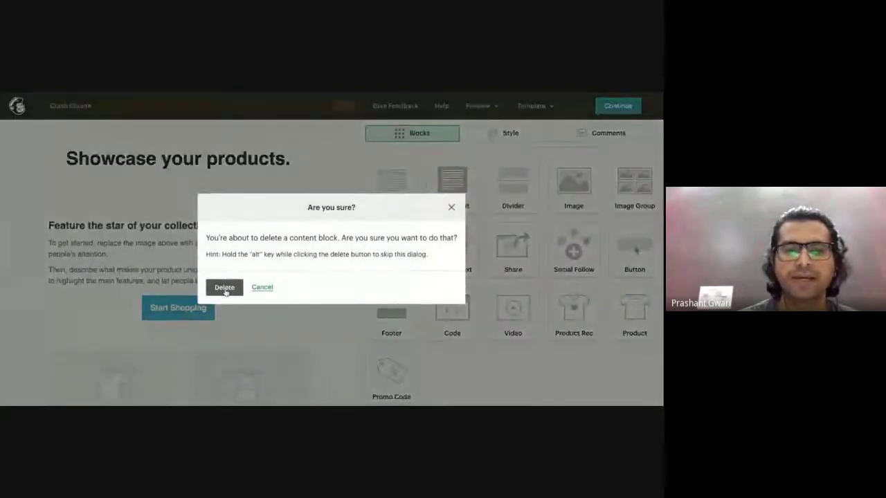
pyautogui.click(225, 290)
pyautogui.click(305, 275)
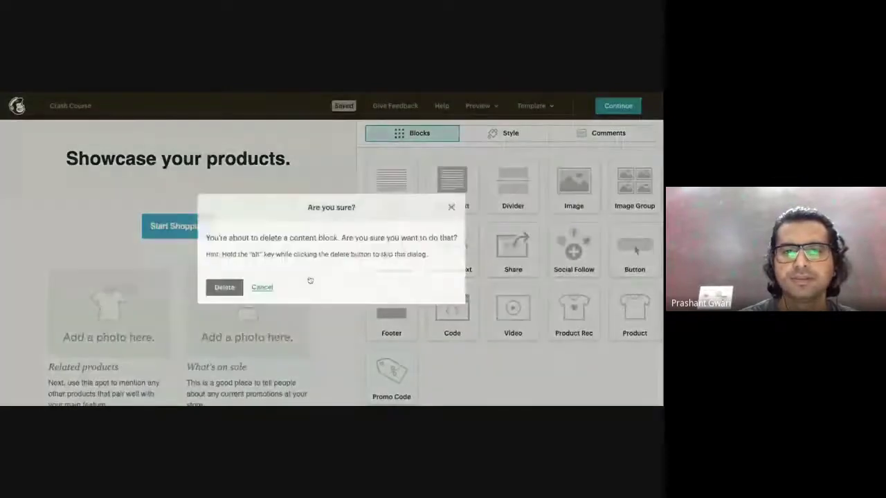
pyautogui.click(219, 286)
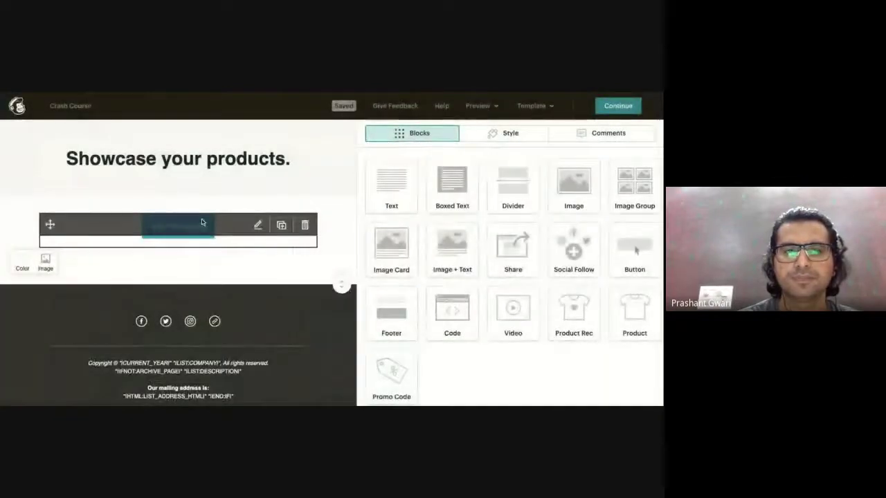
# Delete the Start Shopping button and the 'Showcase your products.' heading block.
pyautogui.click(206, 226)
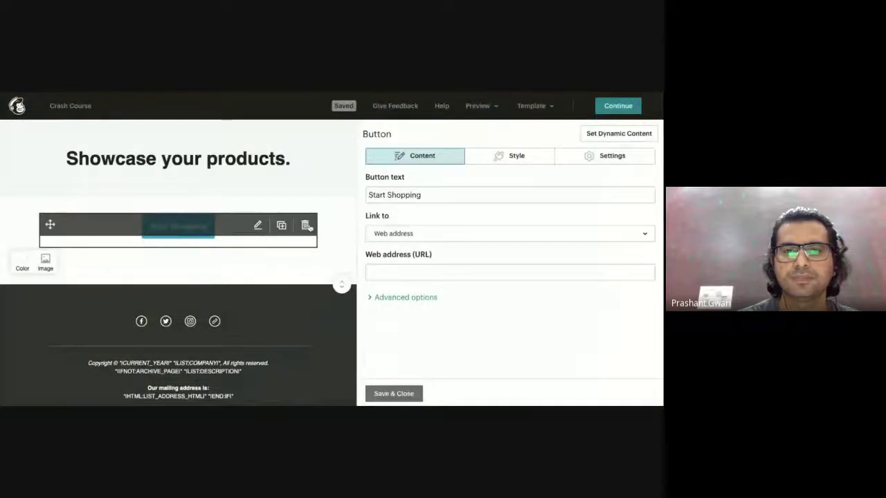
pyautogui.click(305, 226)
pyautogui.click(224, 287)
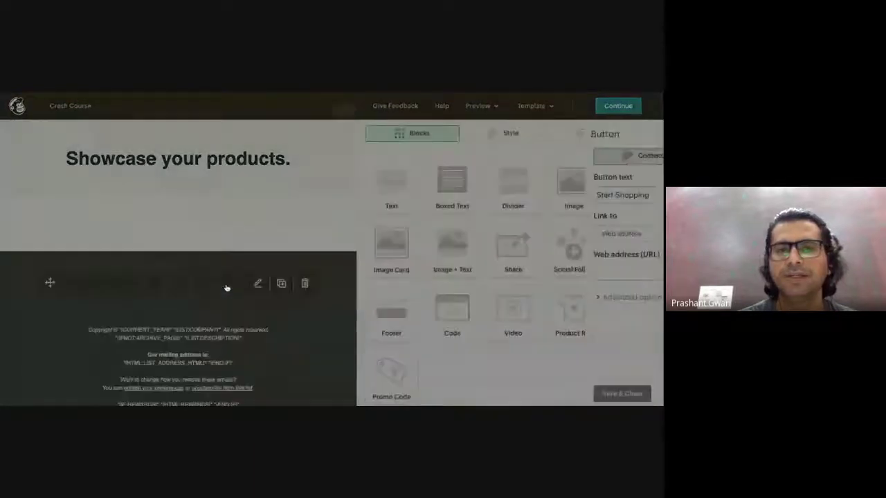
pyautogui.click(206, 165)
pyautogui.click(305, 151)
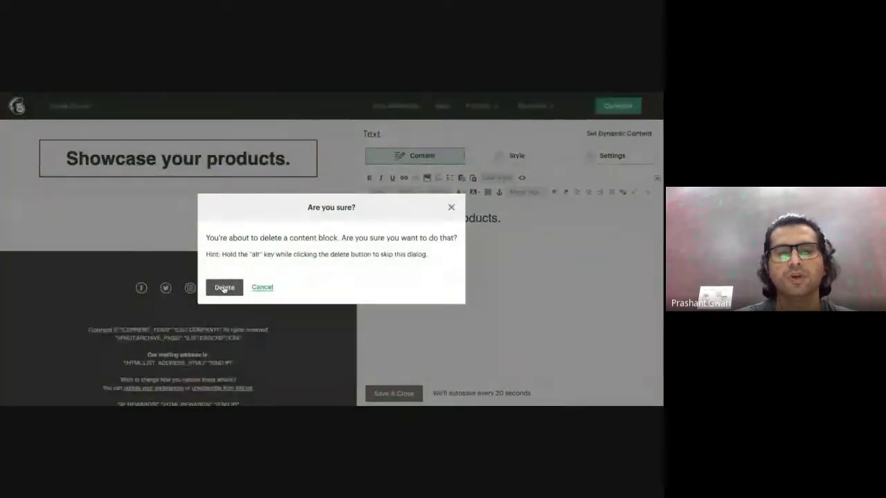
pyautogui.click(223, 287)
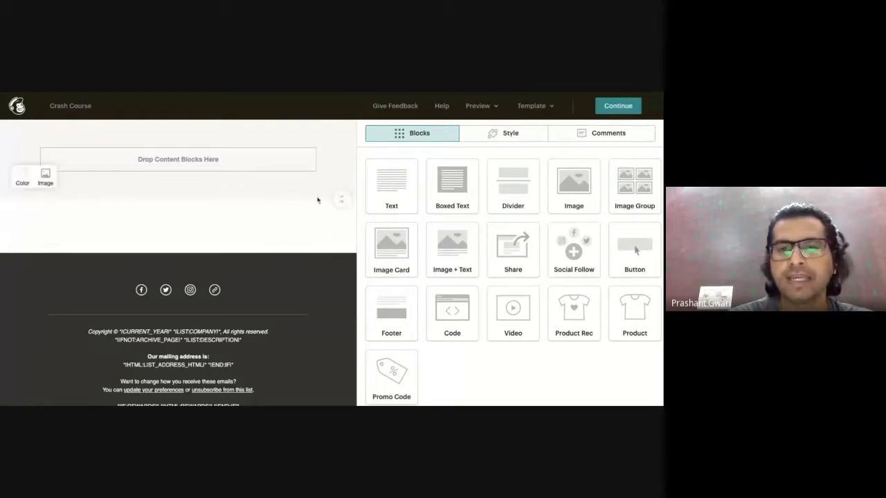
# Drag a Text block into the body and replace its placeholder with '2-Days Crash Course on Digital Marketing'.
pyautogui.moveTo(387, 187); pyautogui.dragTo(246, 187)
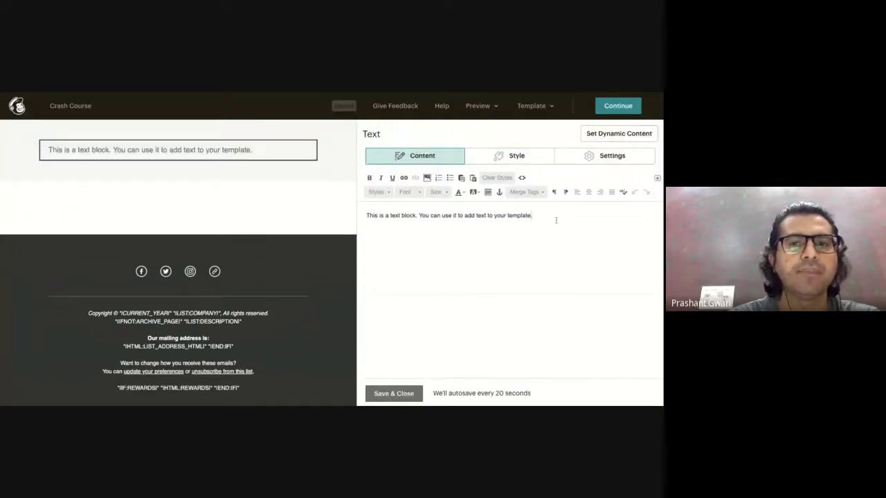
pyautogui.hotkey('ctrl', 'a')
pyautogui.write('@')
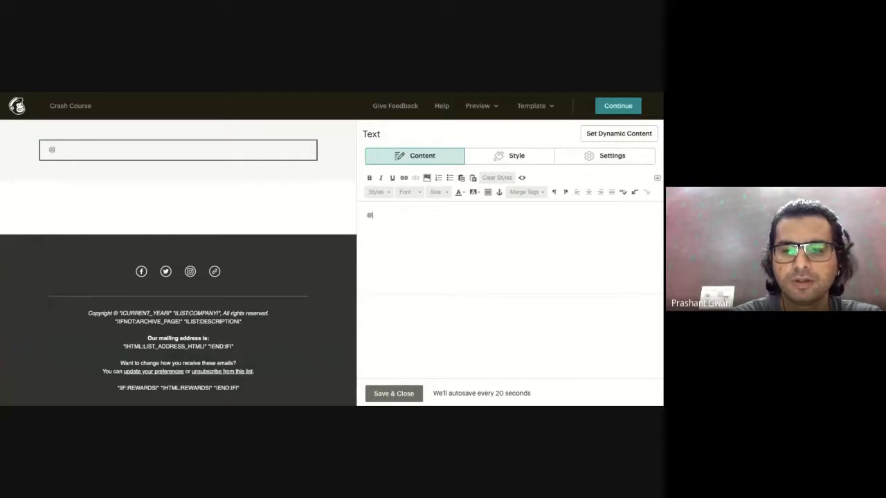
pyautogui.press('BackSpace')
pyautogui.write('2-Days Crsh')
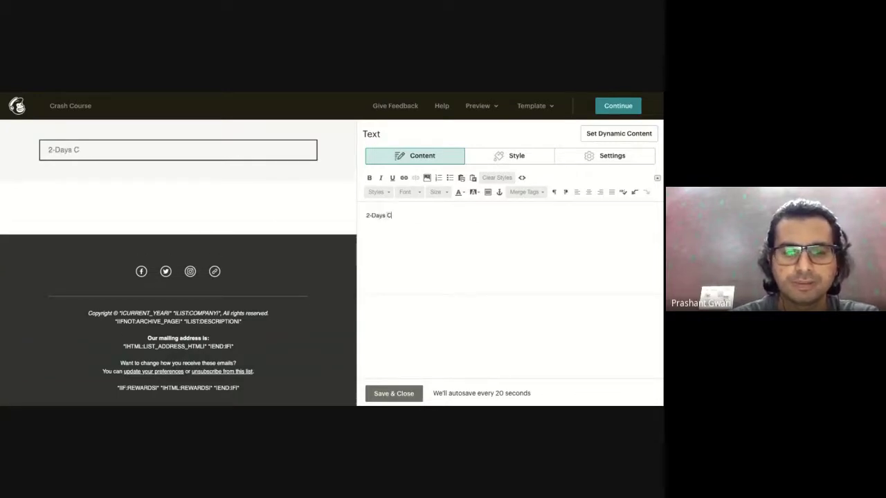
pyautogui.press('BackSpace')
pyautogui.press('BackSpace')
pyautogui.write('ash Co')
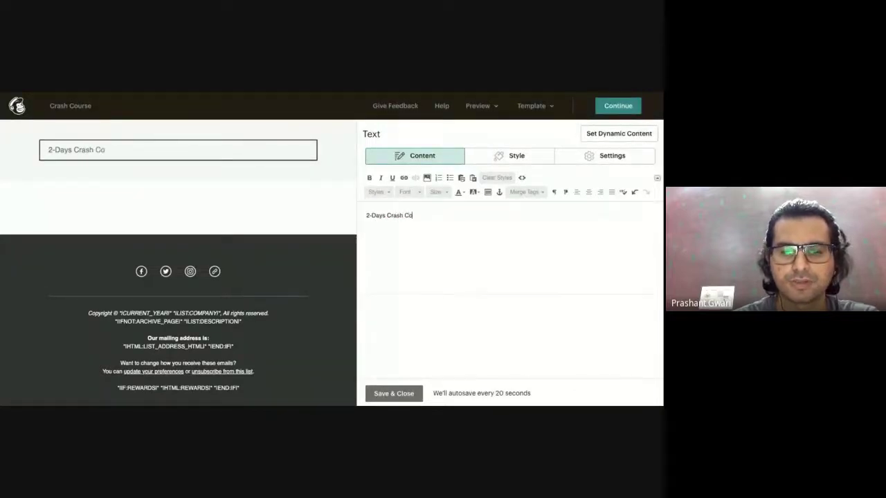
pyautogui.write('urse on ')
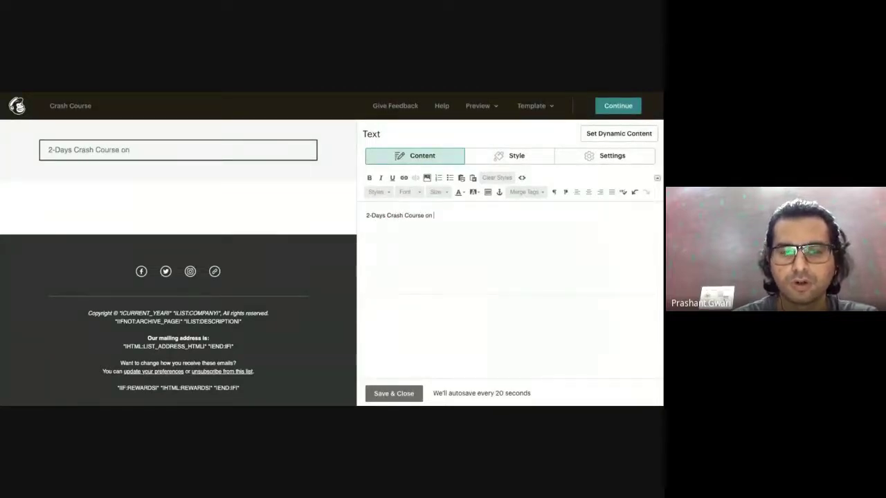
pyautogui.write('Digital Mark')
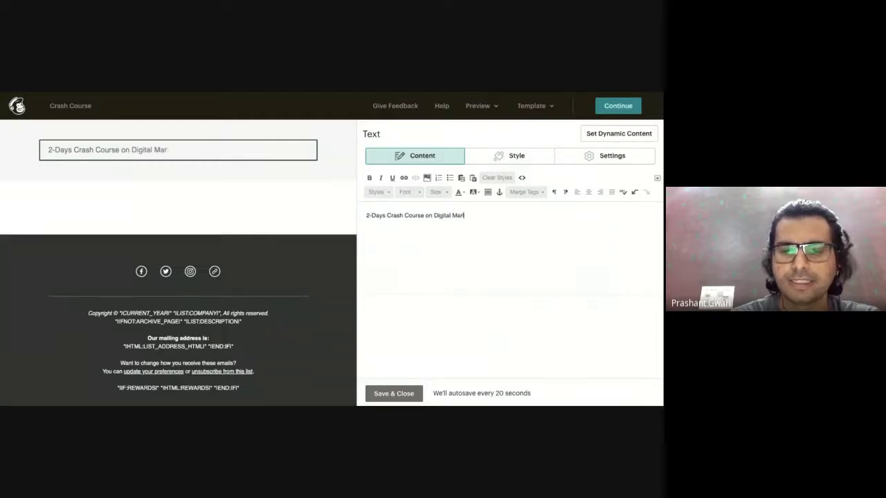
pyautogui.press('BackSpace')
pyautogui.write('eting')
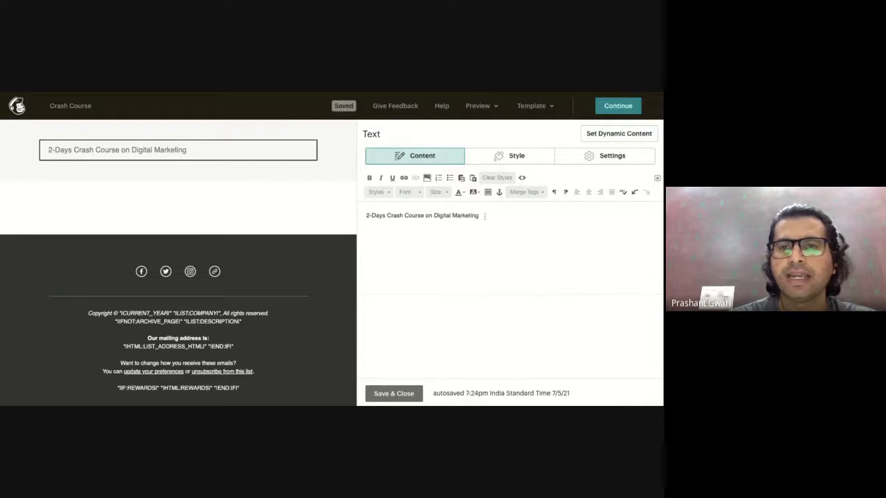
# Make the title line bold and red.
pyautogui.tripleClick(484, 216)
pyautogui.click(369, 178)
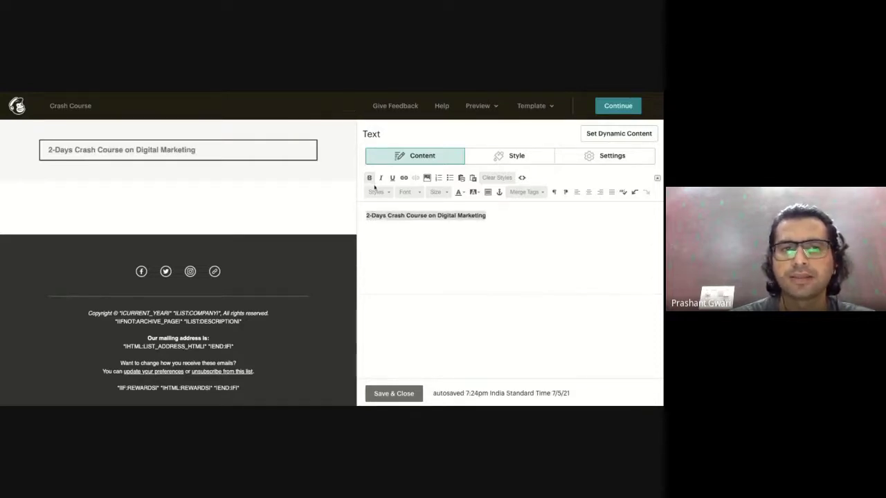
pyautogui.click(411, 262)
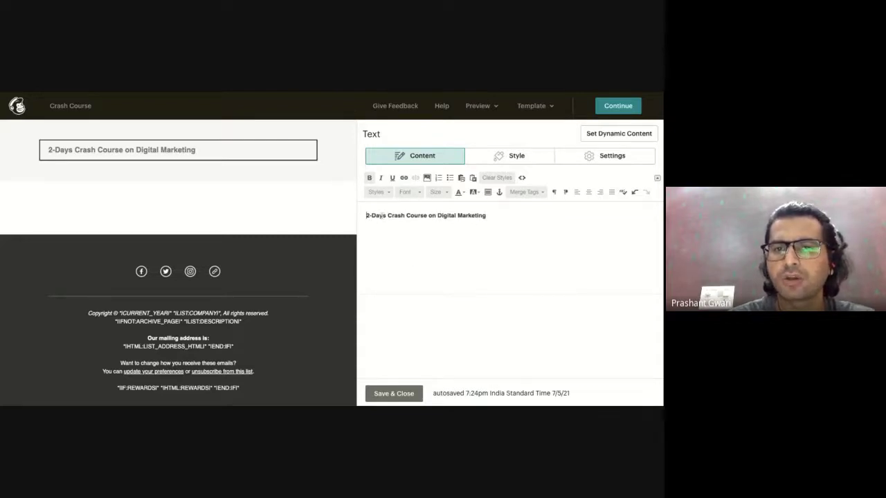
pyautogui.tripleClick(493, 219)
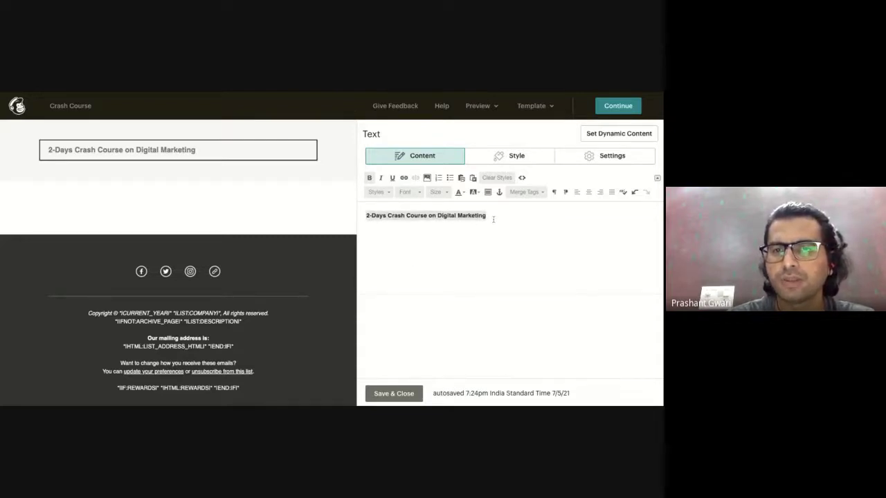
pyautogui.click(460, 193)
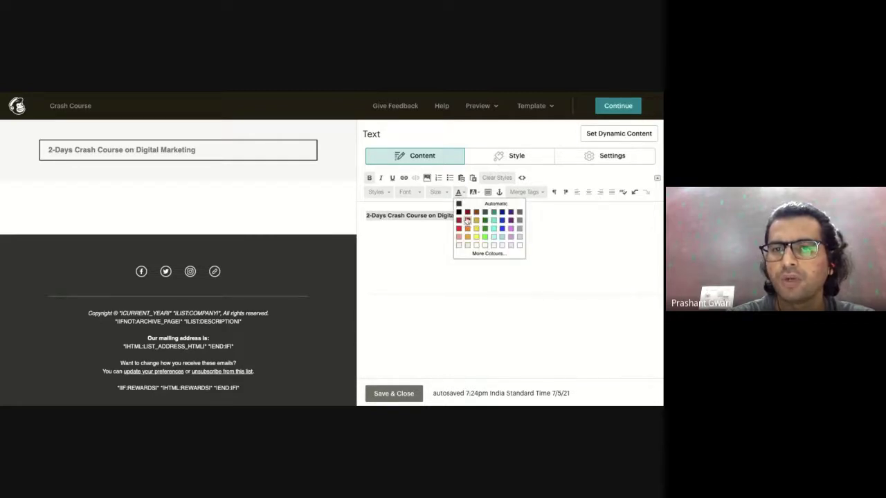
pyautogui.click(459, 221)
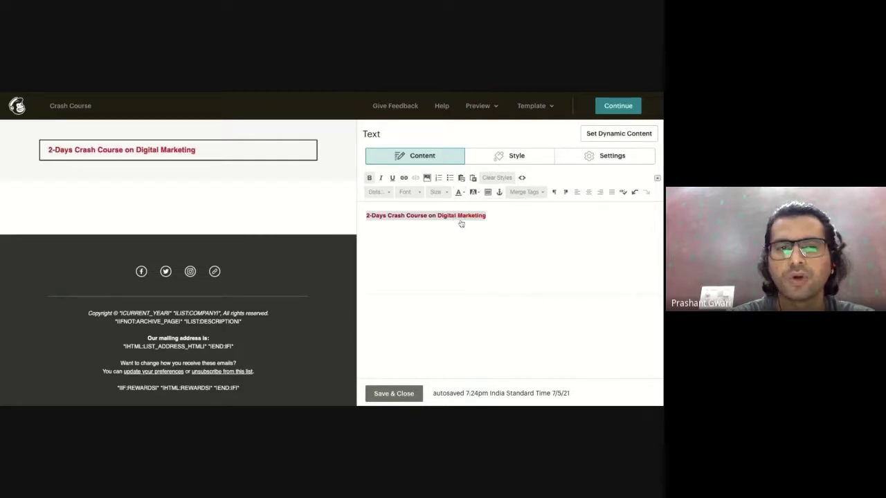
pyautogui.click(489, 272)
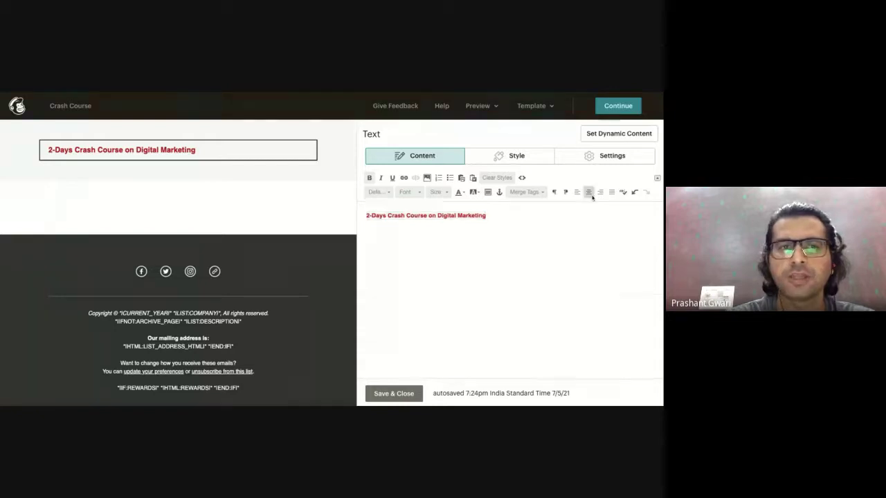
# Centre the title and apply the heading 1 format.
pyautogui.tripleClick(495, 216)
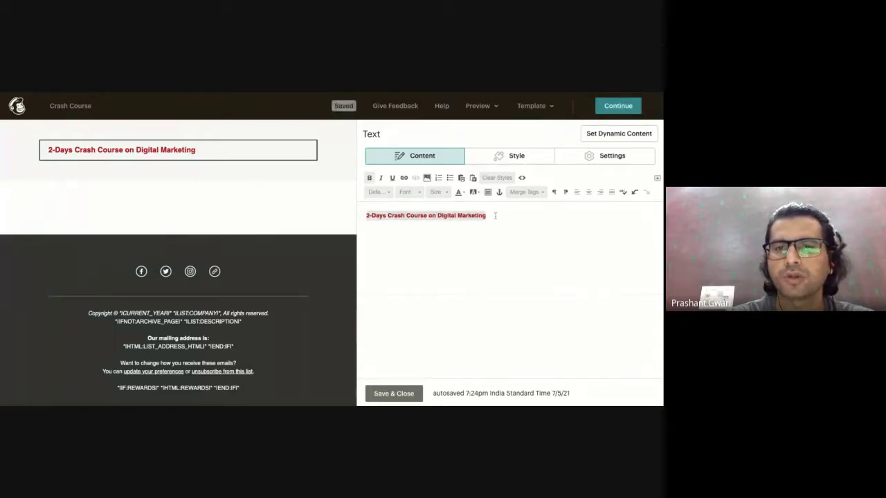
pyautogui.click(590, 194)
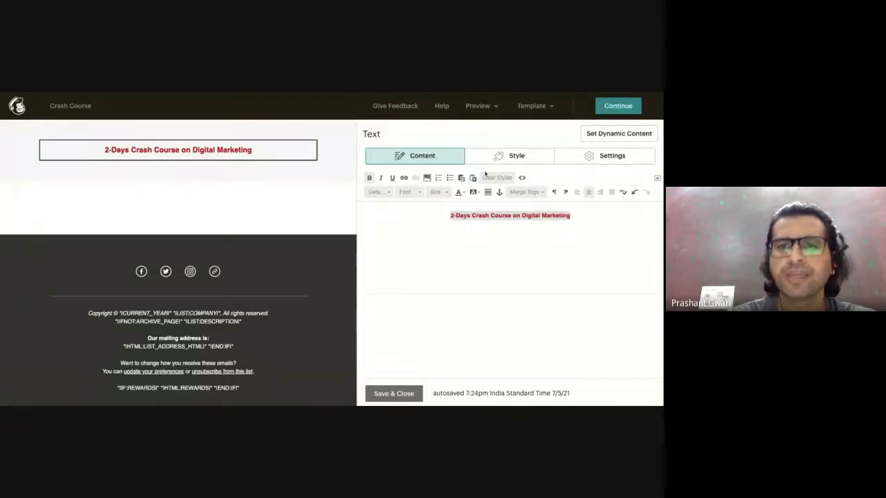
pyautogui.click(383, 194)
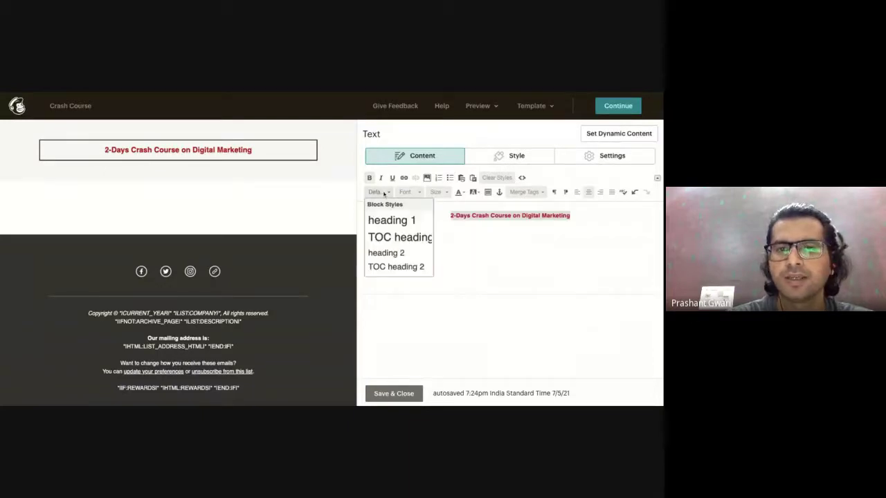
pyautogui.click(389, 220)
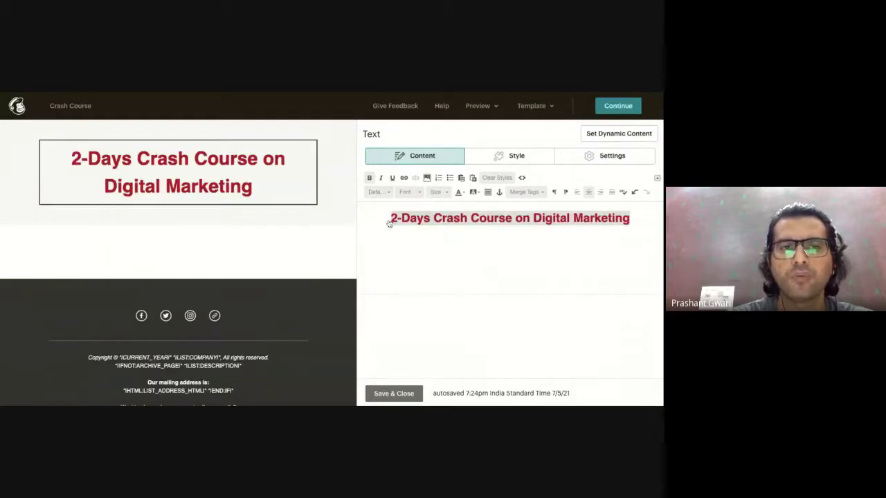
pyautogui.click(422, 265)
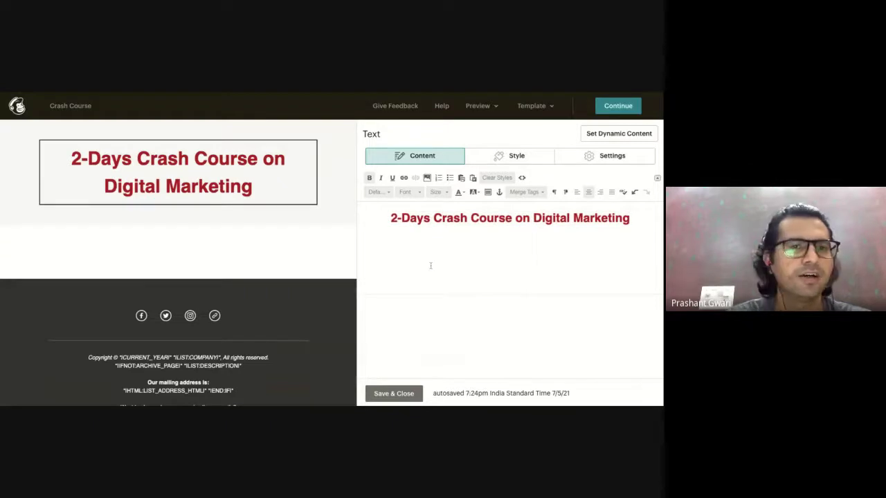
pyautogui.click(512, 157)
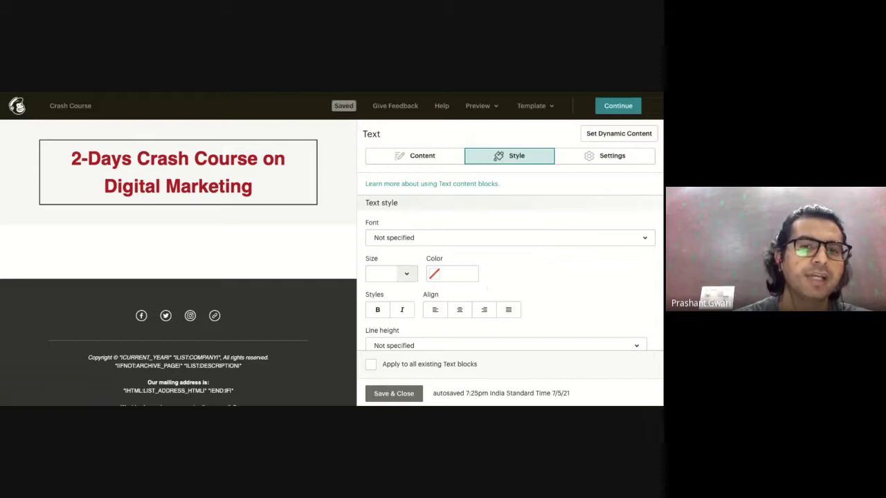
# Check the title block's Settings and Content tabs, then Save & Close it.
pyautogui.scroll(-1, 510, 263)
pyautogui.scroll(1, 510, 263)
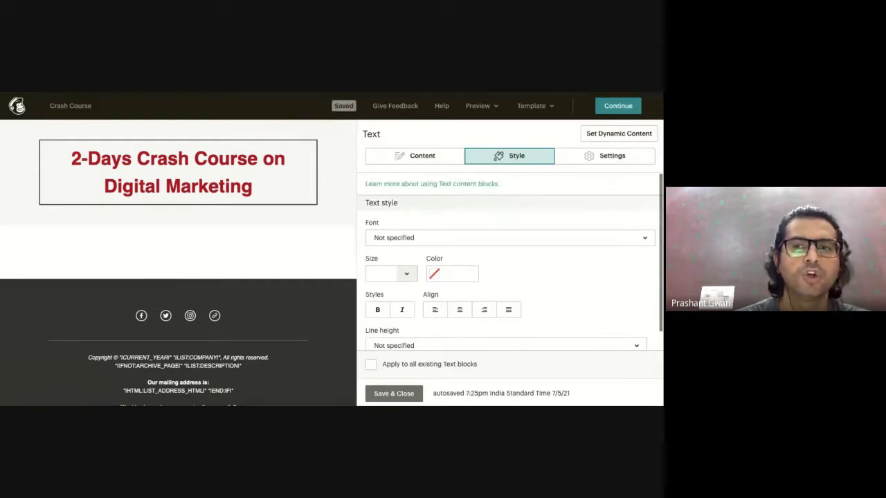
pyautogui.click(590, 157)
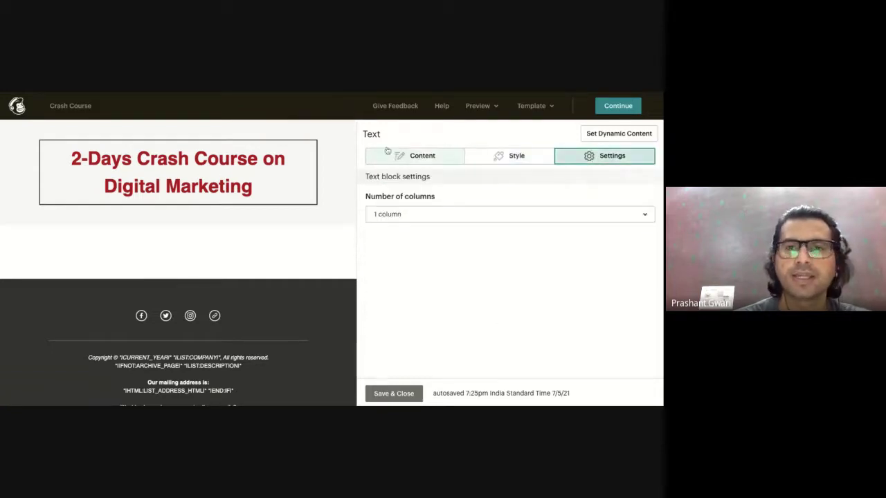
pyautogui.click(414, 159)
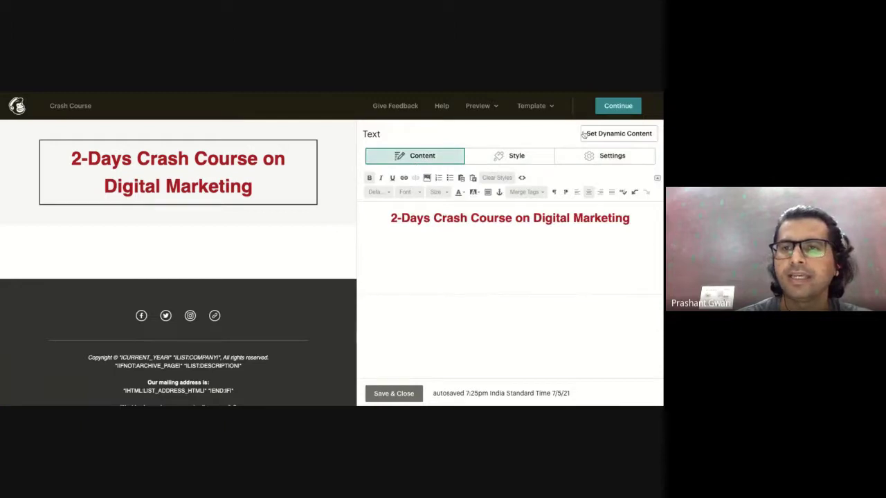
pyautogui.click(391, 393)
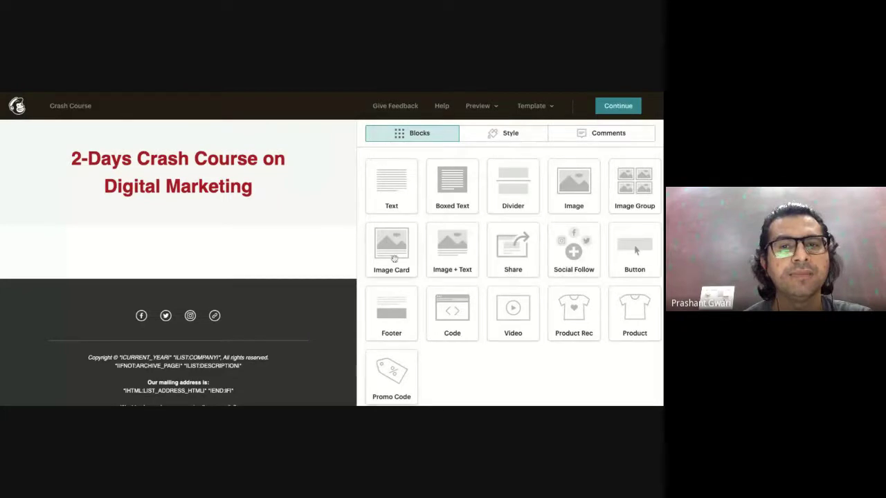
# Add an Image Card block below the title and upload Digital Marketing Crash Course.png as its image.
pyautogui.moveTo(394, 258); pyautogui.dragTo(195, 291)
pyautogui.scroll(-1, 324, 297)
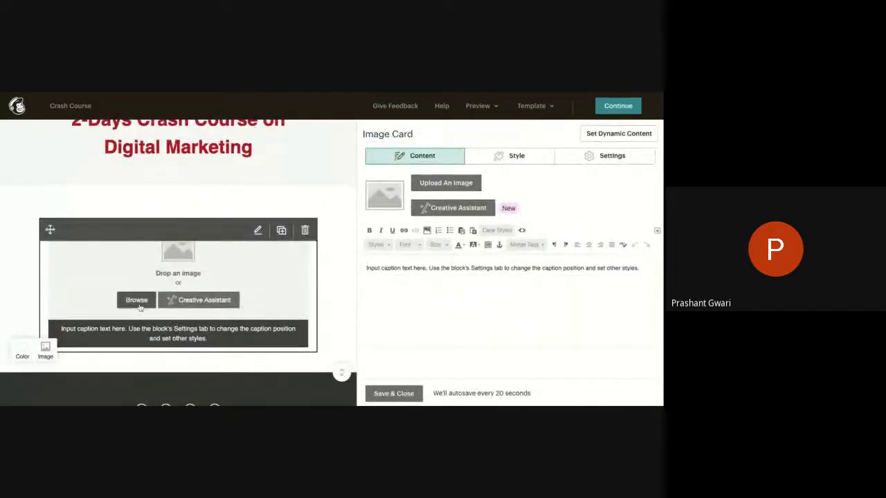
pyautogui.click(138, 304)
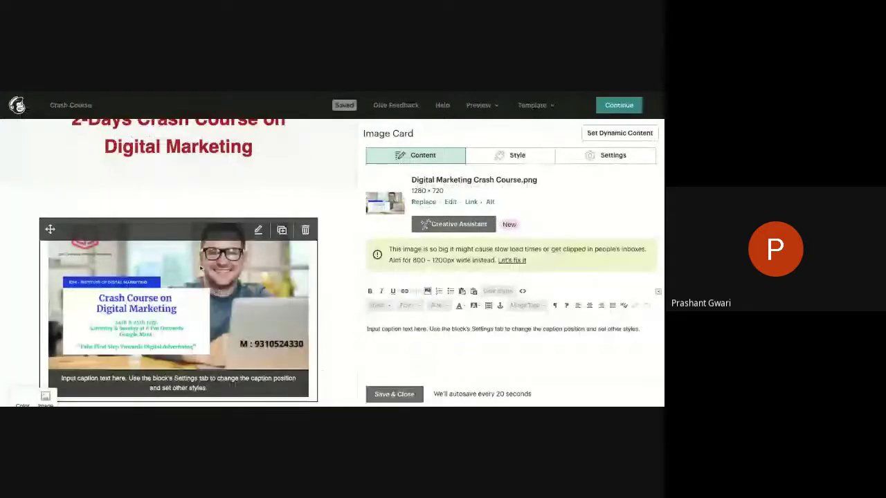
pyautogui.scroll(1, 254, 188)
pyautogui.scroll(-1, 238, 306)
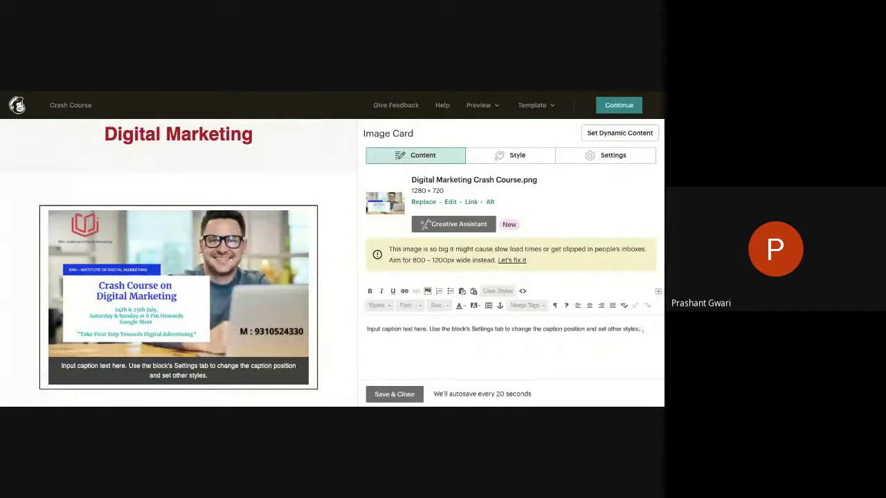
# Replace the card caption with 'Learn Digital Marketing From Leading Industry Experts at 2-days Crash Course… This Weekend.'.
pyautogui.hotkey('ctrl', 'a')
pyautogui.write('Lear')
pyautogui.press('BackSpace')
pyautogui.press('BackSpace')
pyautogui.write('arn Digital Marketing From Leading Industr')
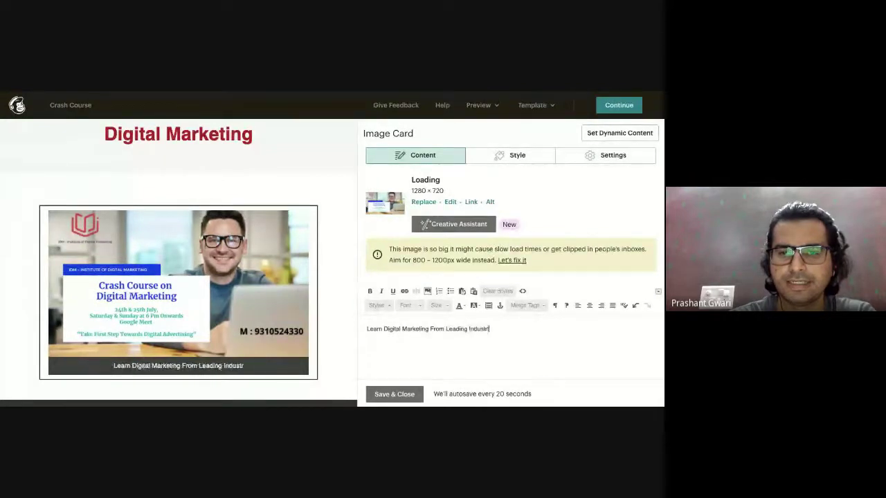
pyautogui.write('y Ex')
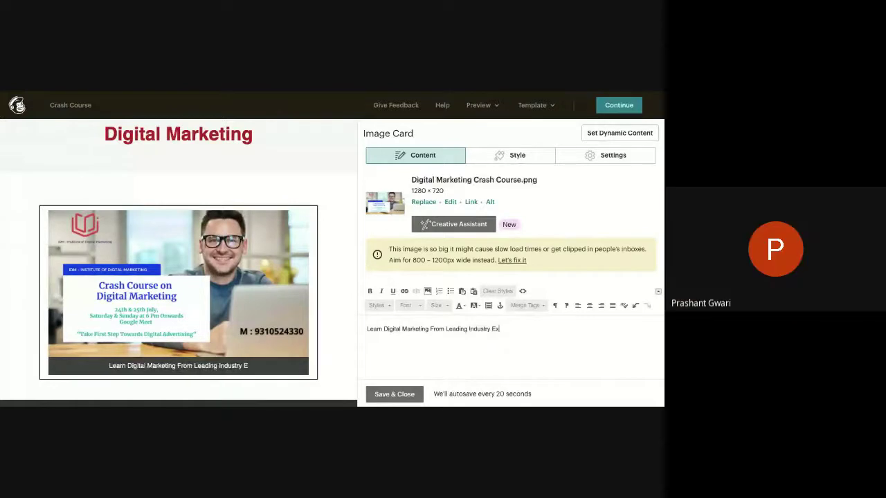
pyautogui.write('perts at')
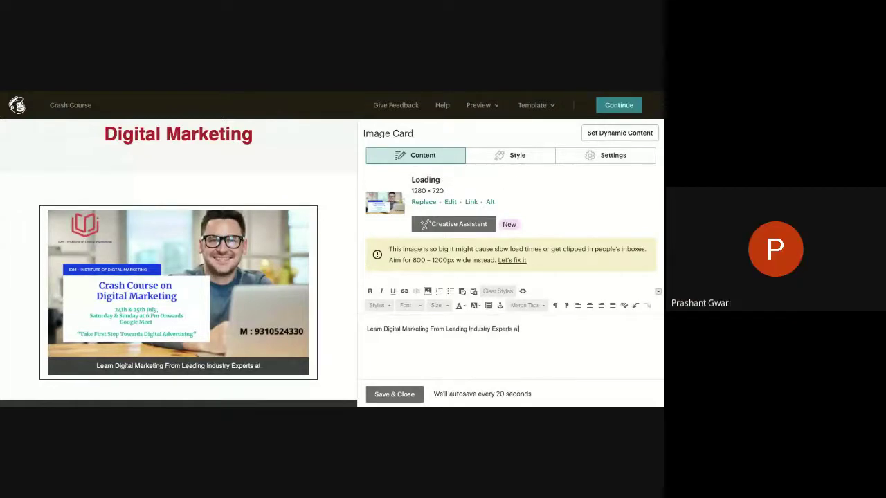
pyautogui.write(' @-days')
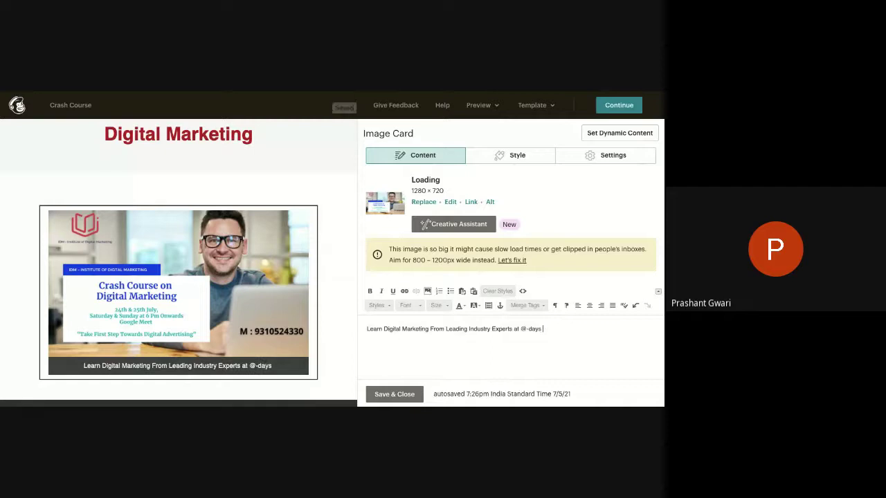
pyautogui.press('BackSpace')
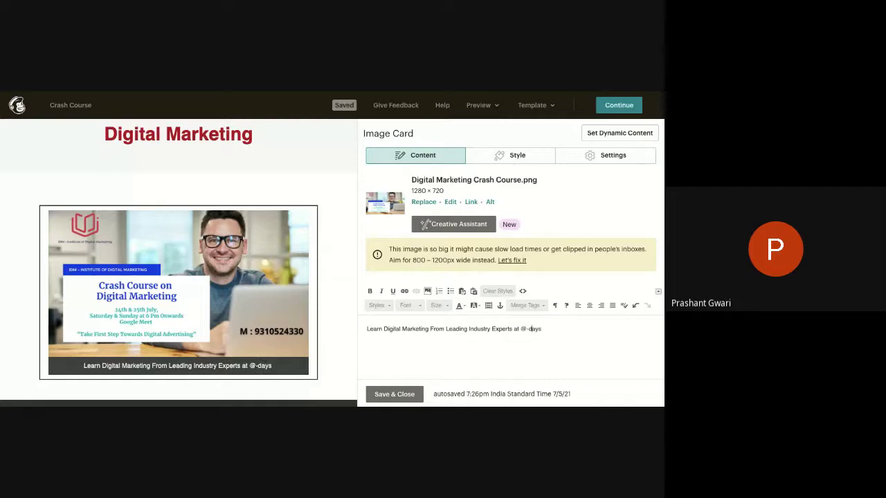
pyautogui.click(525, 329)
pyautogui.press('BackSpace')
pyautogui.write('2-days')
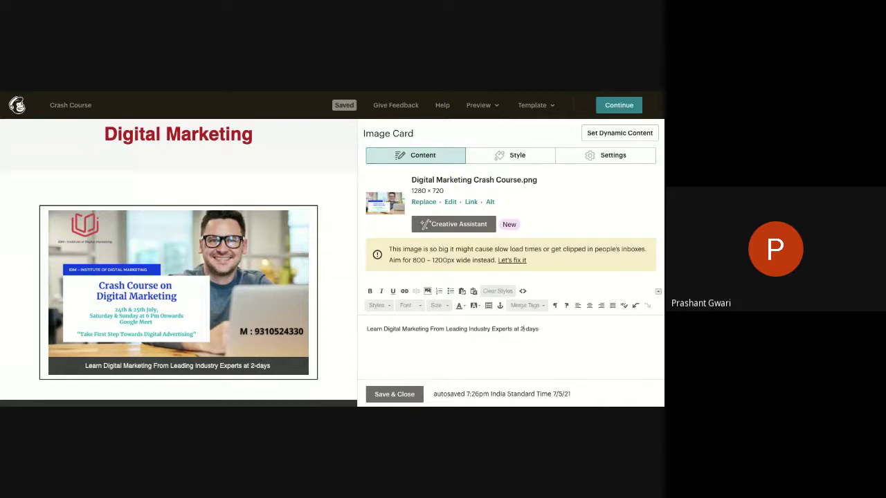
pyautogui.write(' C')
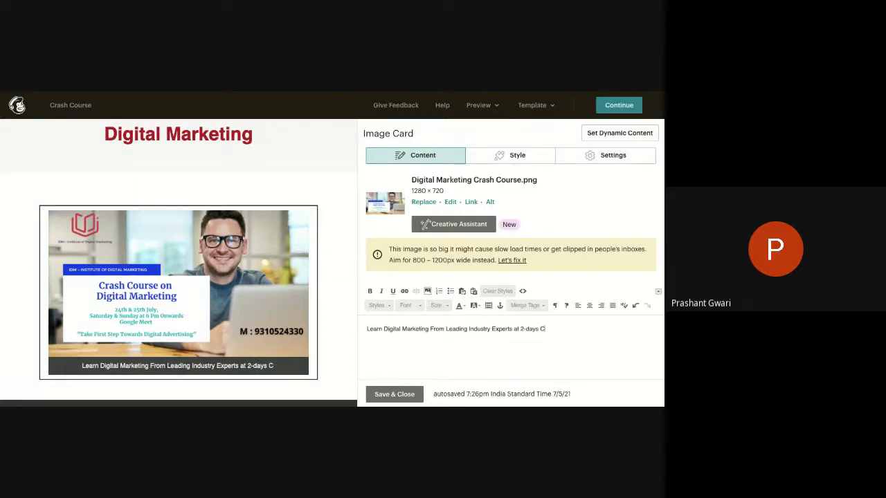
pyautogui.write('rash ')
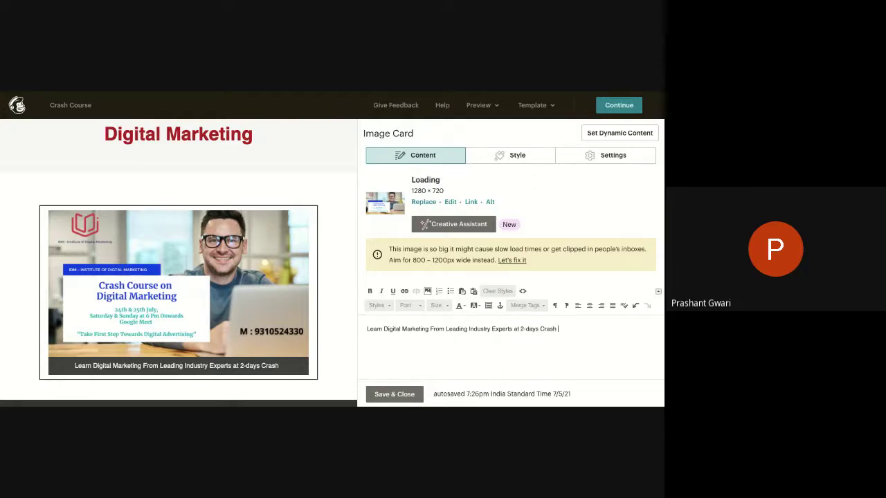
pyautogui.write('Course on ')
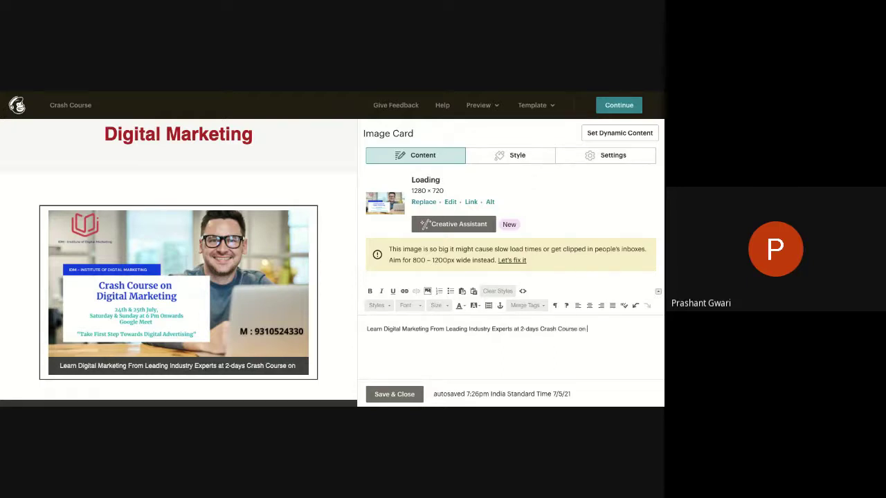
pyautogui.write('Digital Market')
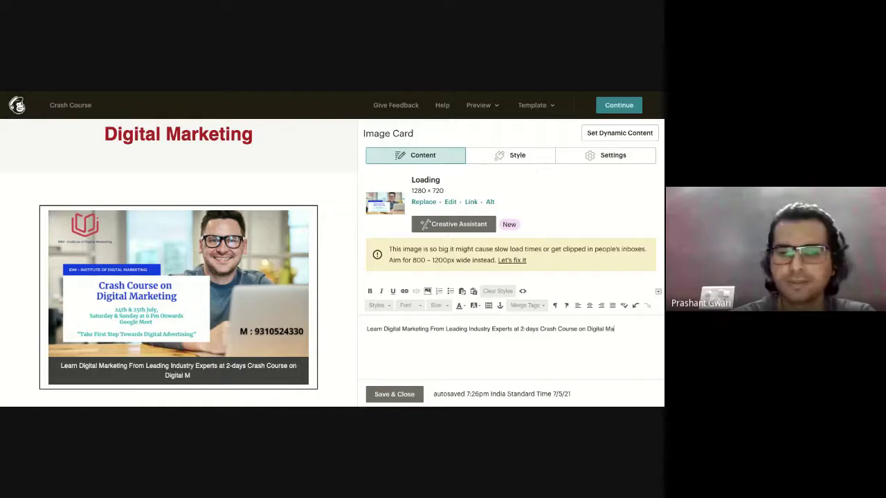
pyautogui.write('ing')
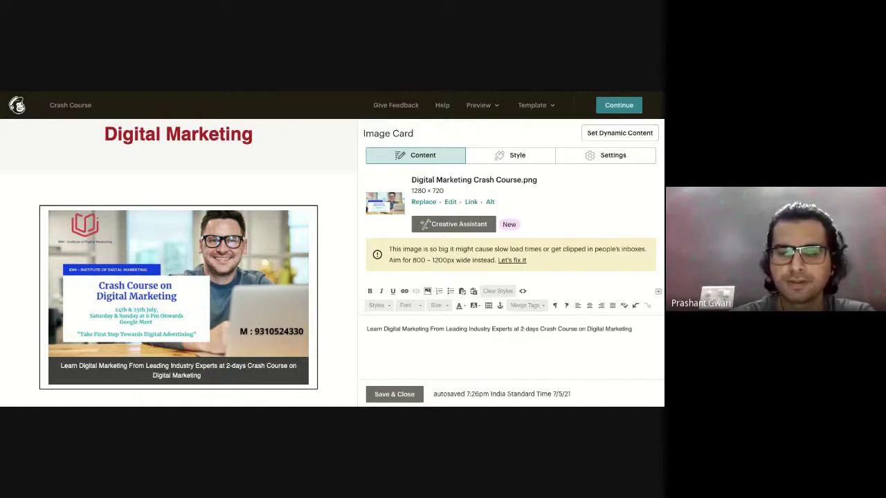
pyautogui.write(' on This Weekend')
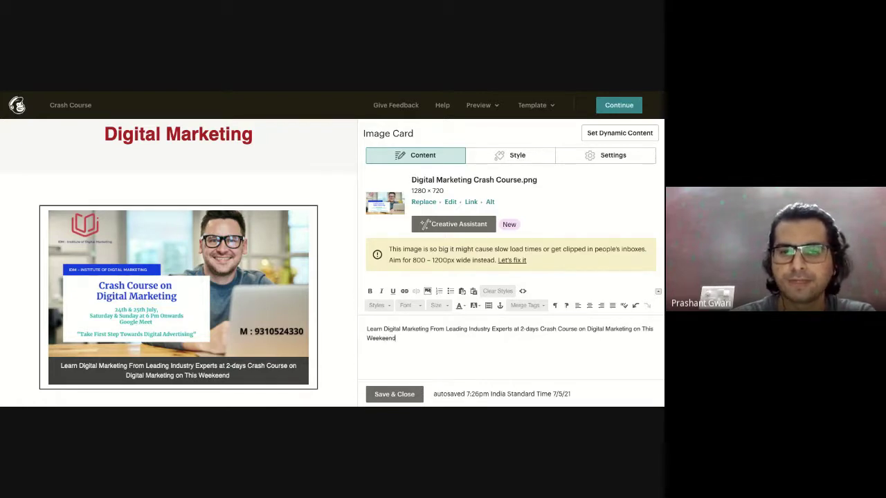
pyautogui.write('.')
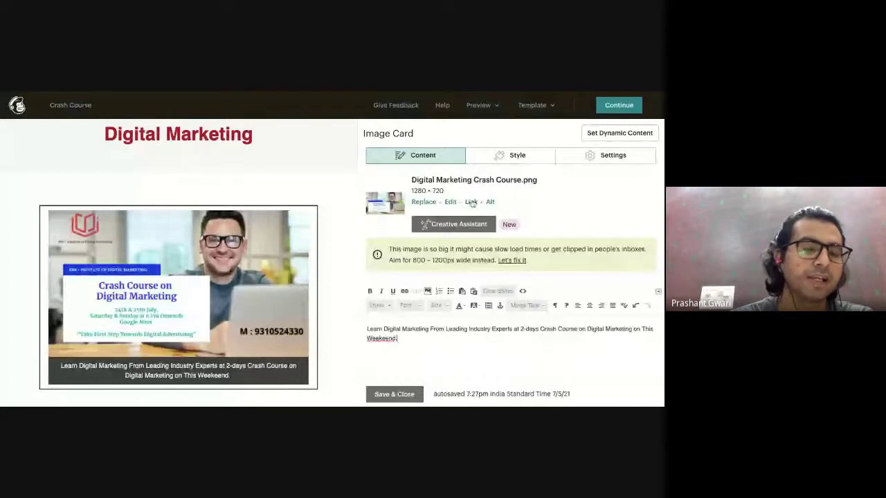
pyautogui.click(471, 202)
pyautogui.write('www')
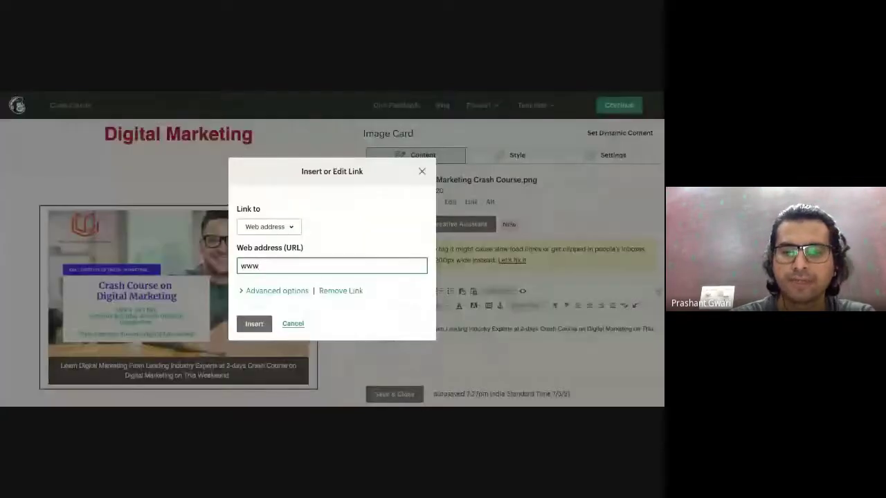
pyautogui.write('.idmdelh')
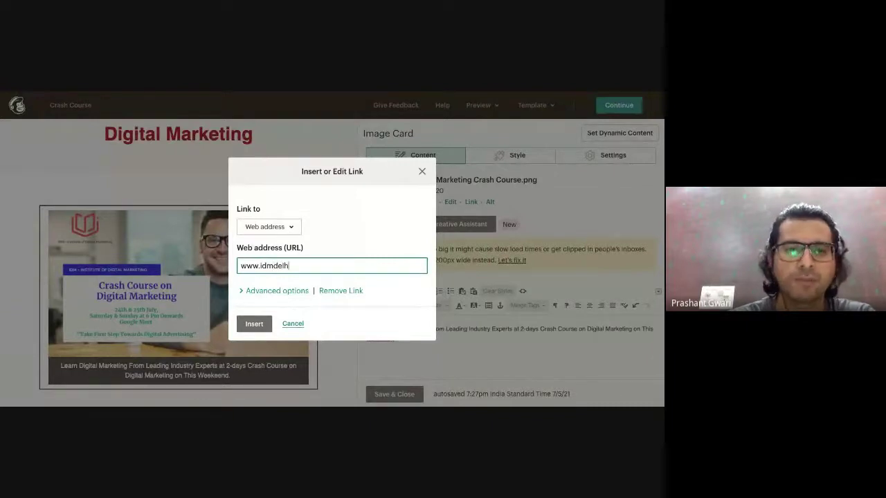
pyautogui.write('i.com/pgdm')
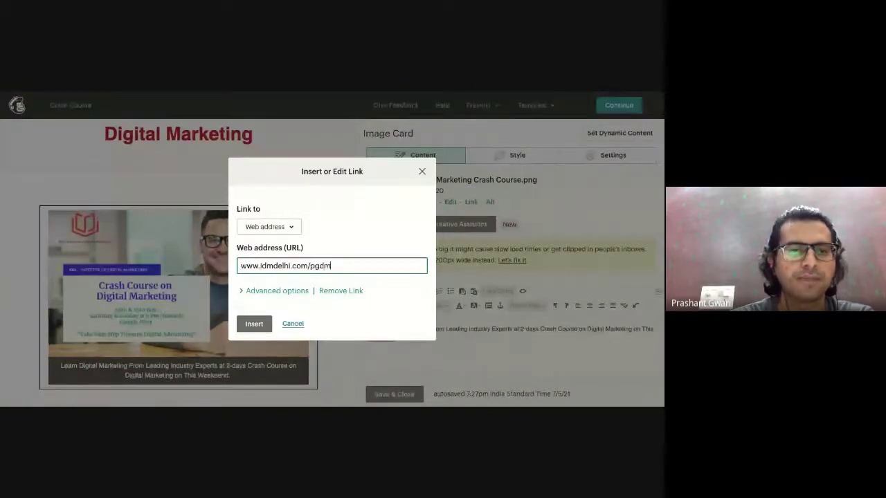
pyautogui.press('Return')
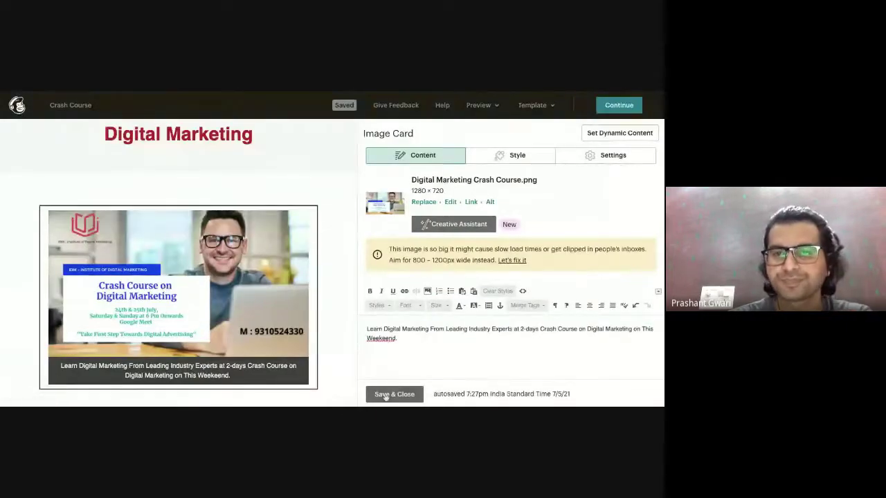
# Correct 'Weekeend' to 'Weekend' in the caption and save the image card.
pyautogui.click(515, 156)
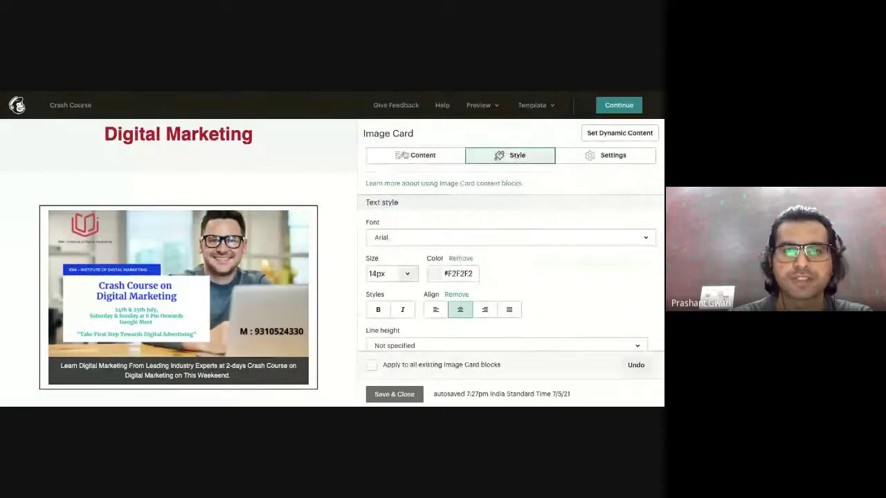
pyautogui.click(402, 158)
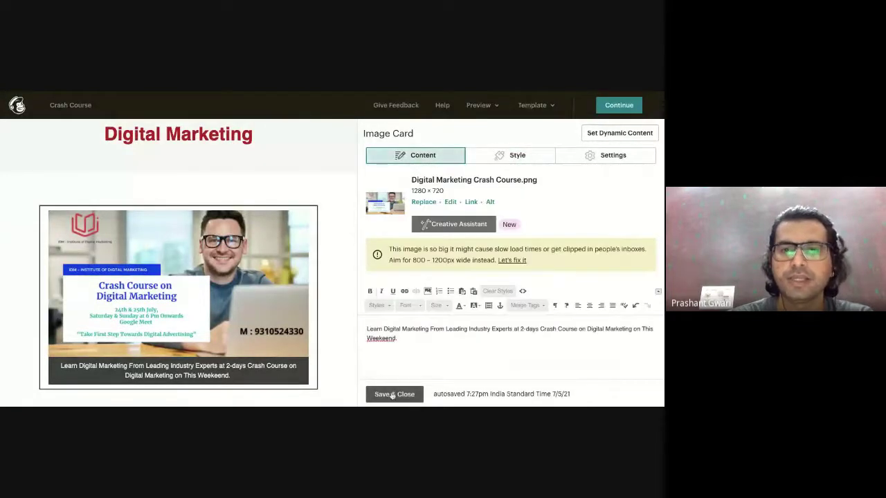
pyautogui.rightClick(383, 339)
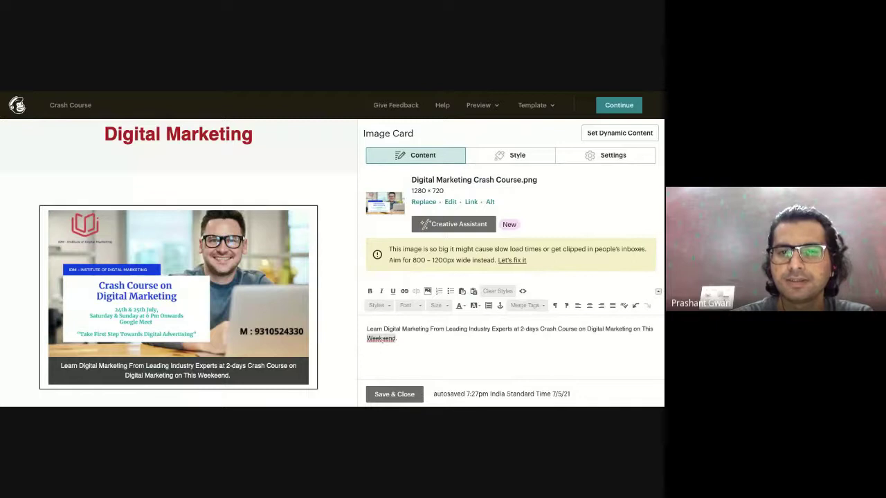
pyautogui.click(380, 357)
pyautogui.click(386, 339)
pyautogui.press('BackSpace')
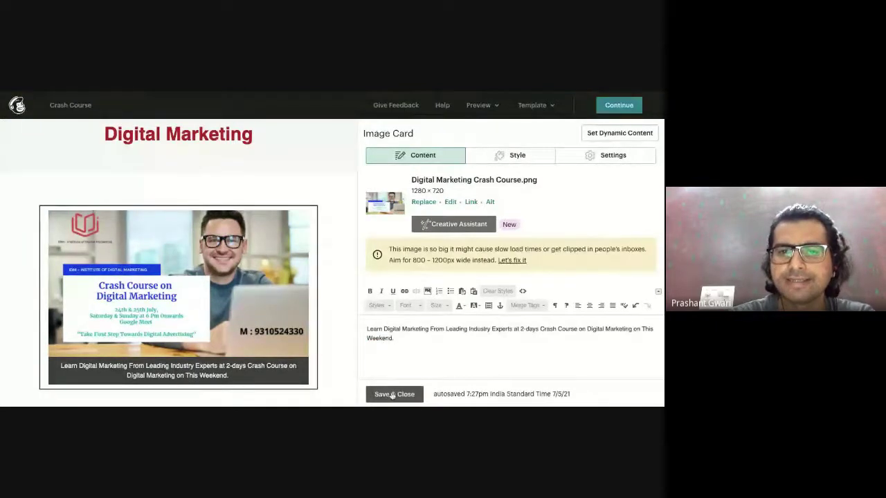
pyautogui.click(393, 395)
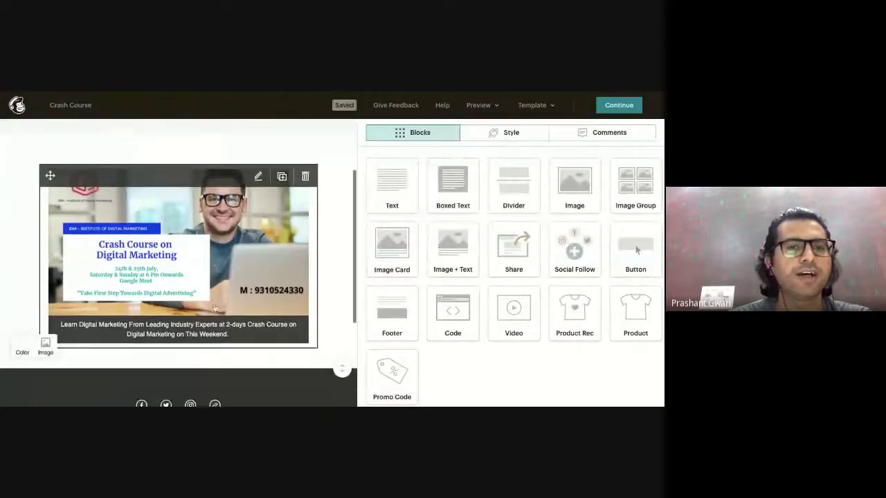
# Add an Image + Text block below the card and insert the uploaded crash course image.
pyautogui.scroll(-2, 207, 310)
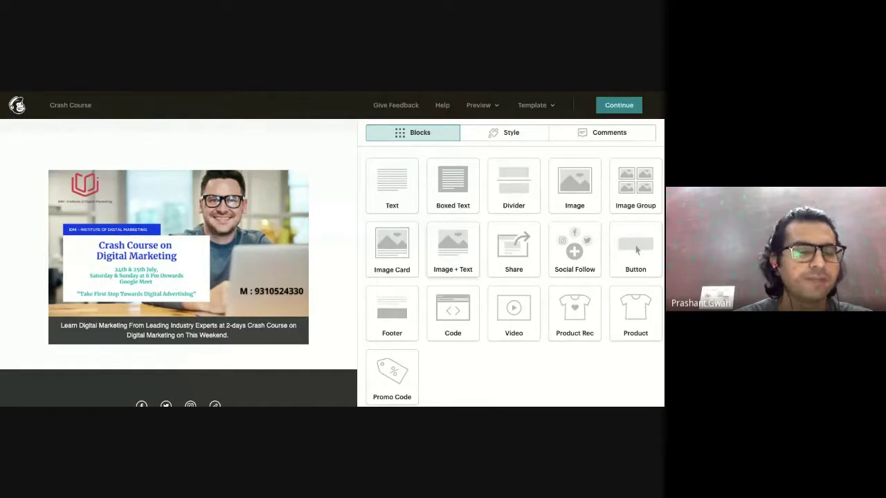
pyautogui.moveTo(453, 249); pyautogui.dragTo(251, 379)
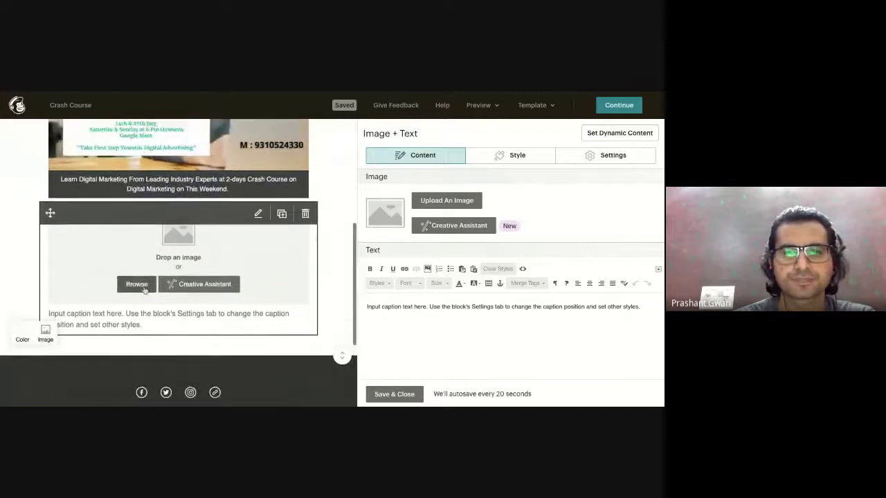
pyautogui.click(142, 287)
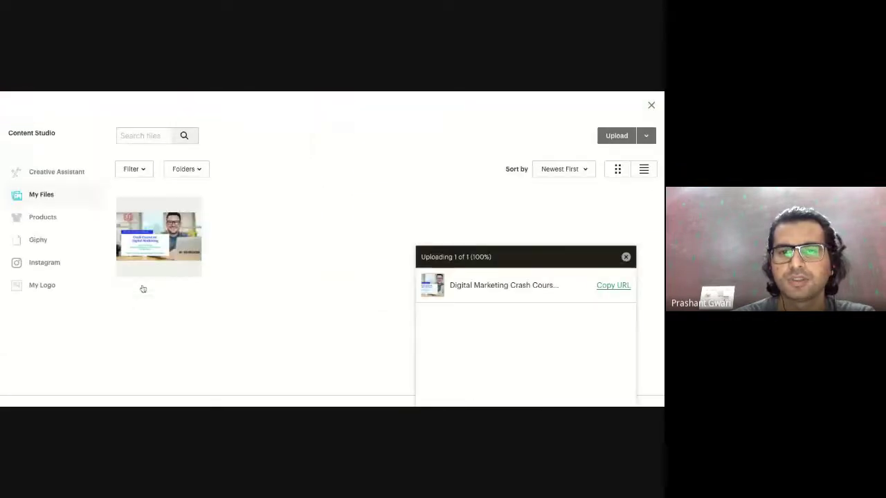
pyautogui.click(159, 247)
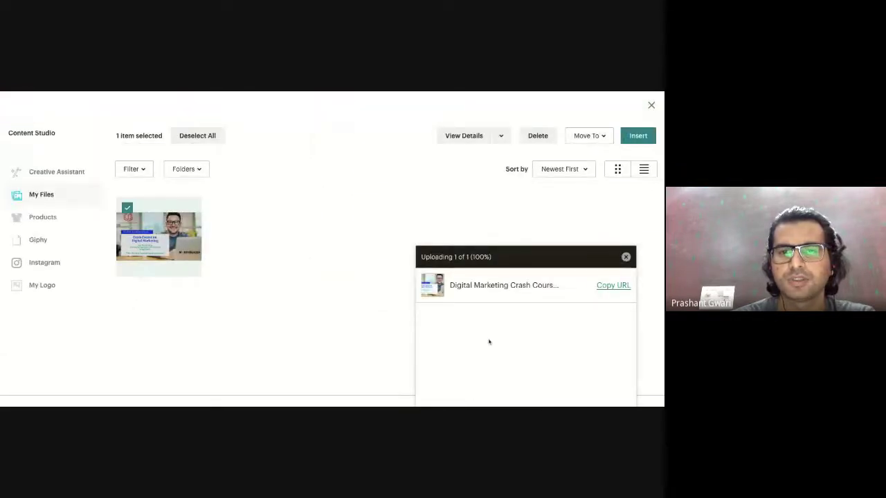
pyautogui.click(644, 137)
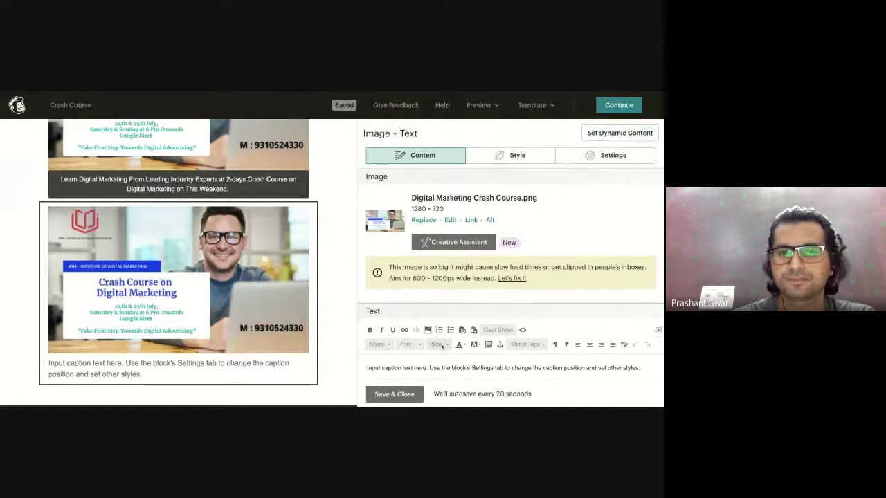
# Start deleting the duplicate image block with its trash icon.
pyautogui.scroll(-1, 439, 347)
pyautogui.scroll(-2, 442, 347)
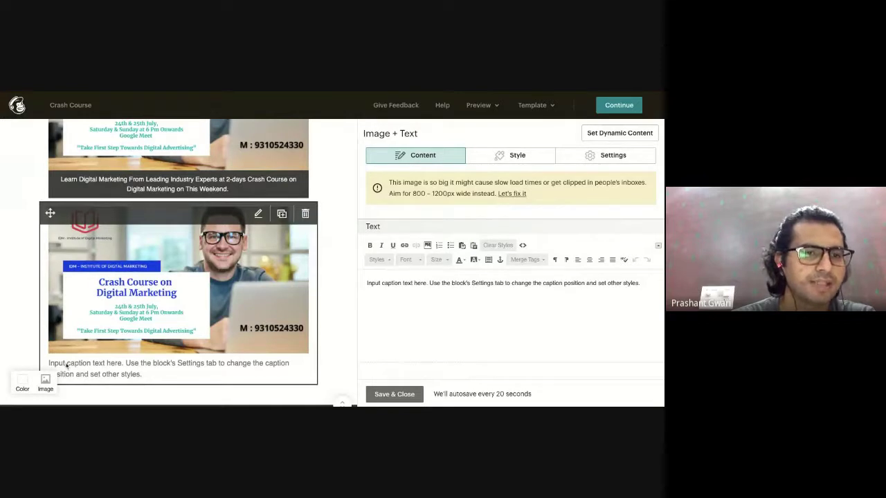
pyautogui.scroll(1, 144, 377)
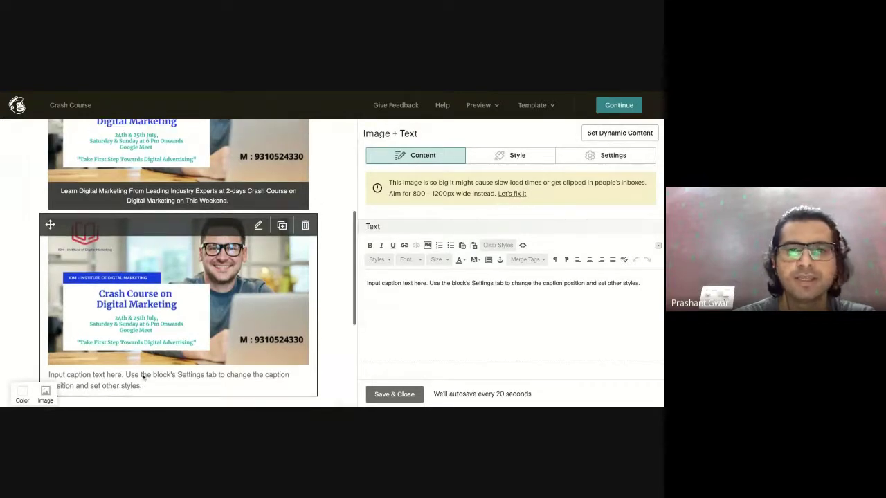
pyautogui.scroll(1, 144, 377)
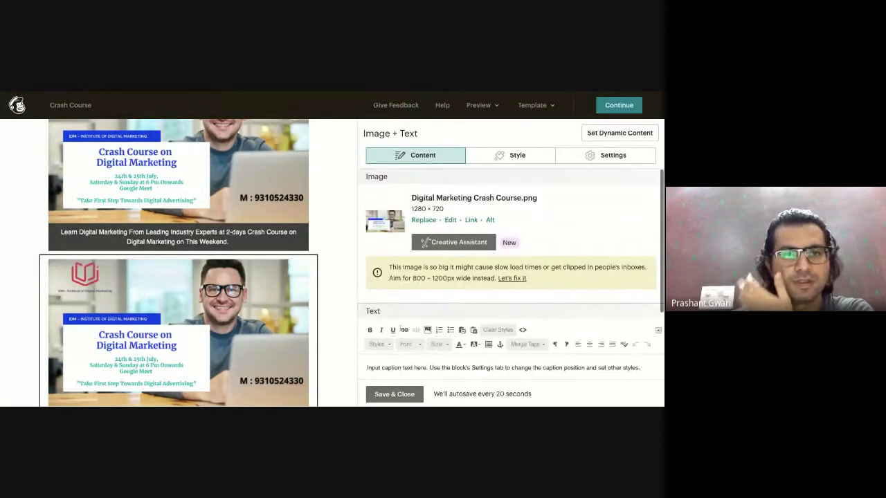
pyautogui.click(306, 270)
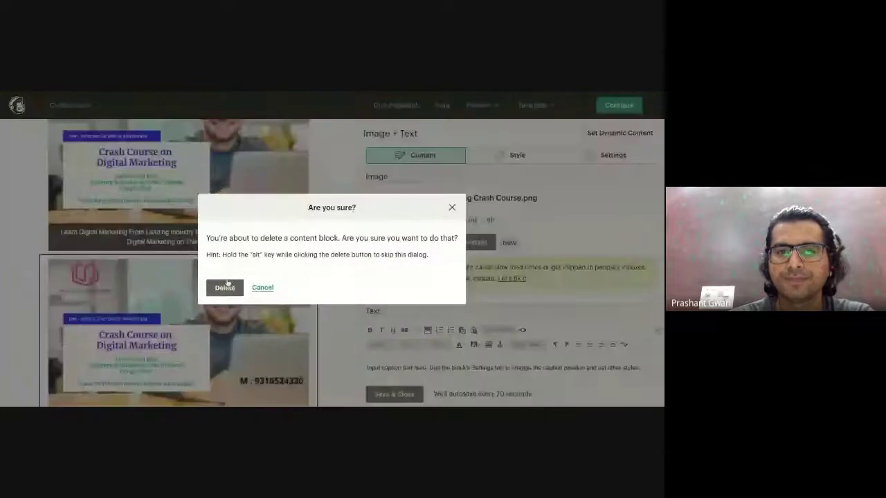
# Confirm deleting the duplicate Image + Text block, leaving the banner card above the footer.
pyautogui.click(226, 287)
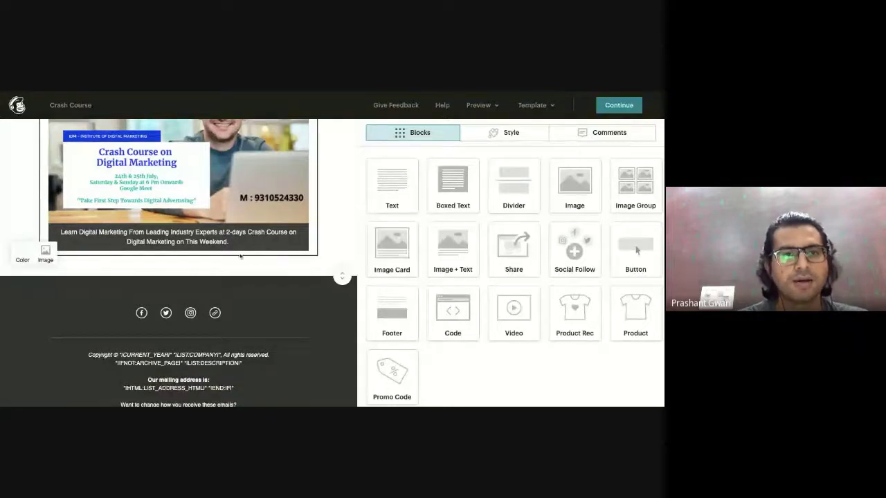
pyautogui.scroll(3, 241, 256)
pyautogui.scroll(-3, 196, 270)
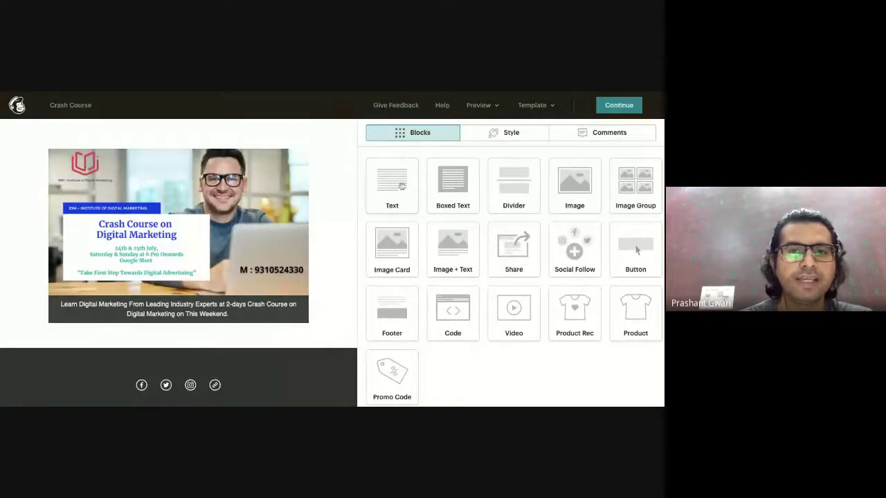
pyautogui.moveTo(401, 185); pyautogui.dragTo(182, 334)
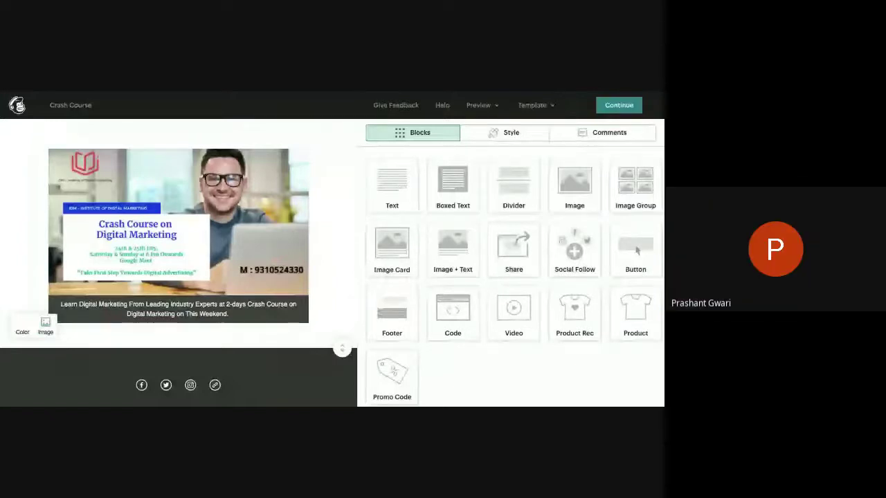
# Add a Boxed Text block below the banner reading 'What Will You Get ?'.
pyautogui.moveTo(452, 181); pyautogui.dragTo(272, 277)
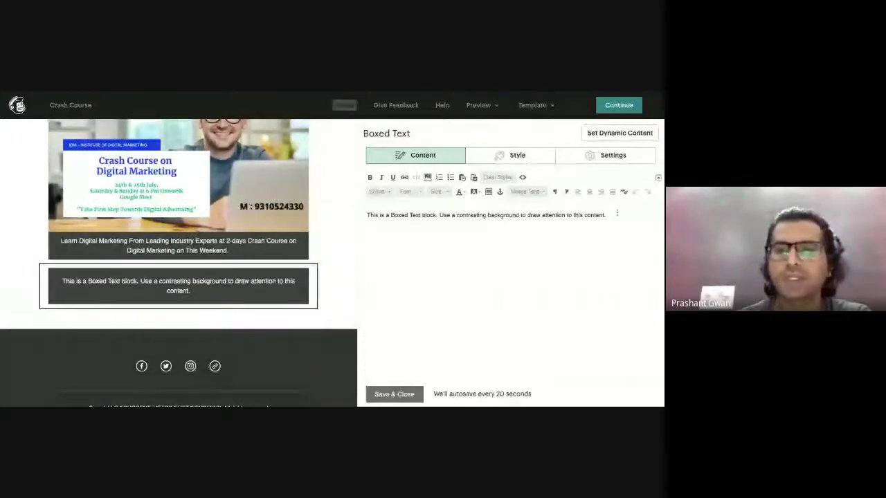
pyautogui.hotkey('ctrl', 'a')
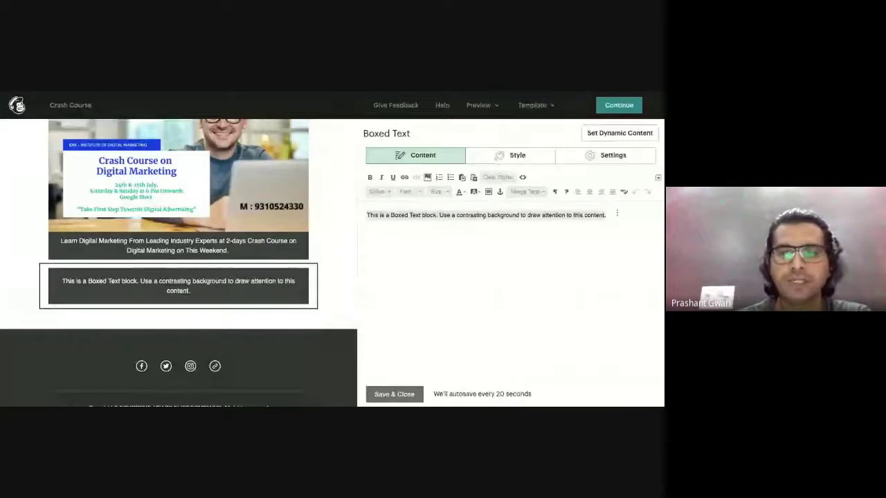
pyautogui.write('Want')
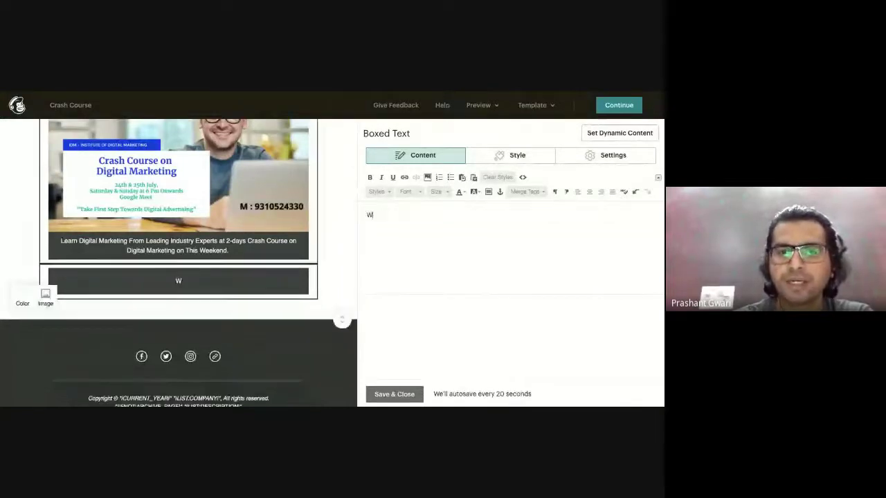
pyautogui.press('BackSpace')
pyautogui.press('BackSpace')
pyautogui.press('BackSpace')
pyautogui.write('hat')
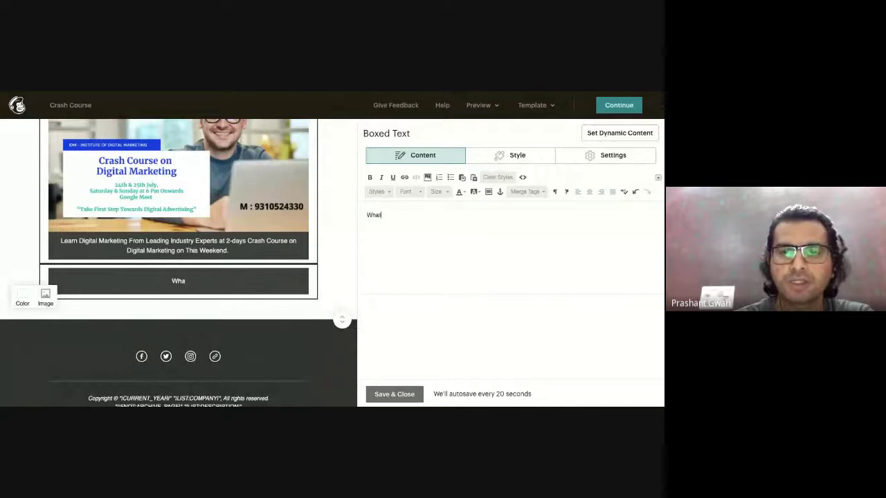
pyautogui.write(' Will get')
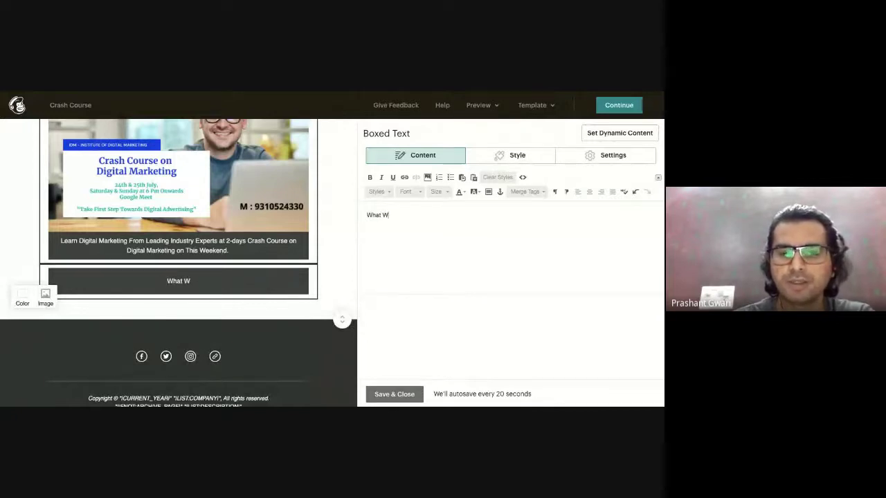
pyautogui.press('BackSpace')
pyautogui.press('BackSpace')
pyautogui.press('BackSpace')
pyautogui.write('Get Wi')
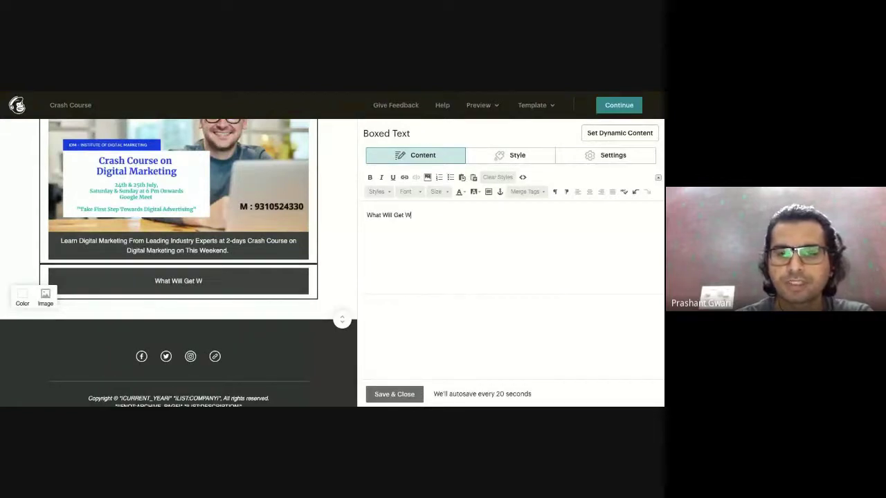
pyautogui.press('BackSpace')
pyautogui.press('BackSpace')
pyautogui.write('Get')
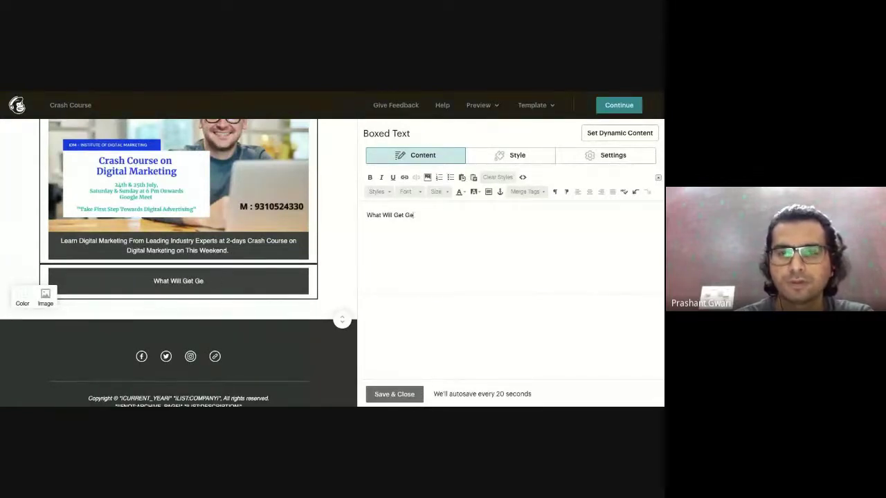
pyautogui.press('BackSpace')
pyautogui.press('BackSpace')
pyautogui.press('BackSpace')
pyautogui.write('?')
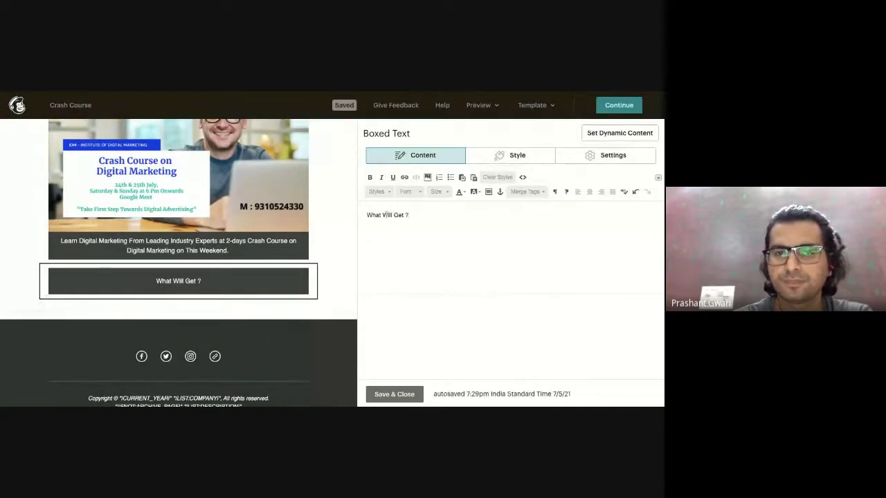
pyautogui.write('You')
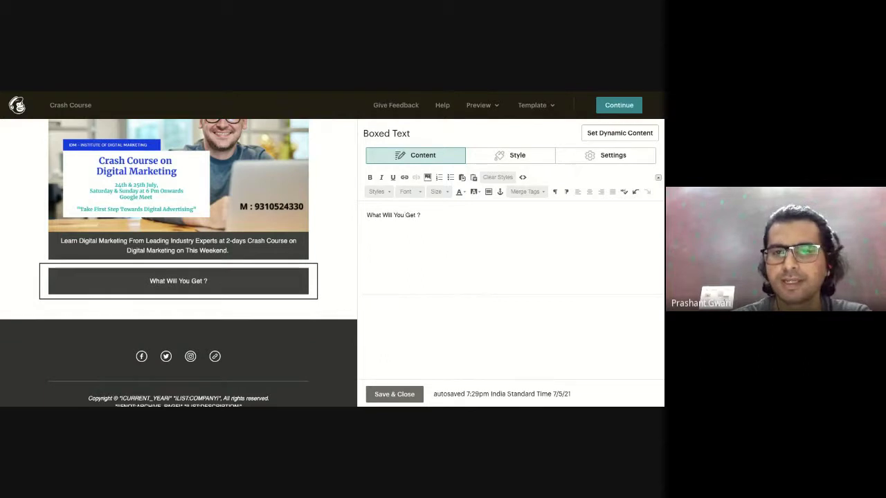
# Make the 'What Will You Get ?' heading bold and begin a new line below it.
pyautogui.moveTo(423, 215); pyautogui.dragTo(366, 215)
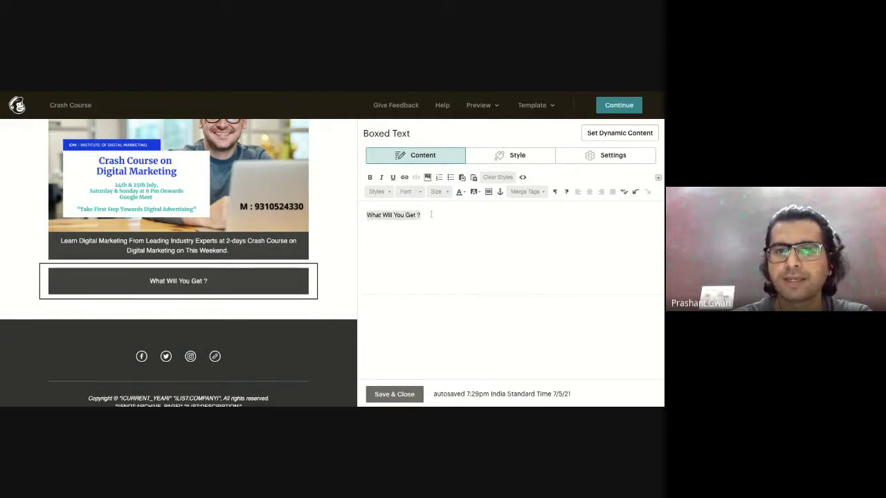
pyautogui.click(371, 178)
pyautogui.click(438, 220)
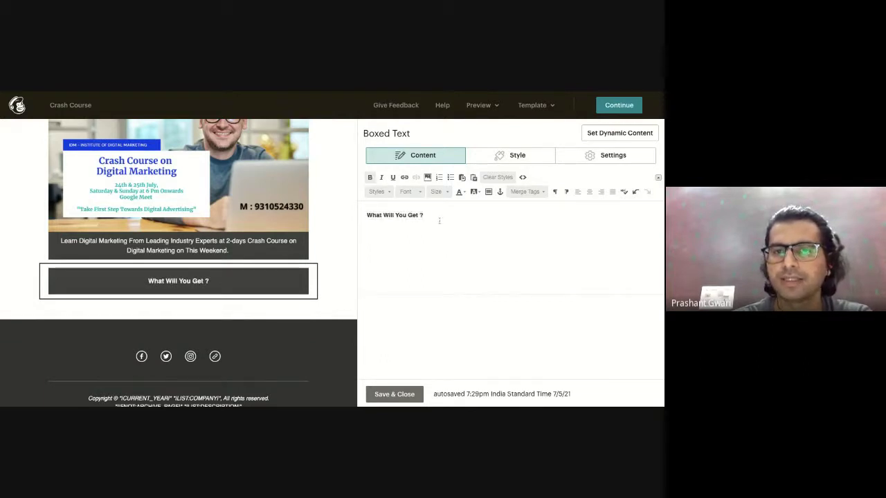
pyautogui.press('Return')
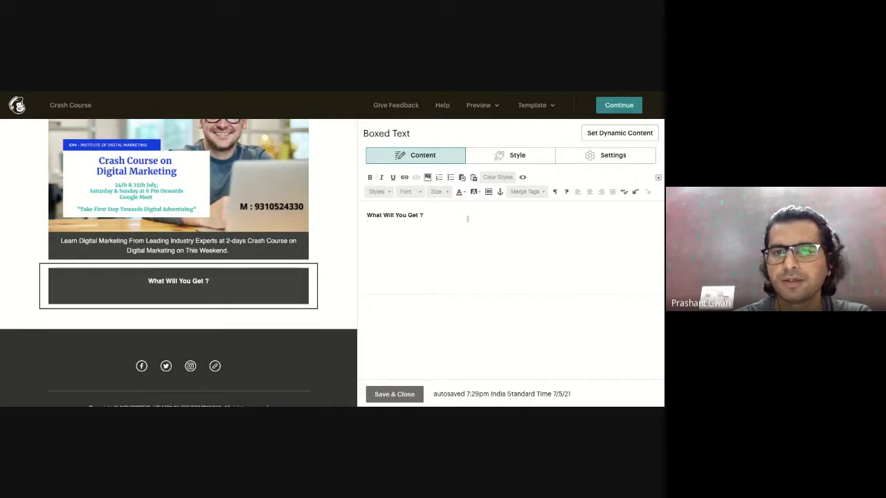
# List bullets 'Certificate of Completion', 'E-books worth Rs 5000' and 'Scholarships upto 20%' under the heading.
pyautogui.click(450, 178)
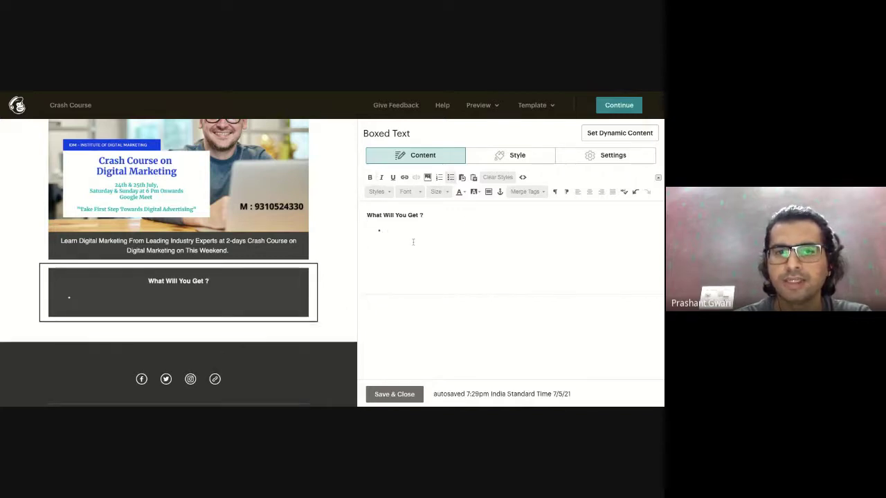
pyautogui.write('Cert')
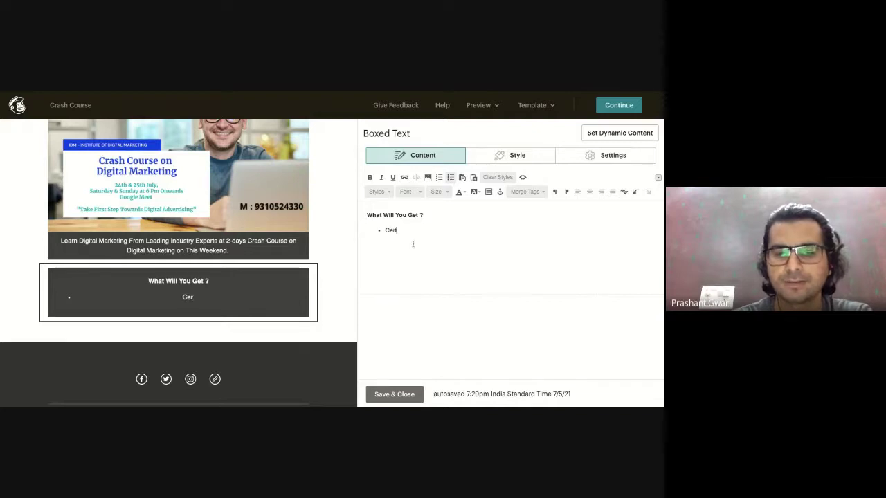
pyautogui.write('ificate of ')
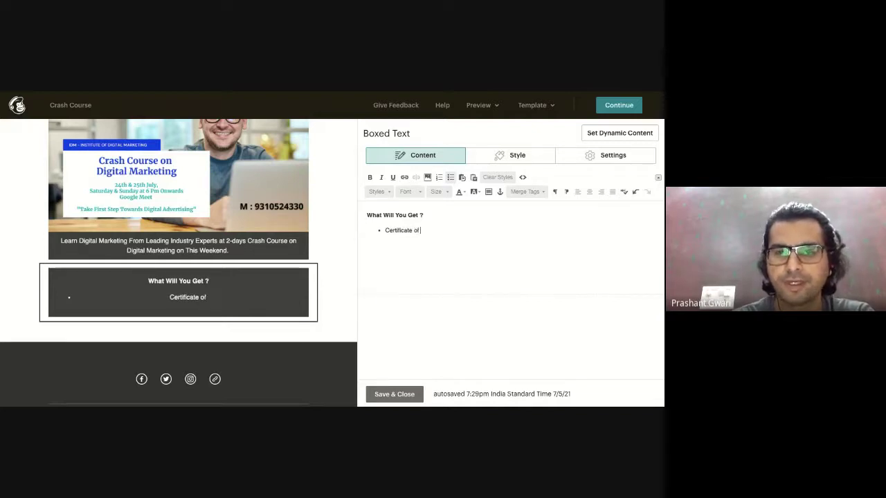
pyautogui.write('Completion')
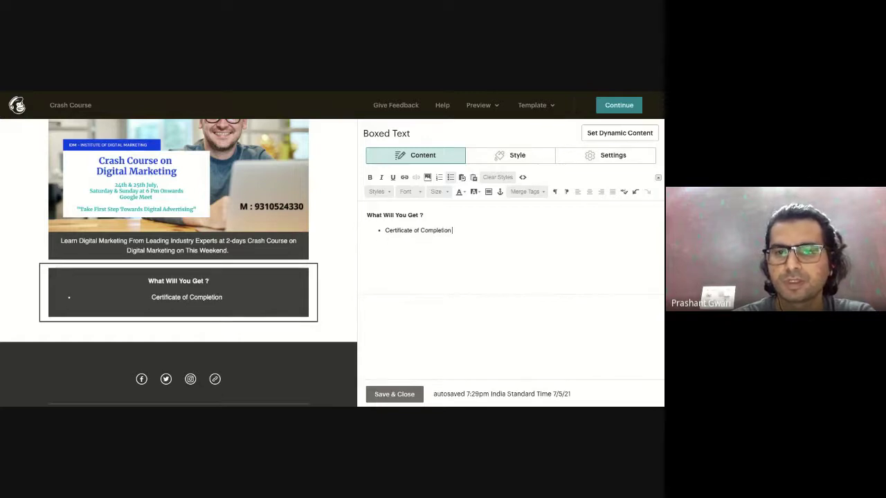
pyautogui.press('Return')
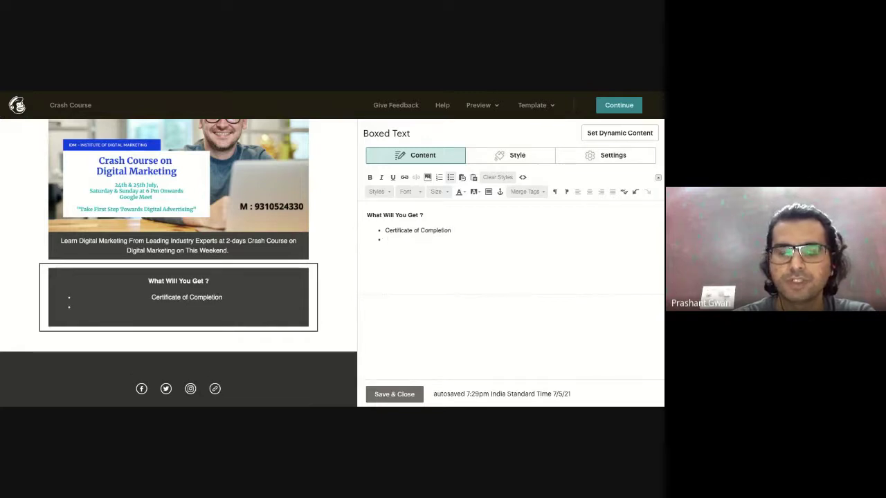
pyautogui.write('E-bOok')
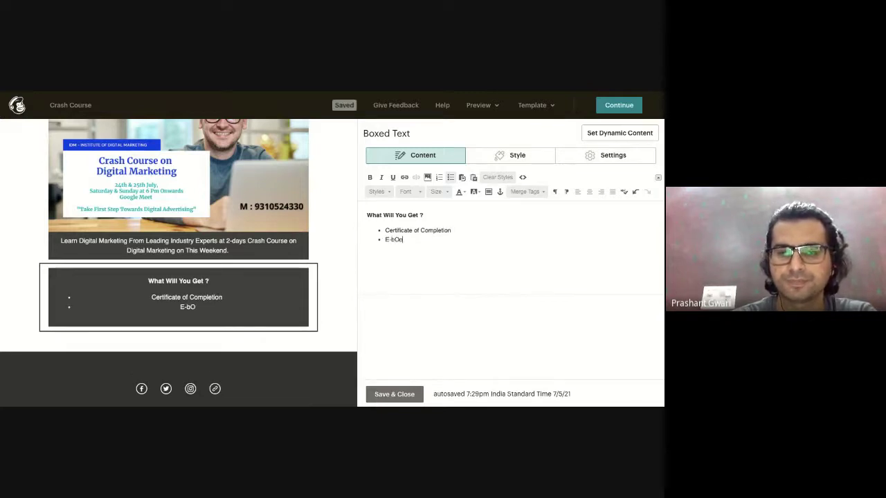
pyautogui.press('BackSpace')
pyautogui.press('BackSpace')
pyautogui.press('BackSpace')
pyautogui.write('ooks worth Rs 5000')
pyautogui.press('Return')
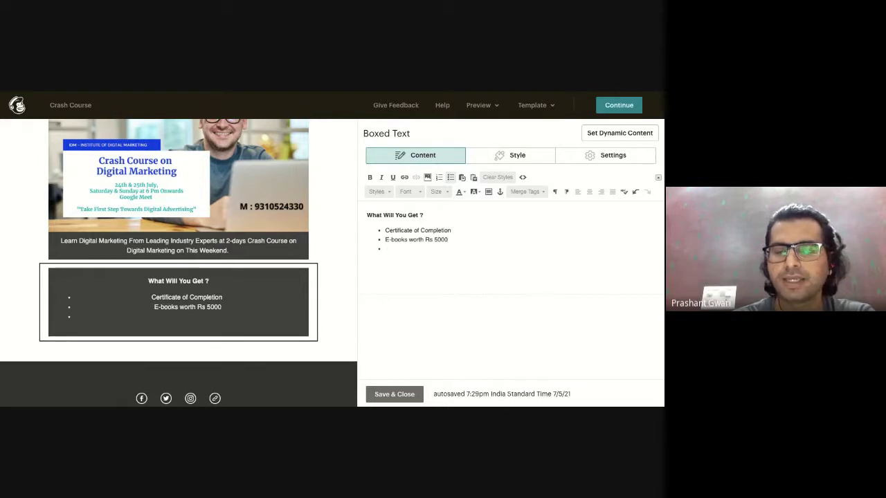
pyautogui.write('Sch')
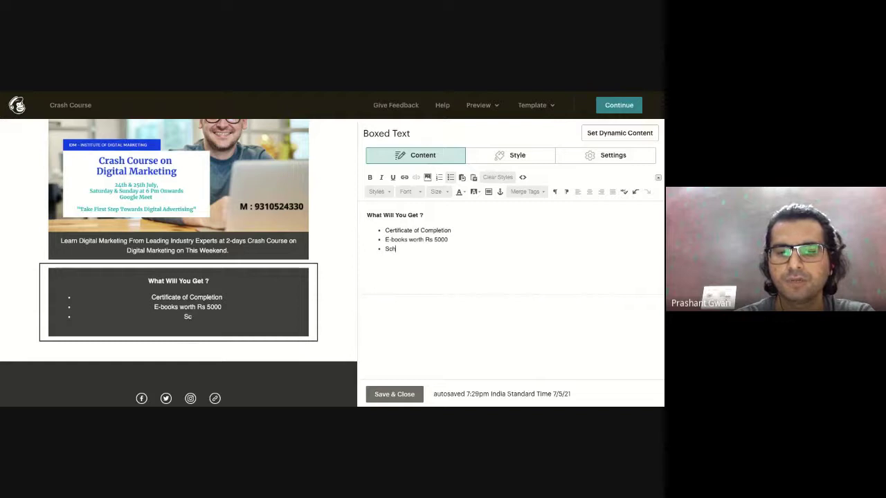
pyautogui.write('olarships ')
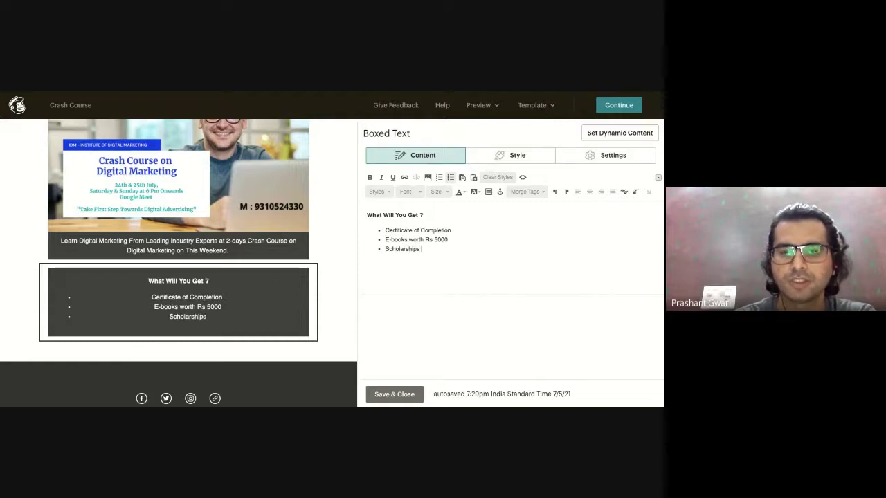
pyautogui.write('upto 20%')
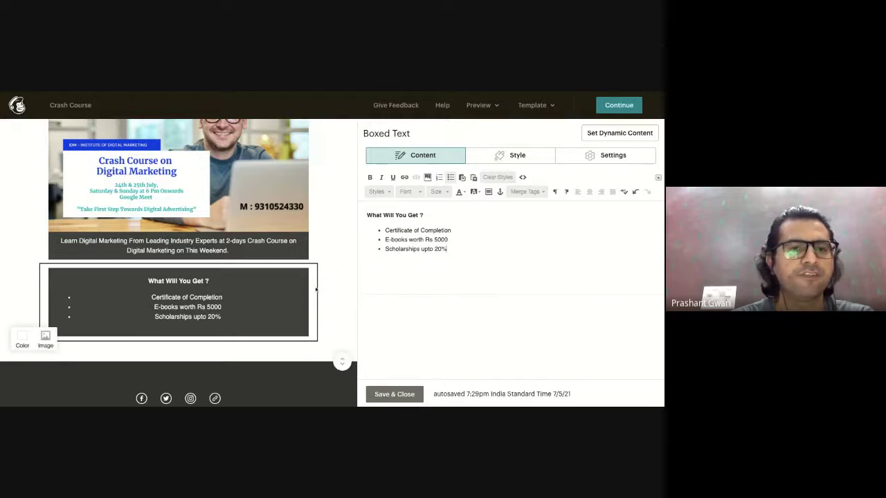
# Left-align the heading and bullets in the box and save the Boxed Text block.
pyautogui.moveTo(460, 255); pyautogui.dragTo(382, 230)
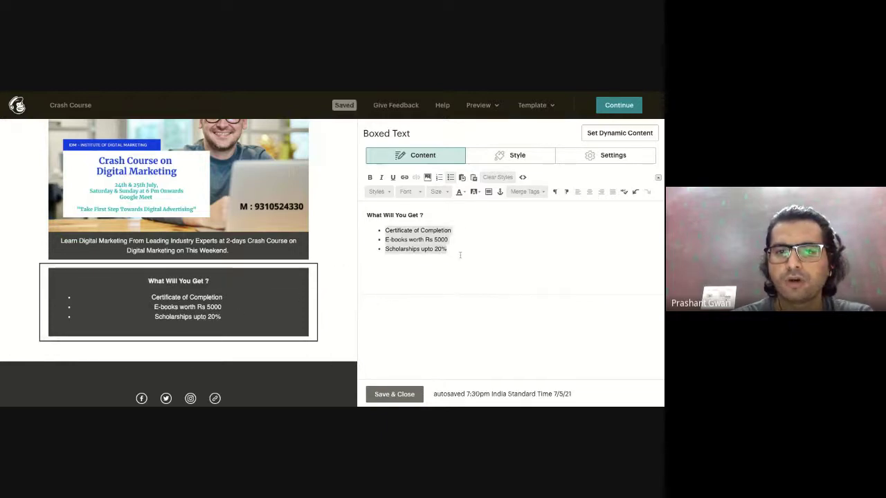
pyautogui.click(589, 192)
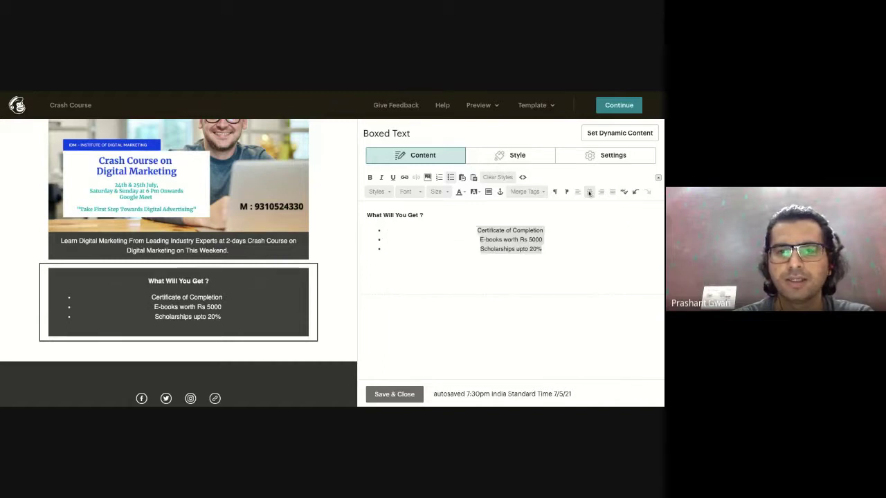
pyautogui.click(586, 262)
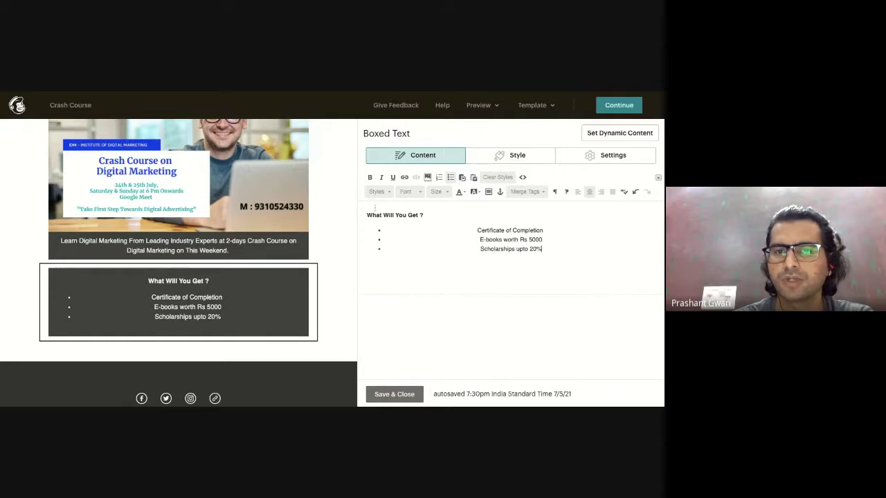
pyautogui.hotkey('ctrl', 'a')
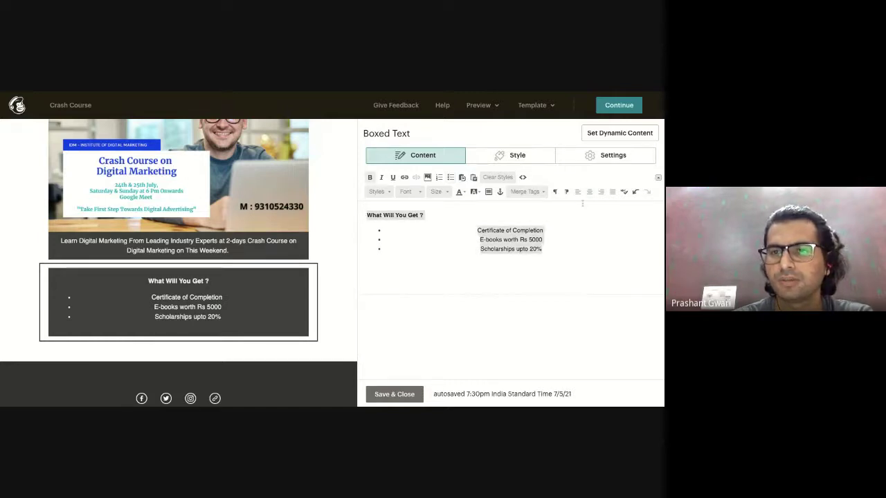
pyautogui.click(578, 192)
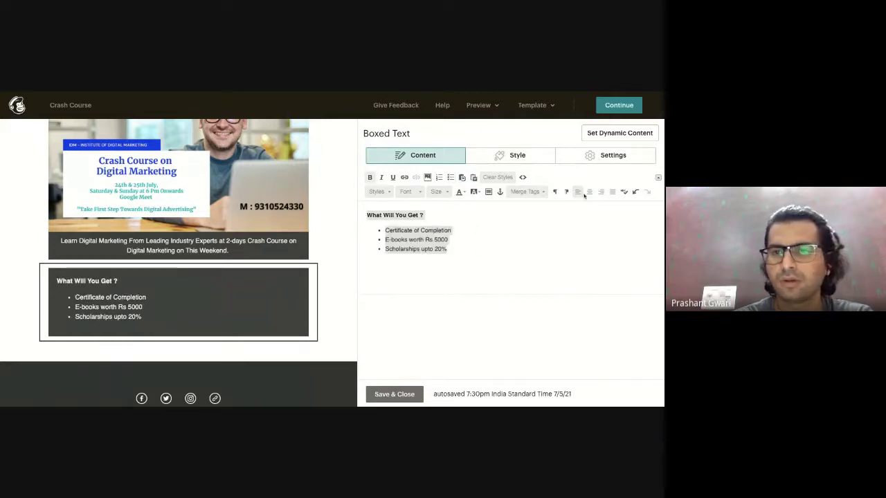
pyautogui.click(589, 192)
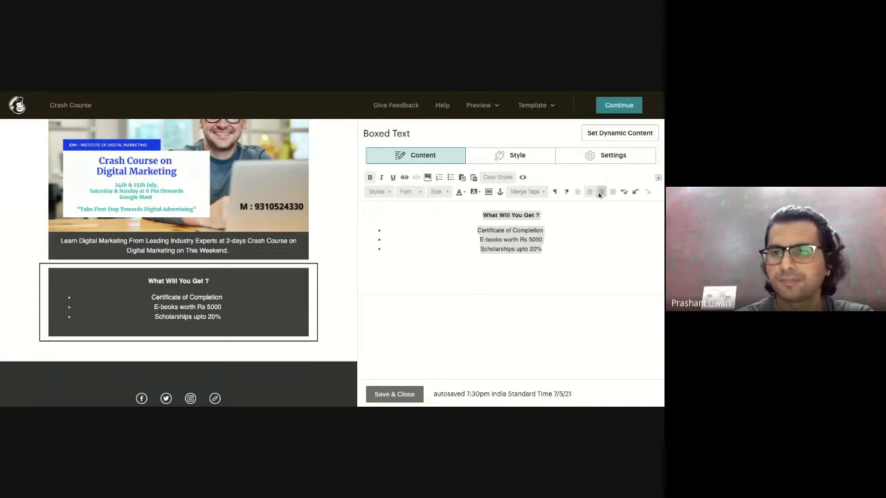
pyautogui.click(612, 192)
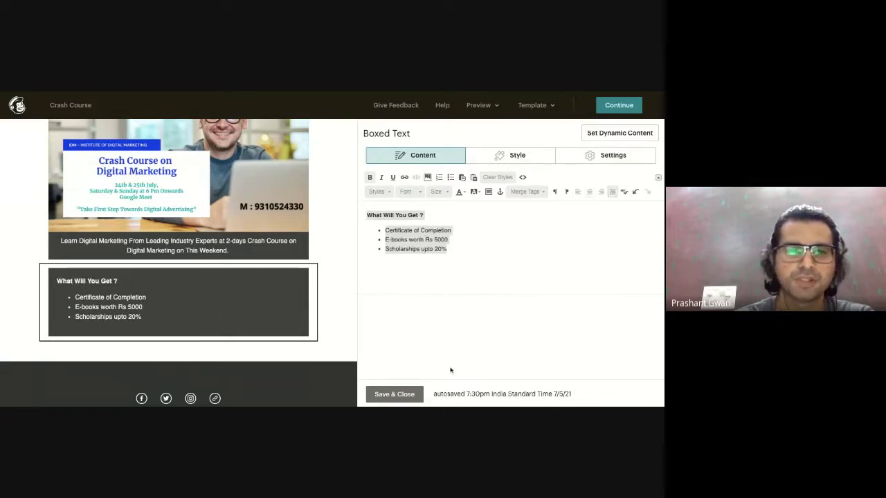
pyautogui.click(498, 249)
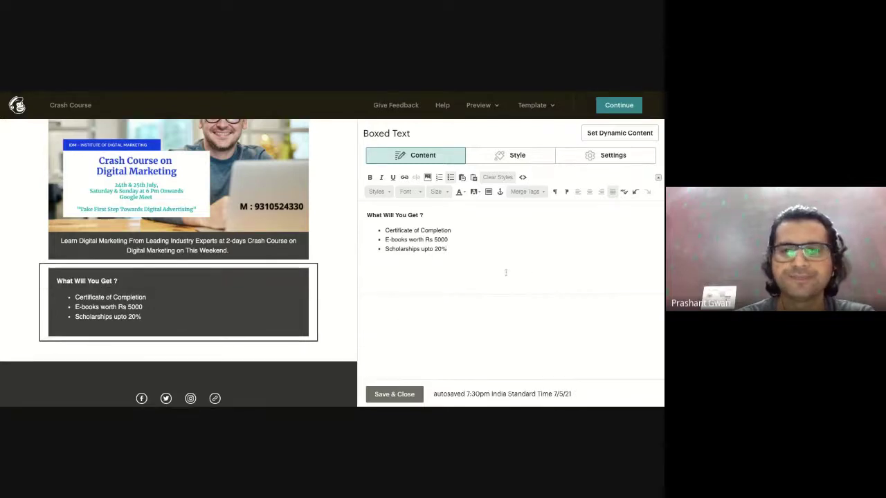
pyautogui.click(391, 394)
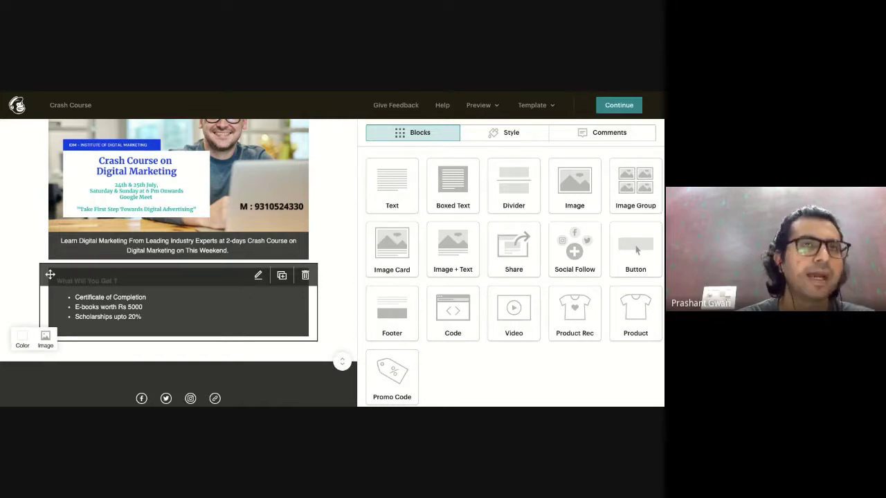
pyautogui.scroll(-1, 178, 261)
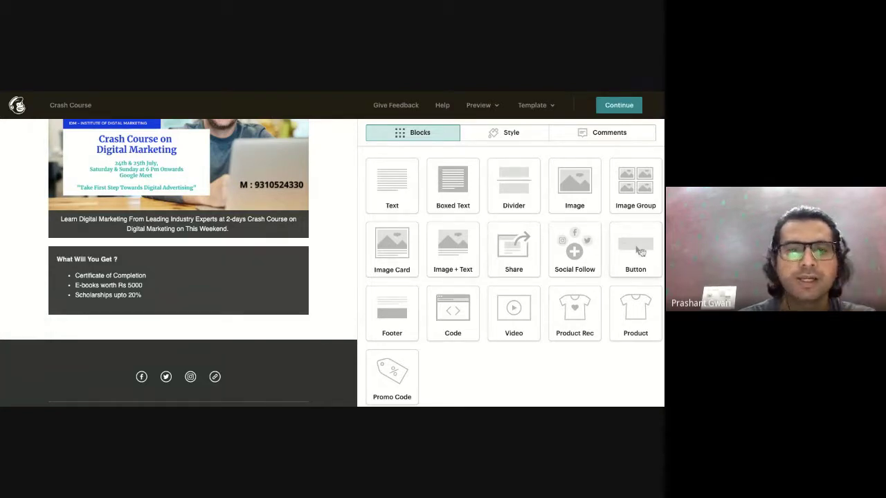
pyautogui.moveTo(641, 253); pyautogui.dragTo(197, 354)
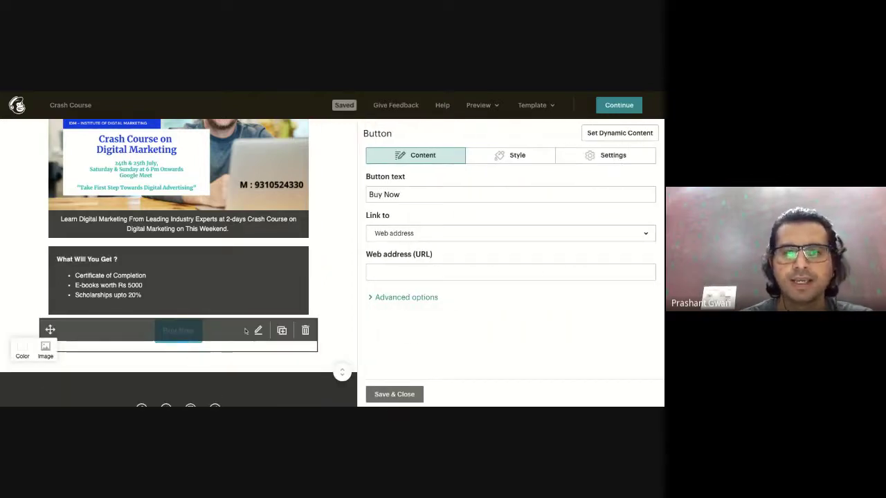
pyautogui.click(407, 195)
pyautogui.press('BackSpace')
pyautogui.press('BackSpace')
pyautogui.press('BackSpace')
pyautogui.press('BackSpace')
pyautogui.press('BackSpace')
pyautogui.press('BackSpace')
pyautogui.press('BackSpace')
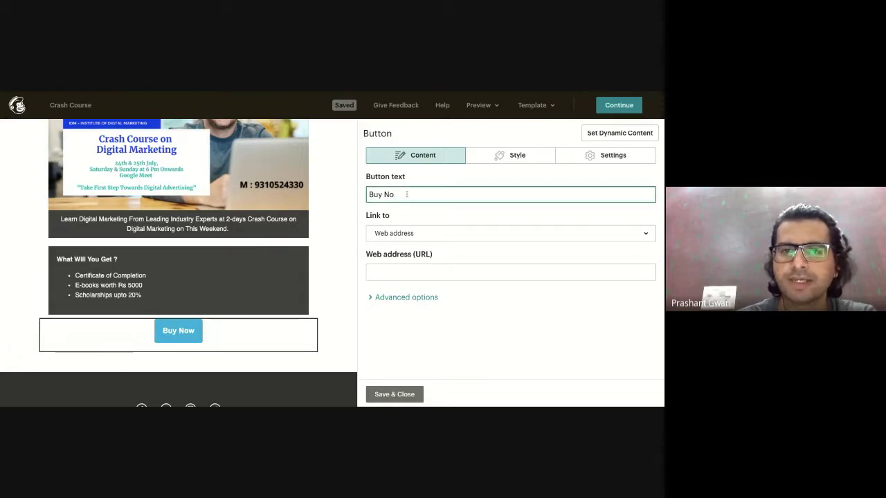
pyautogui.write('Apply Now')
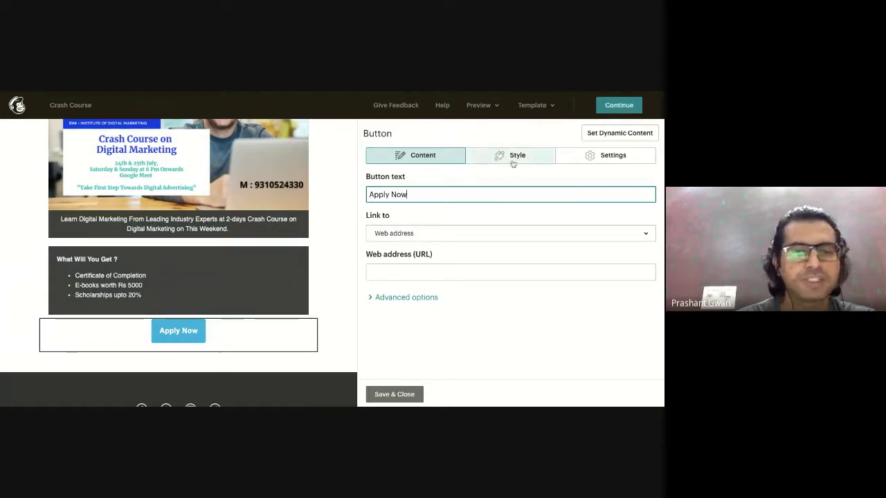
pyautogui.click(466, 235)
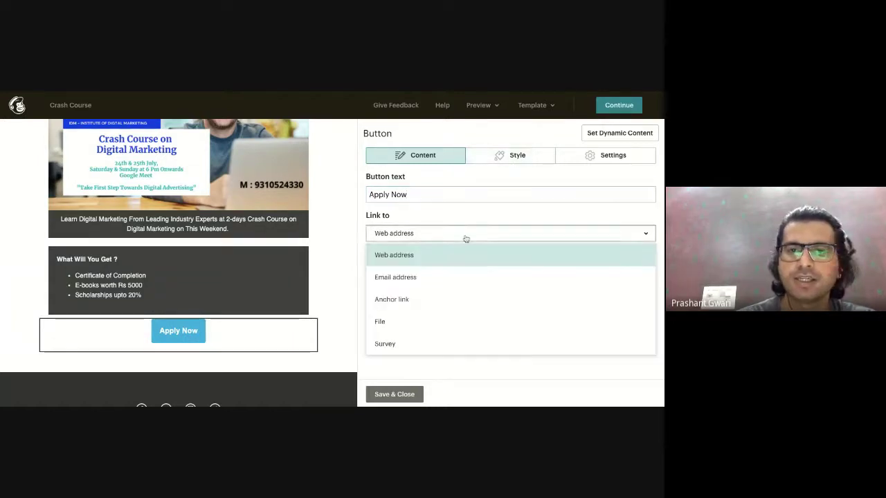
pyautogui.click(427, 255)
pyautogui.click(414, 272)
pyautogui.write('www.idm')
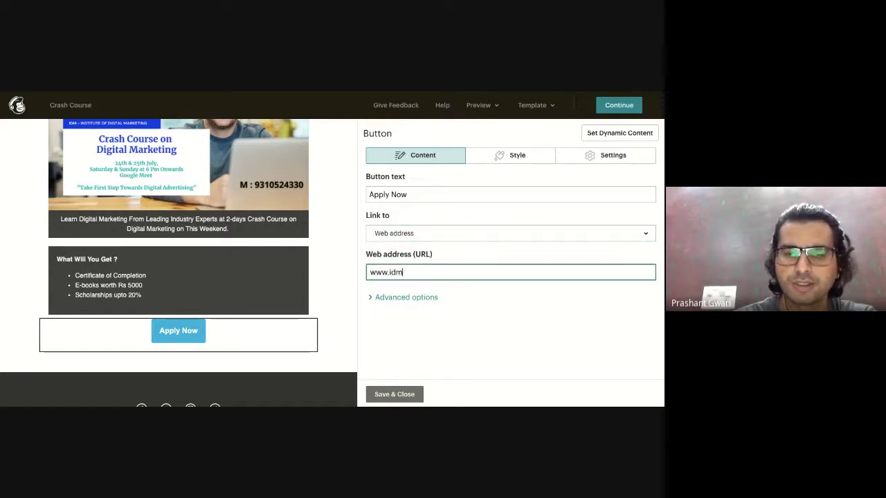
pyautogui.write('delhi.co')
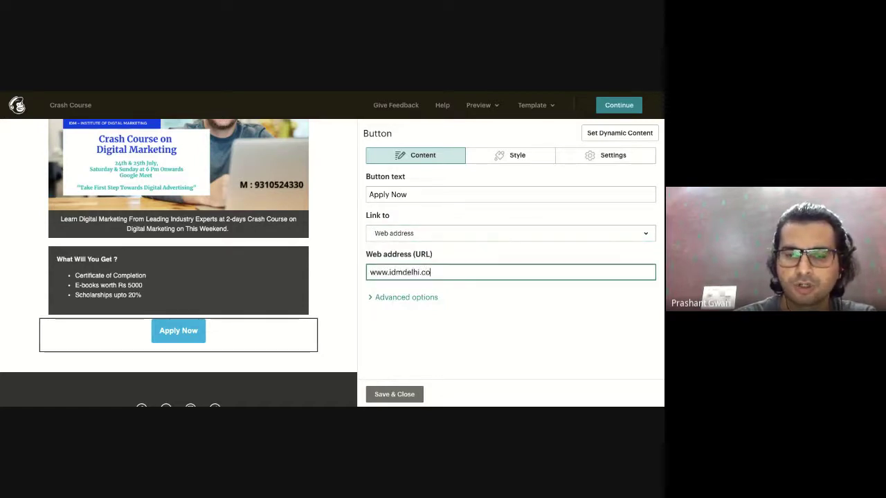
pyautogui.write('m/cras')
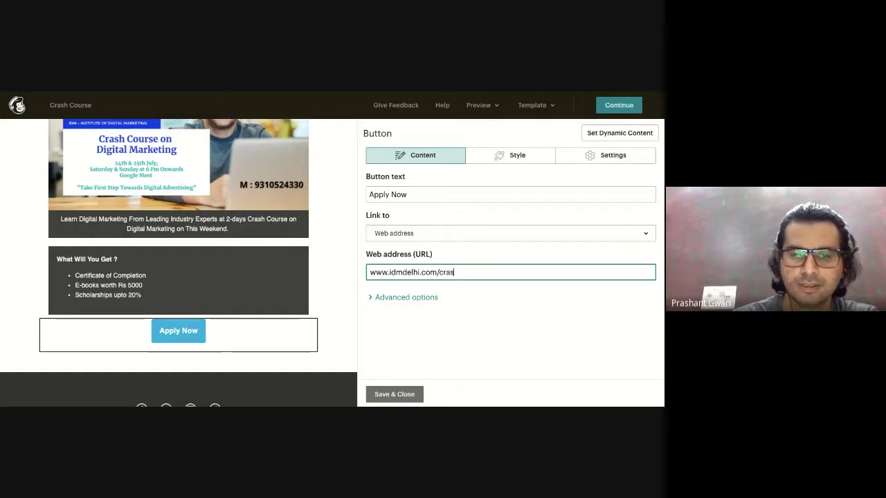
pyautogui.write('h-course')
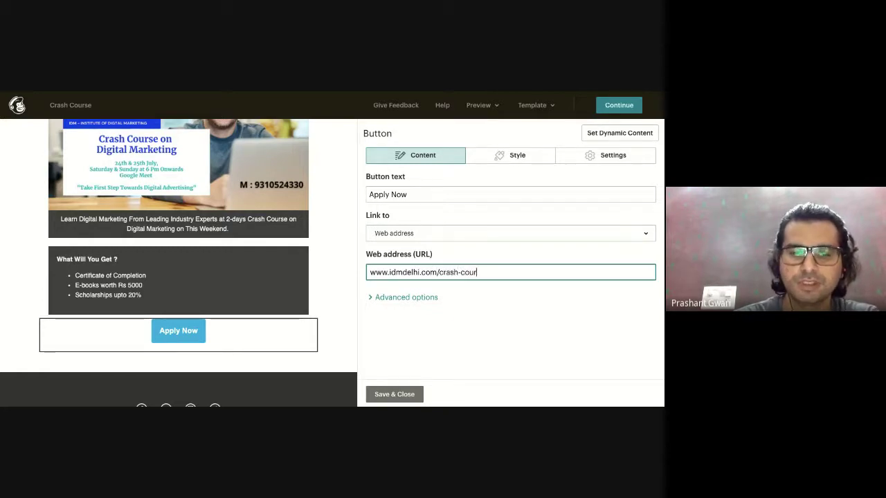
# Save the Apply Now button block and scroll down to the footer.
pyautogui.click(393, 396)
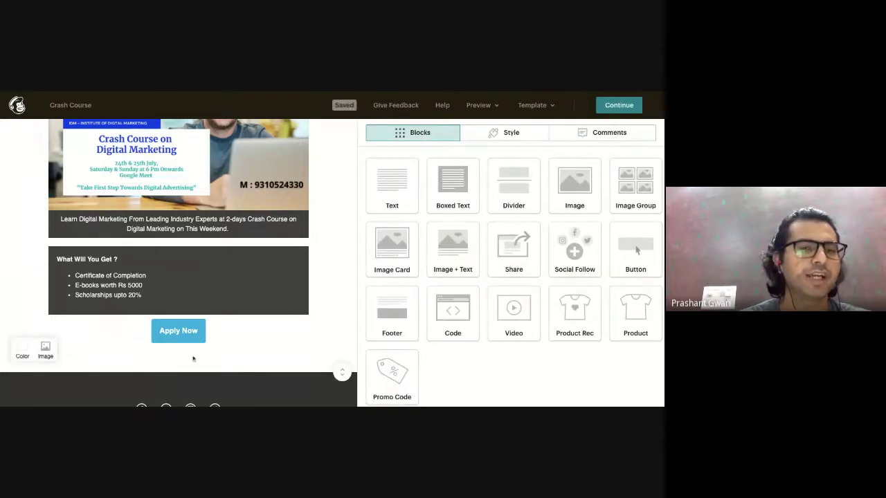
pyautogui.scroll(-2, 209, 353)
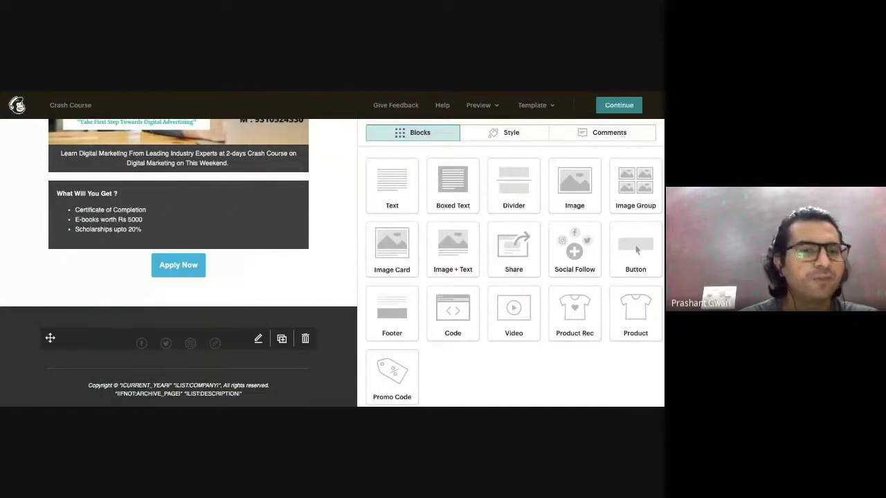
pyautogui.scroll(-3, 71, 379)
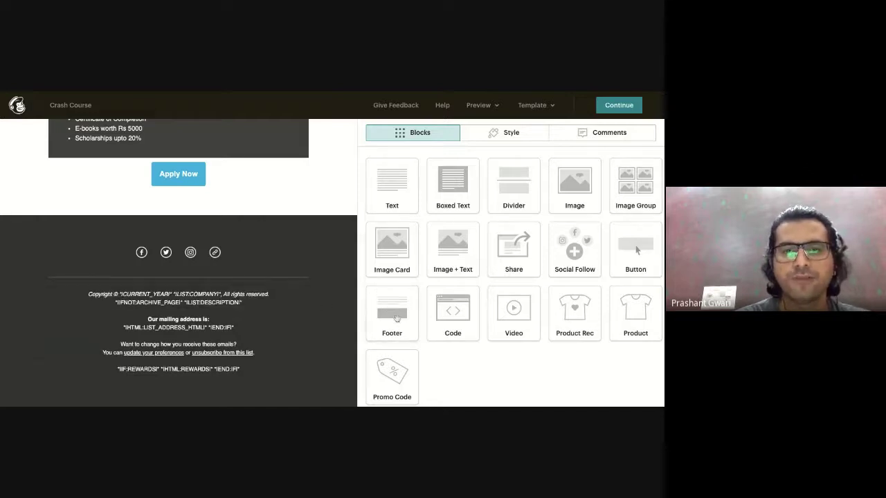
pyautogui.moveTo(396, 319); pyautogui.dragTo(326, 315)
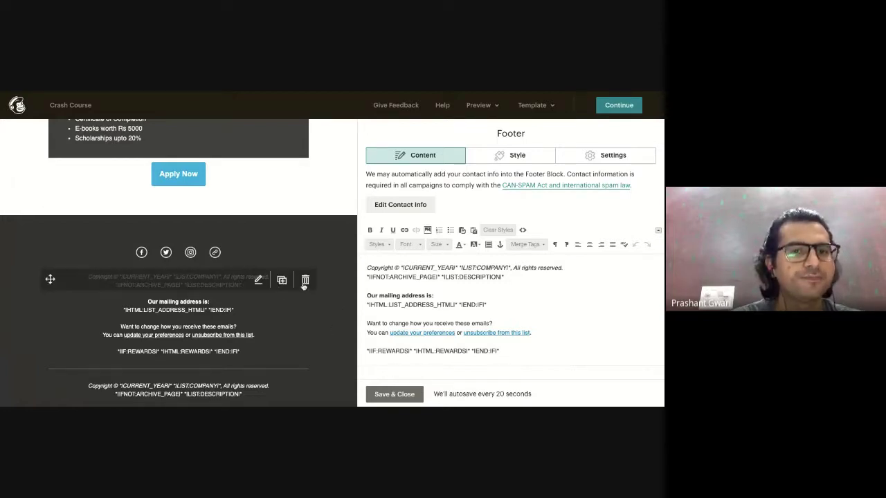
pyautogui.click(305, 280)
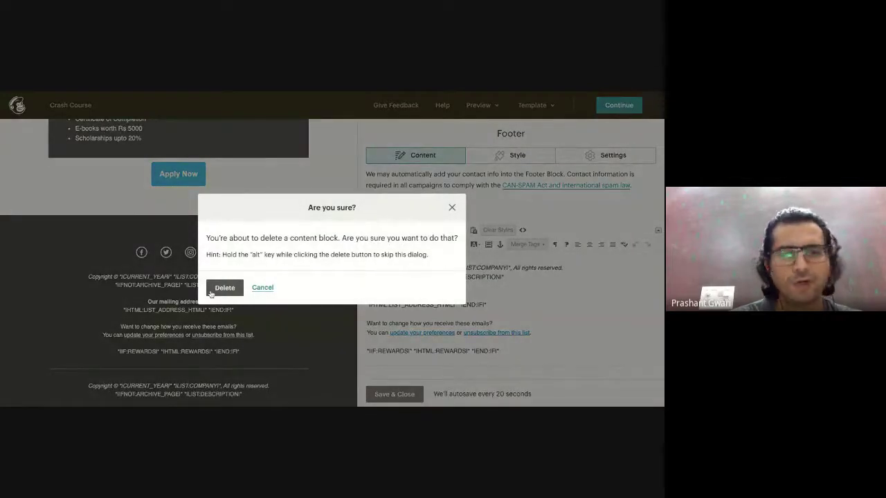
pyautogui.click(213, 290)
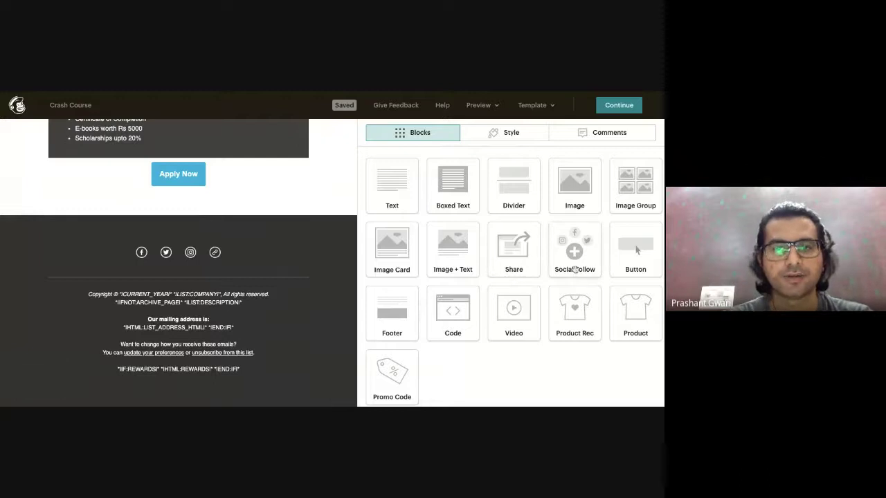
pyautogui.moveTo(150, 264)
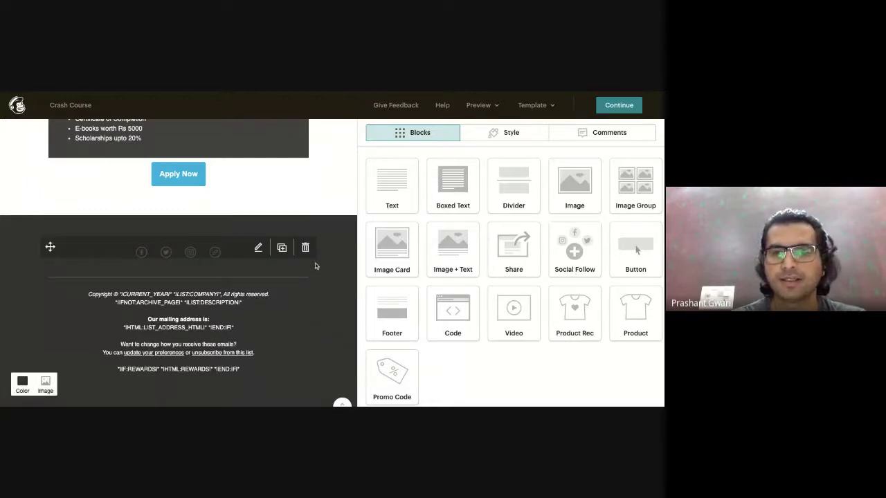
pyautogui.moveTo(304, 252)
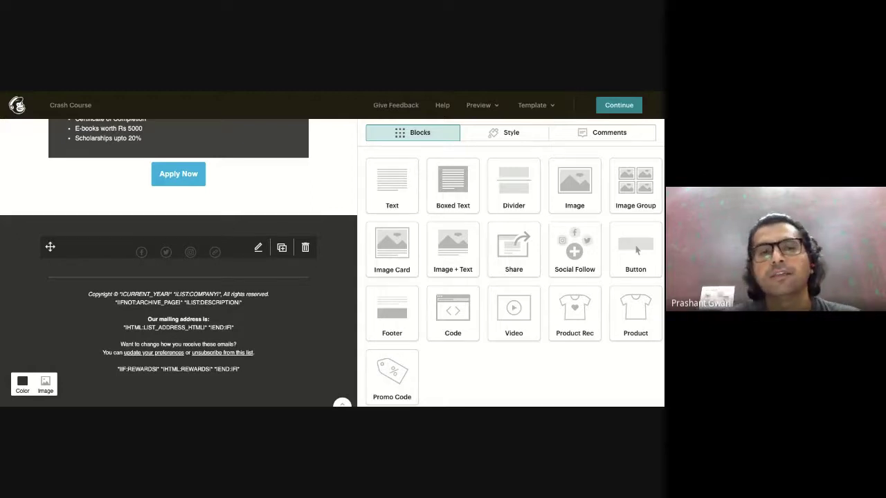
pyautogui.scroll(10, 233, 274)
pyautogui.scroll(-10, 233, 274)
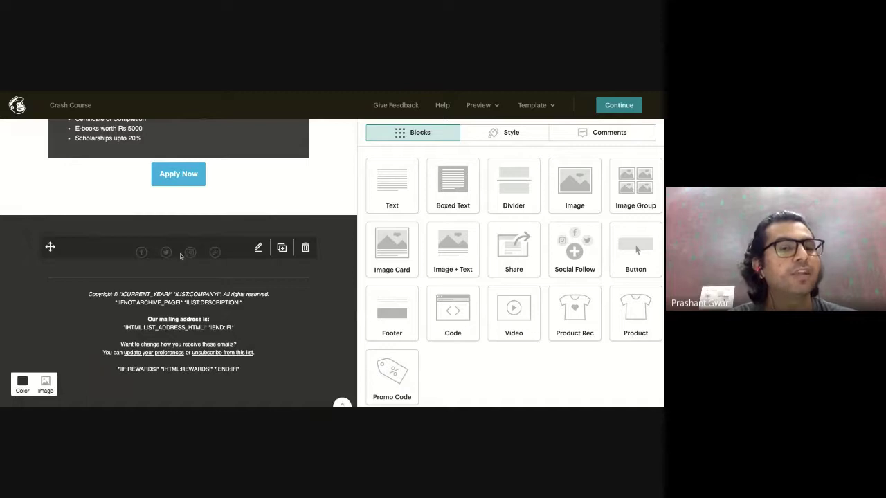
pyautogui.click(257, 249)
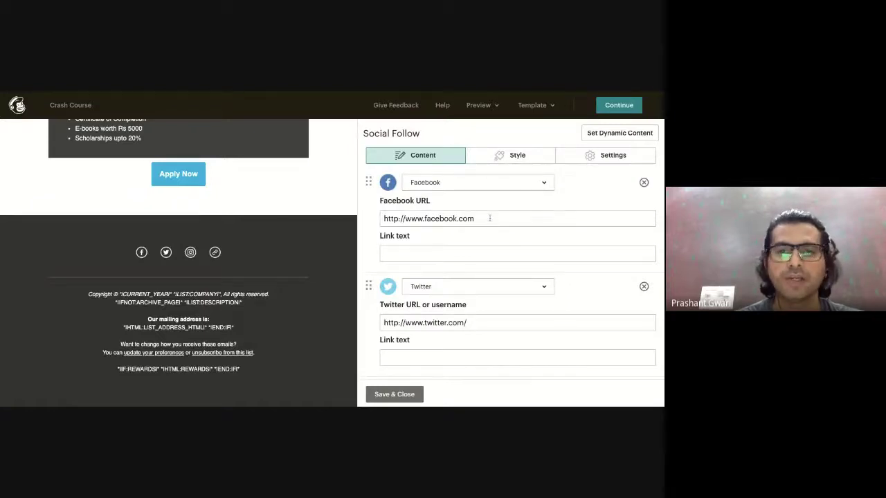
pyautogui.scroll(-3, 445, 288)
pyautogui.scroll(-4, 455, 303)
pyautogui.scroll(-3, 452, 310)
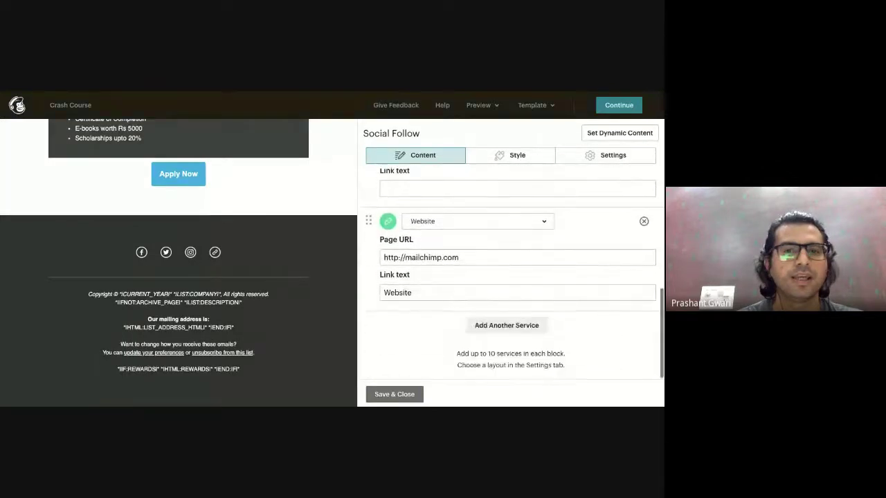
pyautogui.scroll(10, 511, 276)
pyautogui.scroll(-3, 511, 277)
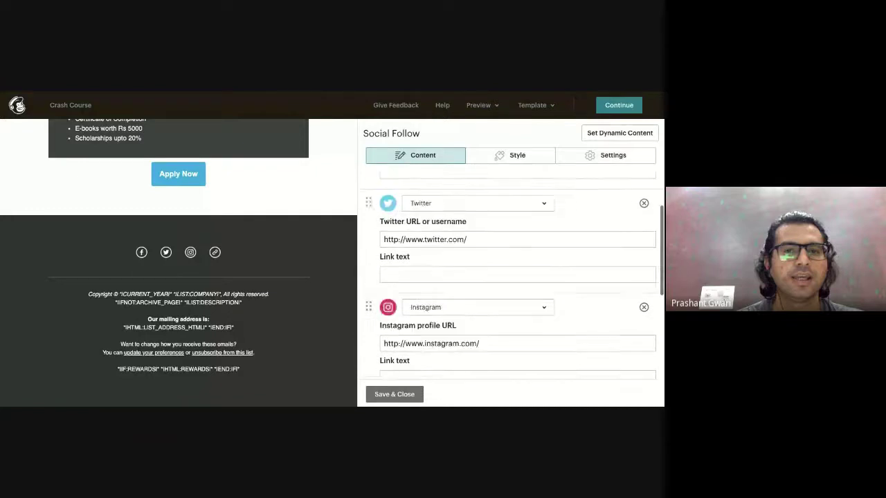
pyautogui.scroll(-7, 511, 277)
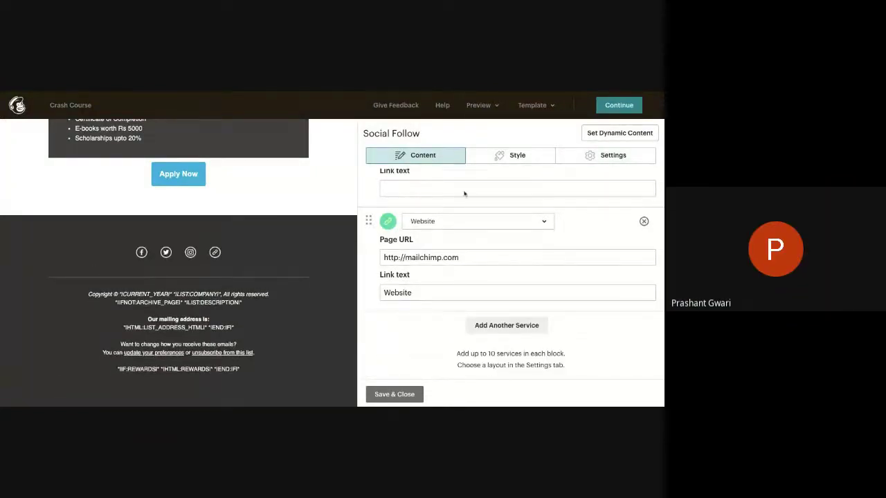
pyautogui.scroll(10, 464, 194)
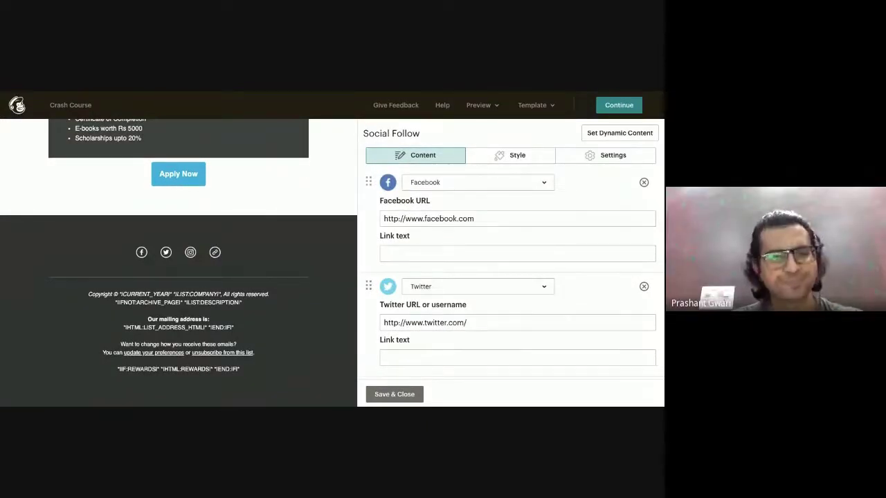
pyautogui.click(391, 394)
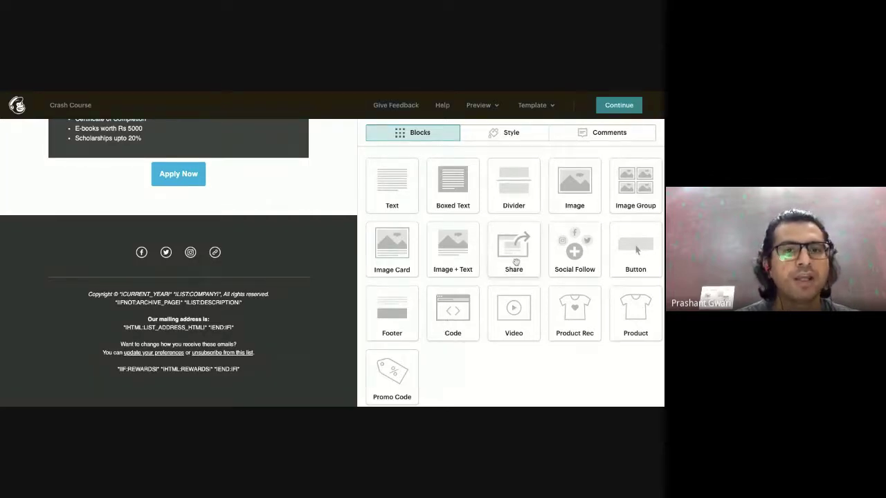
pyautogui.moveTo(514, 249); pyautogui.dragTo(270, 297)
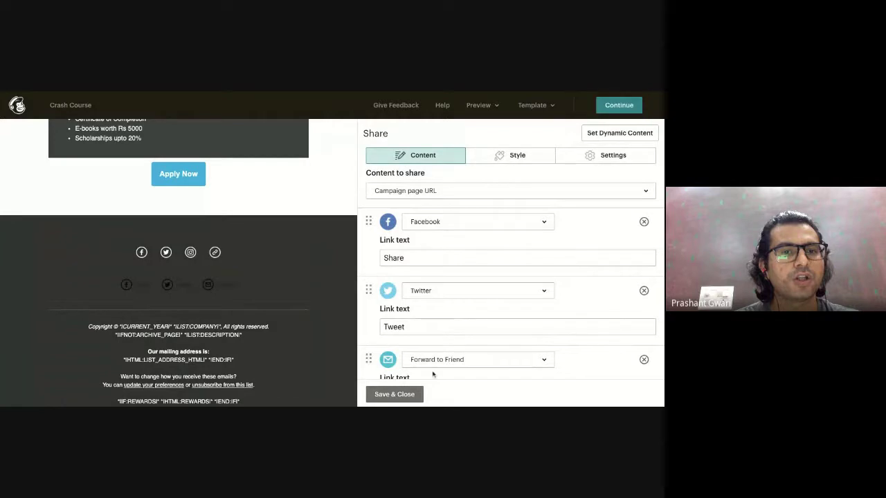
pyautogui.click(309, 285)
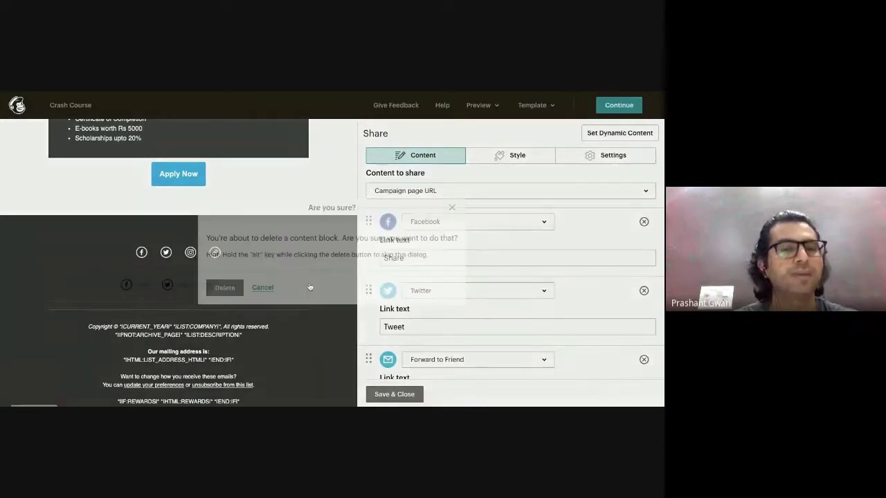
pyautogui.click(227, 287)
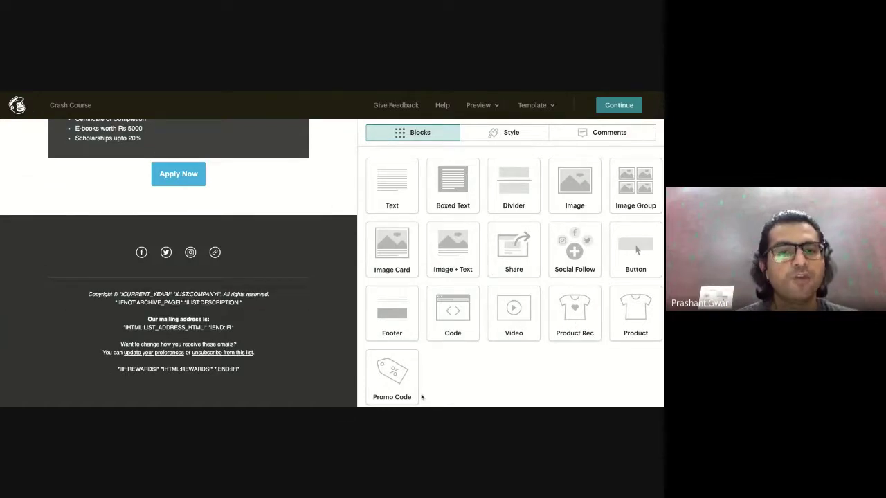
# Add a Promo Code block under the Apply Now button and connect a store via Integrations.
pyautogui.scroll(-1, 423, 388)
pyautogui.moveTo(398, 343); pyautogui.dragTo(247, 224)
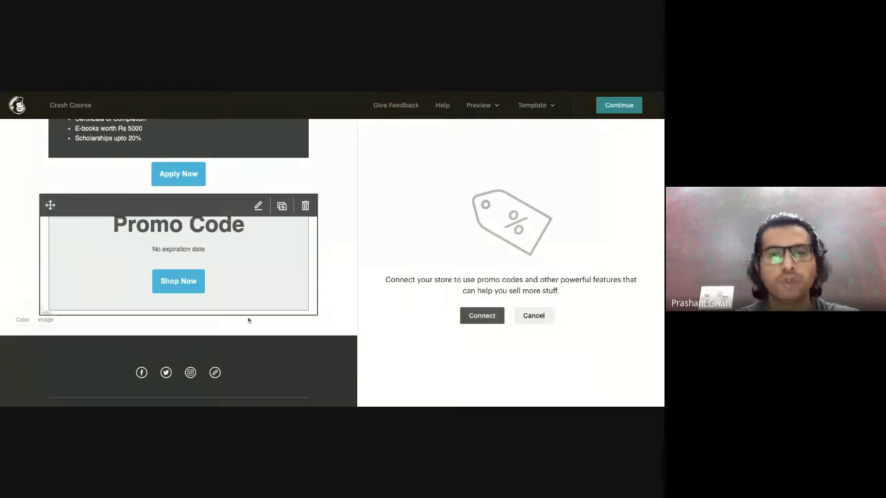
pyautogui.click(472, 316)
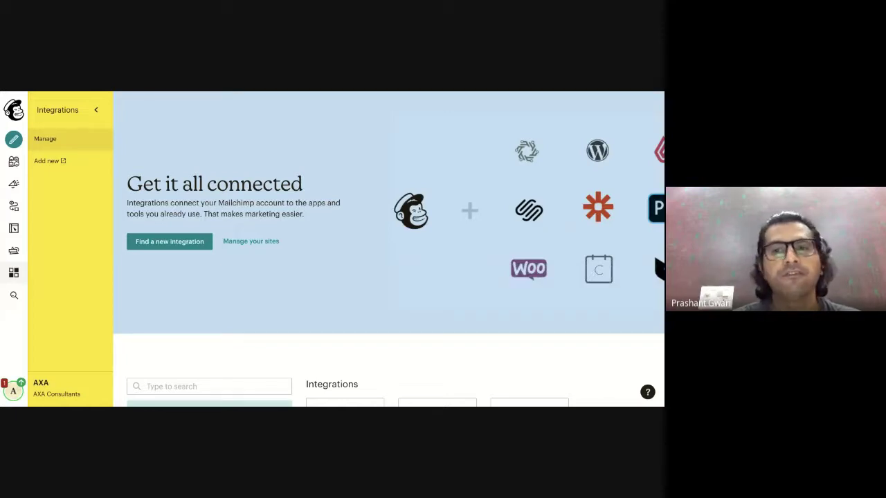
# Filter Integrations to E-commerce and browse ShopSync for Shopify, Square, Stripe, Magento, PrestaShop and WooCommerce.
pyautogui.scroll(-3, 510, 253)
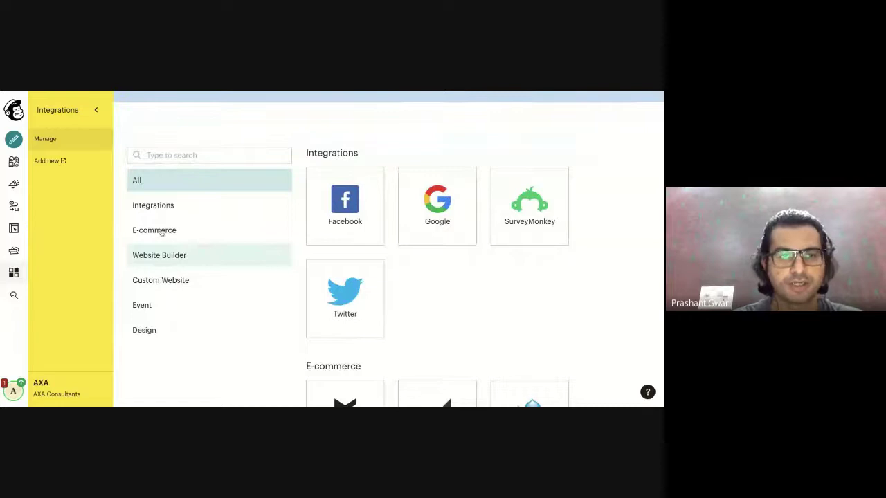
pyautogui.click(160, 231)
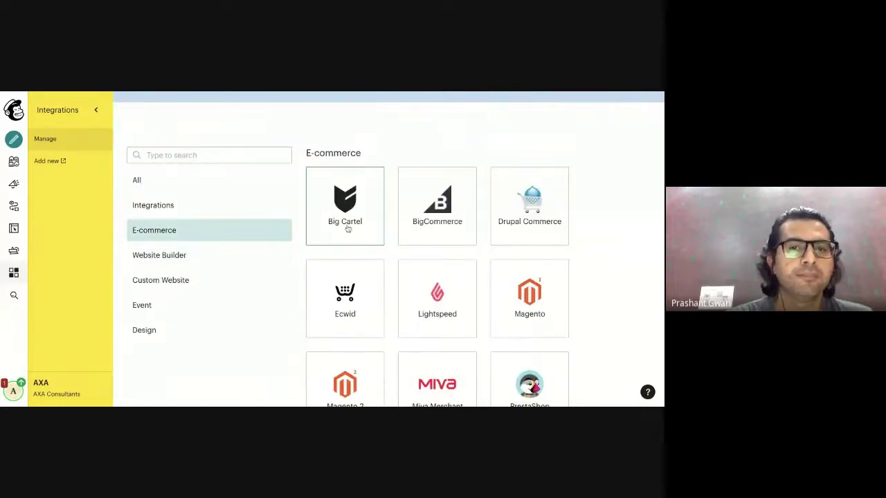
pyautogui.scroll(-1, 431, 234)
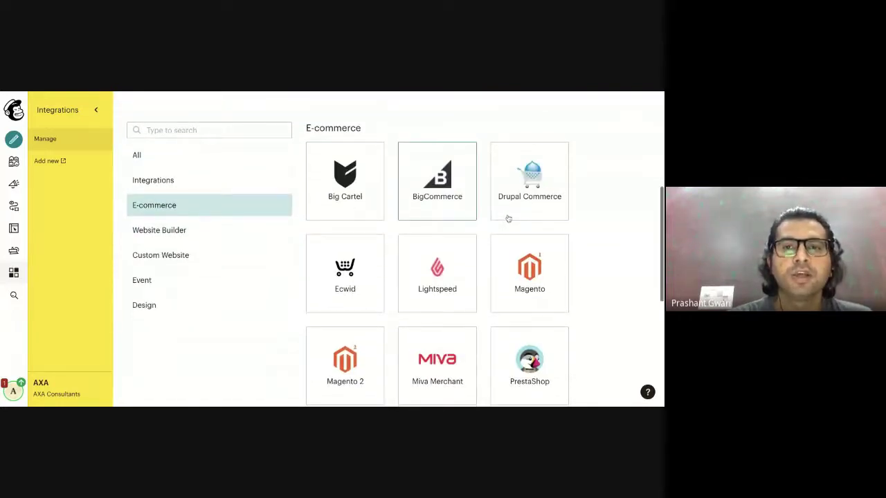
pyautogui.scroll(-2, 422, 309)
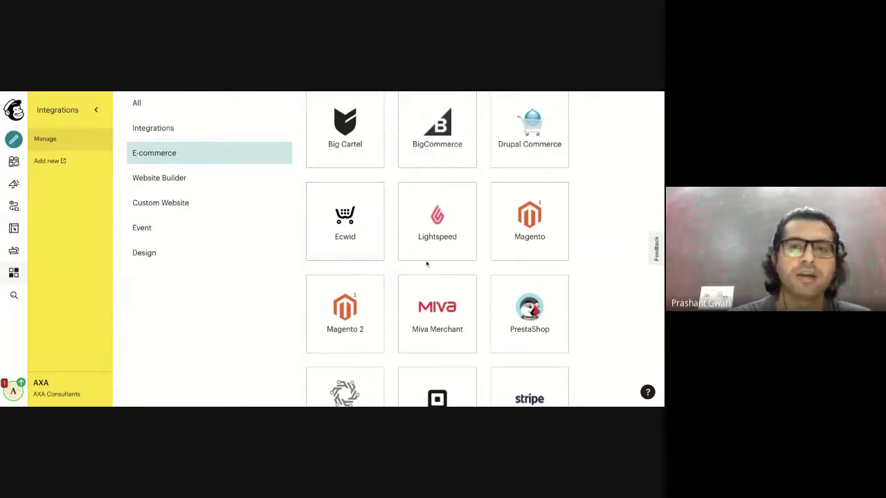
pyautogui.scroll(-4, 426, 263)
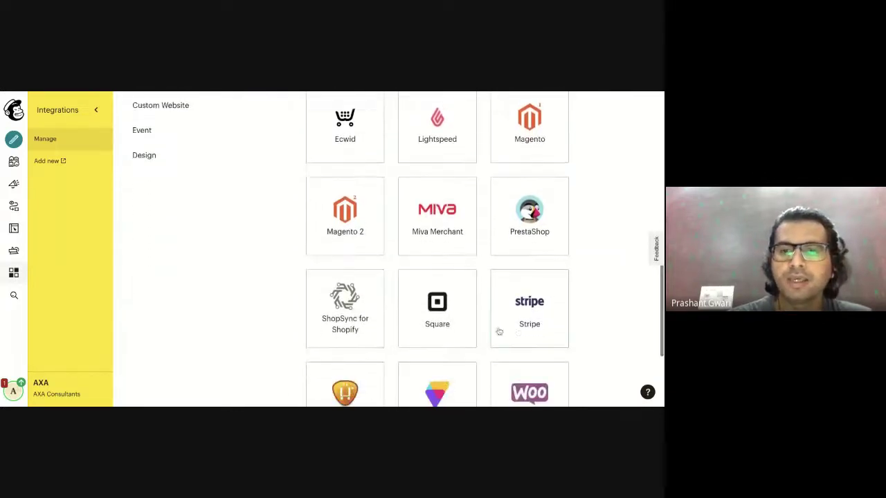
pyautogui.scroll(-2, 423, 326)
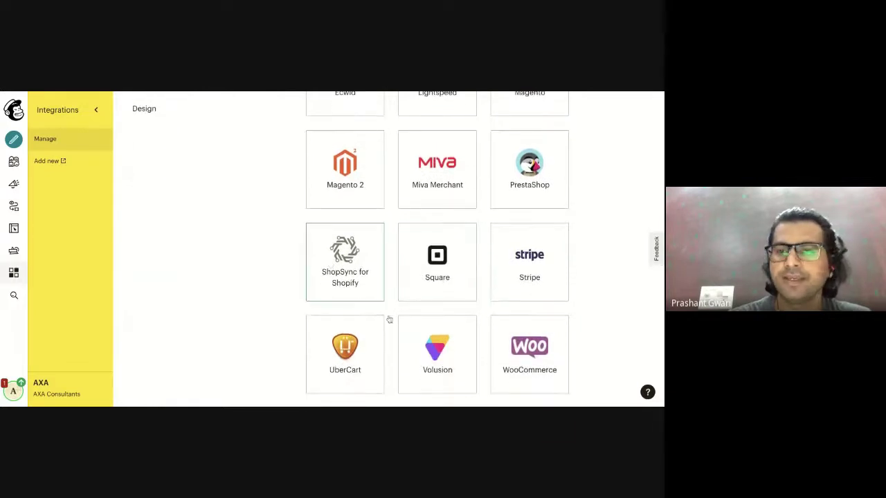
pyautogui.scroll(-2, 408, 330)
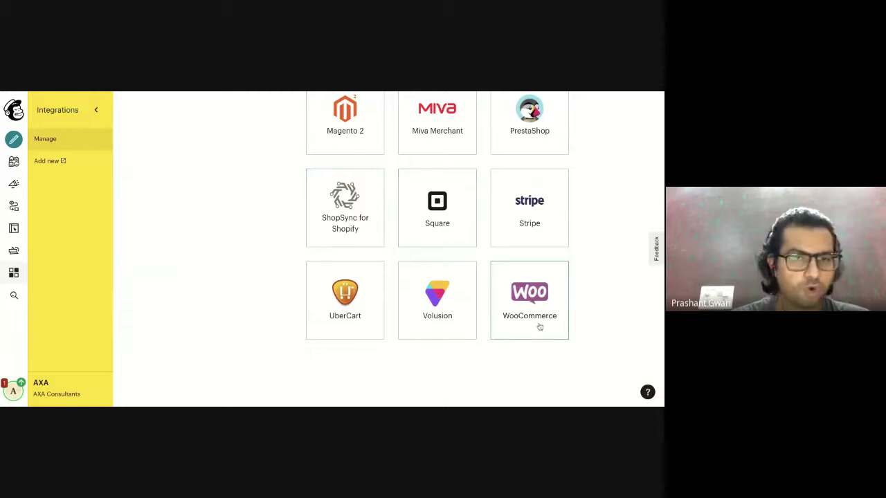
pyautogui.scroll(3, 540, 327)
pyautogui.scroll(5, 540, 326)
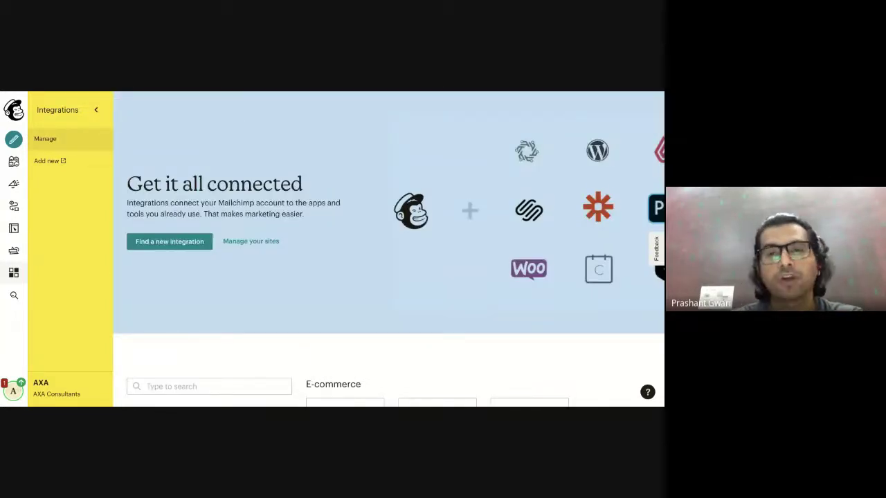
pyautogui.scroll(-5, 494, 353)
pyautogui.scroll(-2, 463, 326)
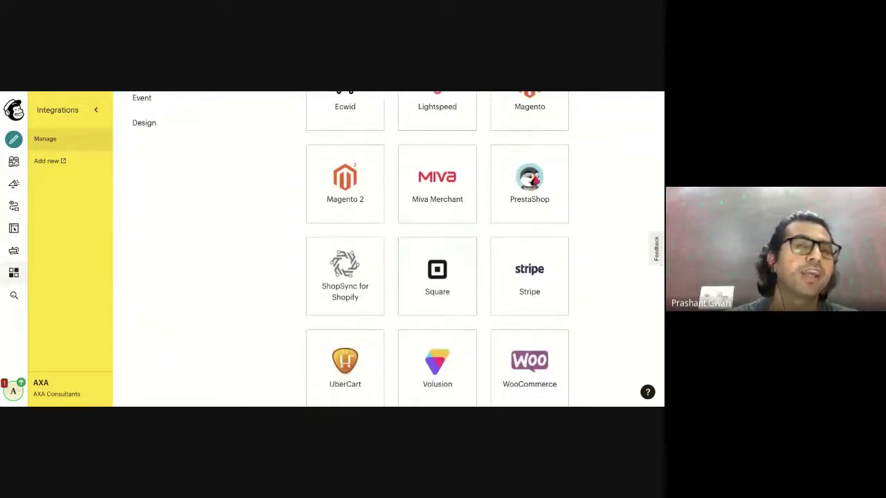
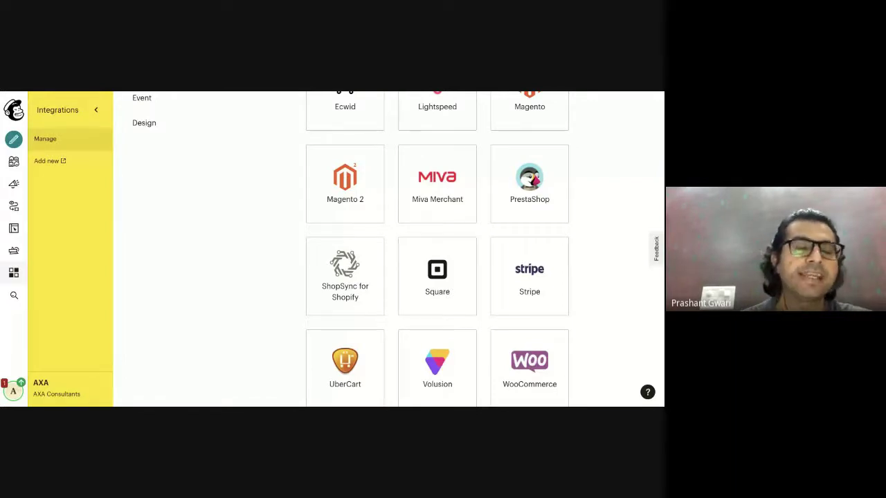
# Go back from the Integrations page toward the Crash Course email draft.
pyautogui.hotkey('alt', 'Left')
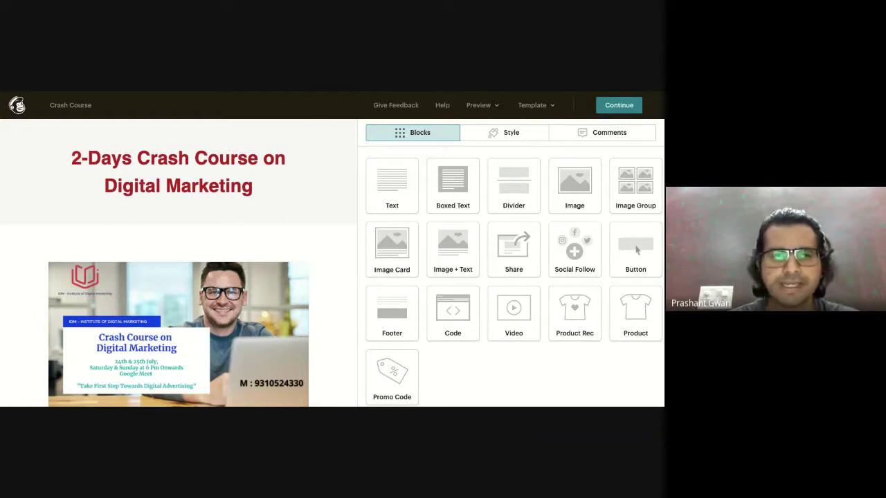
# Delete the Promo Code block below the Apply Now button and open the Preview menu.
pyautogui.scroll(-2, 149, 231)
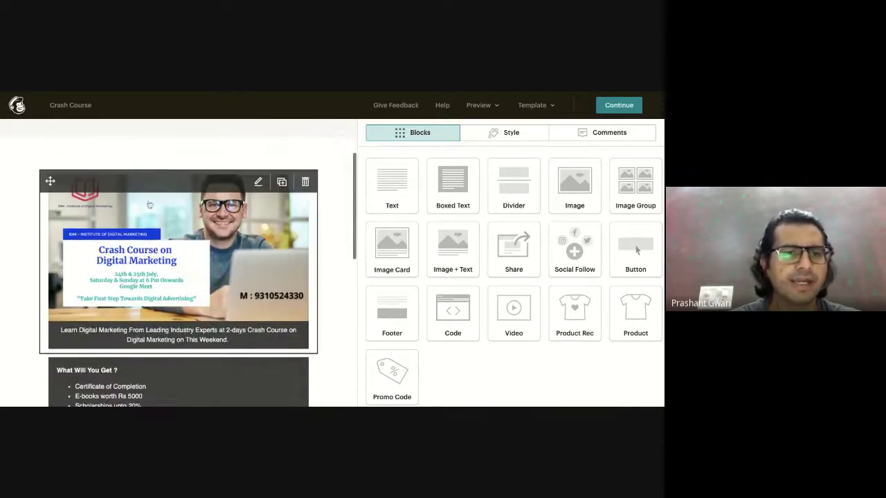
pyautogui.scroll(-3, 149, 231)
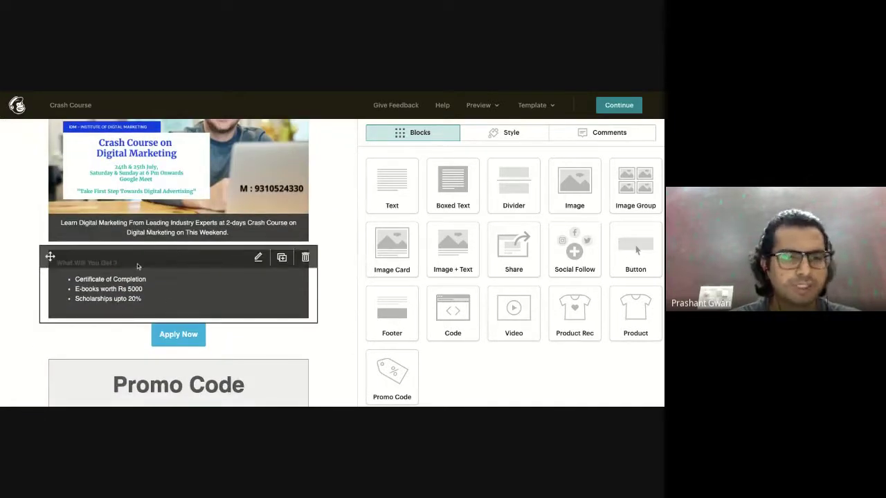
pyautogui.scroll(-2, 175, 332)
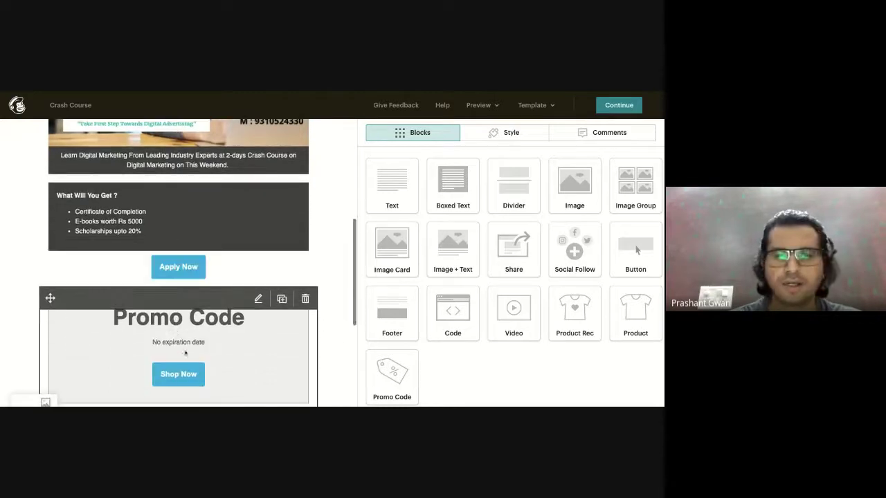
pyautogui.click(305, 299)
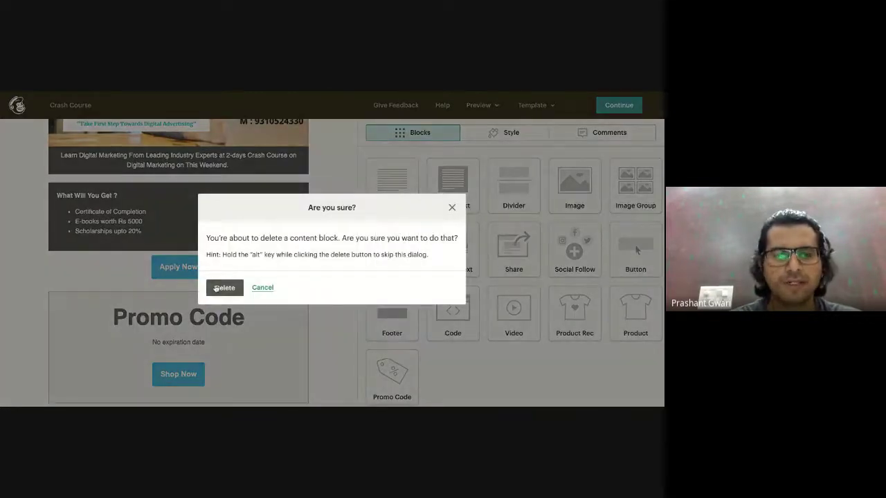
pyautogui.click(222, 287)
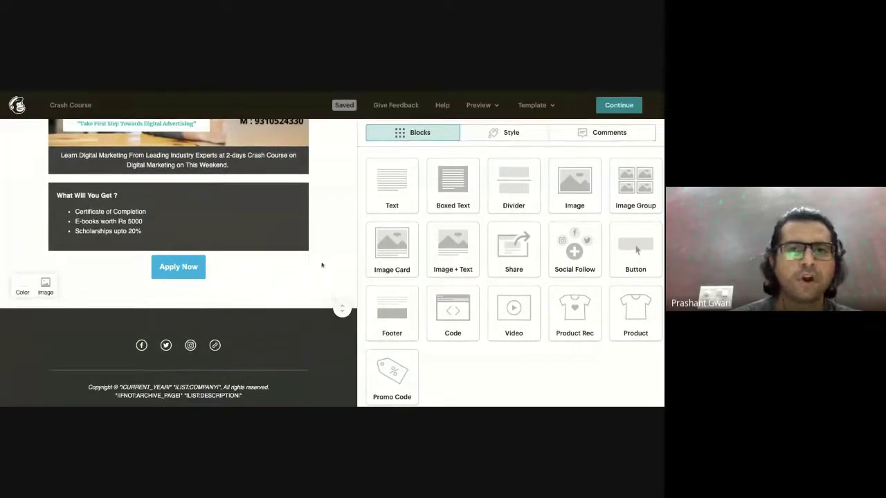
pyautogui.click(488, 105)
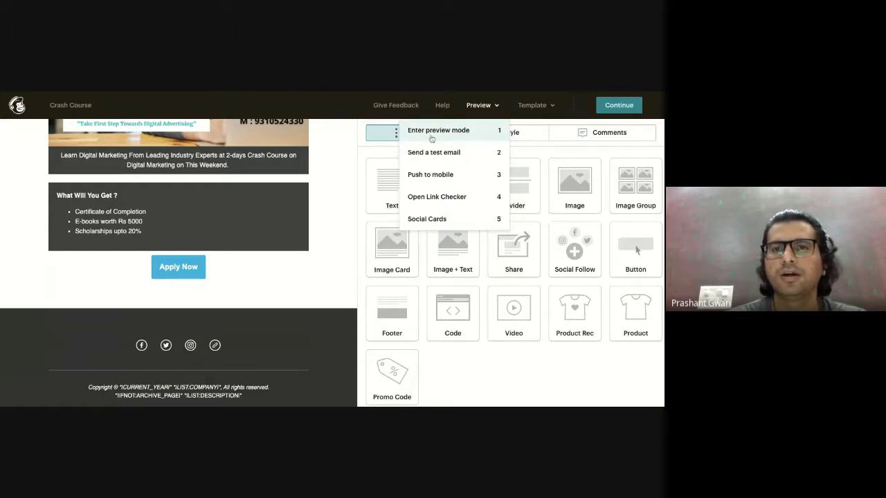
pyautogui.click(448, 136)
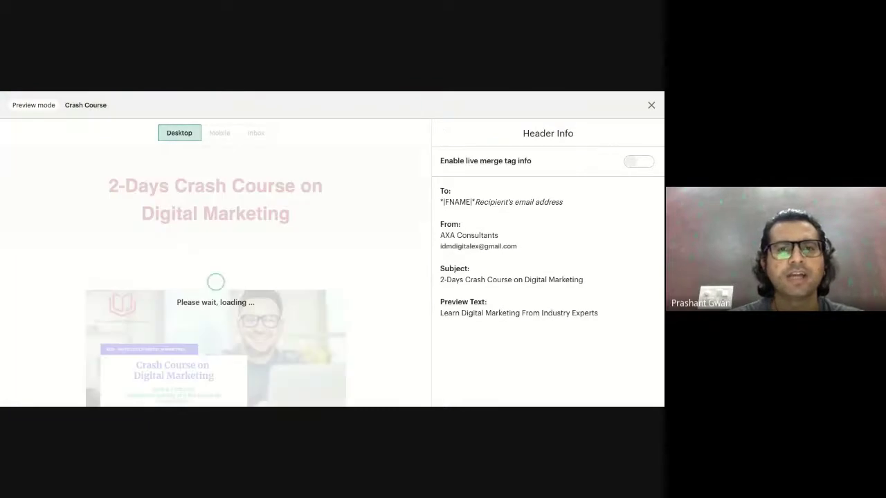
pyautogui.scroll(-5, 326, 281)
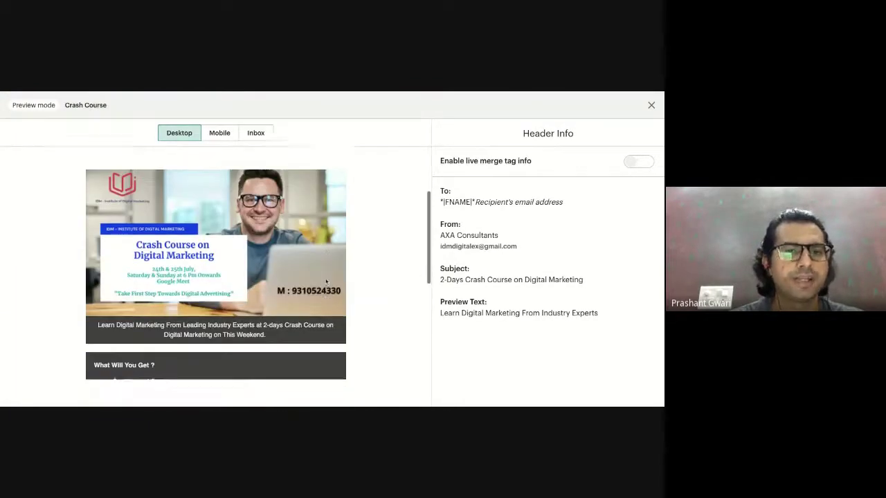
pyautogui.scroll(-5, 325, 280)
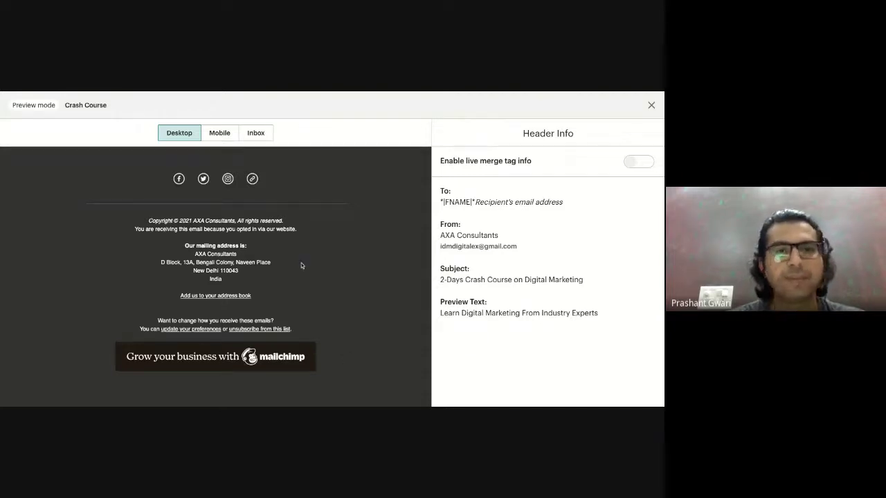
pyautogui.scroll(15, 301, 264)
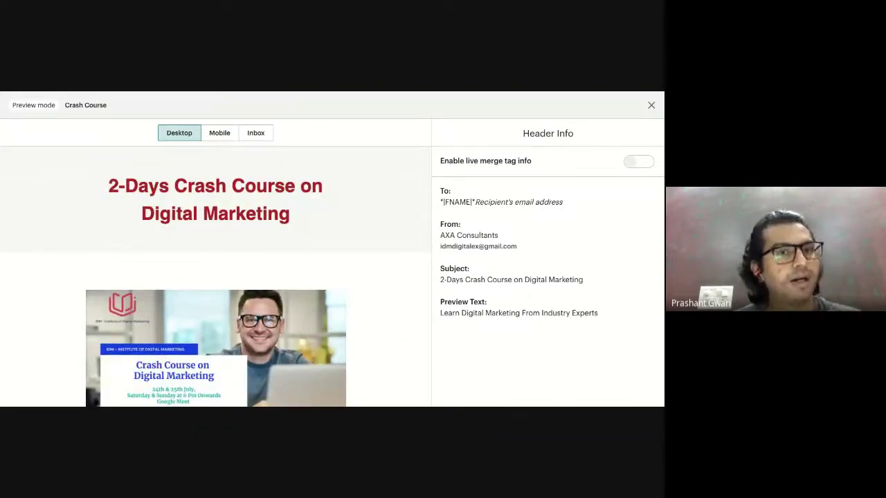
pyautogui.click(216, 133)
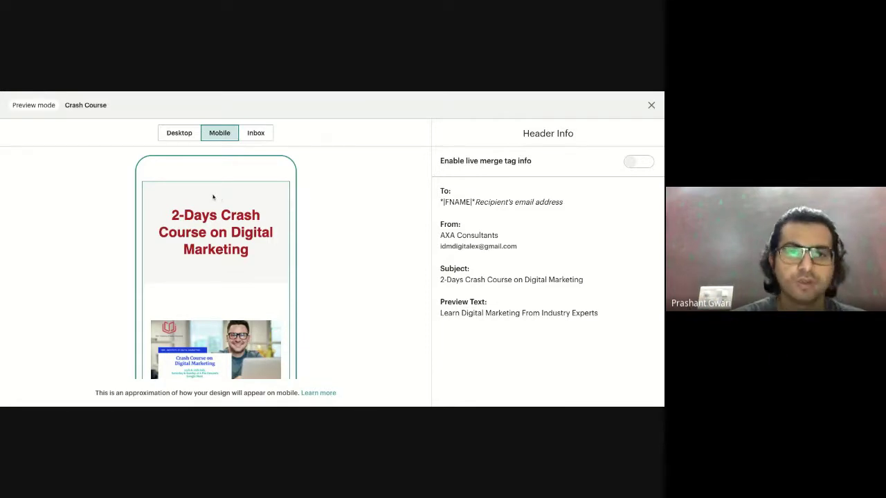
pyautogui.scroll(-1, 213, 197)
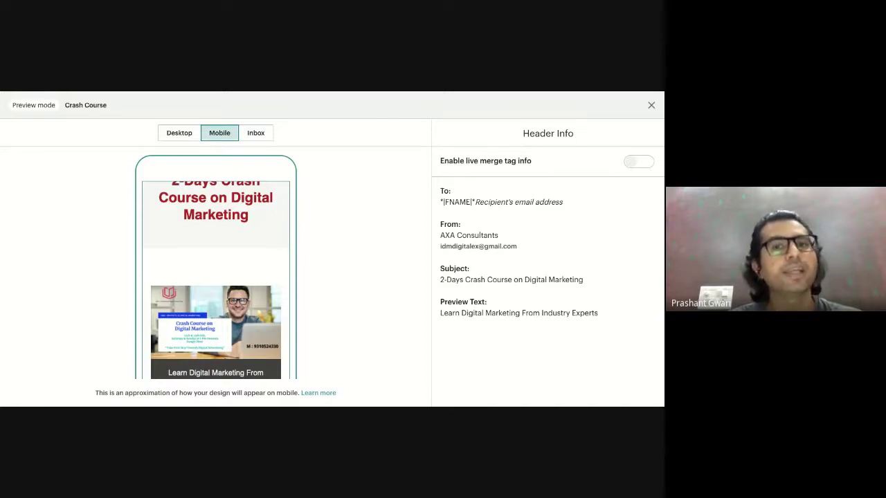
pyautogui.scroll(-10, 216, 276)
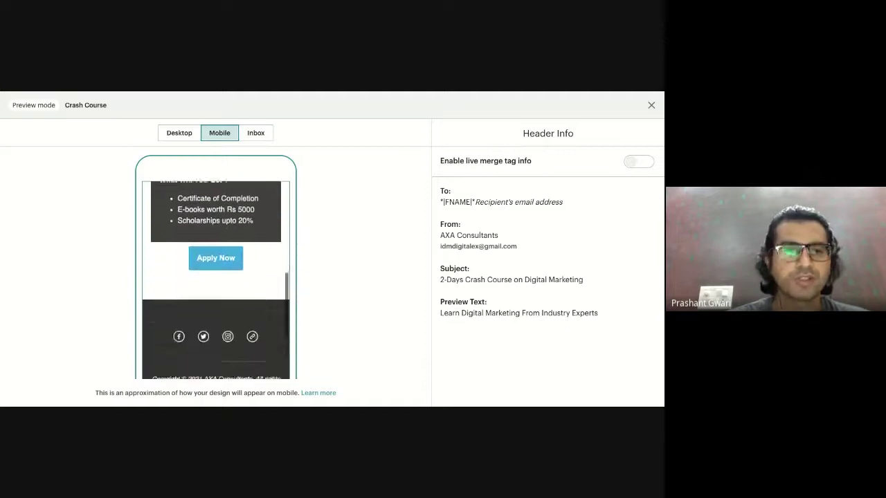
pyautogui.scroll(-3, 209, 262)
pyautogui.scroll(15, 209, 262)
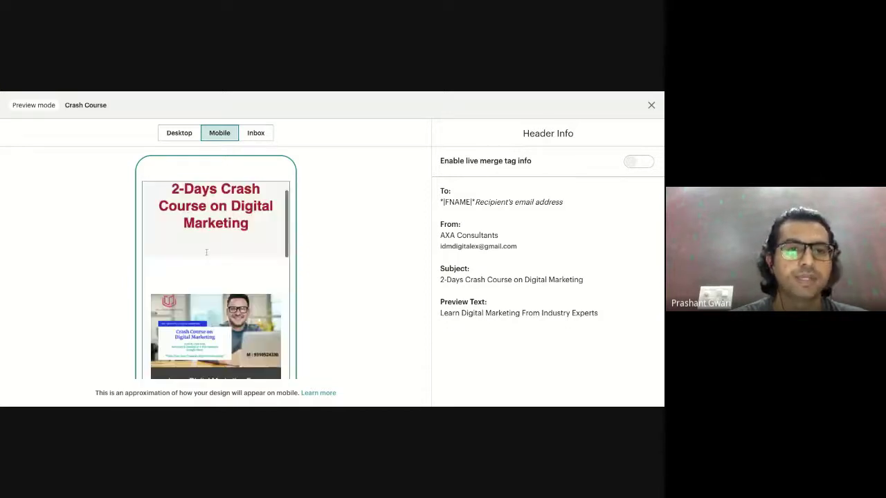
pyautogui.scroll(-10, 205, 218)
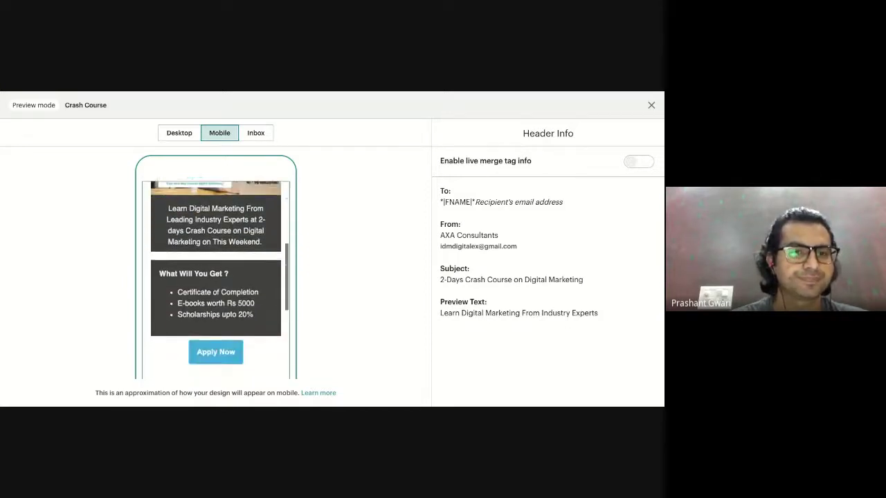
pyautogui.scroll(-3, 249, 176)
pyautogui.scroll(15, 249, 177)
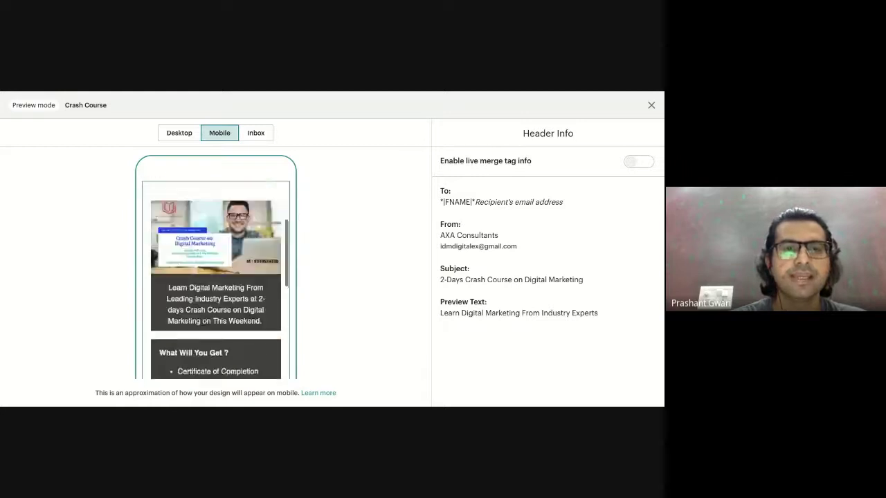
pyautogui.click(255, 136)
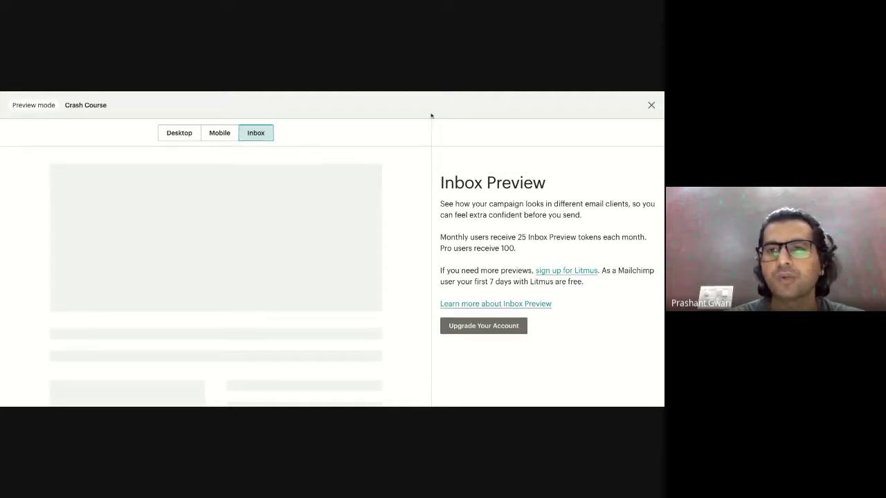
pyautogui.click(651, 108)
pyautogui.scroll(5, 301, 268)
pyautogui.scroll(1, 300, 268)
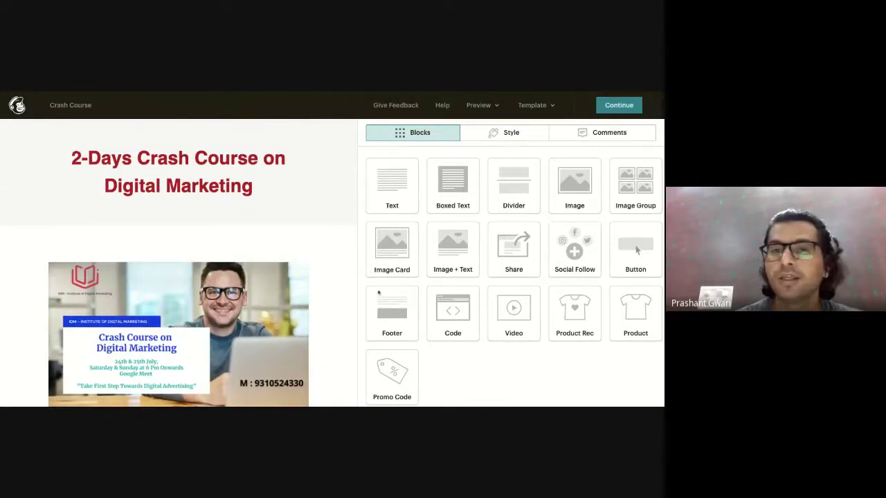
# Add a text block under the heading, remove an extra block near the banner, and type 'Hello'.
pyautogui.scroll(-1, 385, 203)
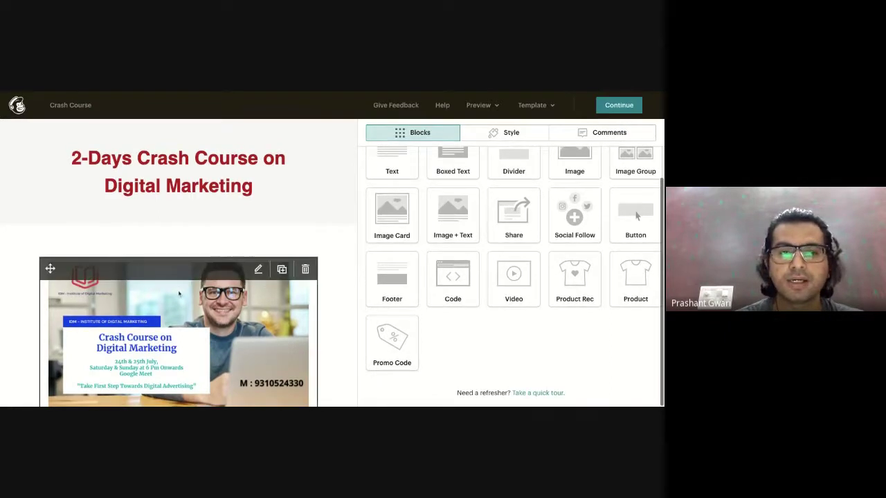
pyautogui.moveTo(397, 161); pyautogui.dragTo(286, 228)
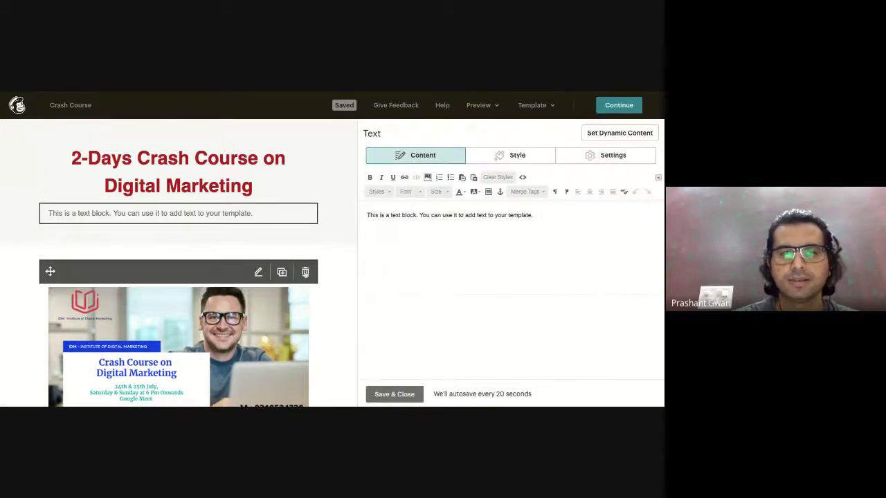
pyautogui.click(305, 272)
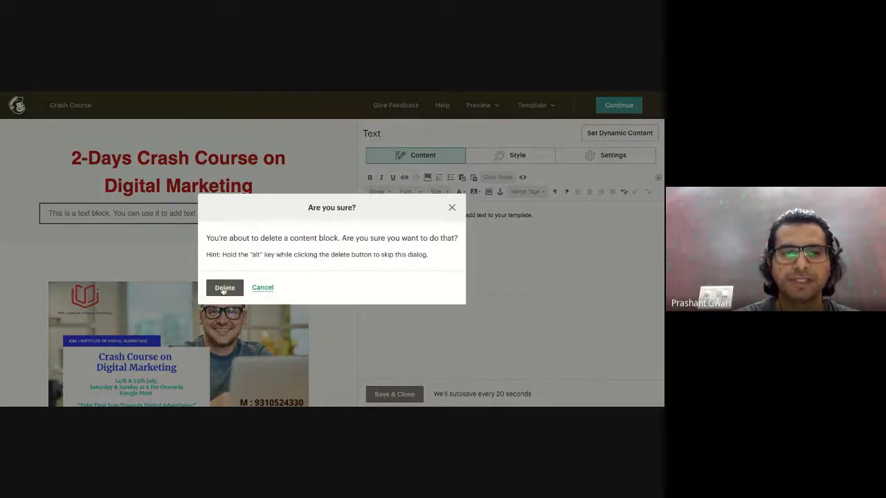
pyautogui.click(223, 289)
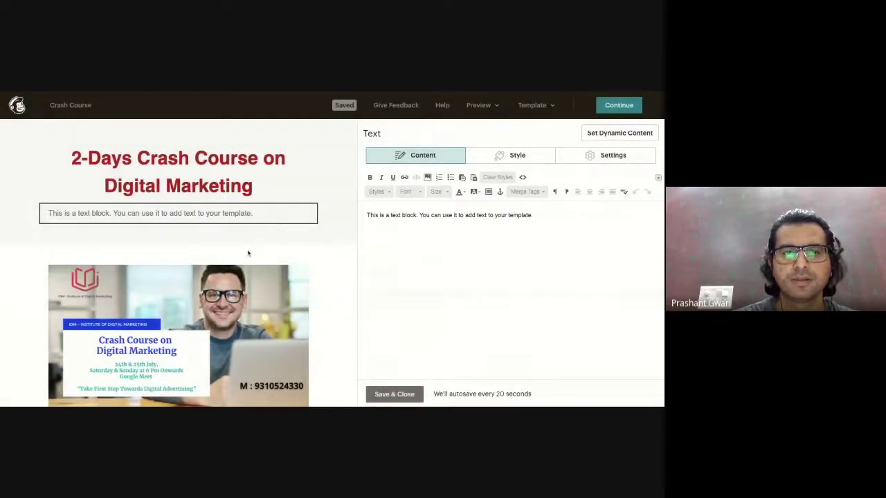
pyautogui.moveTo(126, 213)
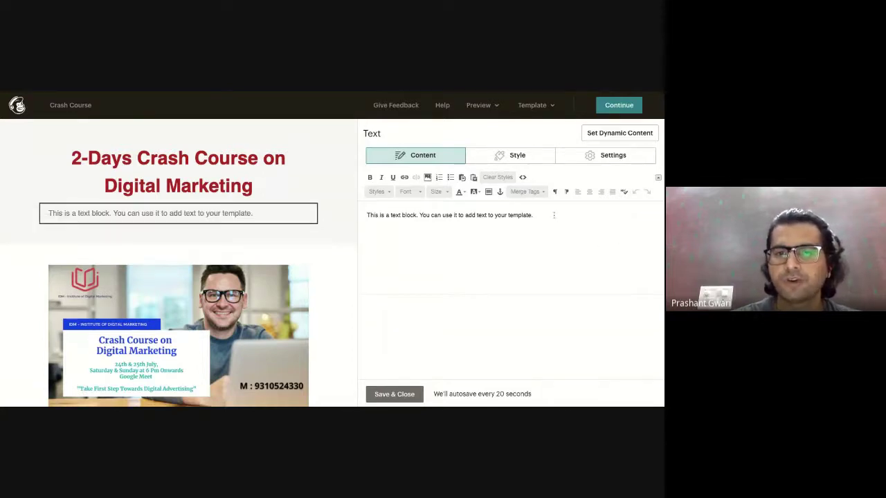
pyautogui.hotkey('ctrl', 'a')
pyautogui.write('Hel')
pyautogui.press('BackSpace')
pyautogui.write('lo')
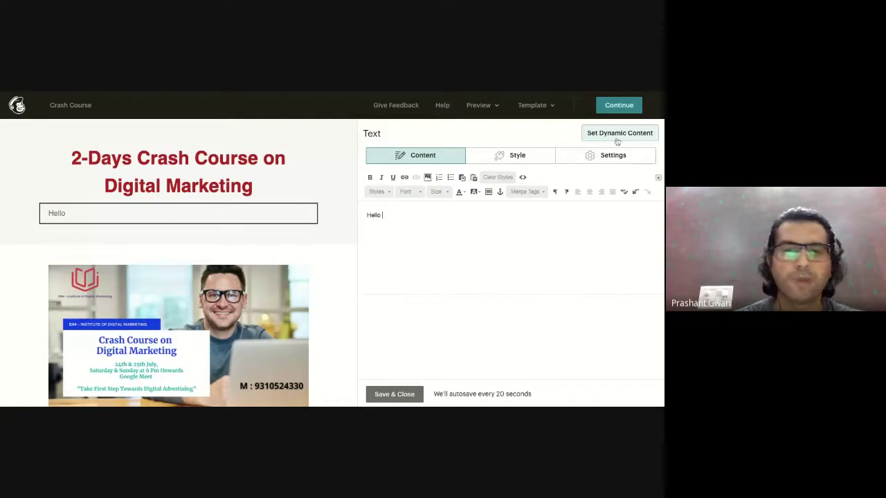
# Look at the text block's dynamic content settings, then delete the Hello text block.
pyautogui.click(618, 139)
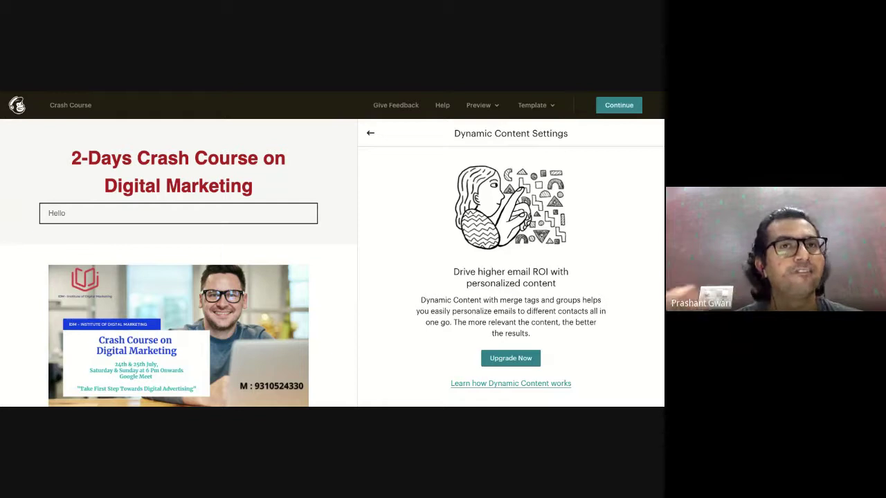
pyautogui.moveTo(121, 268)
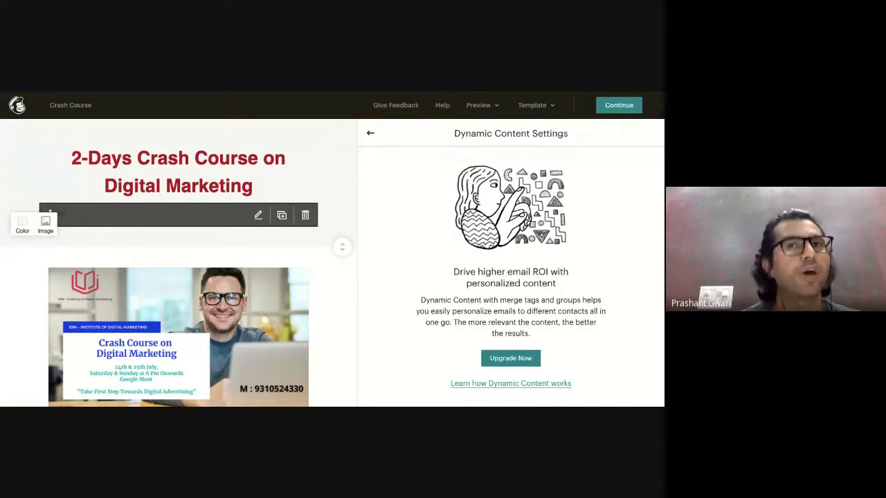
pyautogui.click(372, 139)
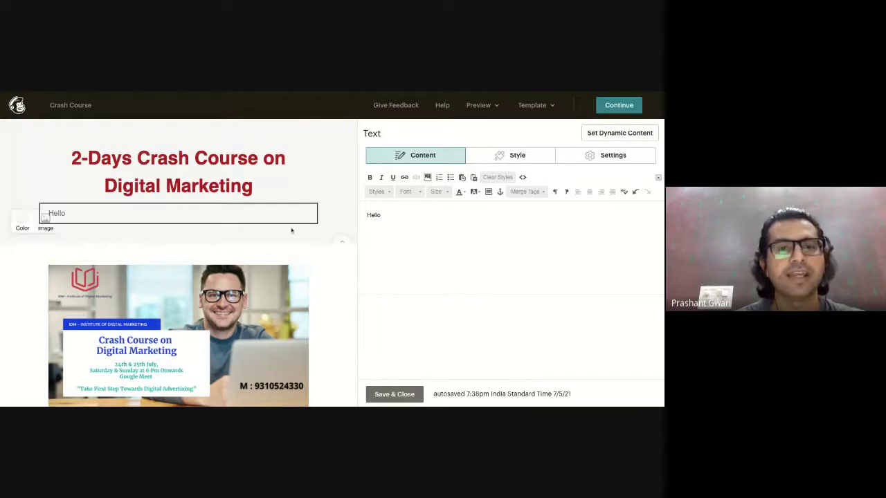
pyautogui.click(310, 215)
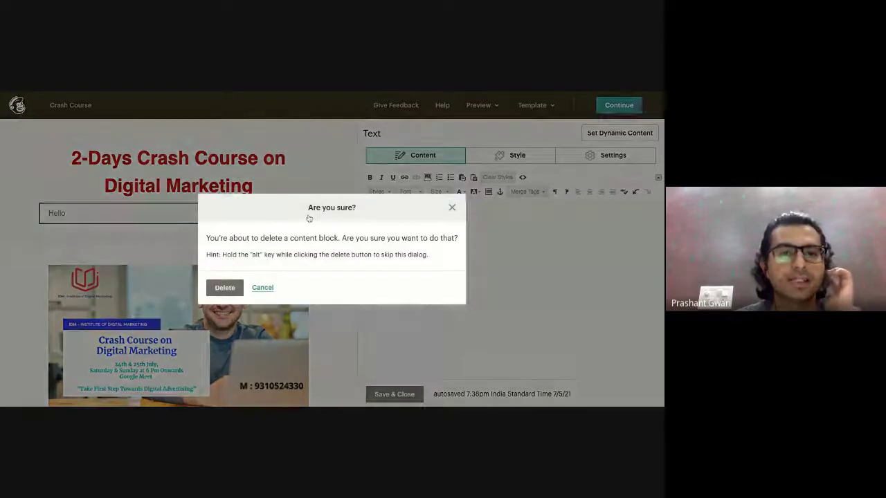
pyautogui.click(224, 288)
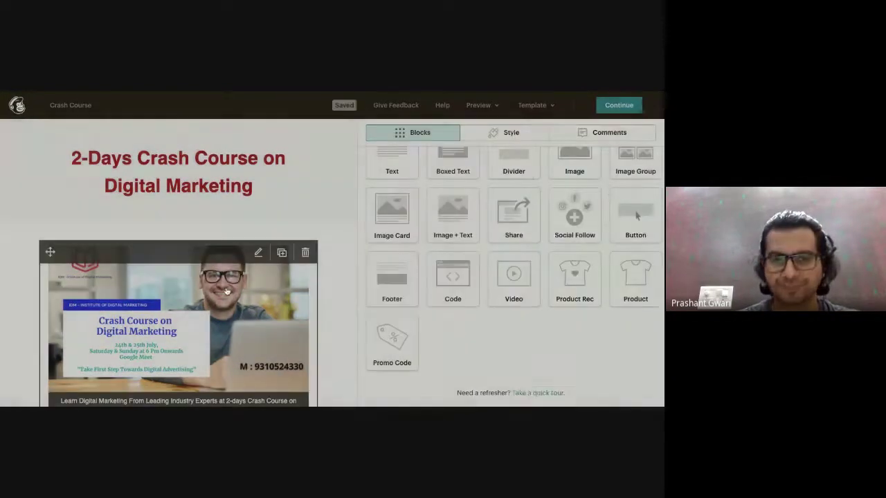
pyautogui.scroll(-5, 207, 363)
pyautogui.scroll(-2, 207, 363)
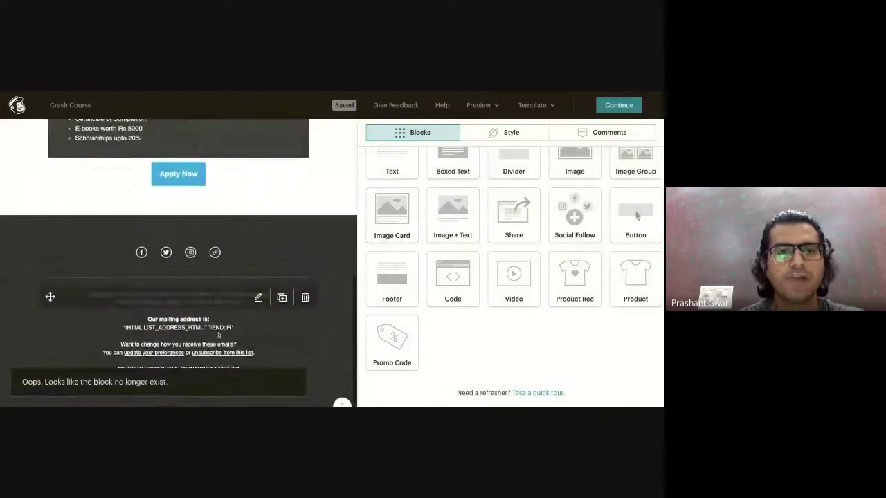
pyautogui.scroll(1, 221, 335)
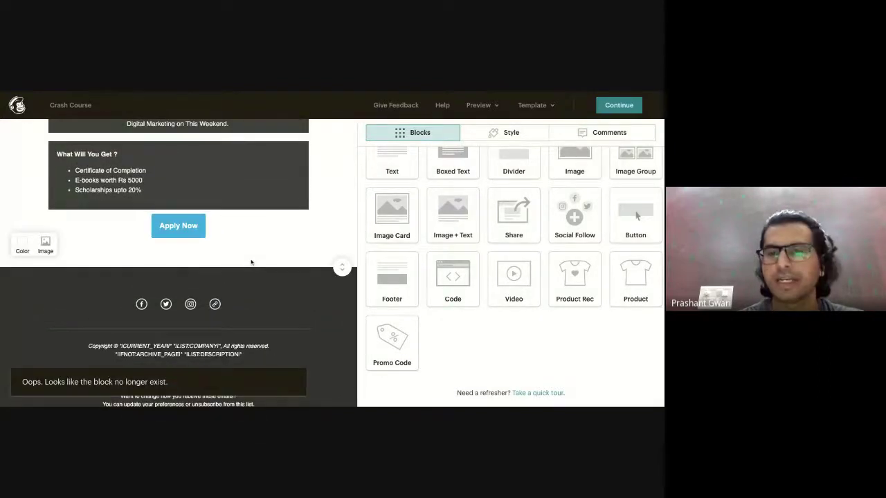
pyautogui.scroll(5, 251, 263)
# Leave the designer with Continue and review the Crash Course checklist, ready for 1,105 recipients.
pyautogui.click(626, 108)
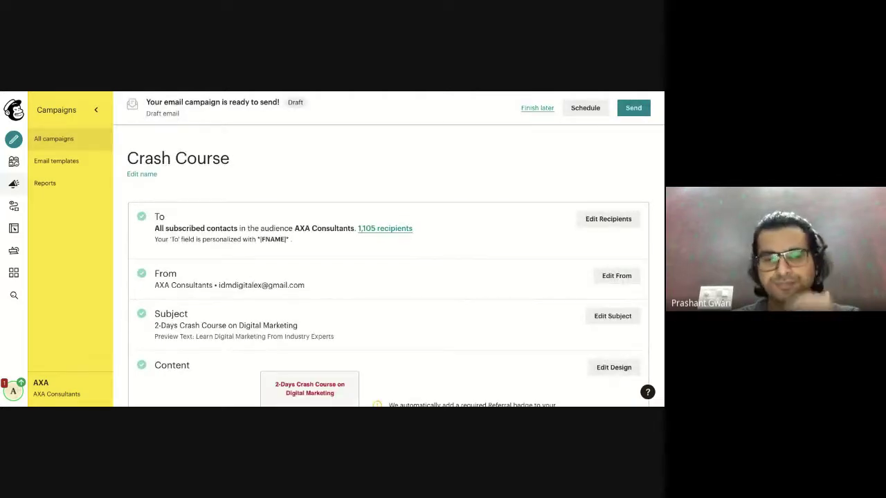
pyautogui.scroll(-5, 656, 321)
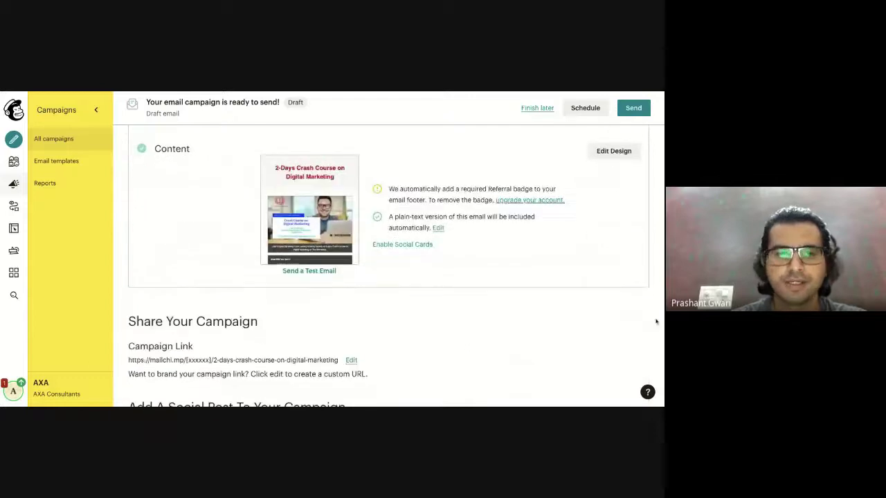
pyautogui.scroll(-1, 656, 321)
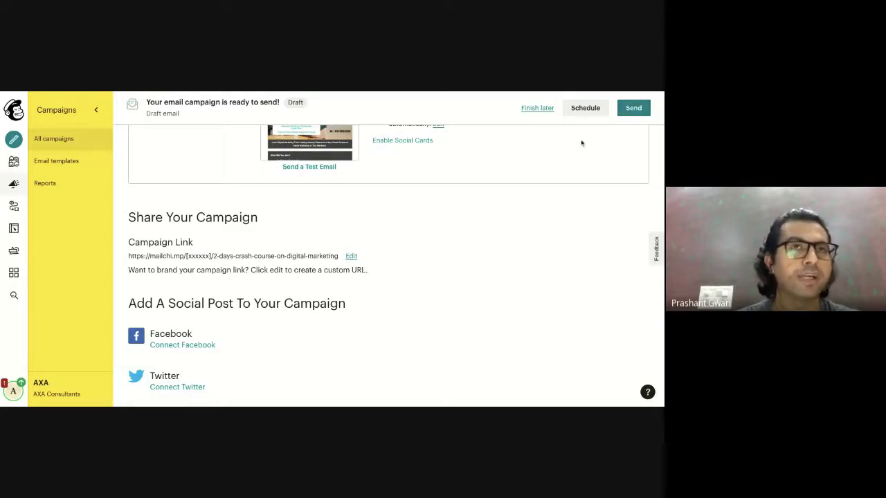
pyautogui.scroll(1, 582, 143)
pyautogui.scroll(2, 332, 160)
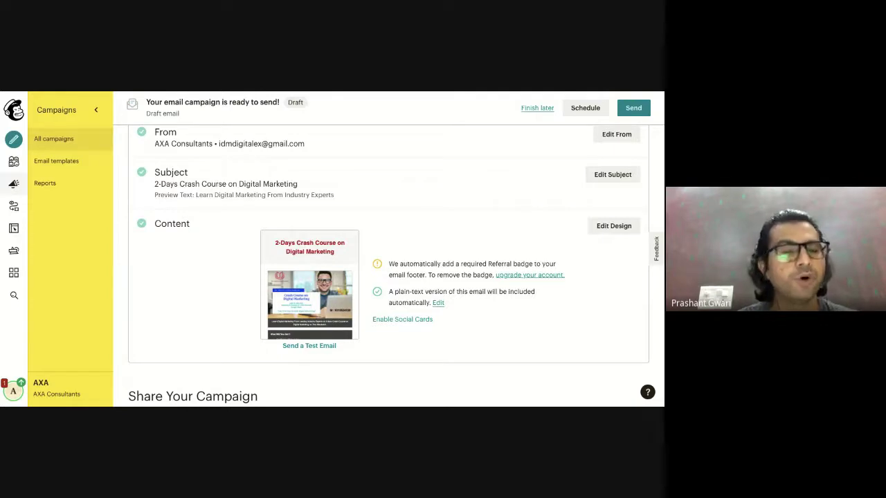
pyautogui.scroll(3, 405, 234)
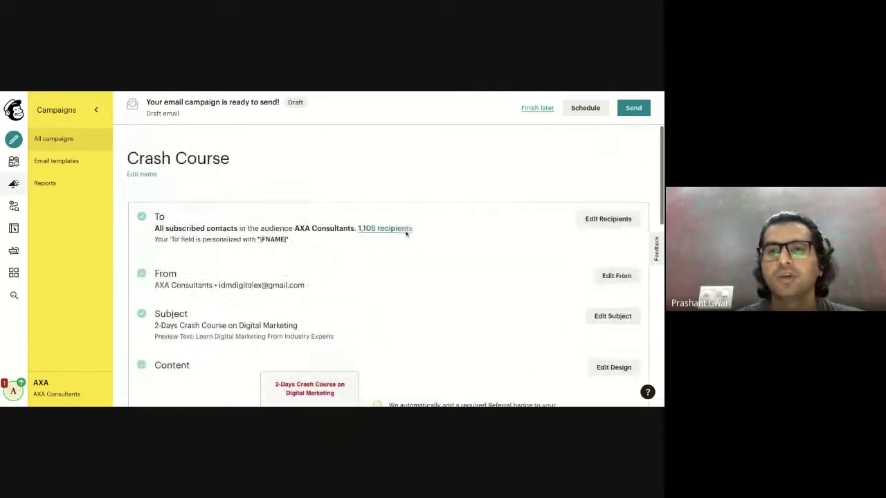
# Look at the scheduling options, close them without scheduling, and go to Automations.
pyautogui.click(585, 110)
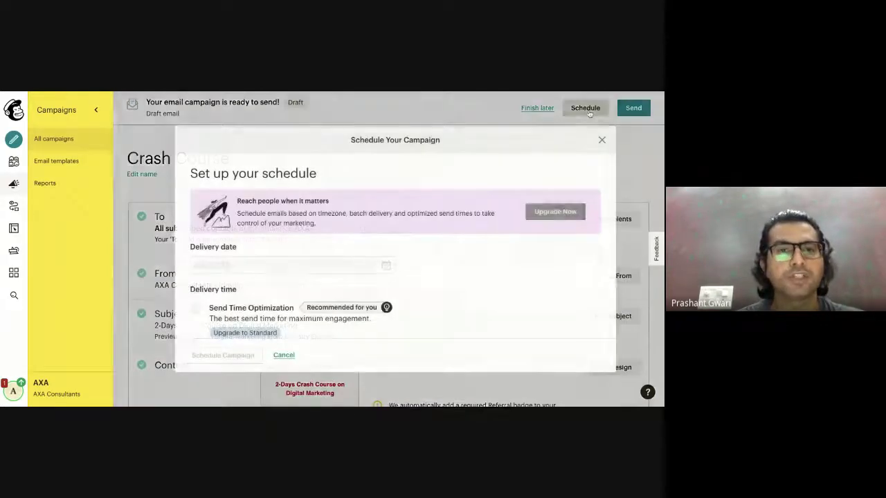
pyautogui.scroll(-1, 279, 266)
pyautogui.scroll(-1, 281, 271)
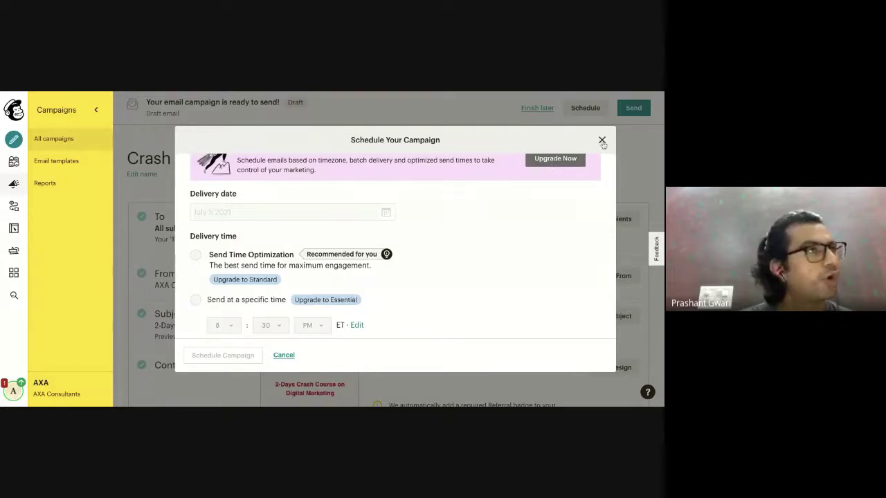
pyautogui.click(602, 140)
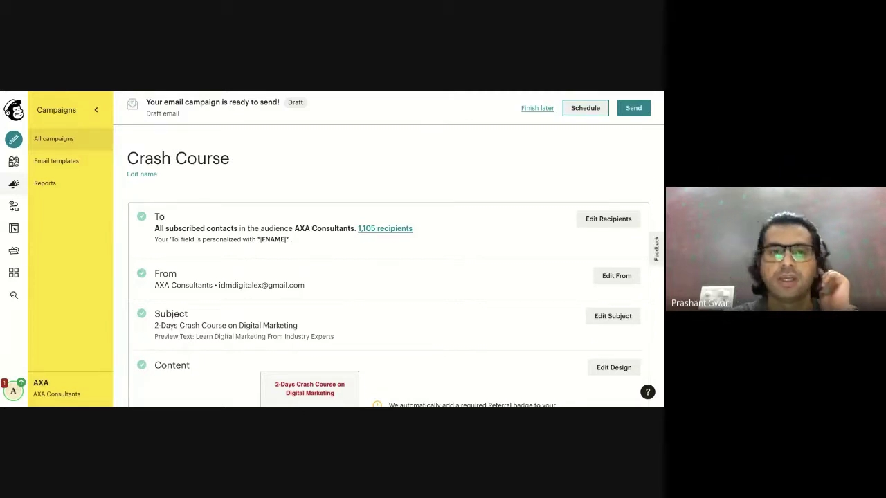
pyautogui.click(14, 206)
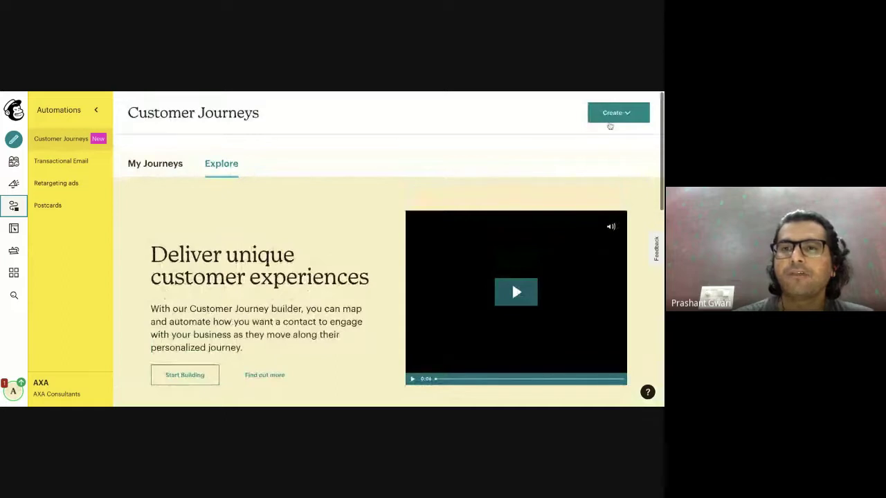
# Start a Classic Automation and browse the E-Commerce, then Subscriber Activity templates.
pyautogui.click(609, 119)
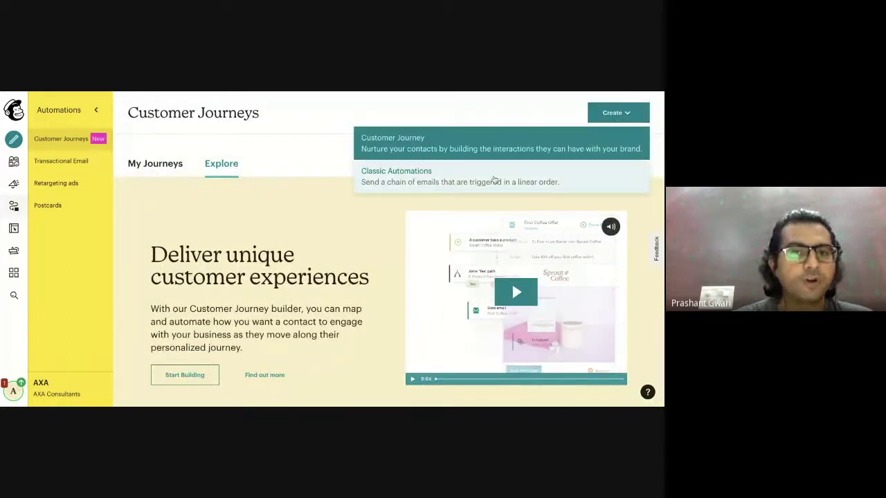
pyautogui.click(494, 179)
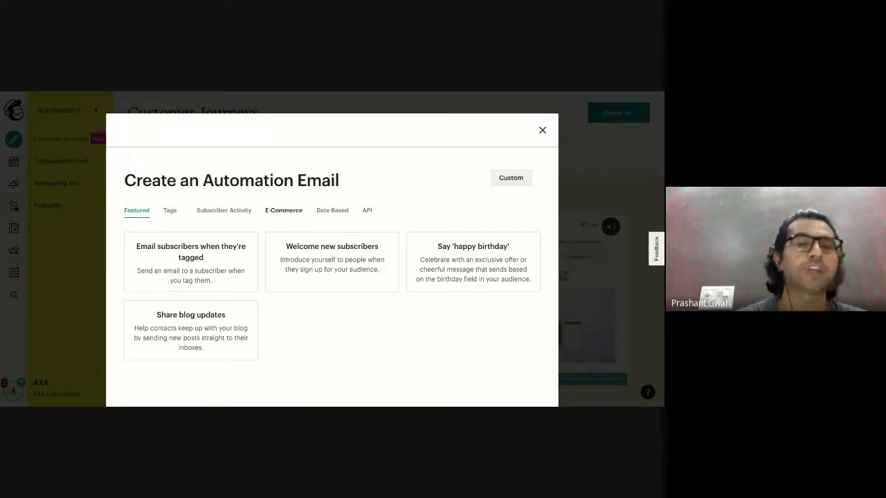
pyautogui.click(275, 211)
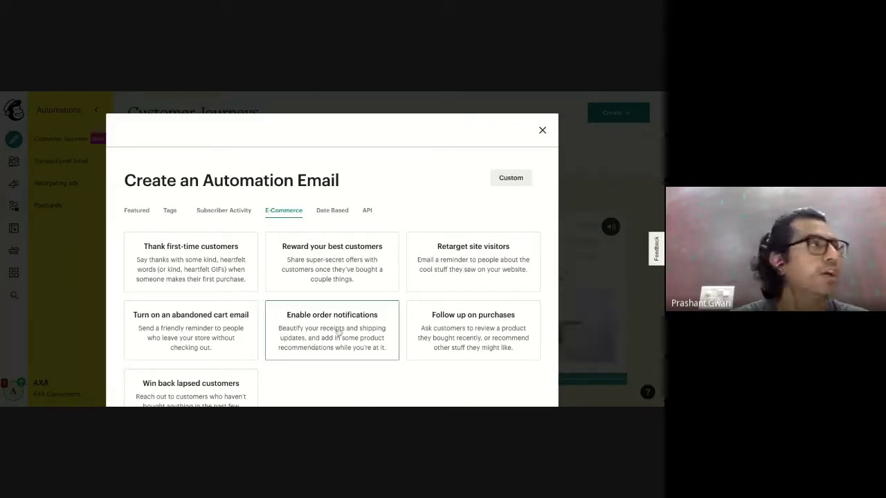
pyautogui.scroll(-2, 469, 352)
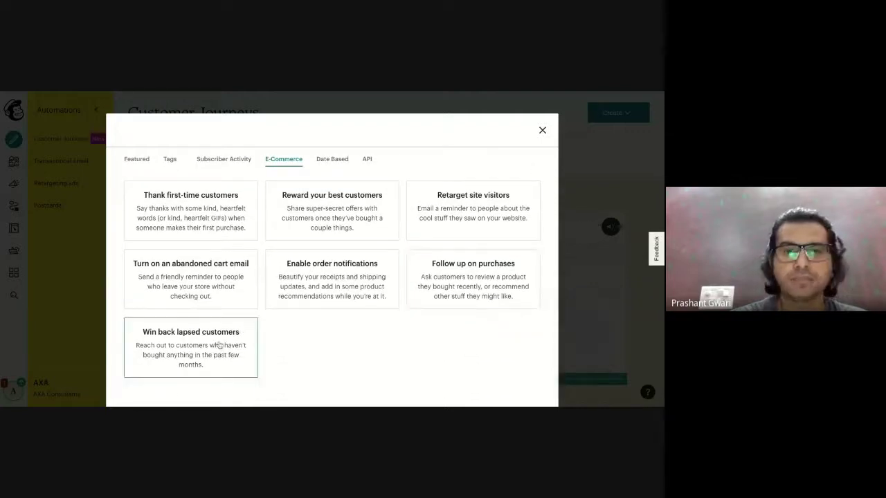
pyautogui.scroll(1, 218, 344)
pyautogui.click(229, 188)
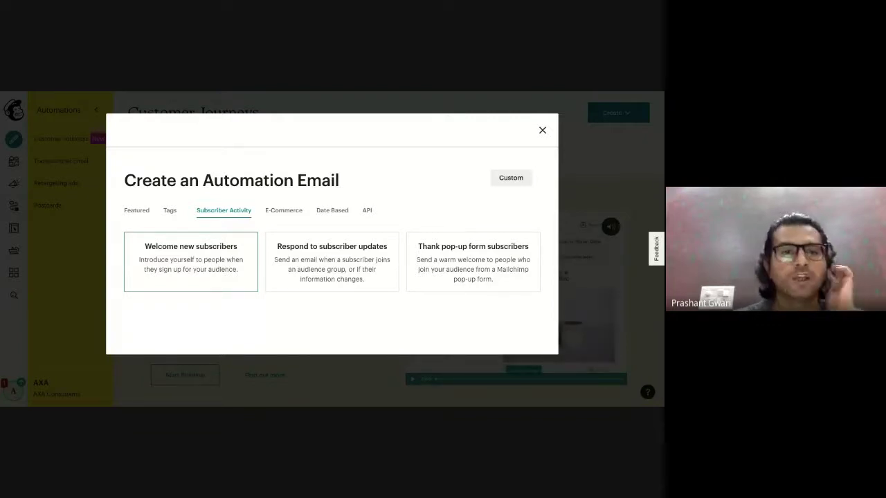
# Choose Welcome new subscribers, name it 'Welcome Email With Cupon Code' for AXA Consultants, and begin.
pyautogui.click(191, 258)
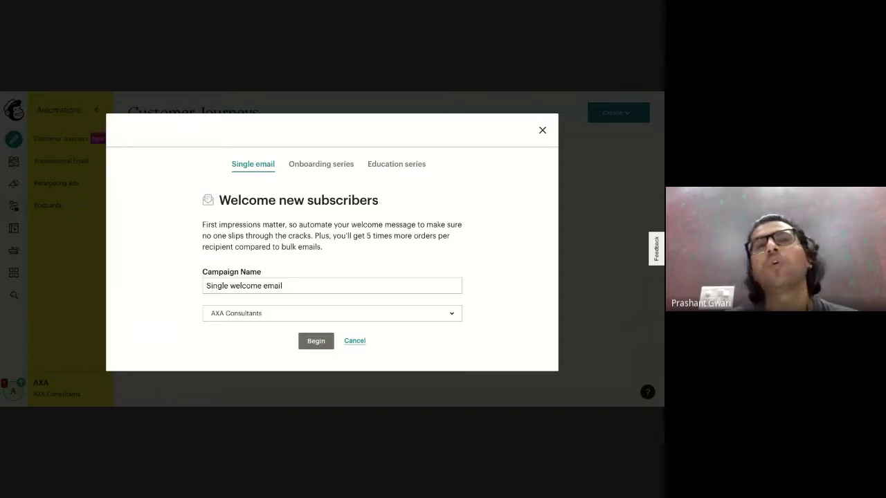
pyautogui.click(289, 286)
pyautogui.press('BackSpace')
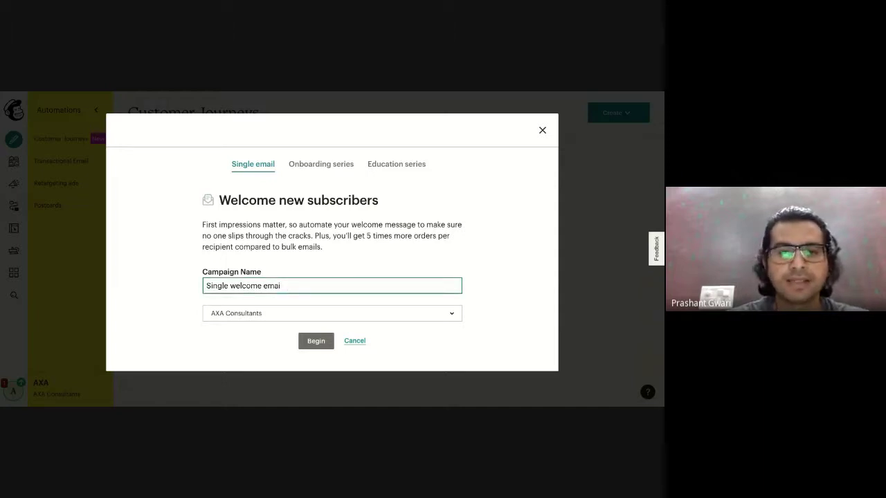
pyautogui.press('BackSpace')
pyautogui.press('BackSpace')
pyautogui.press('BackSpace')
pyautogui.press('BackSpace')
pyautogui.press('BackSpace')
pyautogui.press('BackSpace')
pyautogui.press('BackSpace')
pyautogui.press('BackSpace')
pyautogui.press('BackSpace')
pyautogui.press('BackSpace')
pyautogui.press('BackSpace')
pyautogui.press('BackSpace')
pyautogui.press('BackSpace')
pyautogui.press('BackSpace')
pyautogui.press('BackSpace')
pyautogui.press('BackSpace')
pyautogui.press('BackSpace')
pyautogui.press('BackSpace')
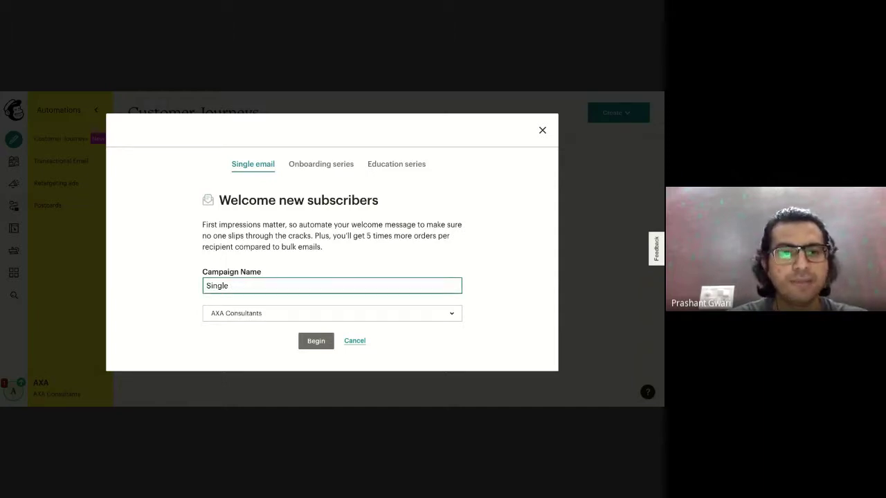
pyautogui.write('Wel')
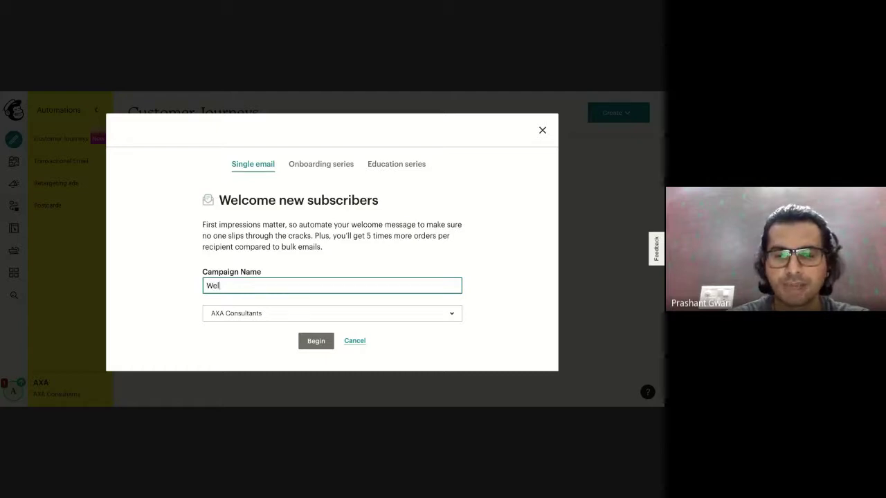
pyautogui.write('come ')
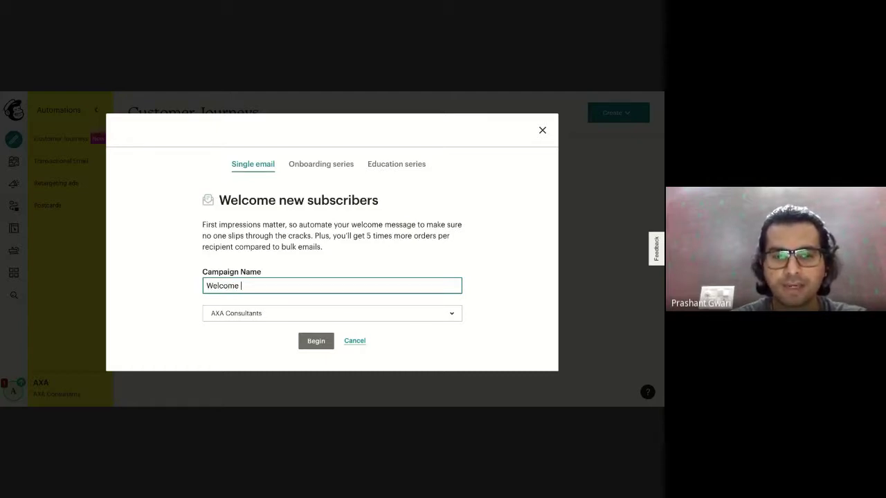
pyautogui.write('Email With ')
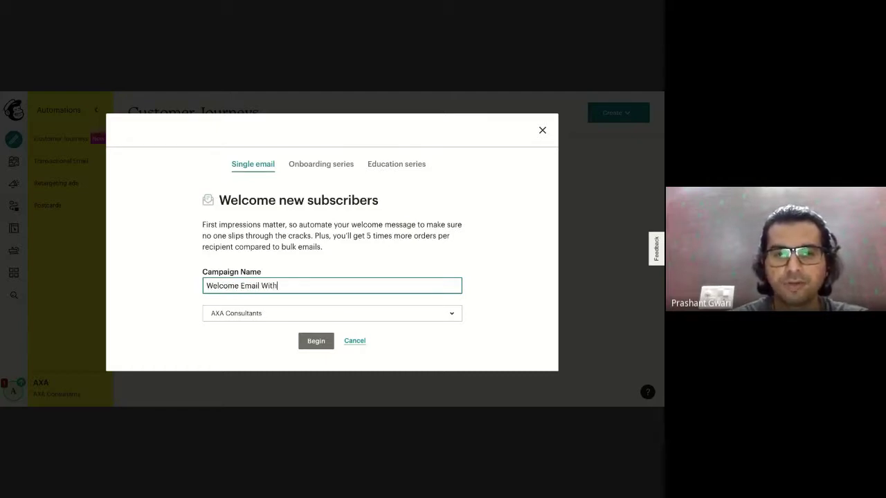
pyautogui.write('Cupon Co')
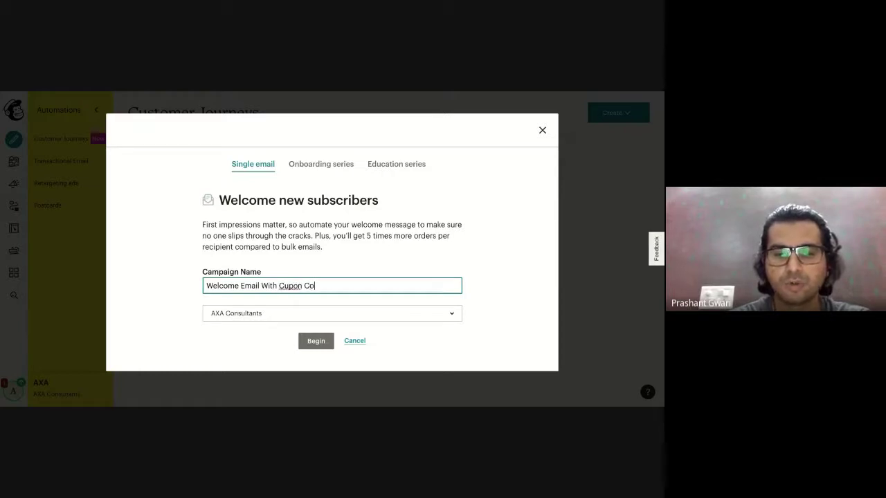
pyautogui.write('de')
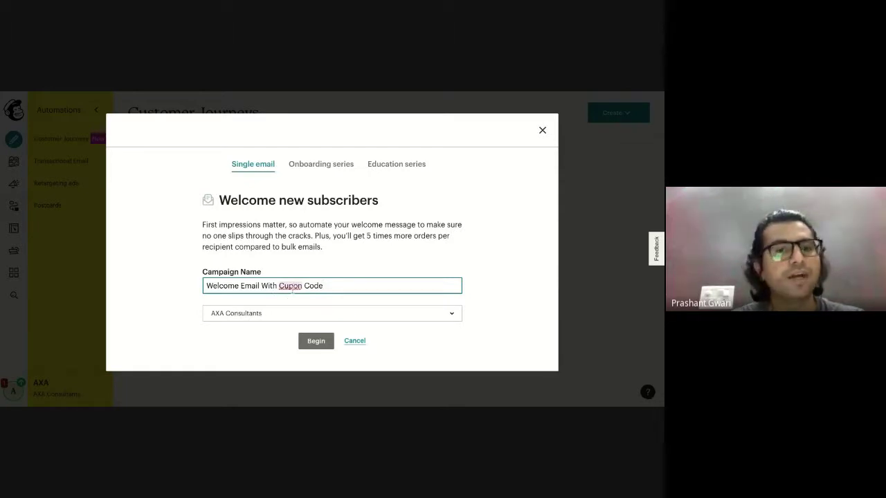
pyautogui.click(312, 341)
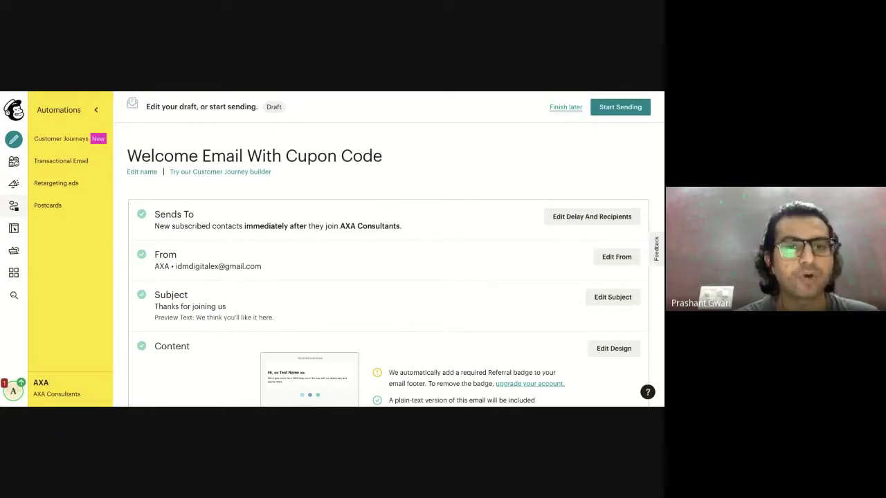
# Keep the welcome email's send delay at Immediately and save it.
pyautogui.scroll(-1, 463, 320)
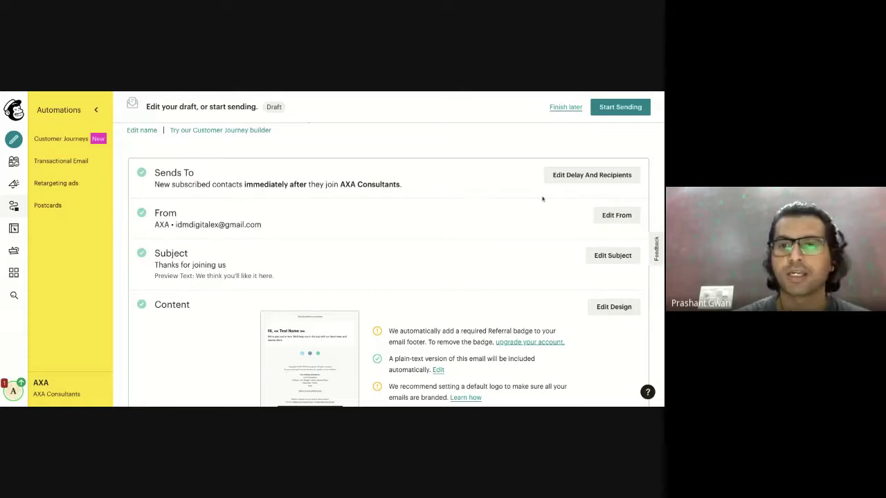
pyautogui.click(585, 177)
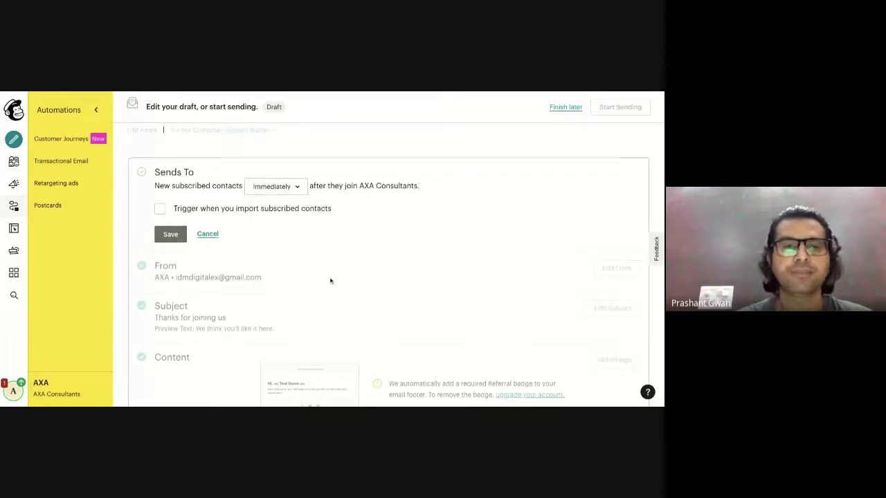
pyautogui.scroll(-1, 276, 260)
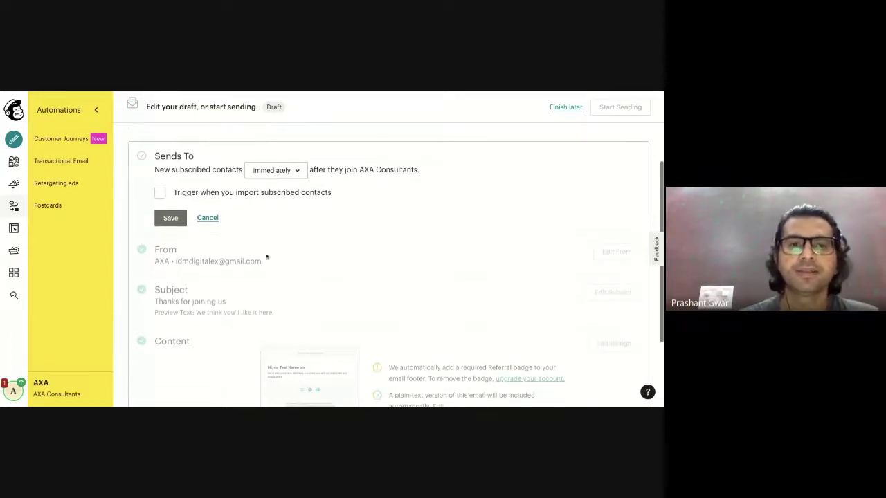
pyautogui.click(297, 171)
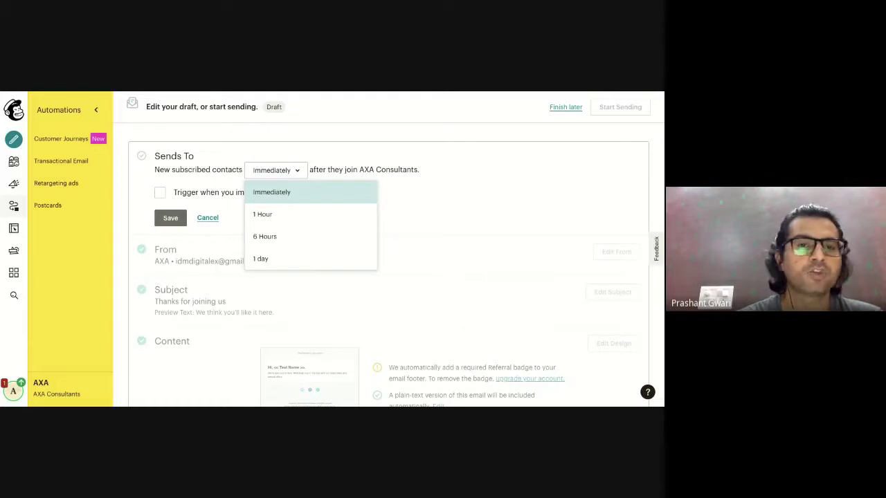
pyautogui.click(271, 192)
pyautogui.click(170, 219)
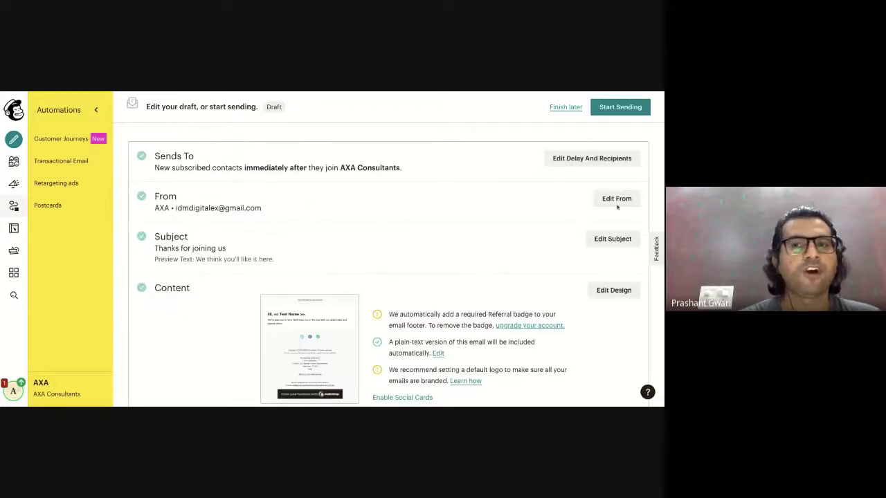
# Append 'Consultants' so the sender name reads AXA Consultants, save, and open the subject line.
pyautogui.click(618, 201)
pyautogui.write('Consultants')
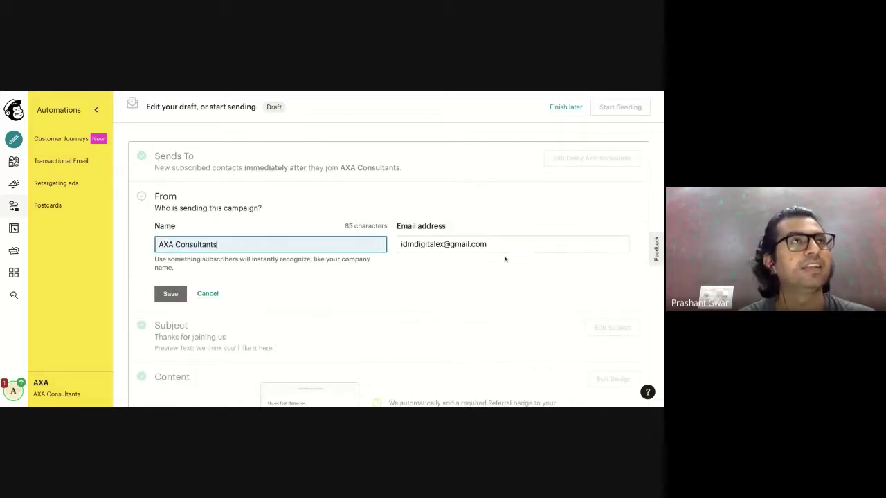
pyautogui.click(169, 293)
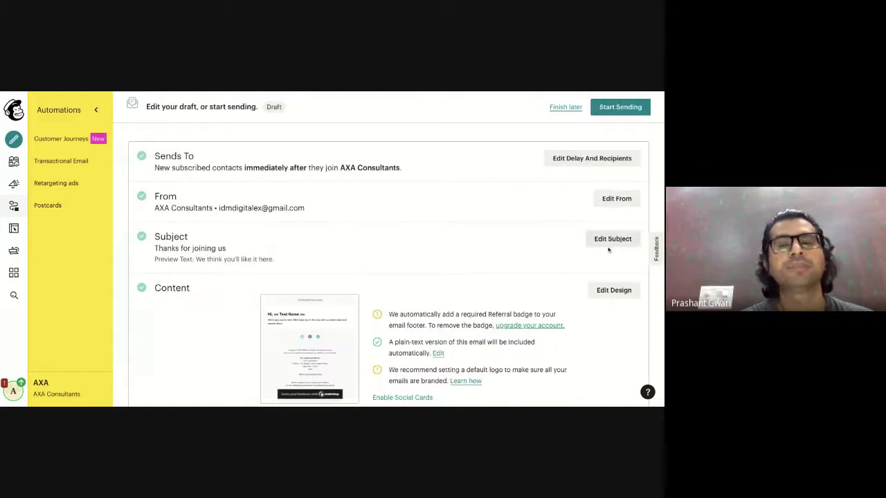
pyautogui.click(610, 242)
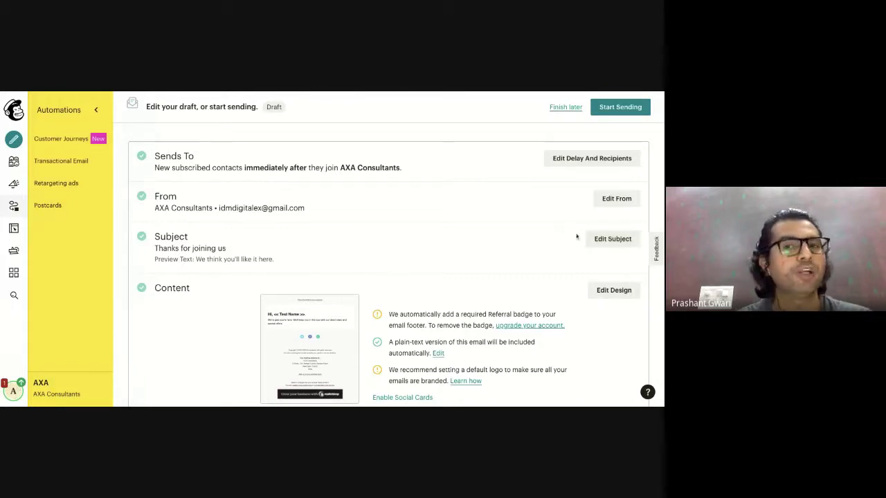
pyautogui.scroll(-1, 620, 248)
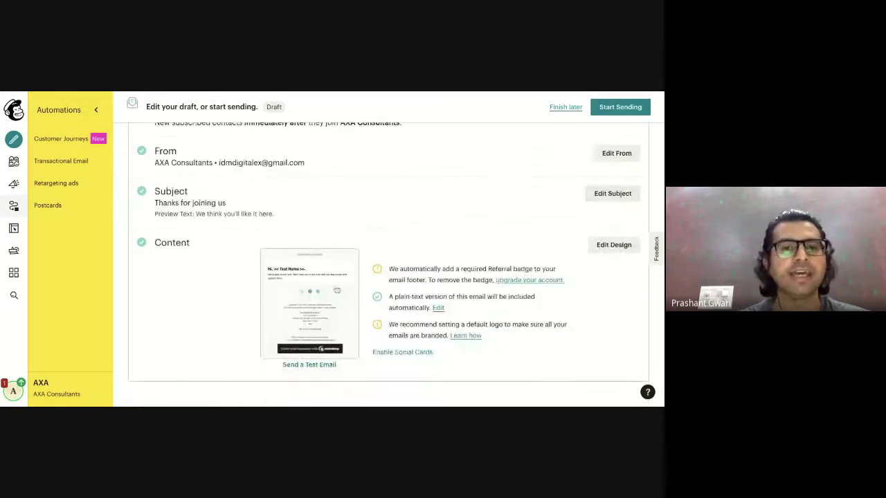
pyautogui.click(614, 244)
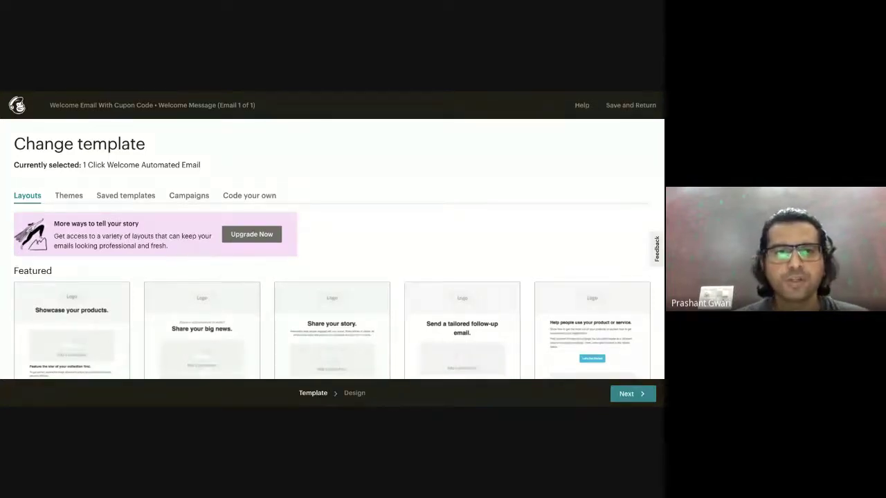
pyautogui.hotkey('alt', 'Left')
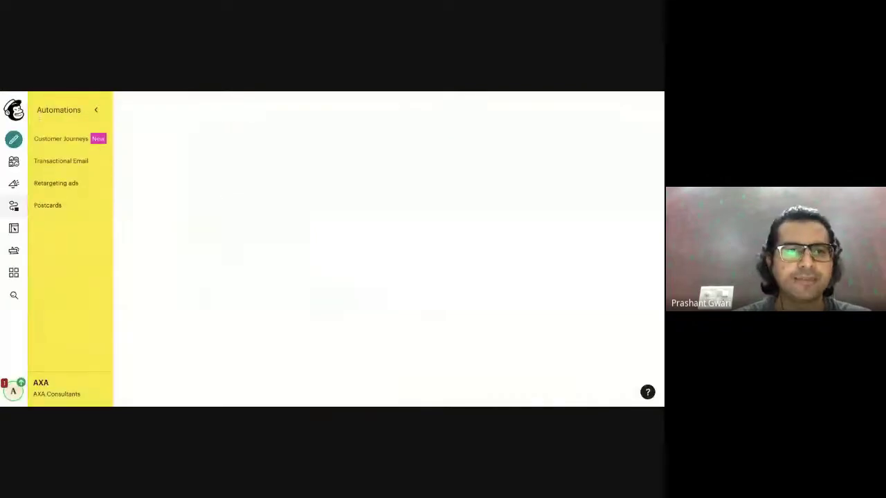
# From All campaigns, edit the Crash Course campaign and open its email design.
pyautogui.click(14, 185)
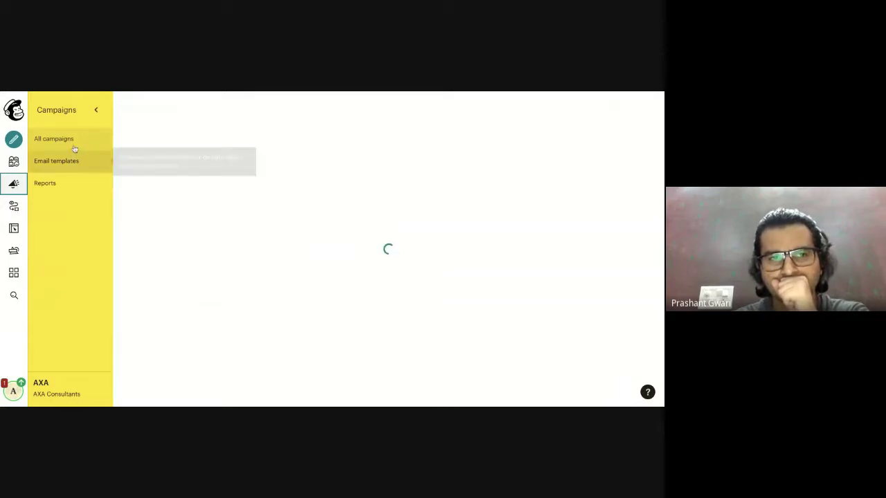
pyautogui.click(74, 146)
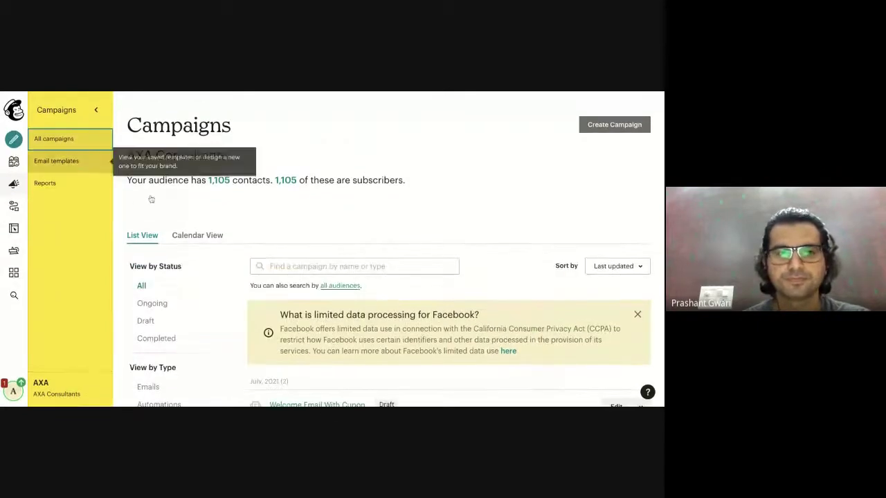
pyautogui.scroll(-3, 380, 314)
pyautogui.scroll(-3, 380, 314)
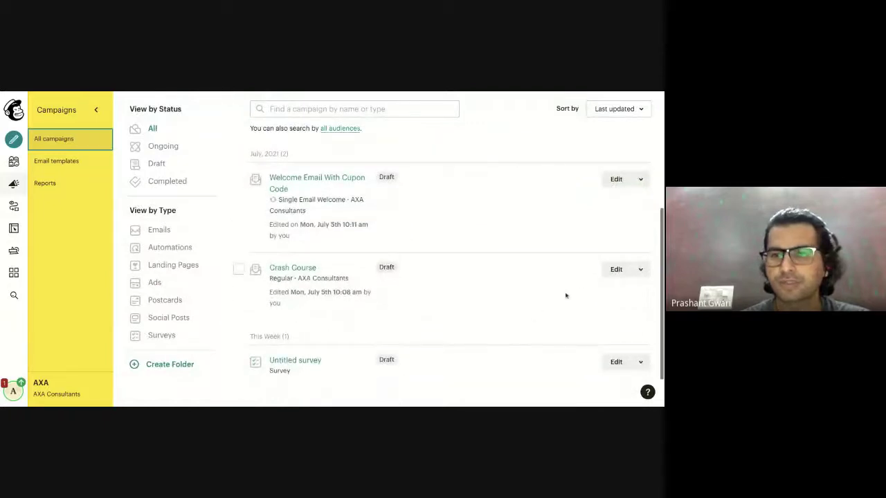
pyautogui.click(615, 272)
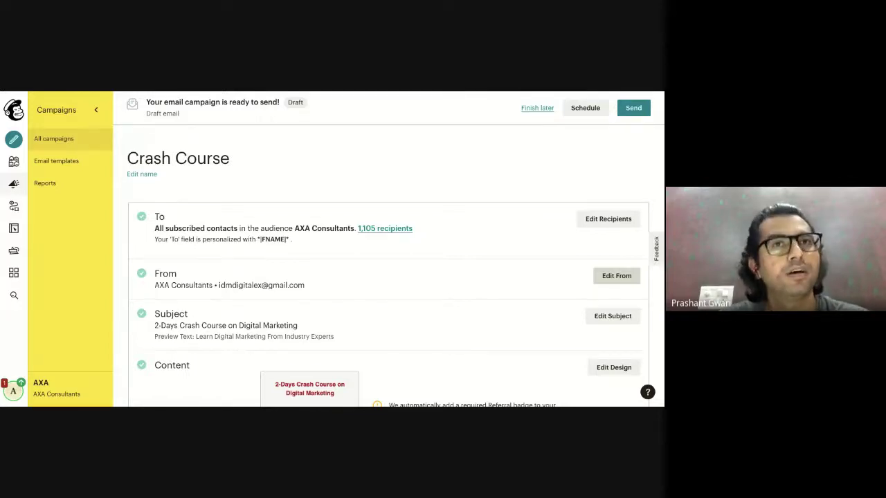
pyautogui.scroll(-5, 416, 277)
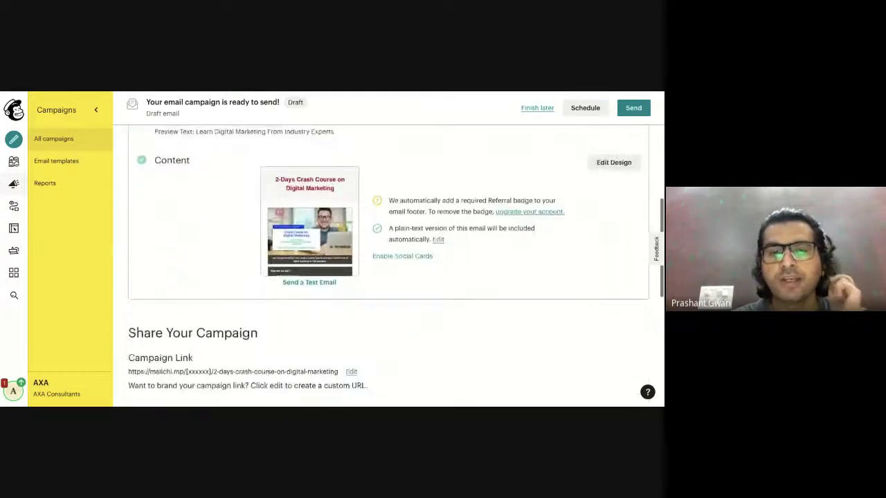
pyautogui.click(614, 149)
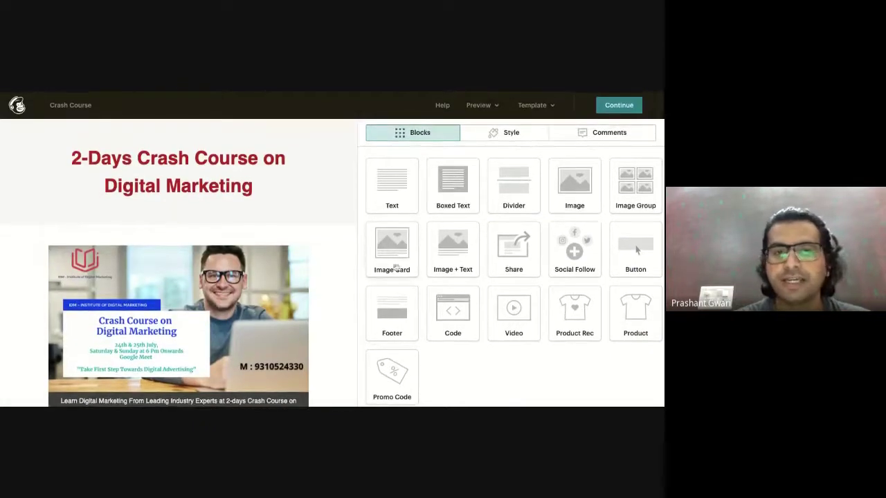
# Relabel the Apply Now button 'Download Free E-Books' and set its link type to File.
pyautogui.scroll(-1, 234, 314)
pyautogui.scroll(-4, 235, 314)
pyautogui.scroll(1, 233, 311)
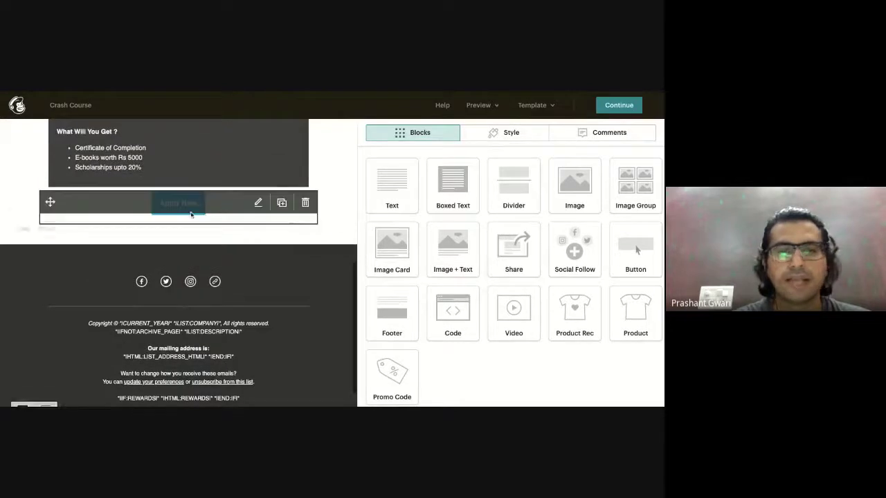
pyautogui.click(191, 211)
pyautogui.click(408, 194)
pyautogui.press('BackSpace')
pyautogui.press('BackSpace')
pyautogui.press('BackSpace')
pyautogui.press('BackSpace')
pyautogui.press('BackSpace')
pyautogui.press('BackSpace')
pyautogui.press('BackSpace')
pyautogui.press('BackSpace')
pyautogui.press('BackSpace')
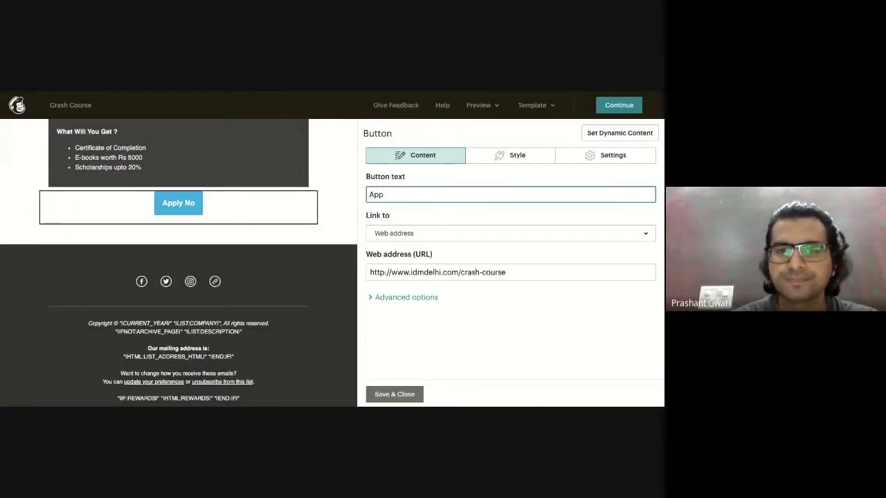
pyautogui.write('Dowbn')
pyautogui.press('BackSpace')
pyautogui.press('BackSpace')
pyautogui.write('nloa')
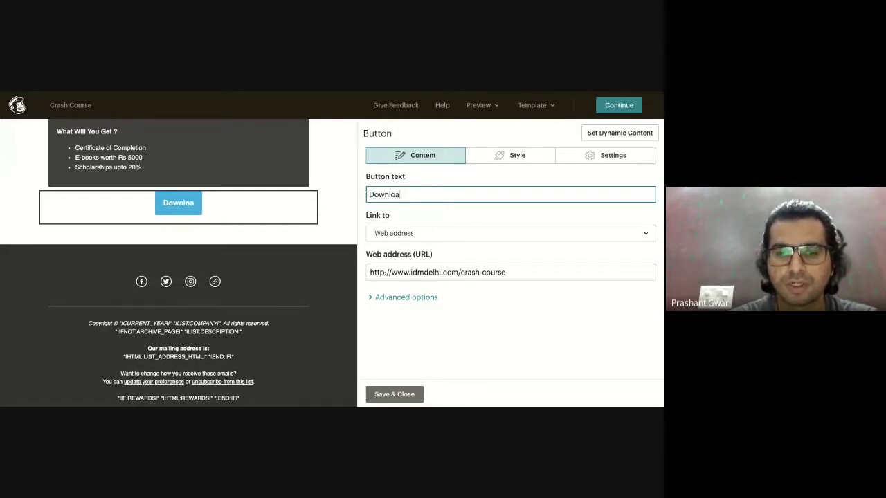
pyautogui.write('d Free ')
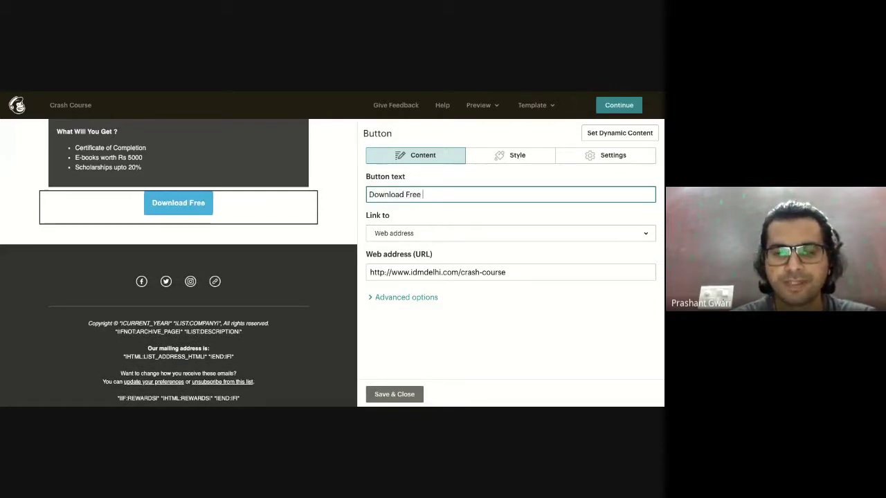
pyautogui.write('E-Books')
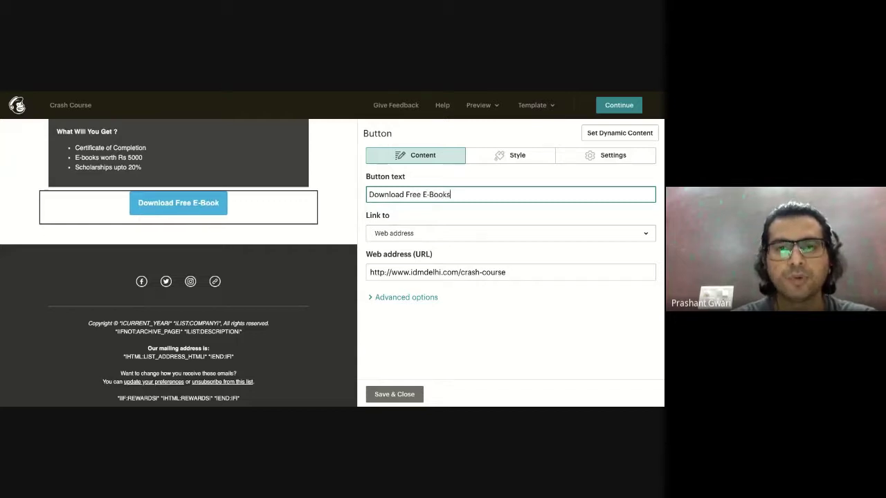
pyautogui.click(441, 236)
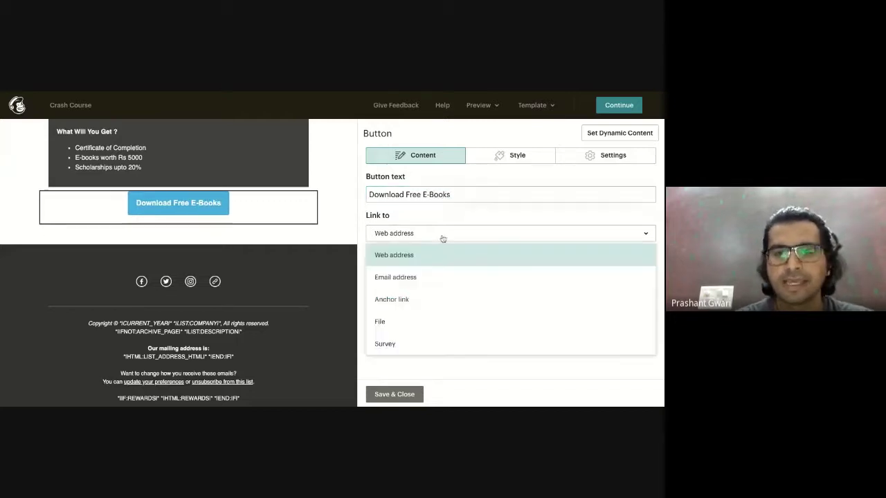
pyautogui.click(382, 323)
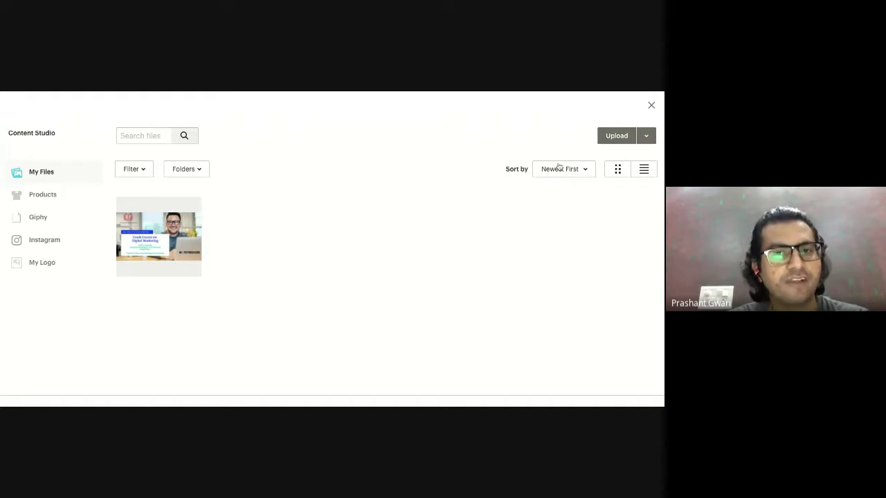
pyautogui.click(651, 105)
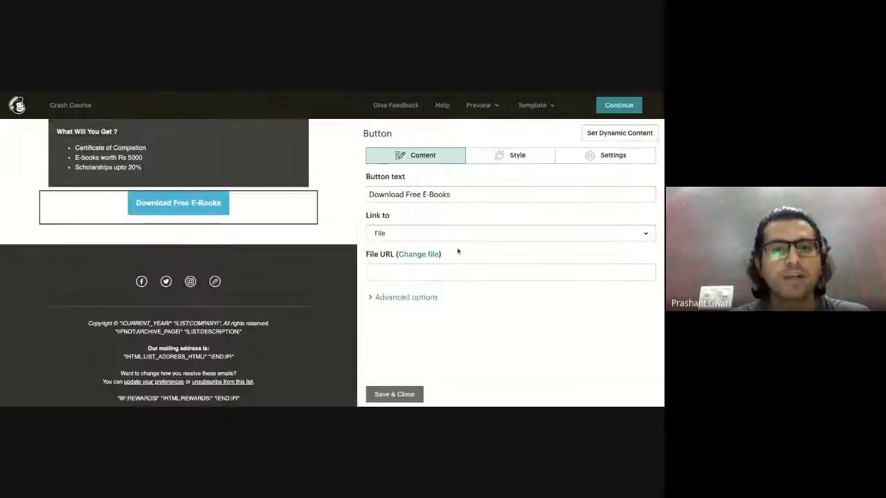